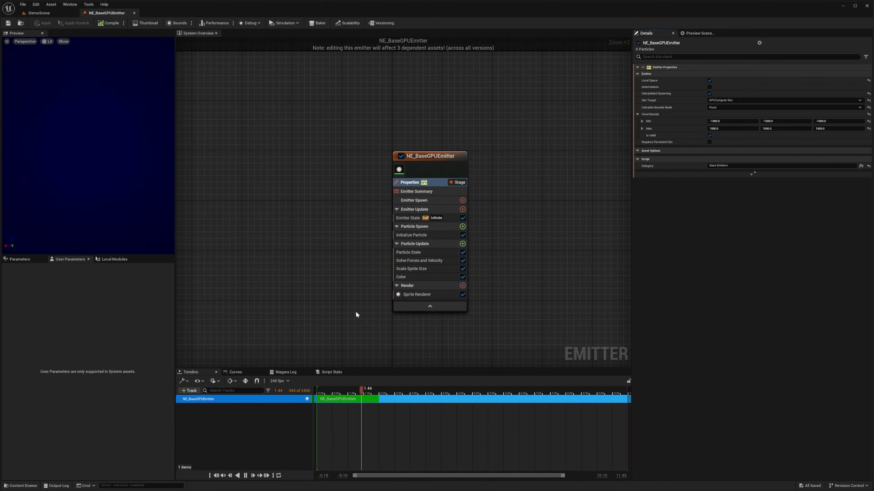
Review the base GPU emitter's Initialize Particle settings and Sprite Renderer material, and close the emitter
left_click(407, 237)
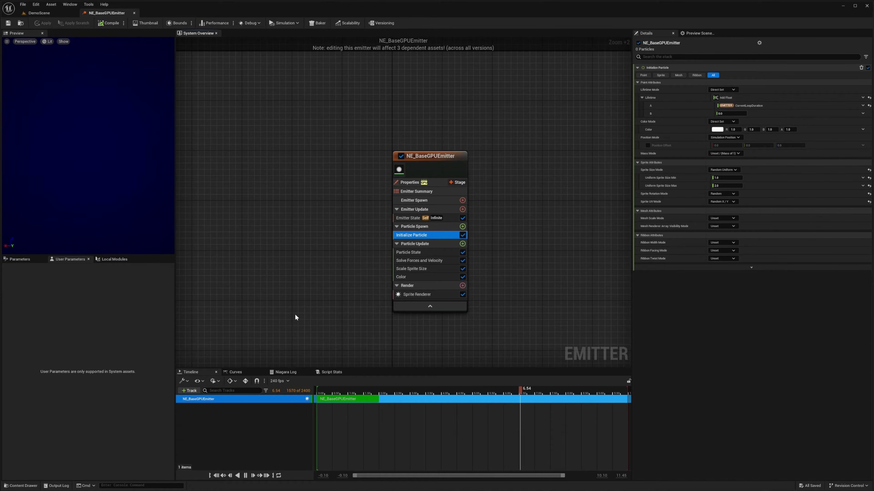
left_click(411, 297)
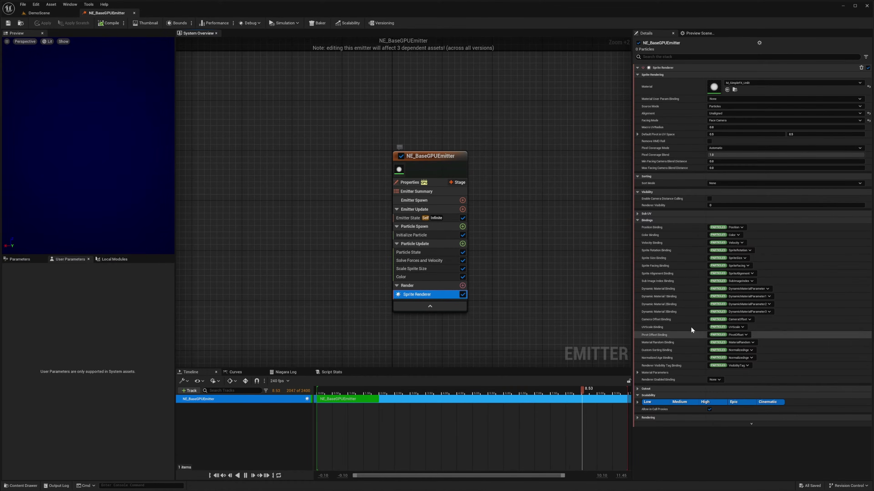
double_click(714, 88)
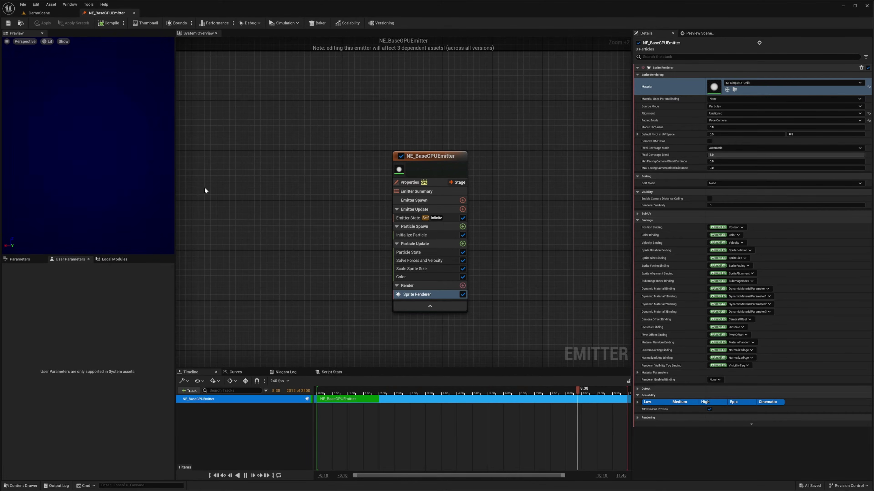
left_click(134, 13)
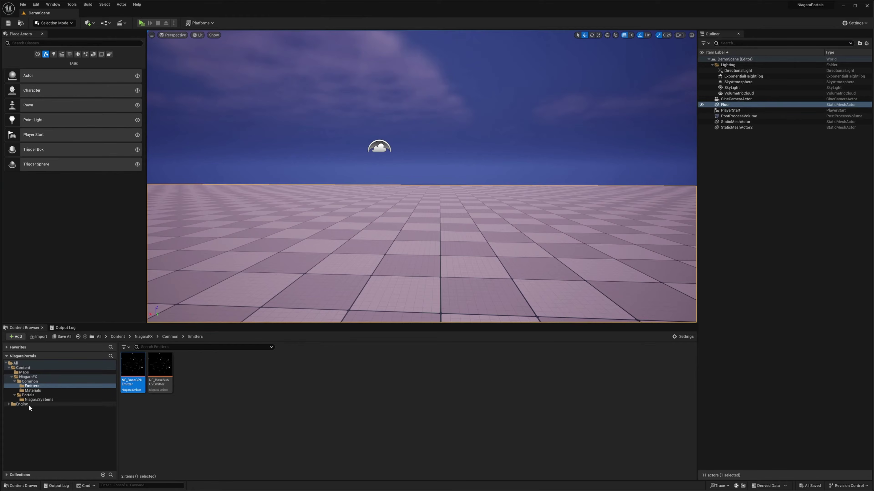
Create a Niagara system in the Portals NiagaraSystems folder from selected emitters, using NE Base GPUEmitter as the parent emitter
left_click(80, 399)
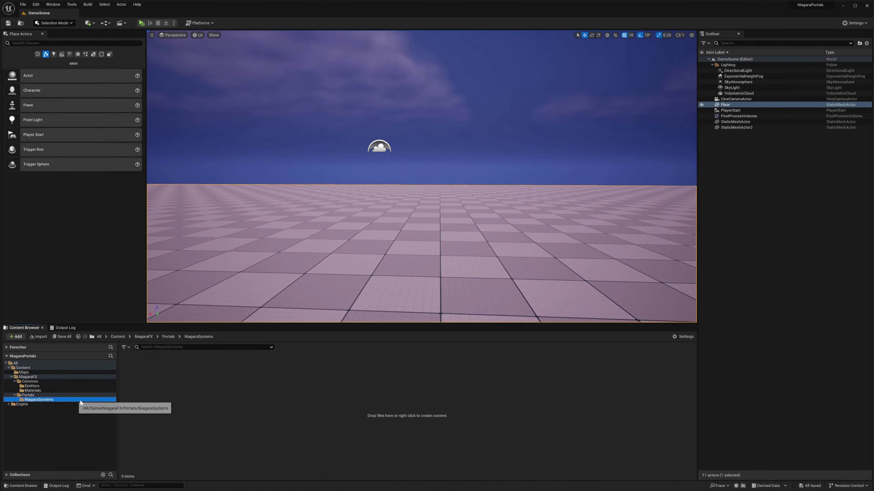
right_click(156, 378)
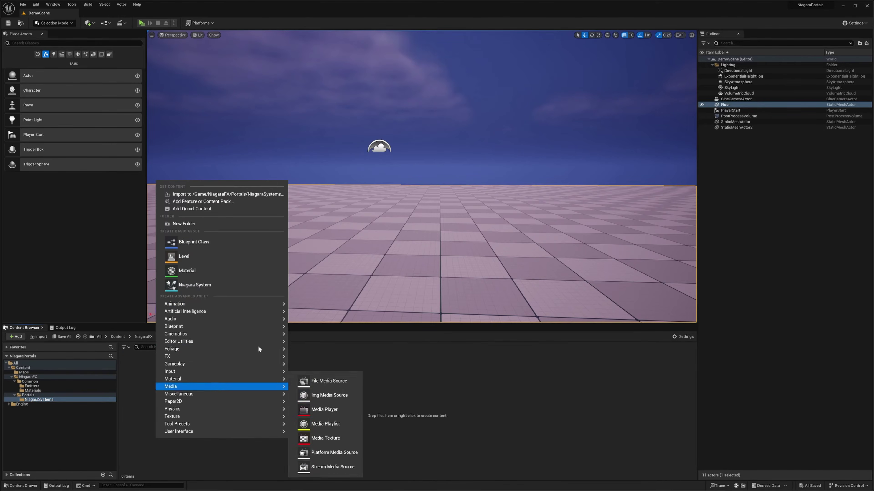
left_click(212, 288)
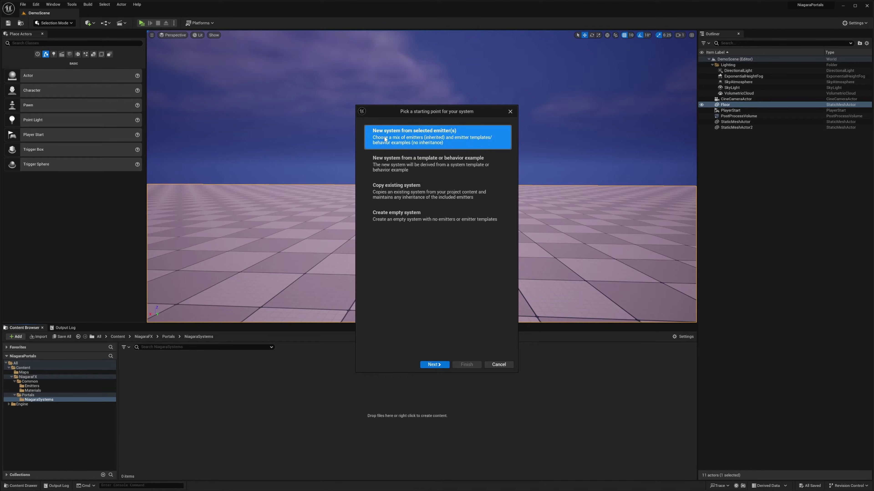
left_click(432, 364)
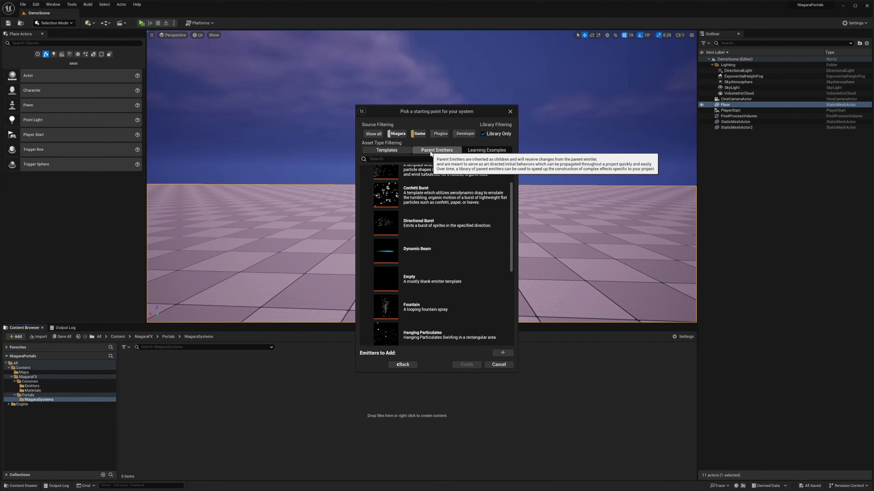
left_click(426, 300)
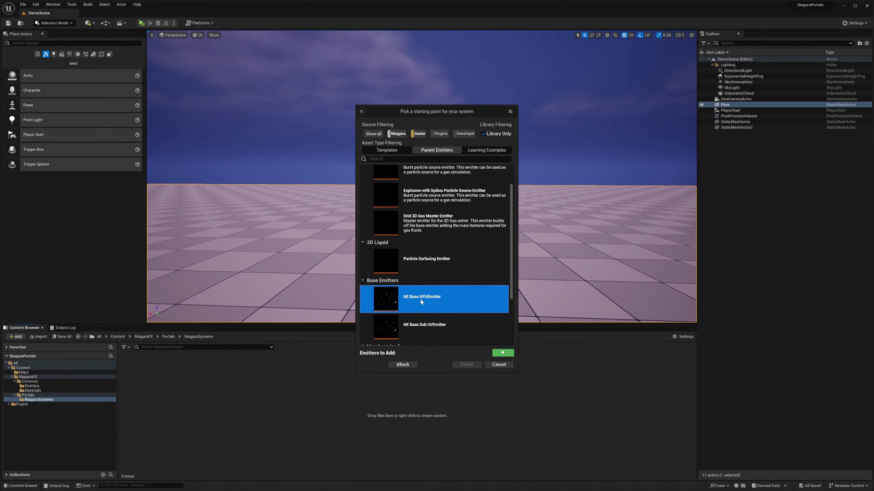
left_click(503, 352)
left_click(466, 365)
Name the new Niagara system NS_StrangePortal and open it for editing
type("NS_S")
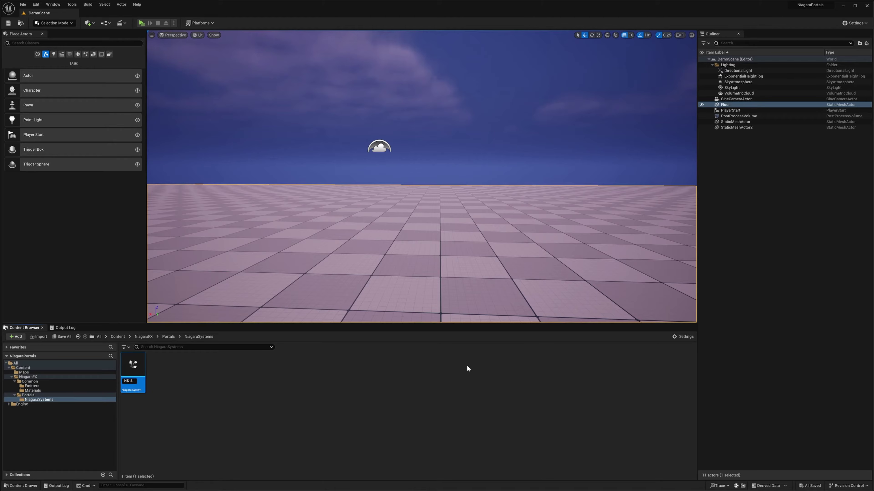
type("trangePortal")
key("Return")
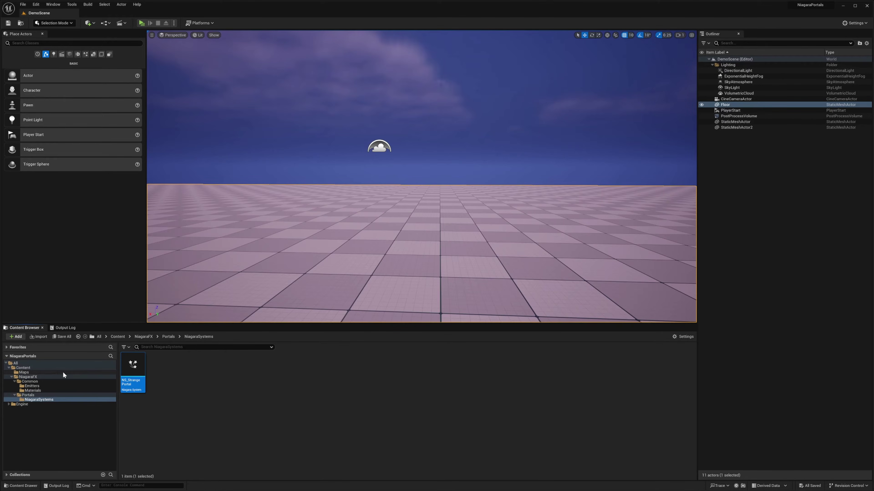
double_click(133, 368)
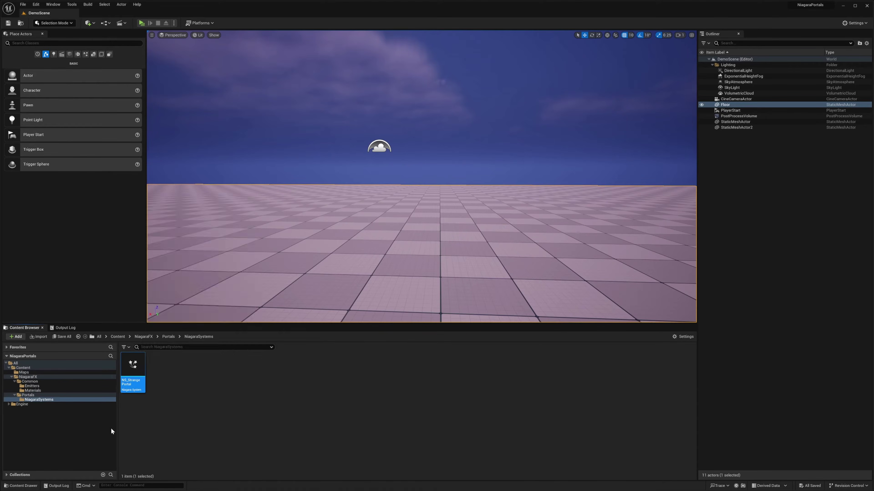
Add a Spawn Rate module to the emitter's Emitter Update group and set the spawn rate to 5000
scroll(323, 204, "up", 3)
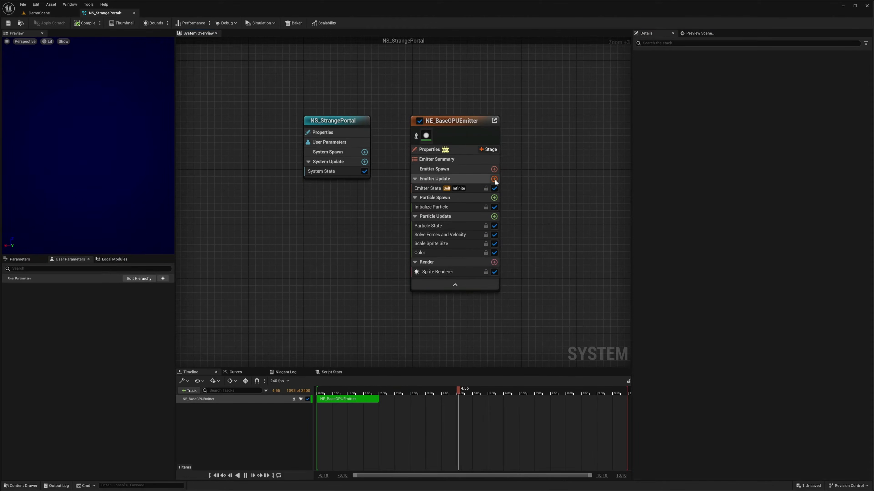
left_click(446, 180)
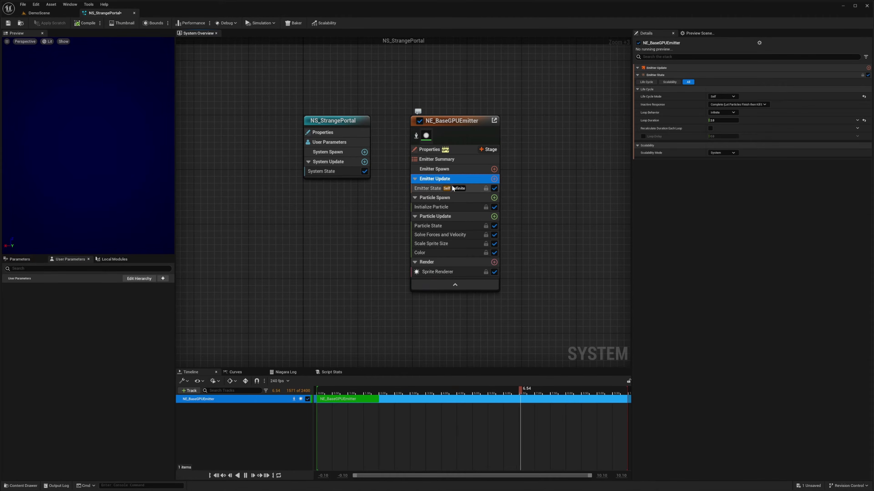
left_click(494, 179)
type("spa")
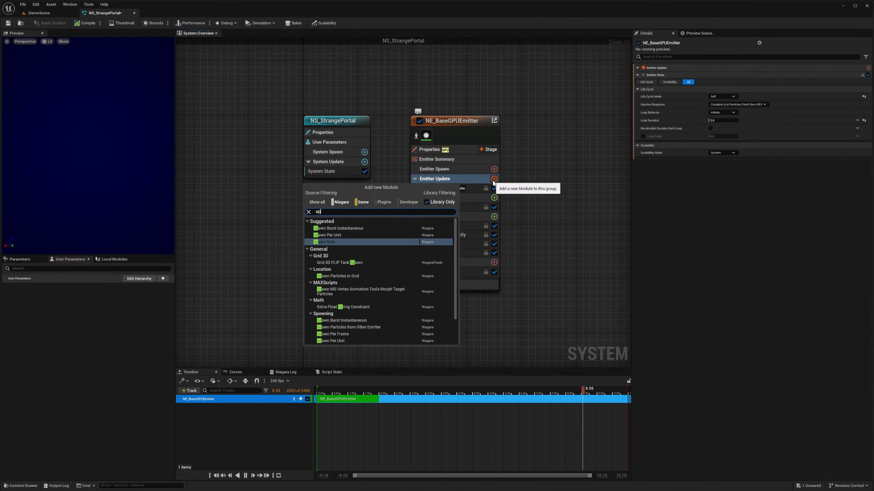
key("Return")
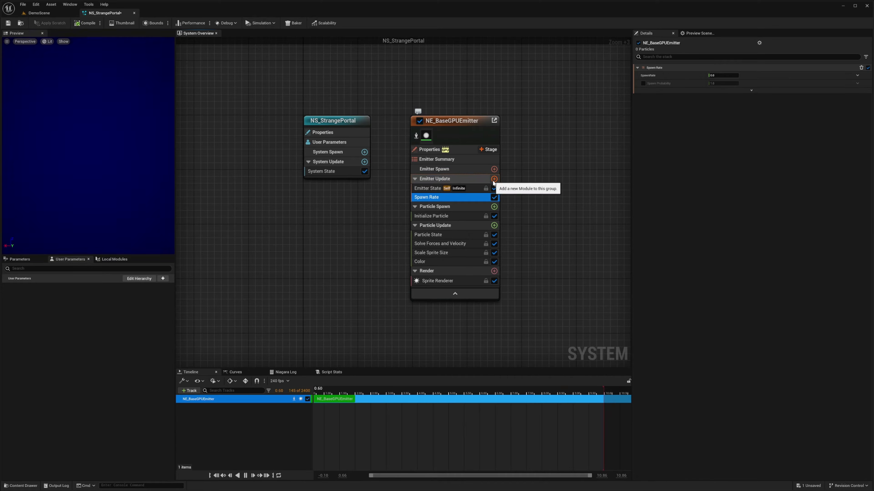
left_click(724, 75)
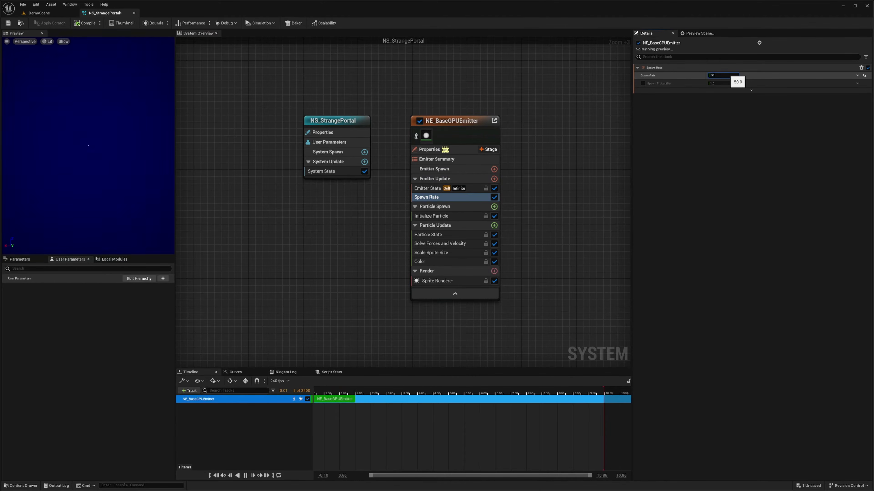
mouse_move(98, 171)
right_mouse_down()
mouse_move(98, 189)
mouse_move(100, 165)
right_mouse_up()
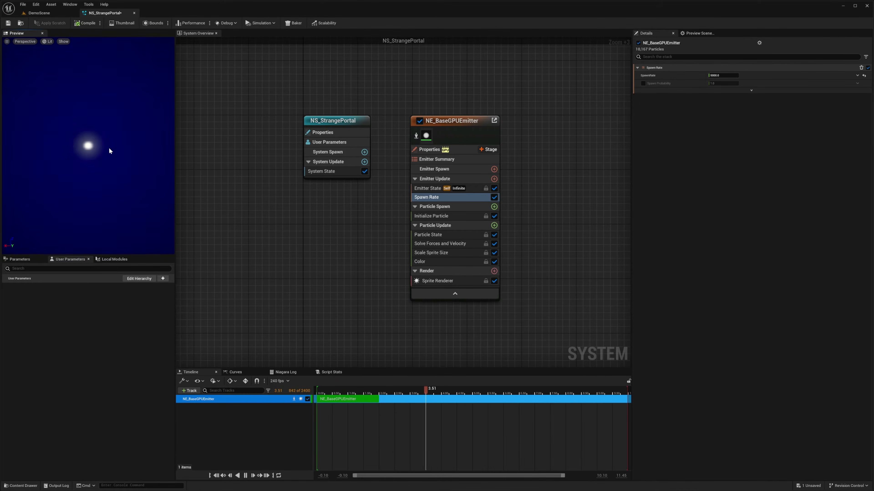
Add a Shape Location module to Particle Spawn and set its shape primitive to Ring / Disc
left_click(423, 207)
left_click(494, 207)
type("shape loca")
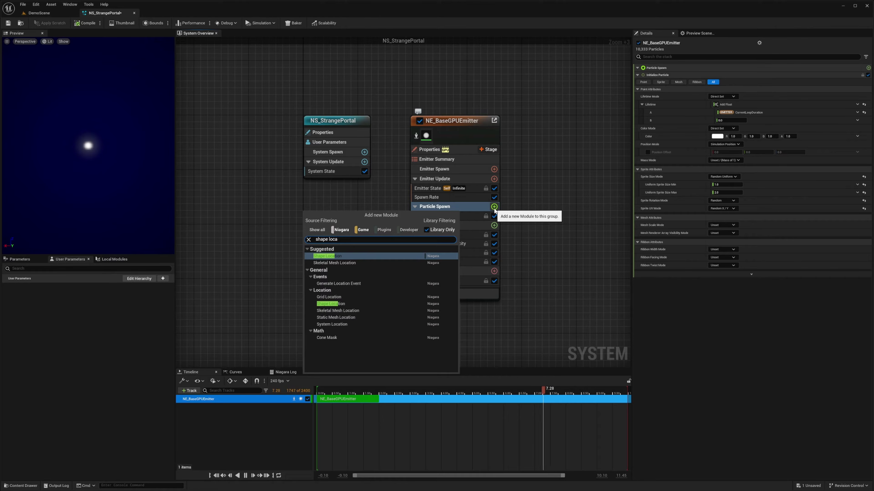
key("Return")
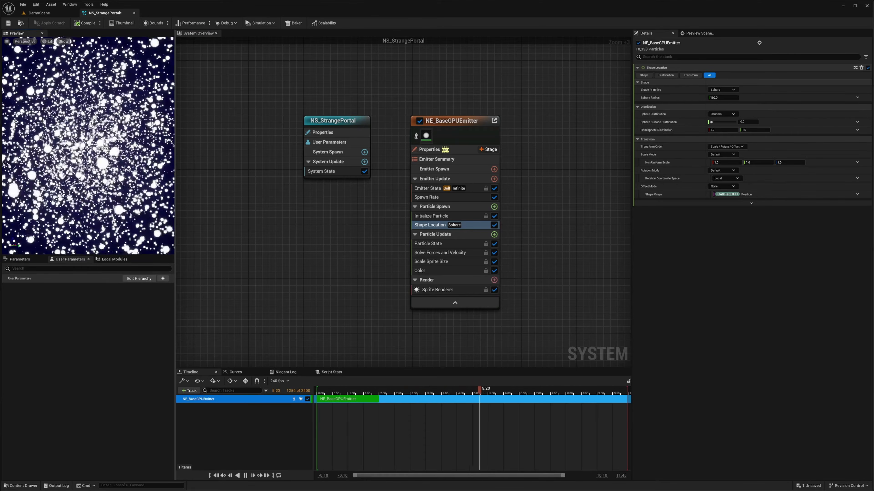
mouse_move(88, 146)
right_mouse_down()
mouse_move(88, 179)
mouse_move(88, 151)
right_mouse_up()
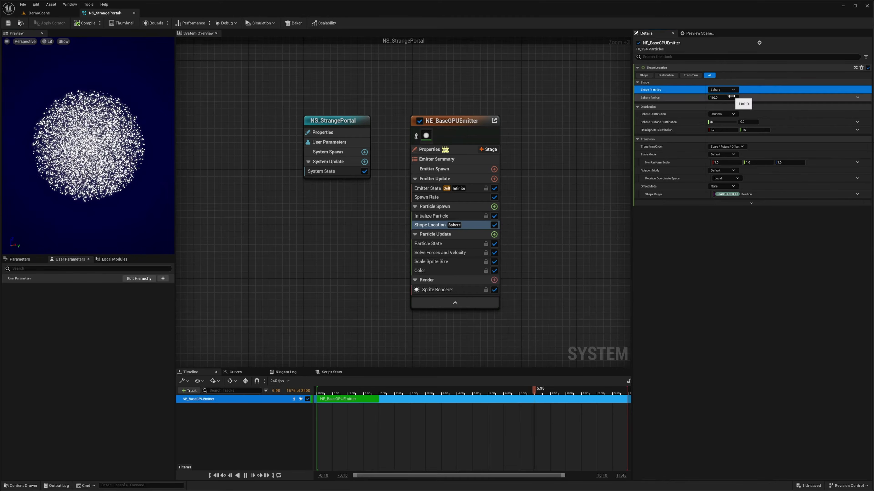
left_click(732, 91)
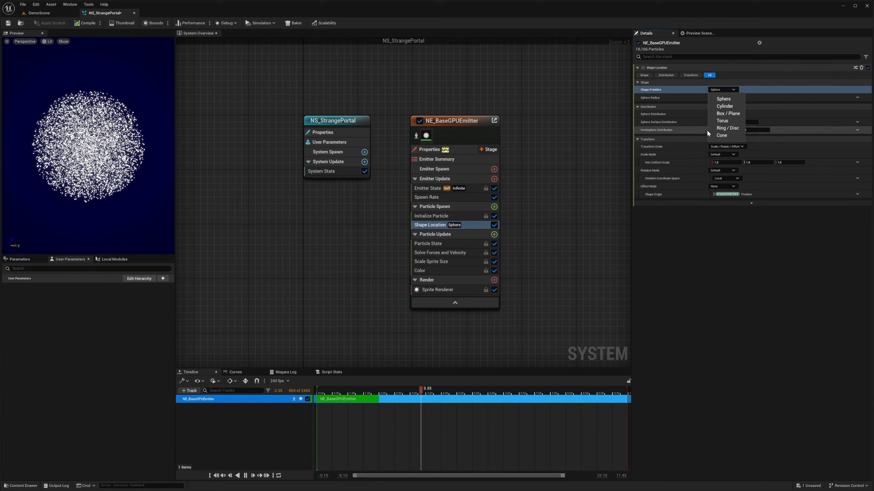
left_click(732, 129)
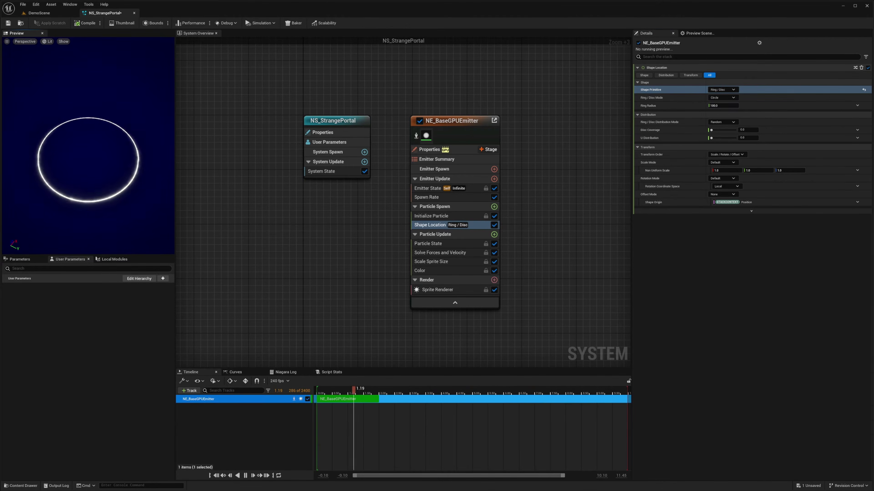
Set the Shape Location's rotation mode to Axis Angle and make its Rotation Axis read from a new User parameter
left_click_drag(88, 146, 80, 105)
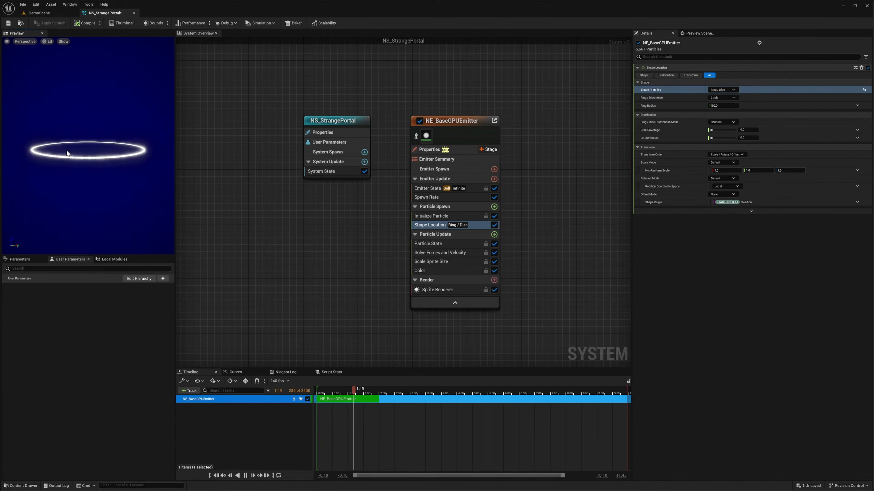
left_click(727, 177)
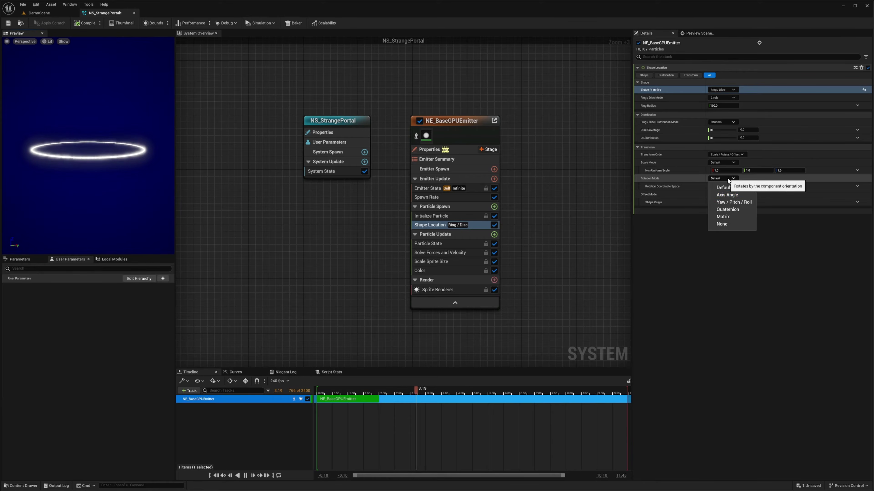
left_click(727, 196)
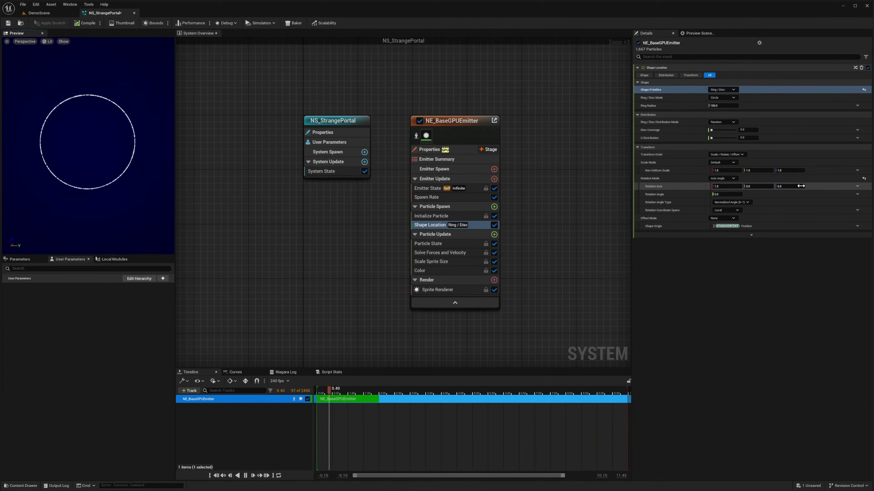
right_click_drag(66, 143, 74, 134)
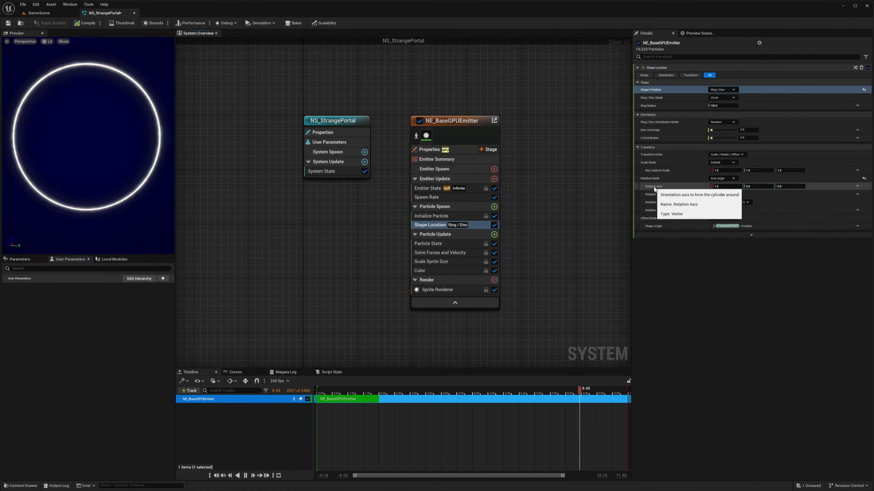
left_click(857, 187)
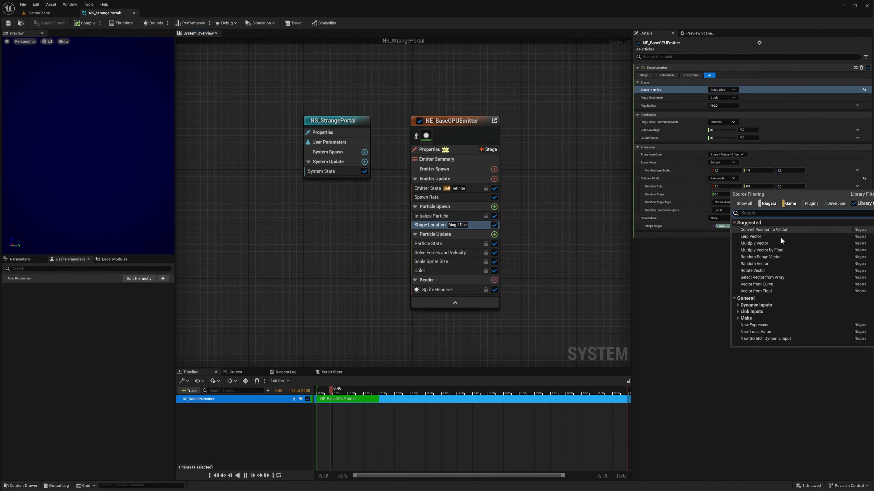
left_click(747, 318)
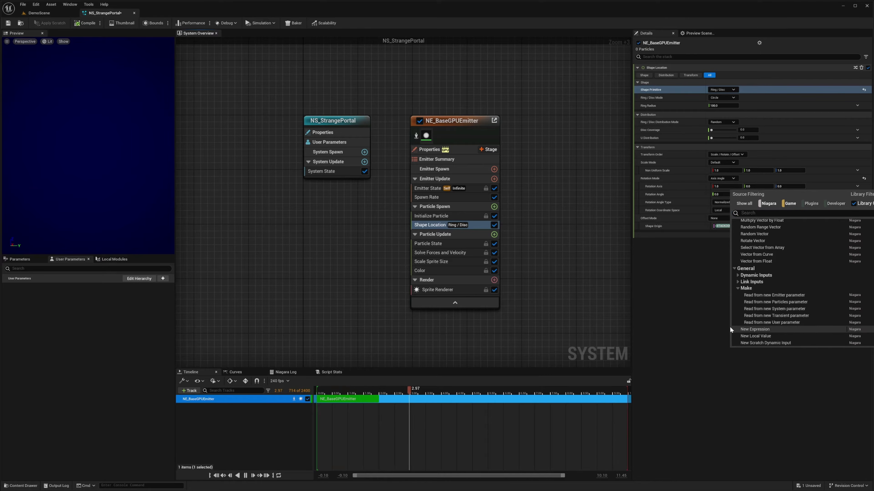
left_click(755, 322)
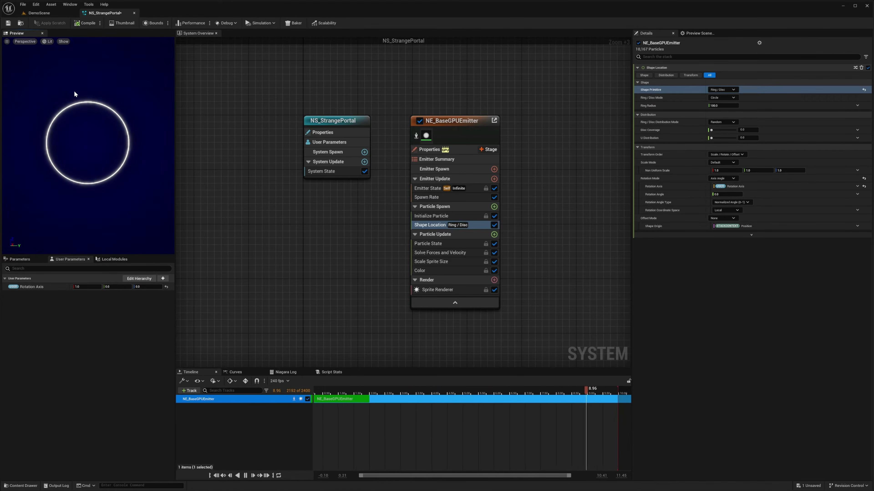
Add a Vortex Force module to Particle Spawn and move it below Shape Location
left_click(494, 207)
type("vort")
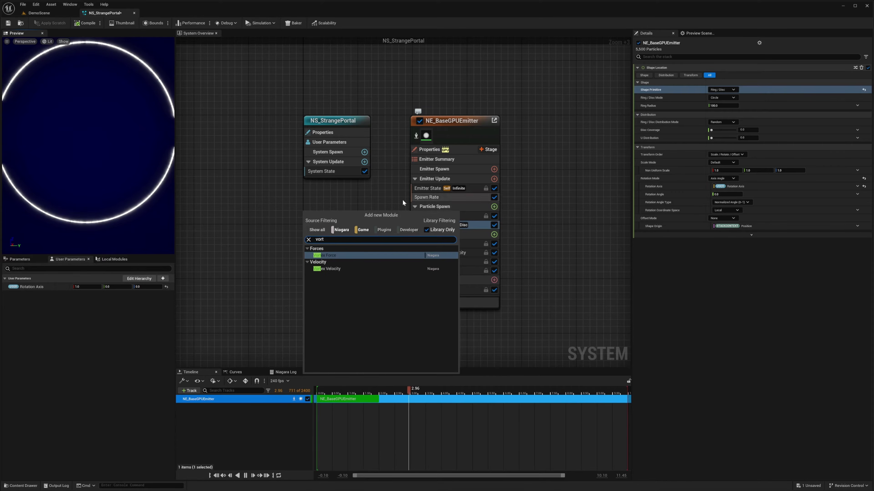
left_click(317, 256)
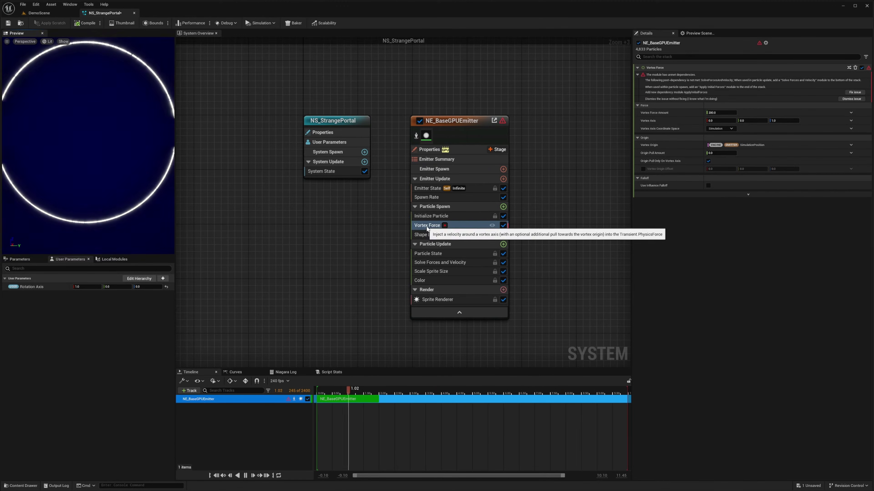
left_click_drag(426, 228, 466, 242)
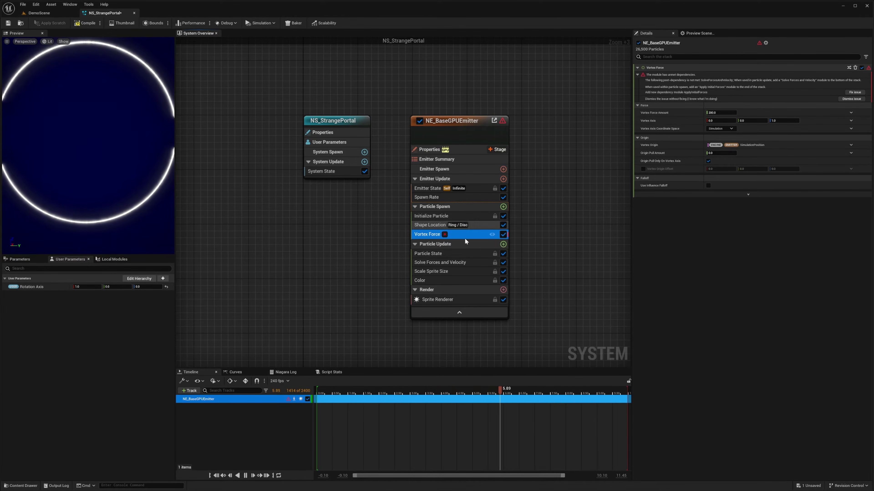
Resolve the Vortex Force's unmet dependency by adding Apply Initial Forces, and inspect the particle motion in the preview
left_click(854, 92)
left_click(420, 245)
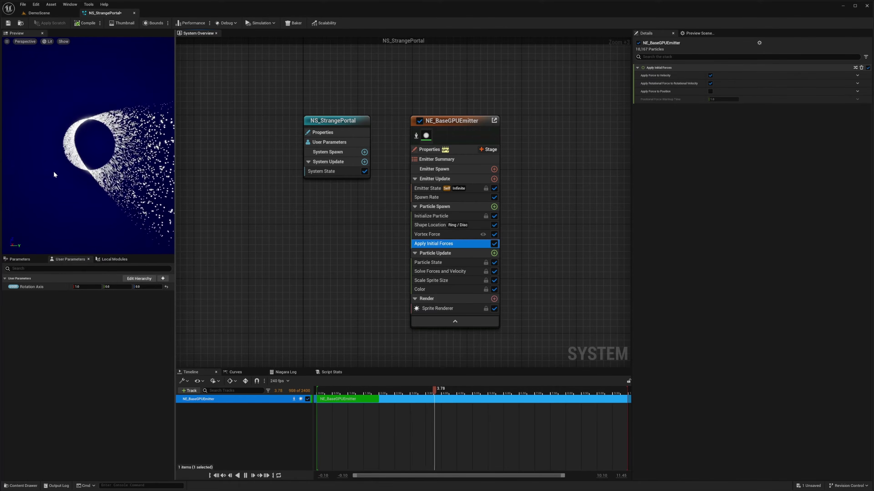
mouse_move(146, 161)
left_mouse_down()
mouse_move(107, 169)
mouse_move(68, 161)
mouse_move(138, 161)
left_mouse_up()
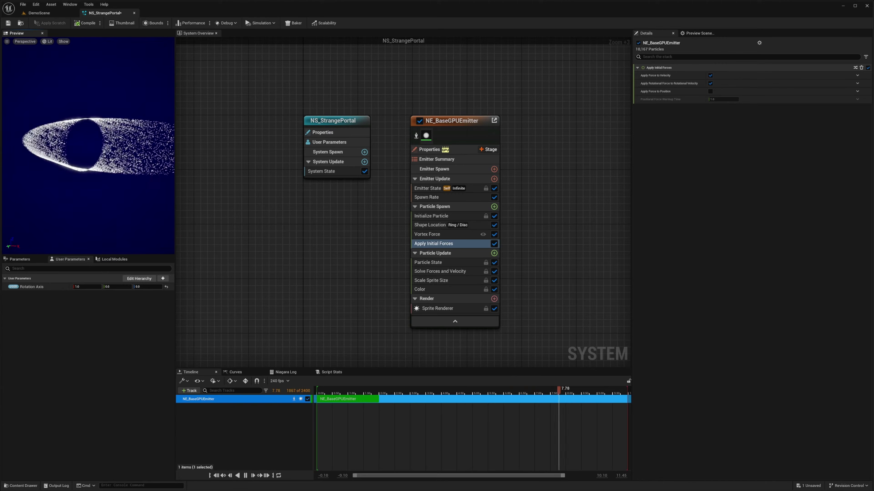
Link the Vortex Force's Vortex Axis to the User Rotation Axis parameter and check the swirl in the preview
left_click_drag(130, 159, 86, 137)
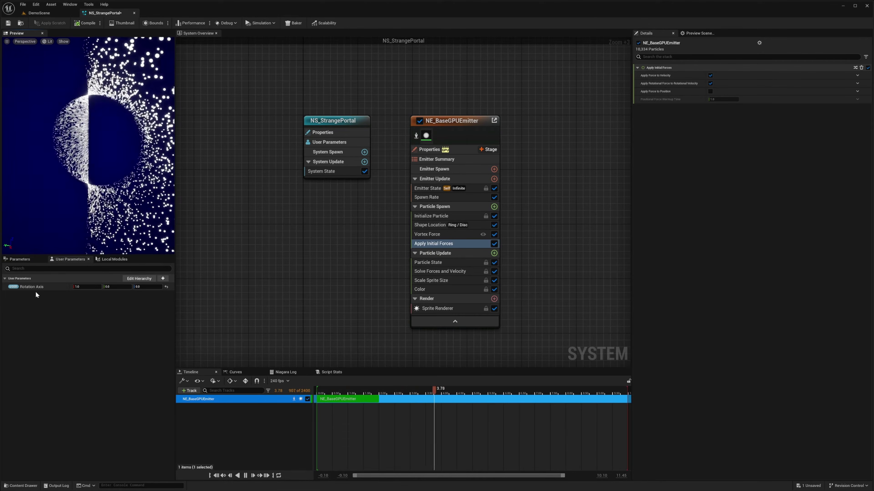
left_click(441, 234)
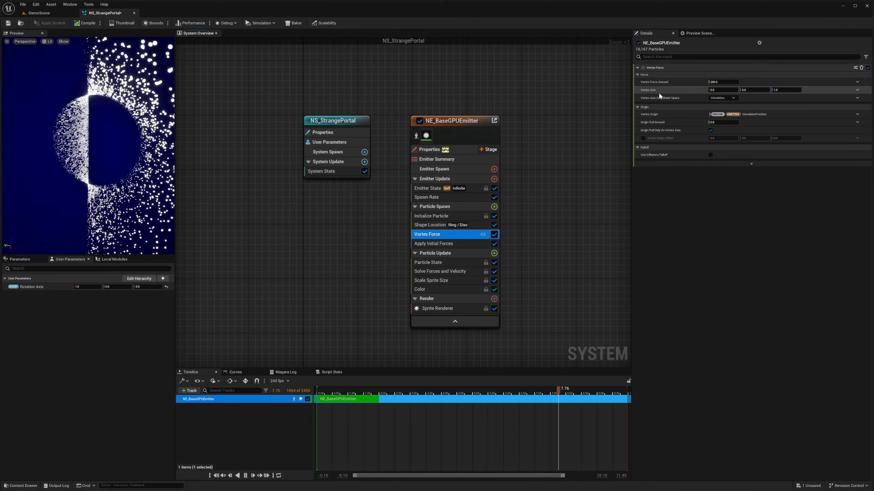
left_click(857, 90)
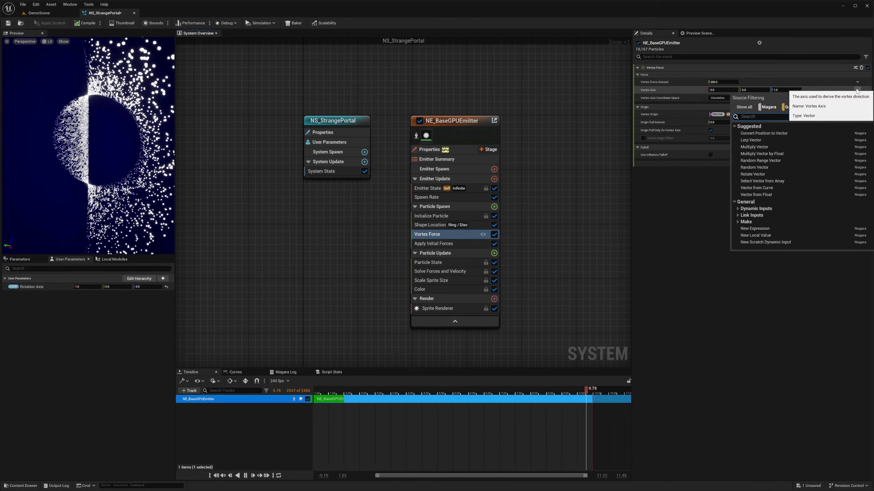
type("rota")
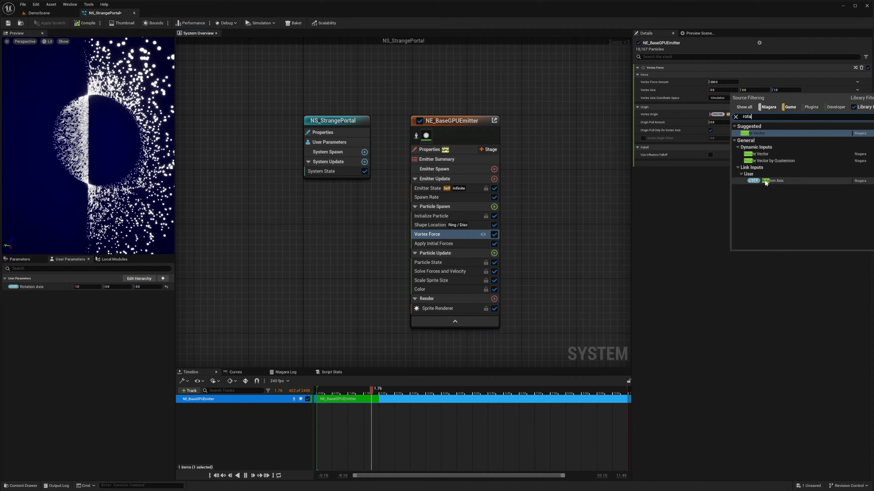
left_click(772, 180)
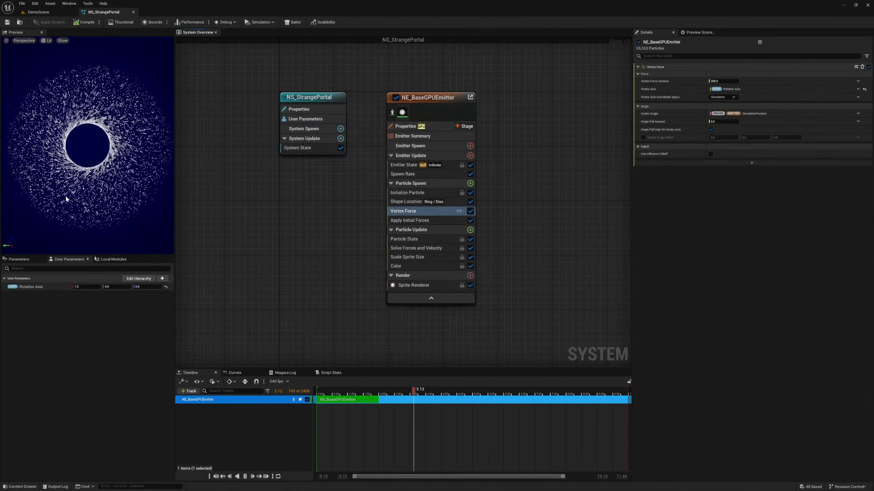
scroll(71, 171, "up", 5)
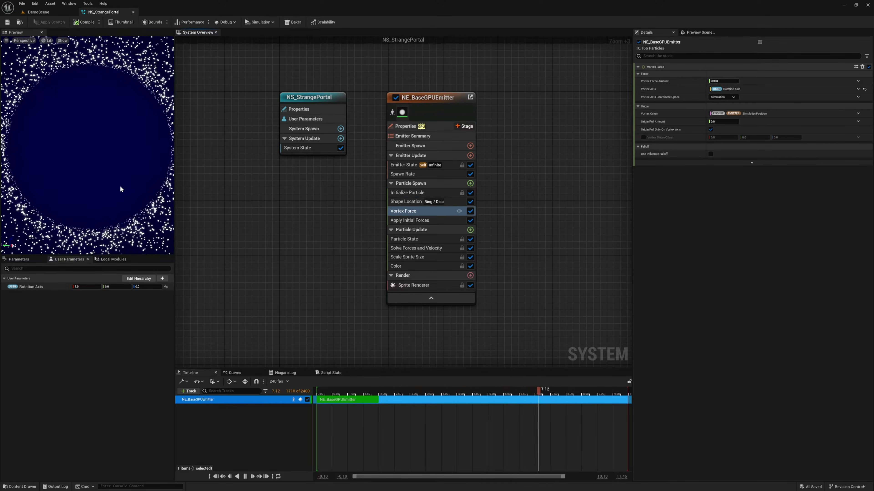
Drive the Color module's Color input with Color from Curve and set the gradient's starting colour to yellow
left_click(420, 266)
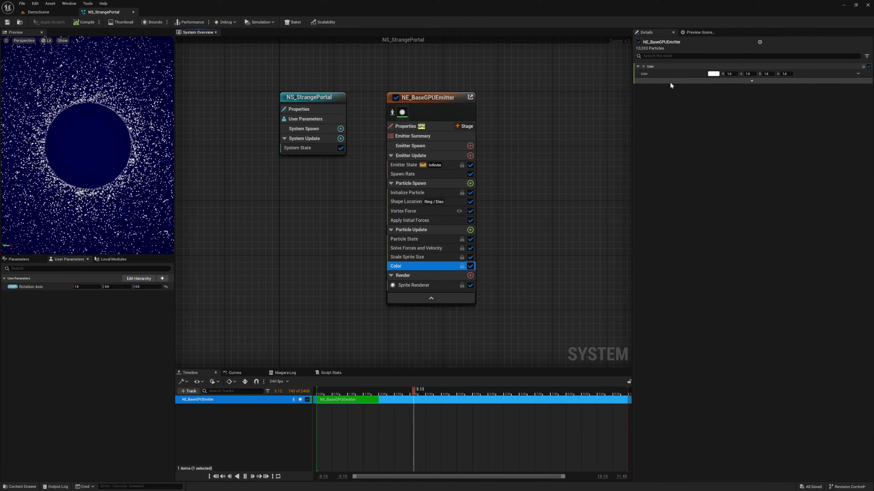
left_click(857, 73)
type("color")
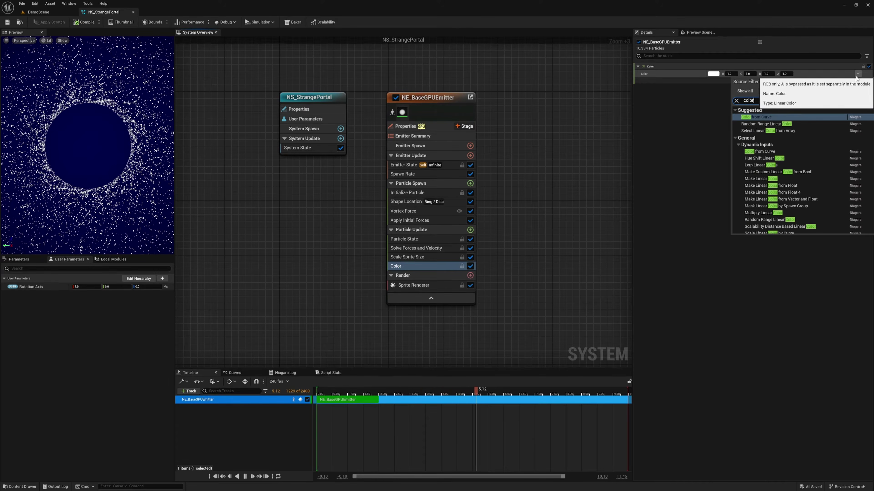
key("Return")
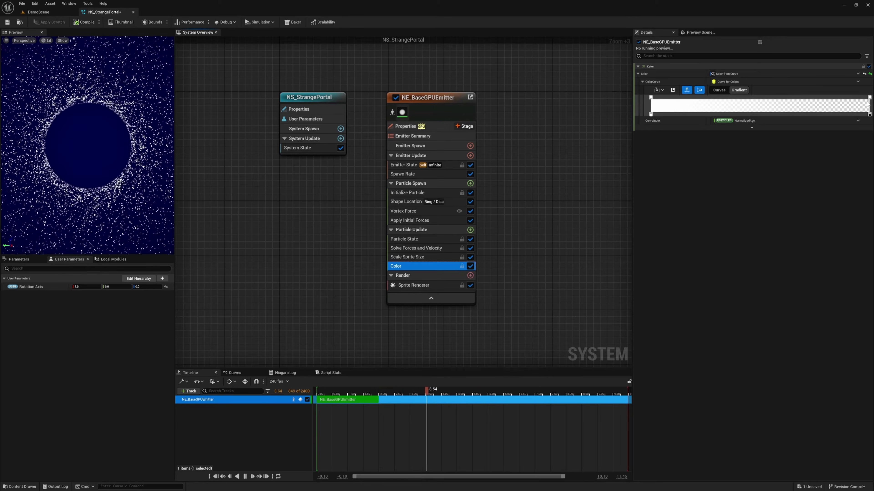
double_click(651, 98)
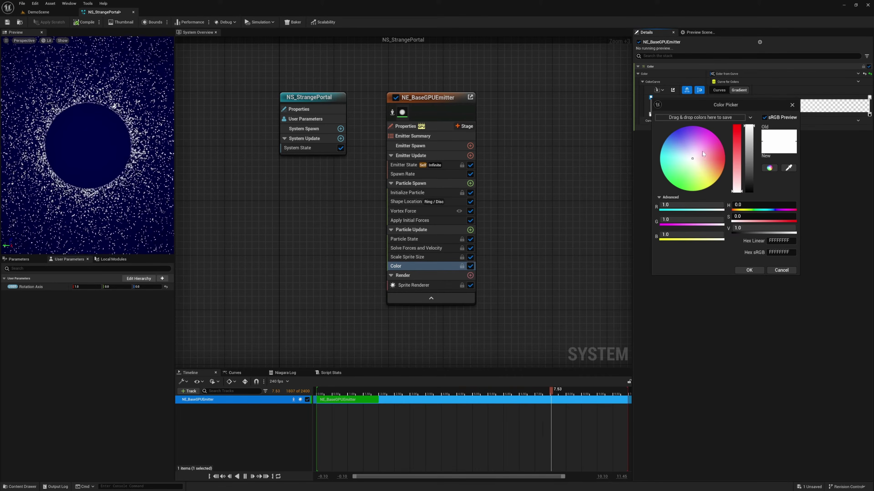
left_click(706, 188)
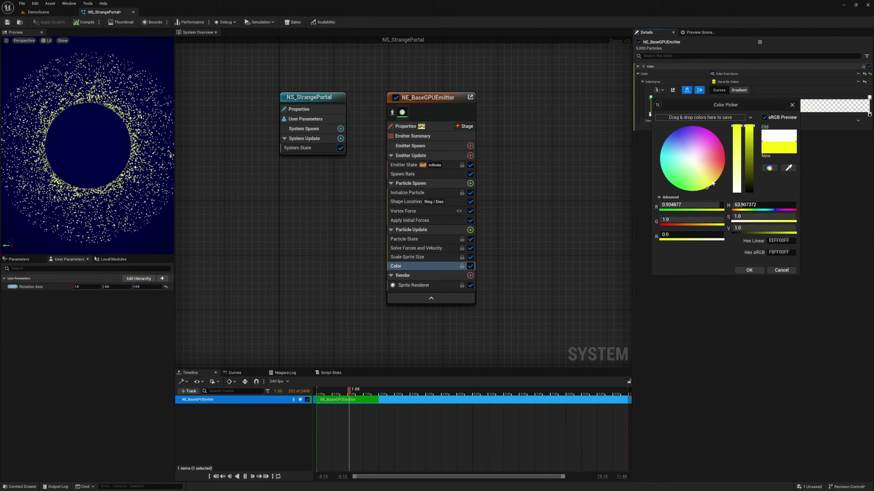
left_click(741, 269)
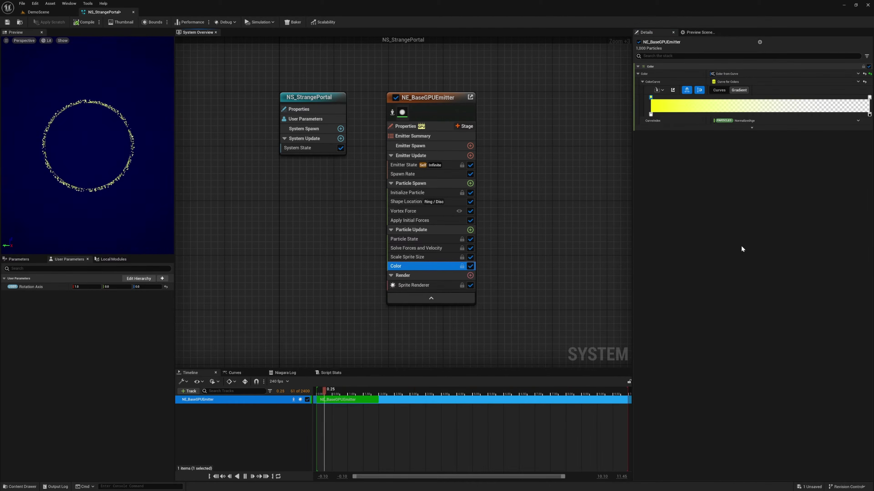
Add an orange colour stop (Hex sRGB FF7400FF) just past the middle of the colour gradient
double_click(769, 99)
left_click_drag(674, 153, 692, 163)
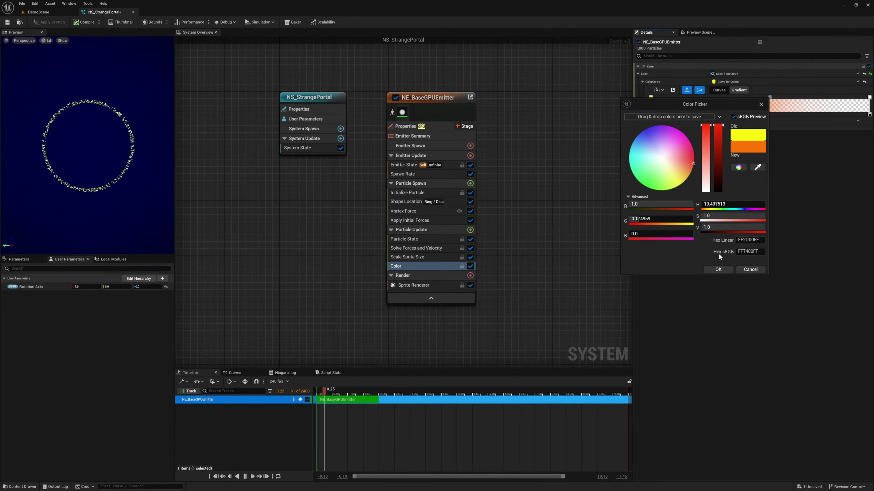
left_click(719, 269)
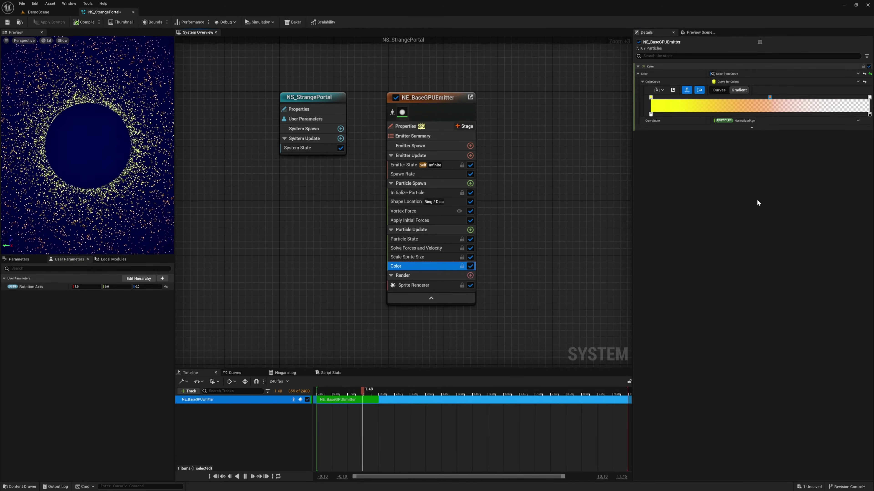
scroll(120, 187, "down", 6)
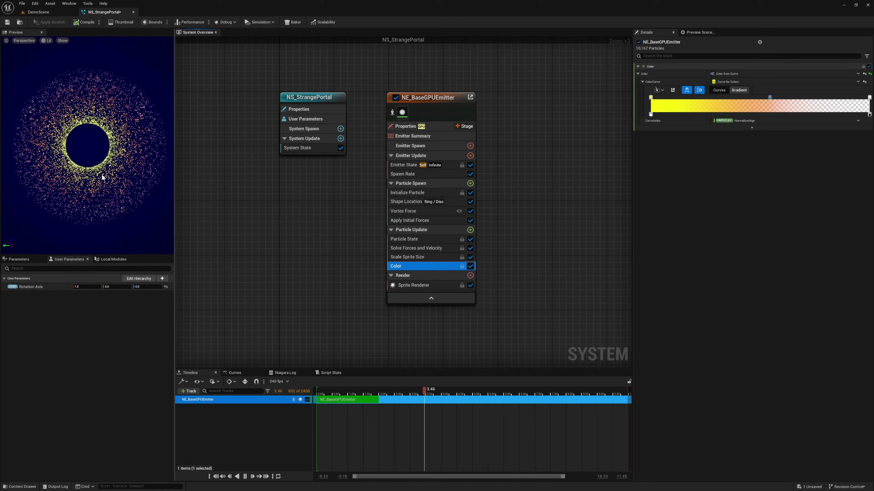
Set the gradient's end colour to dark orange (Hex sRGB 9F4D00FF) and add an opacity stop about three quarters along it
double_click(869, 99)
left_click_drag(755, 159, 811, 165)
left_click(818, 168)
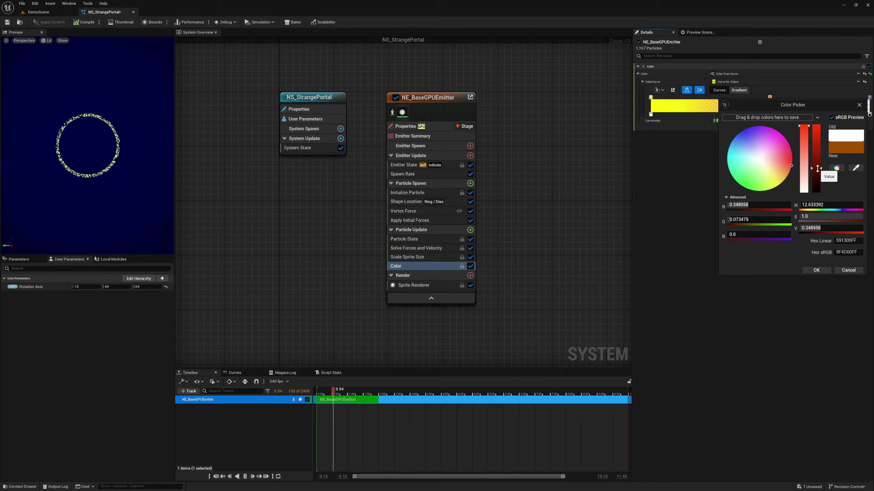
left_click(815, 270)
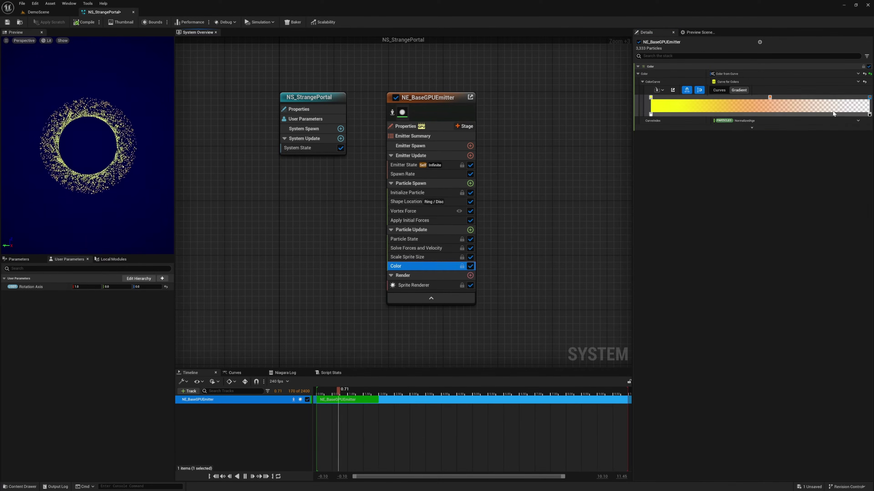
left_click(812, 114)
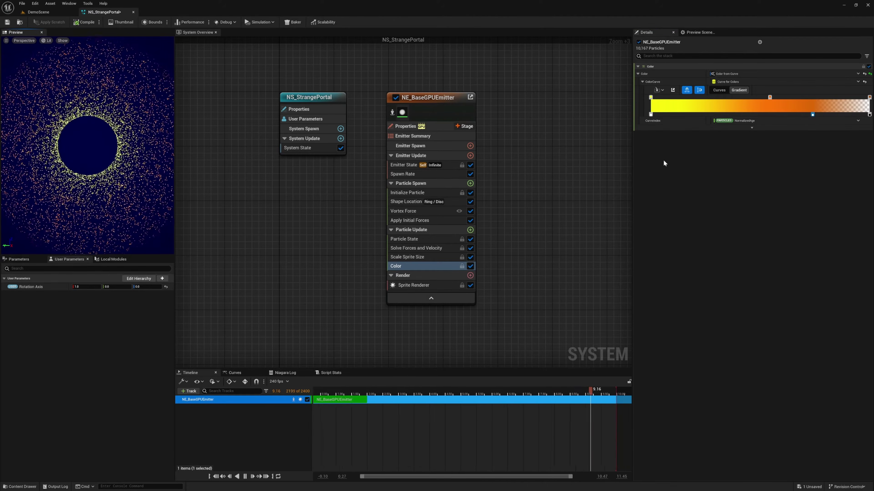
Reveal the Color module's advanced settings and set Scale Color to 5 on all three channels
left_click(750, 128)
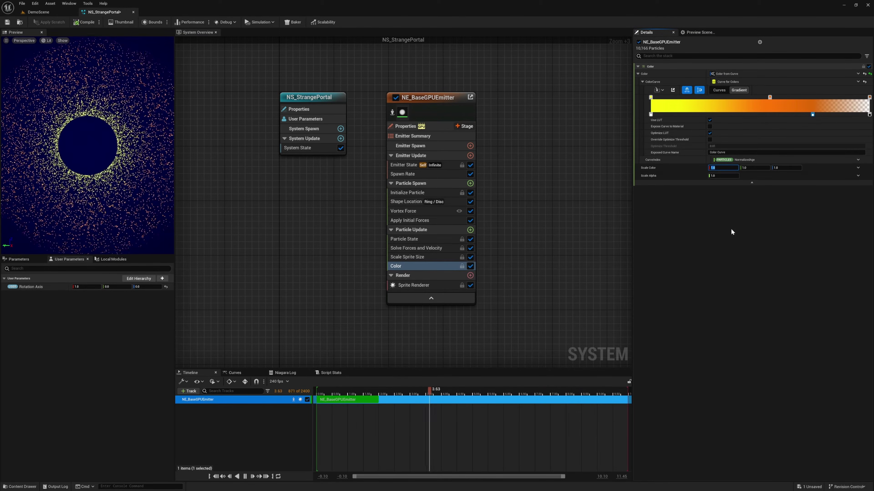
type("5")
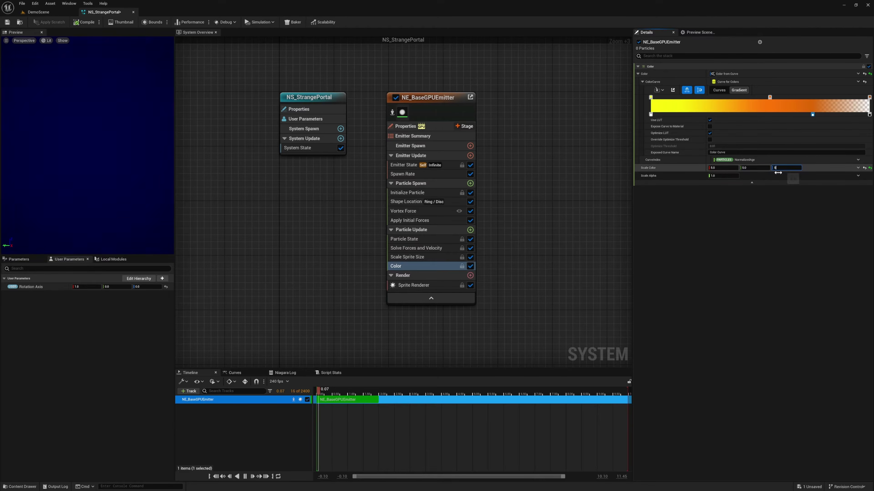
key("Return")
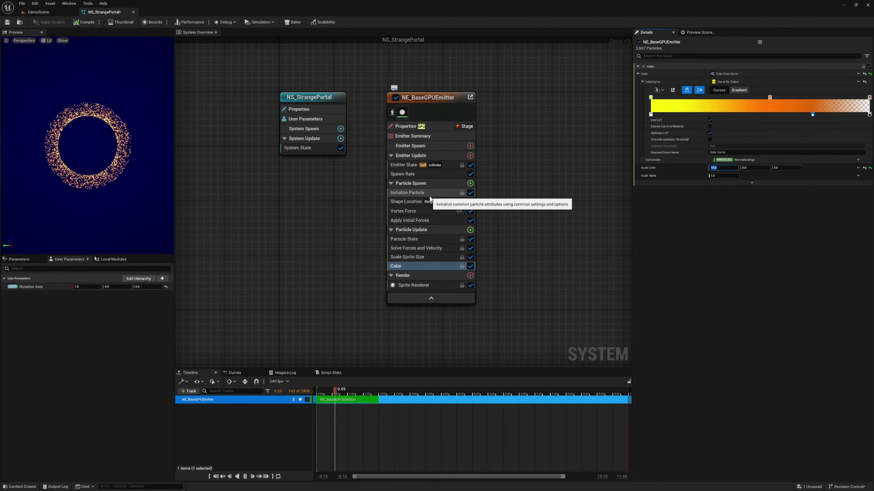
key("Return")
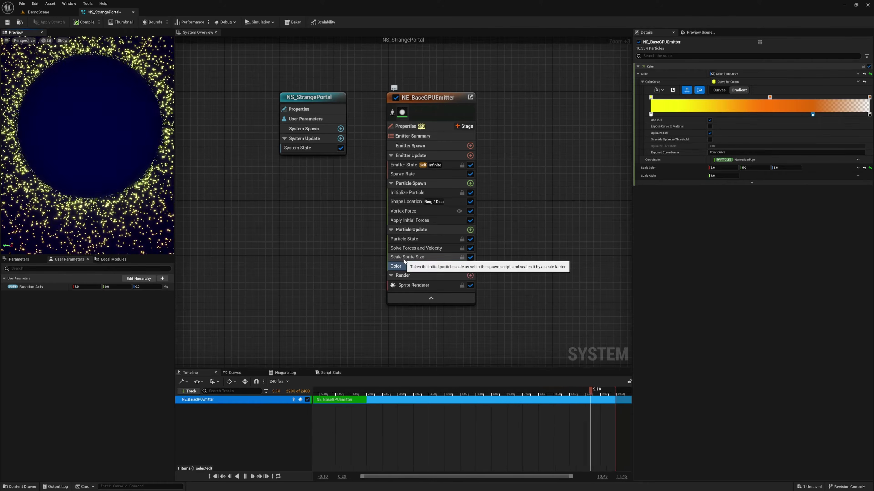
Change Scale Sprite Size's Scale Factor to Multiply Vector 2D by Float, with a 0.1 by 1.0 vector and a larger Float
left_click(392, 261)
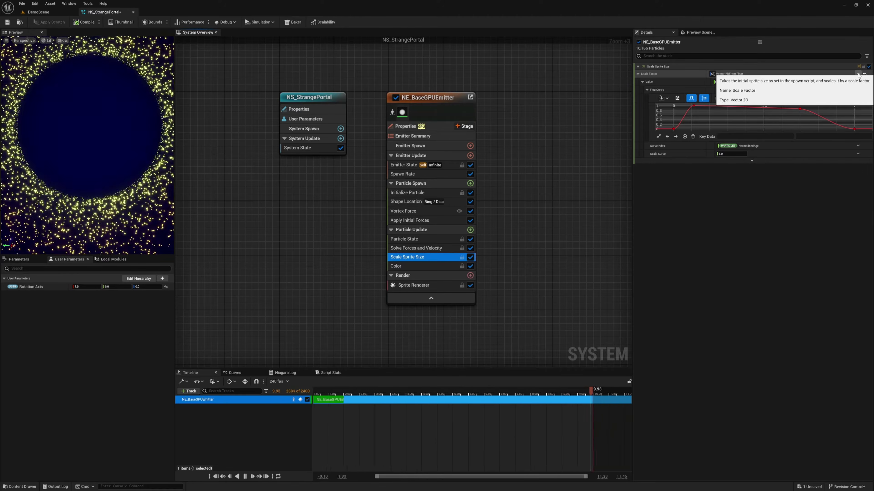
left_click(858, 75)
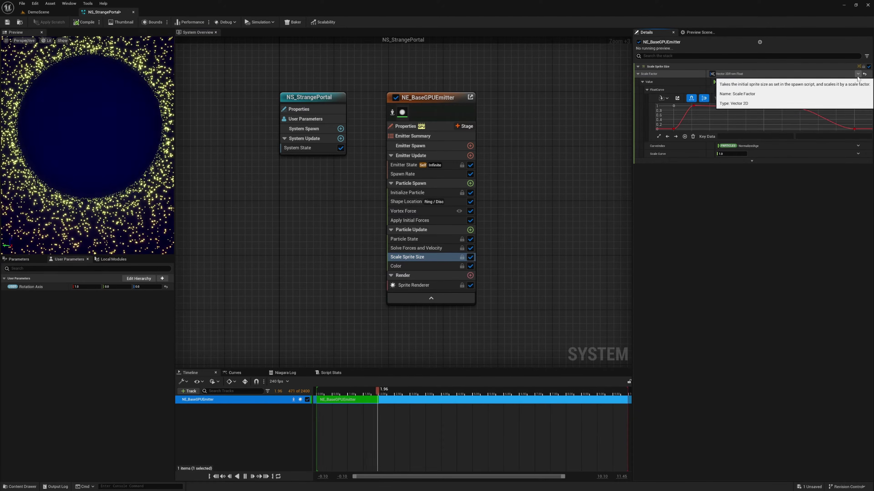
left_click(858, 74)
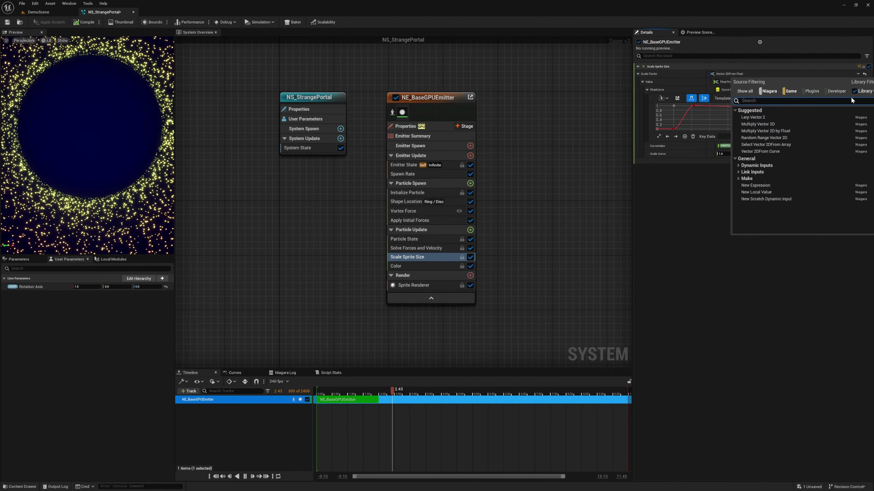
type("mu")
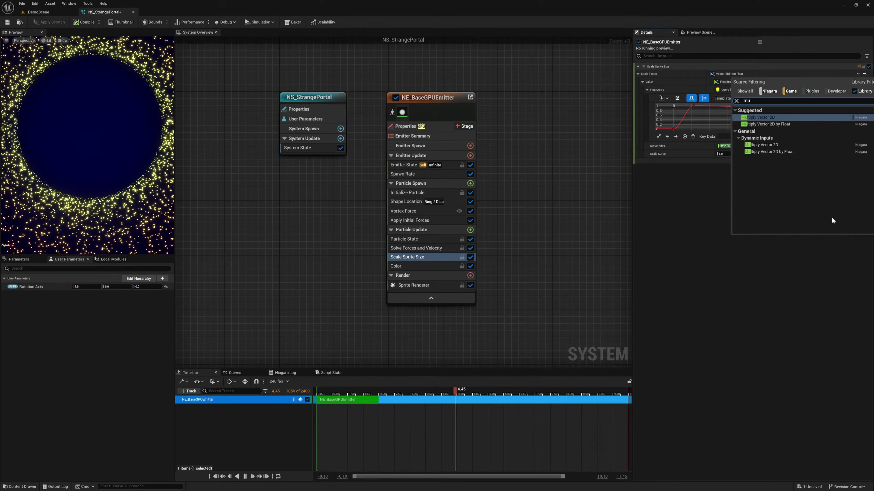
left_click(769, 126)
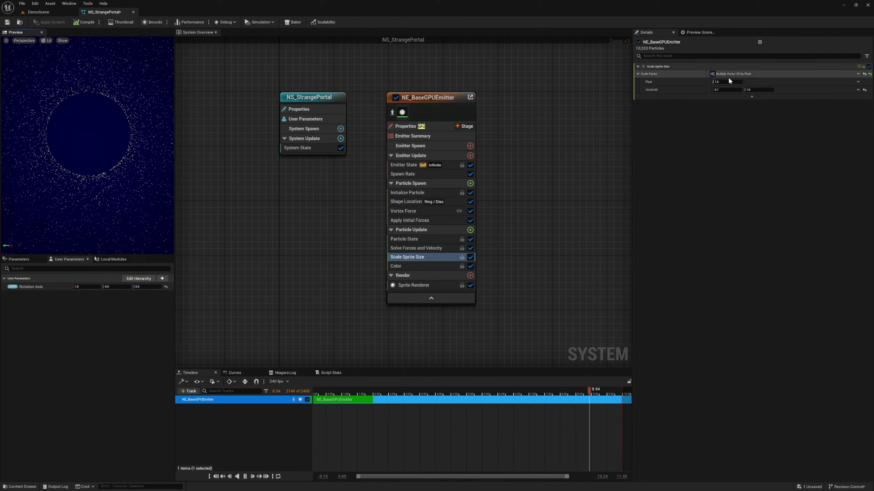
left_click(718, 81)
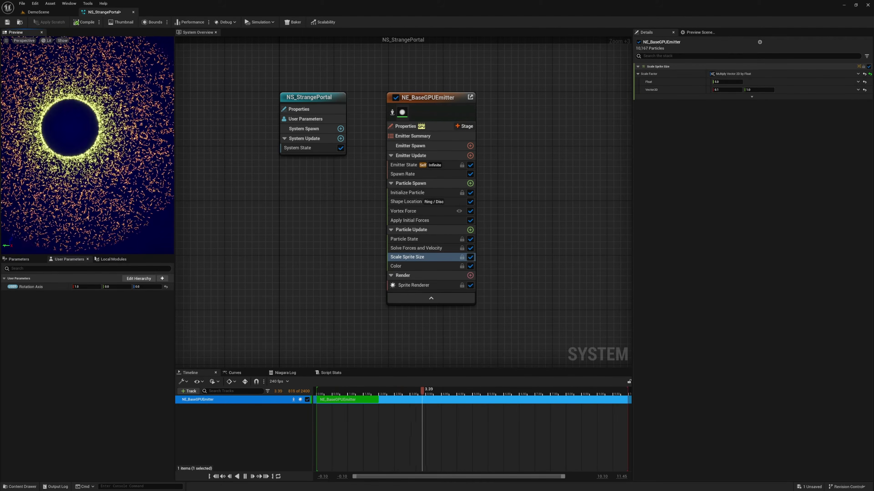
Set the Sprite Renderer's Alignment to Velocity Aligned and inspect the stretched particles up close in the preview
left_click(431, 285)
left_click(664, 133)
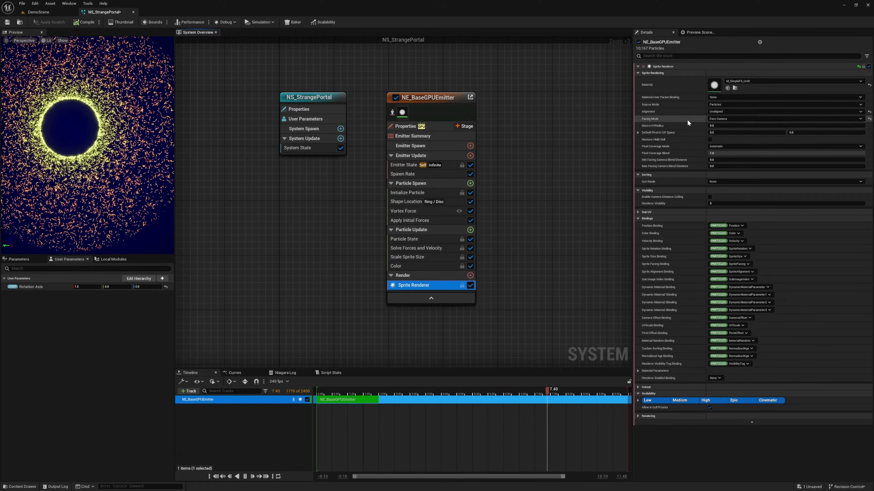
left_click(642, 114)
left_click(741, 112)
left_click(726, 126)
scroll(55, 200, "up", 5)
scroll(58, 194, "up", 4)
scroll(58, 194, "down", 5)
middle_click_drag(58, 194, 94, 197)
right_click_drag(93, 197, 51, 188)
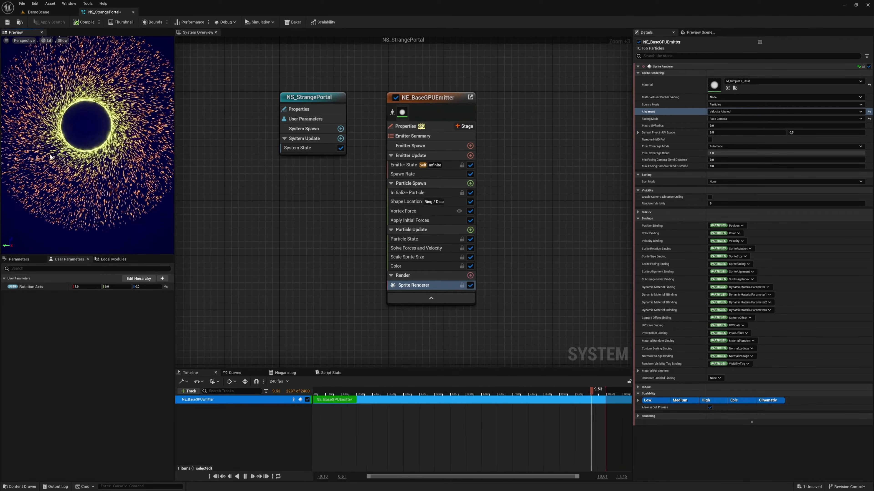
Make the Scale Sprite Size Float a Random Range Float with minimum 2 and maximum 4
left_click(423, 257)
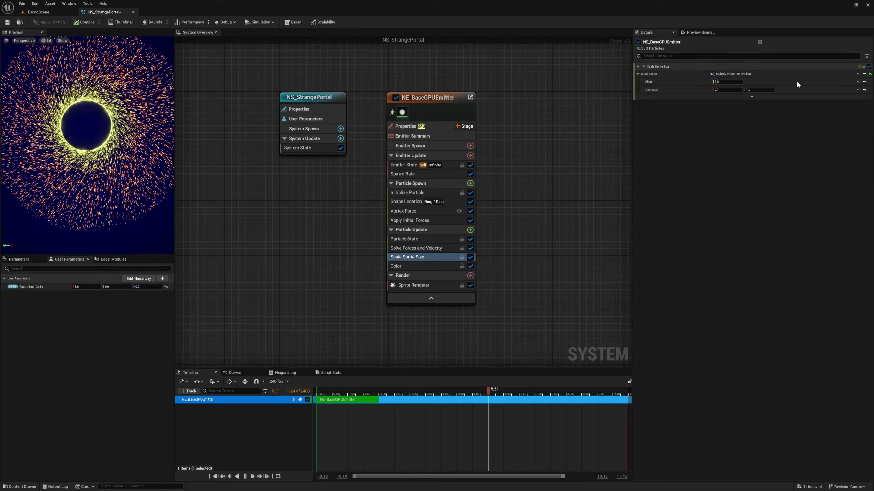
left_click(858, 82)
type("r")
key("Return")
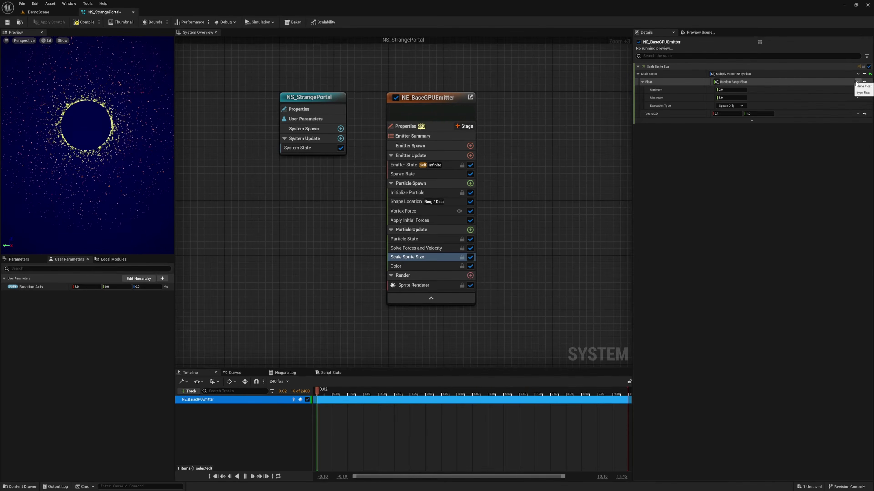
left_click(731, 89)
type("2")
key("Tab")
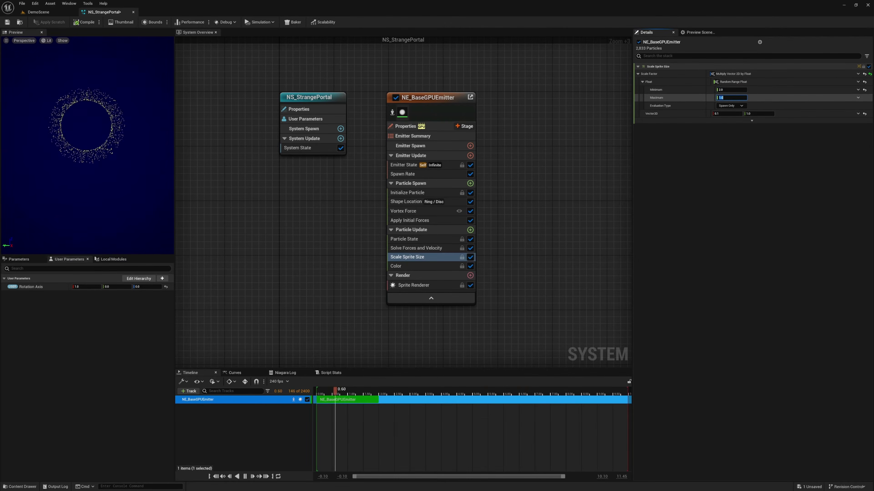
mouse_move(49, 179)
right_mouse_down()
mouse_move(110, 179)
mouse_move(53, 185)
right_mouse_up()
middle_click_drag(52, 185, 53, 157)
mouse_move(53, 158)
right_mouse_down()
mouse_move(104, 157)
mouse_move(62, 158)
right_mouse_up()
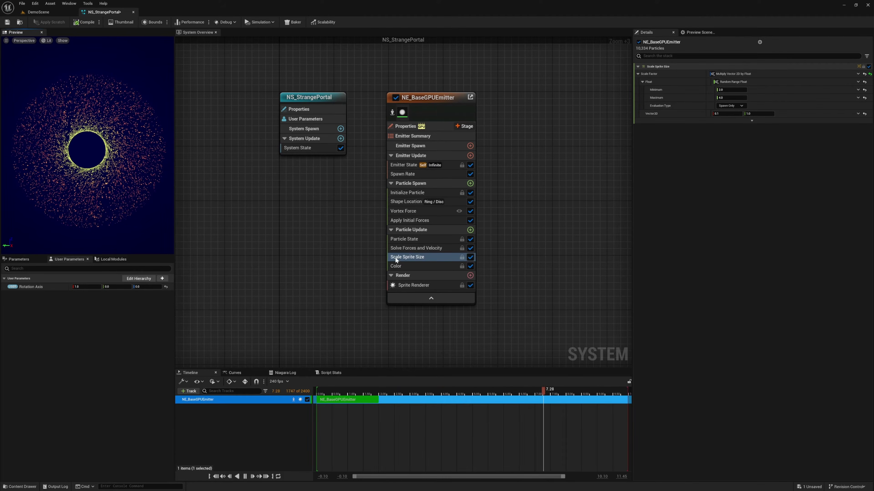
Add a Drag module to the emitter's Particle Update stage
left_click(470, 230)
type("dra")
left_click(391, 298)
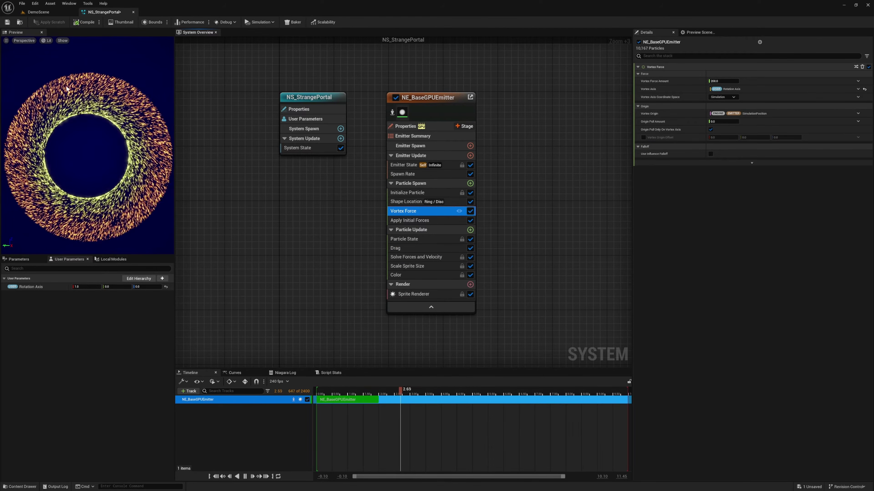
Add a second Vortex Force module to the Particle Update stage and move it above Drag
left_click(470, 229)
type("vort")
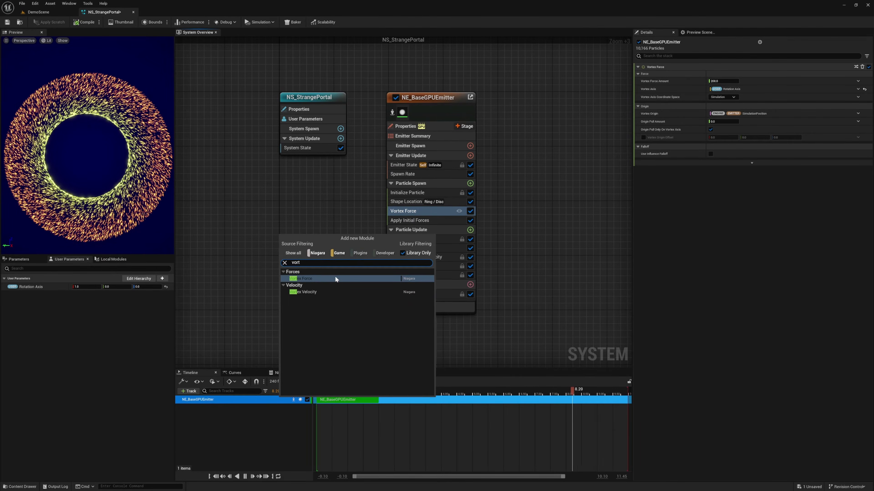
left_click(336, 279)
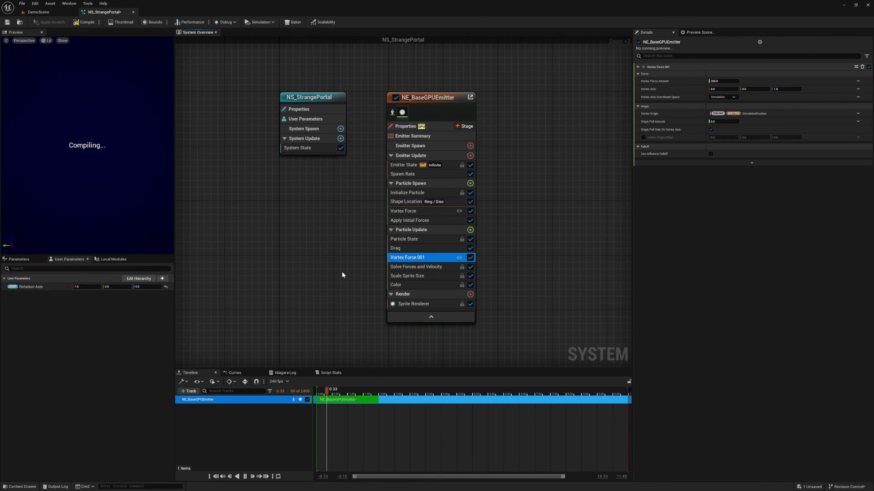
left_click_drag(404, 258, 404, 243)
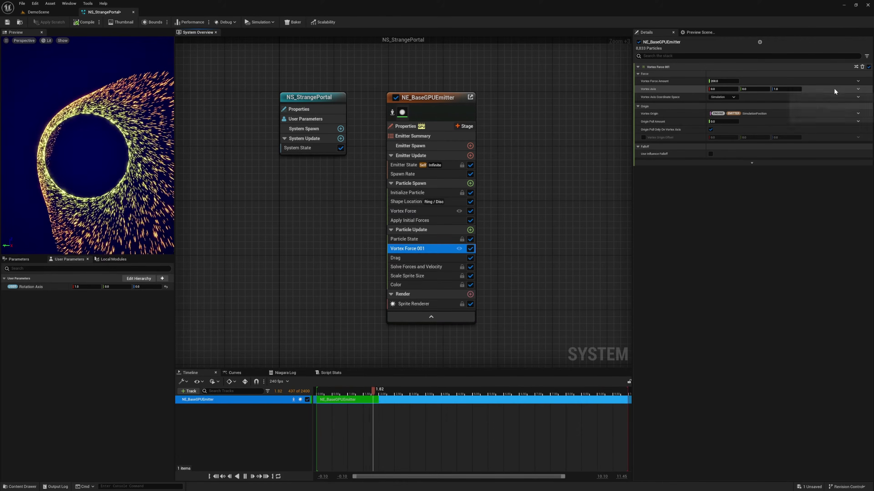
Link the Particle Update Vortex Force's Vortex Axis to the user parameter Rotation Axis
left_click(858, 90)
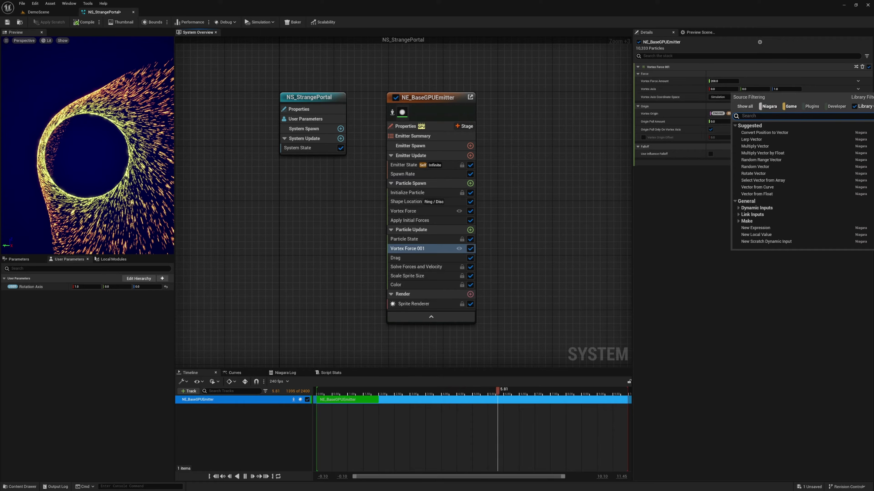
type("rotati")
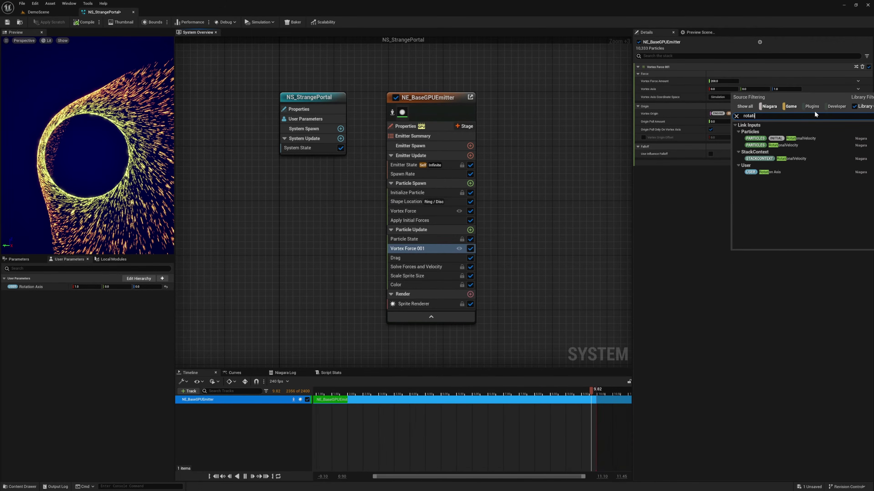
left_click(769, 172)
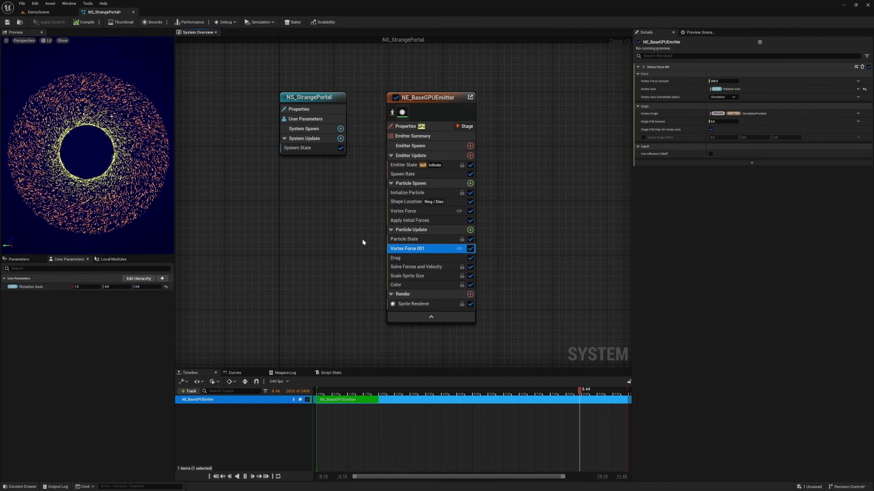
Make the Particle Update Vortex Force Amount a Random Range Float with minimum 200 and maximum 450
left_click(858, 81)
type("ra")
key("Return")
left_click(726, 89)
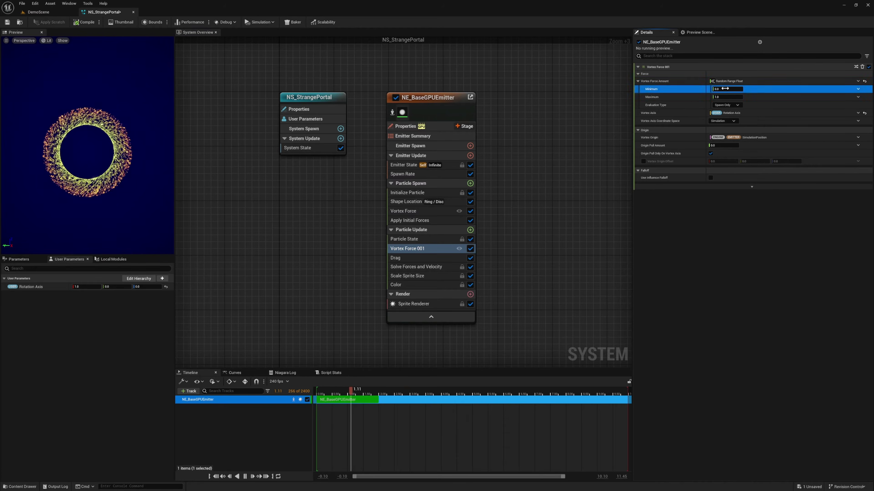
type("20")
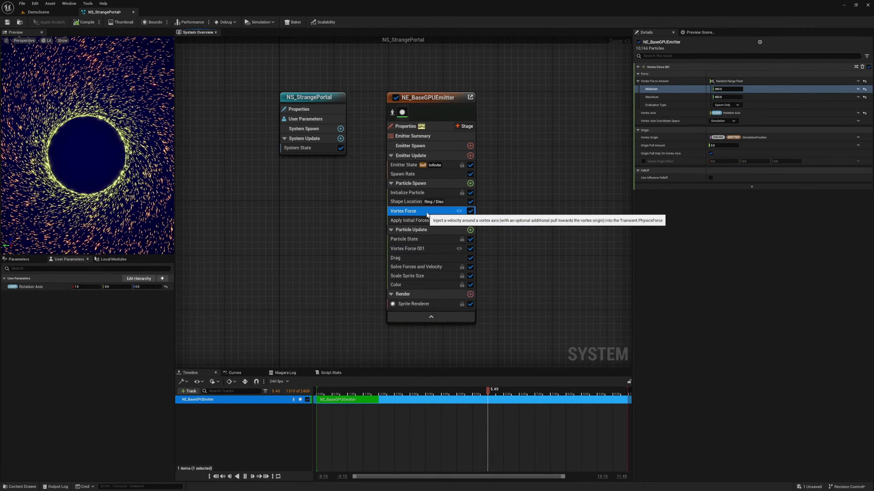
Make the Particle Spawn Vortex Force Amount a Random Range Float with minimum 250 and a larger maximum
left_click(412, 211)
left_click(858, 81)
type("ra")
key("Return")
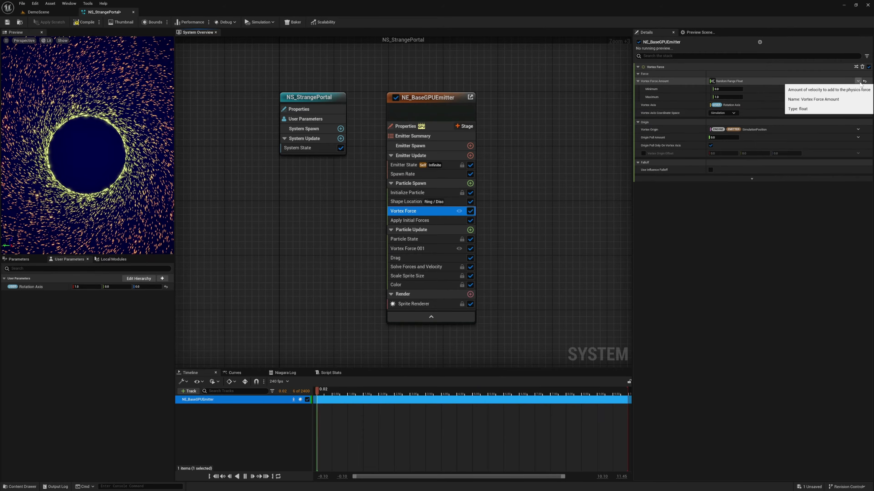
left_click(727, 88)
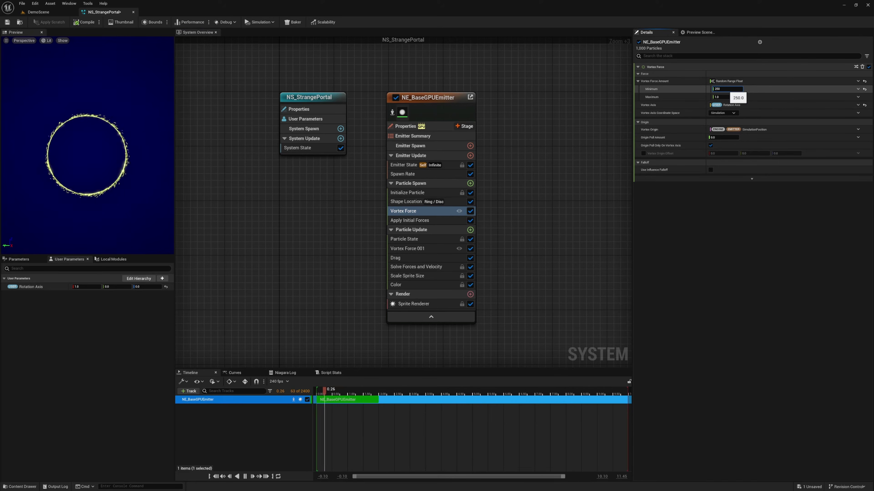
key("Return")
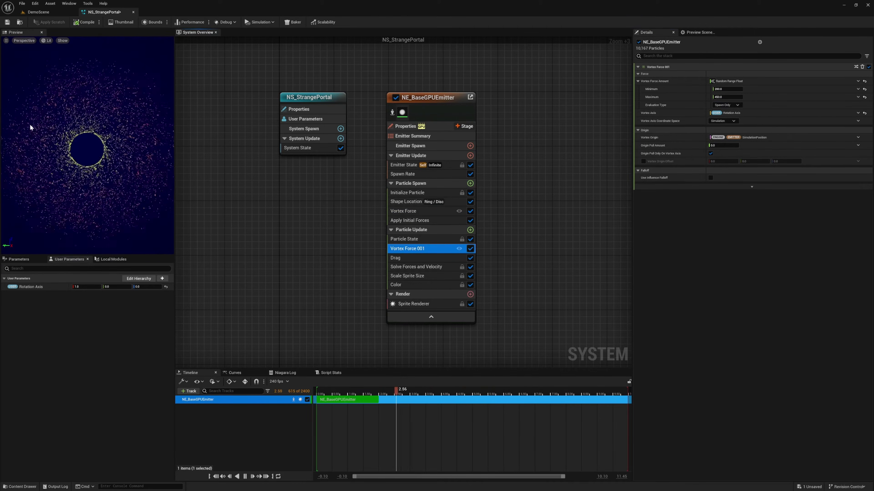
Make the Drag module's Drag value a Random Range Float with minimum 3 and maximum 5
left_click(428, 259)
left_click(858, 74)
left_click(759, 152)
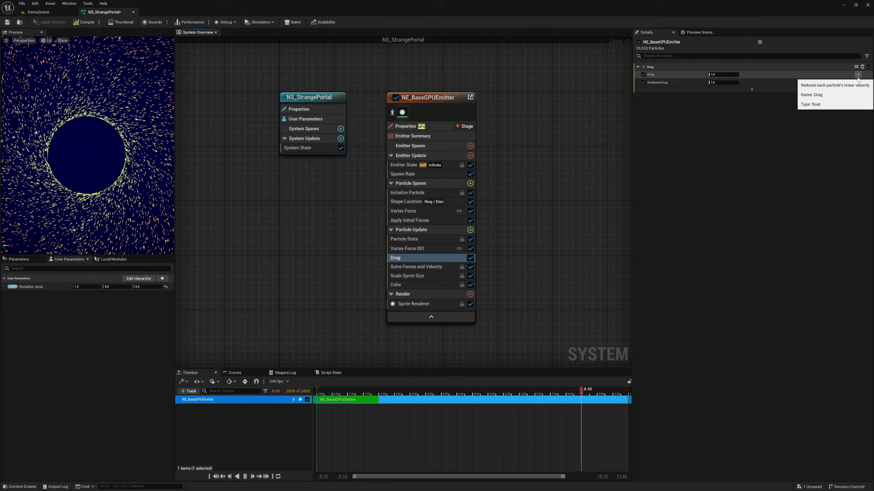
left_click(723, 81)
type("3")
key("Return")
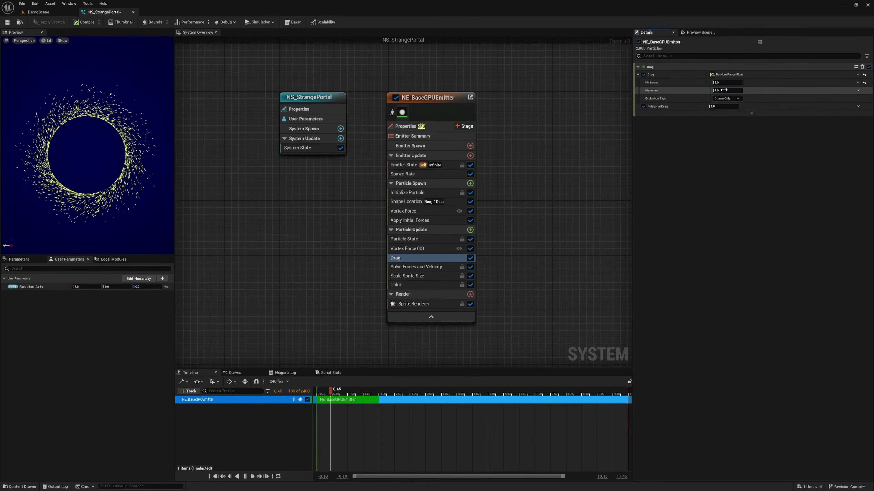
left_click(724, 90)
type("5")
key("Return")
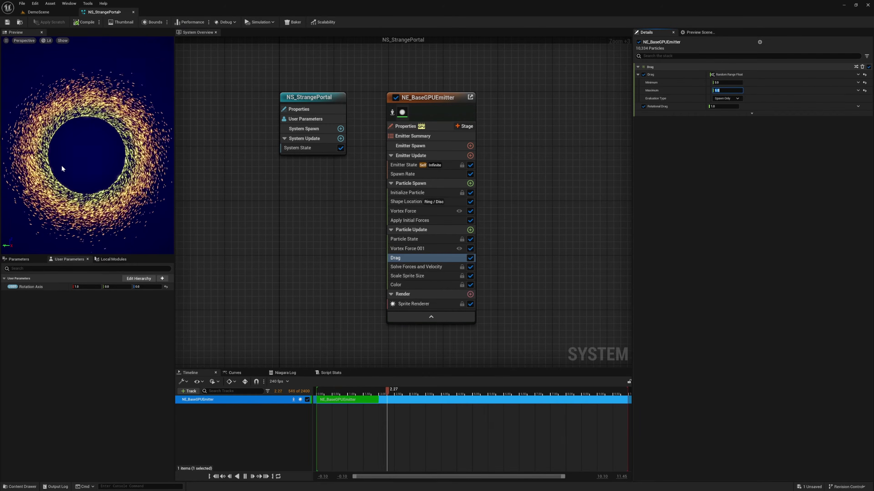
mouse_move(51, 64)
left_mouse_down()
mouse_move(110, 65)
mouse_move(54, 68)
left_mouse_up()
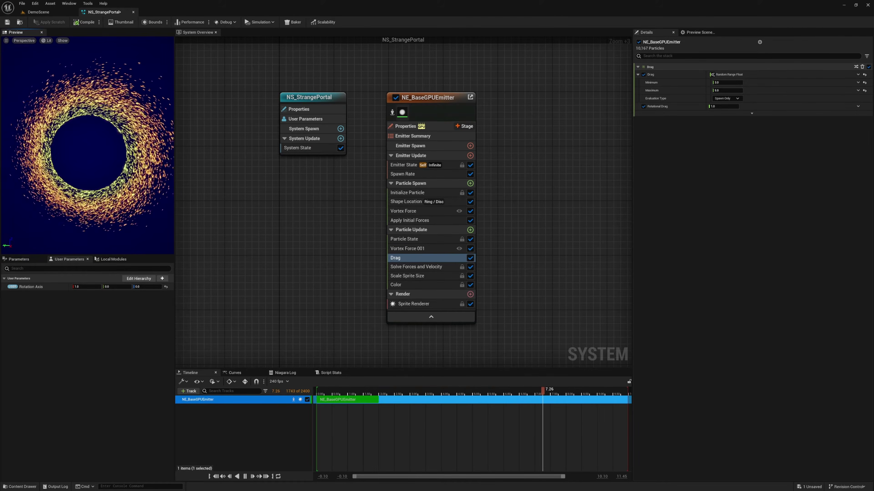
Make the Particle Spawn Vortex Force's Origin Pull Amount a Random Range Float, with another Random Range Float as its Minimum
left_click(418, 214)
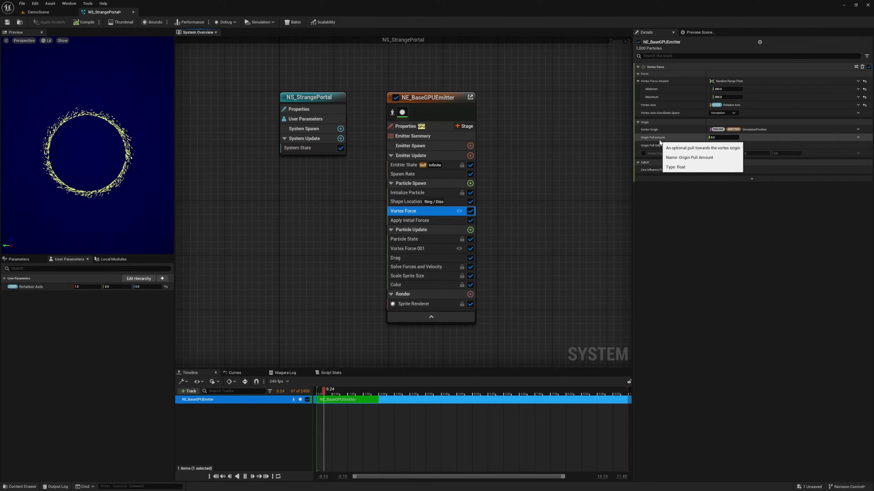
left_click(857, 138)
type("ra")
key("Return")
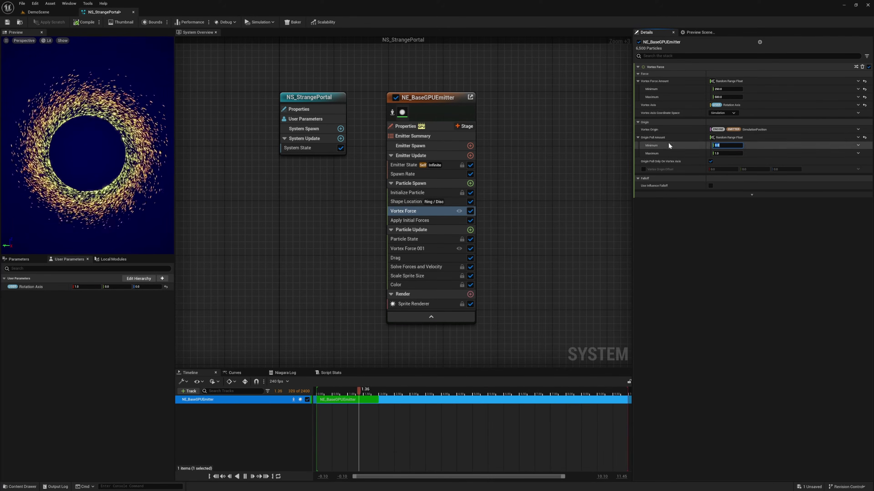
left_click(858, 146)
type("ra")
key("Return")
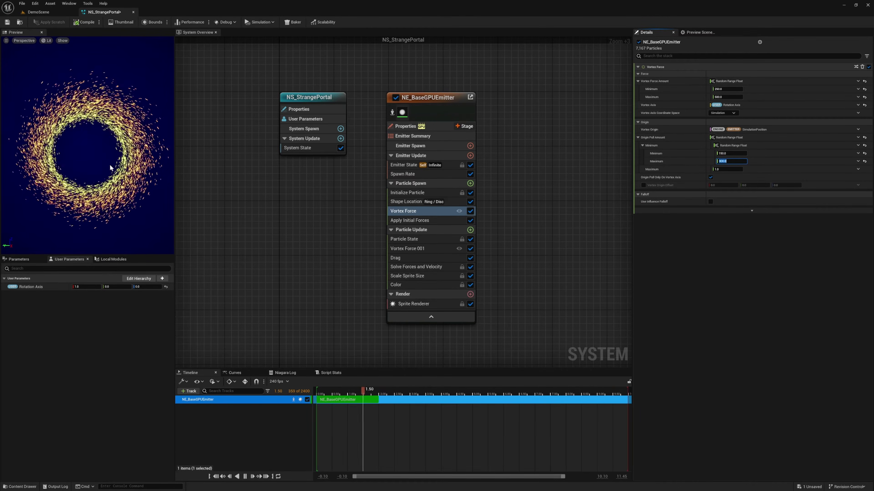
Copy the Origin Pull Amount setup from the Particle Spawn Vortex Force to the Particle Update Vortex Force
right_click(655, 141)
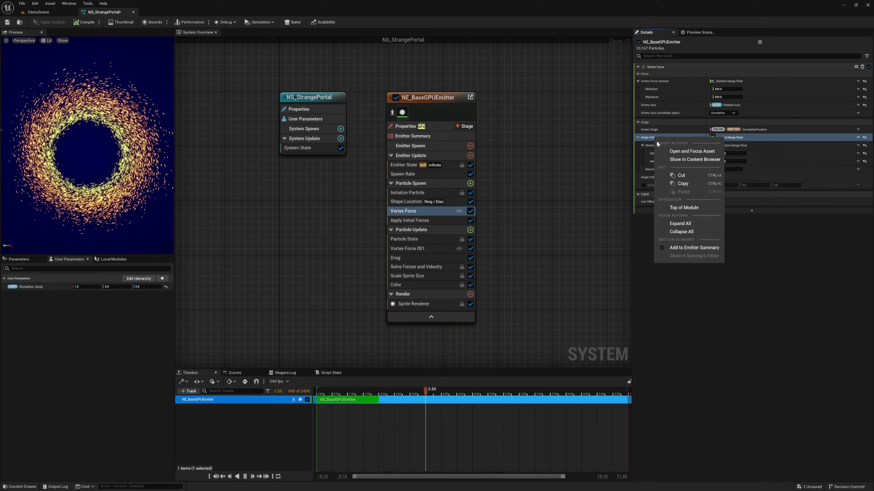
left_click(682, 183)
left_click(406, 249)
right_click(653, 146)
left_click(677, 203)
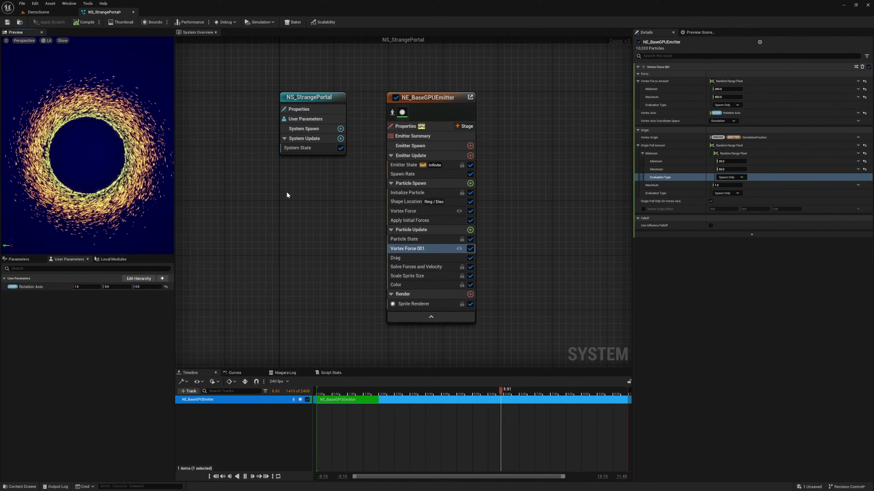
Add a Wind Force module to Particle Update above Drag and make its Wind Speed a Random Range Vector
left_click(468, 229)
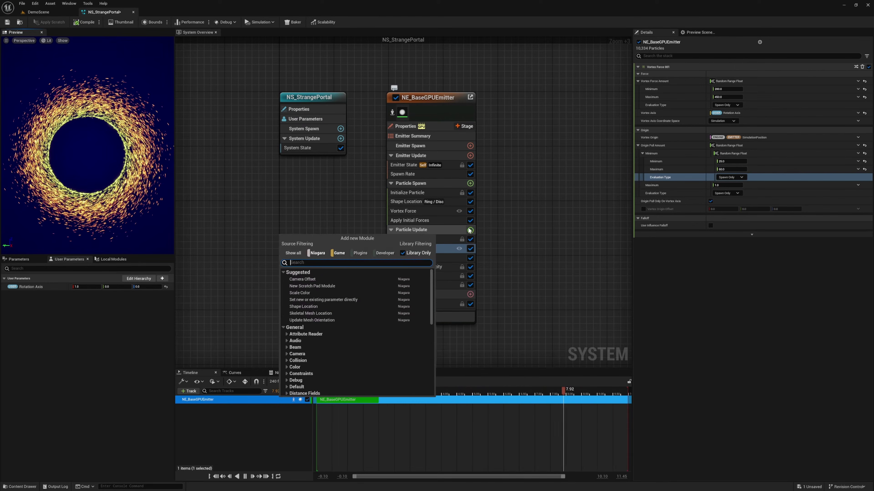
type("drag")
key("Return")
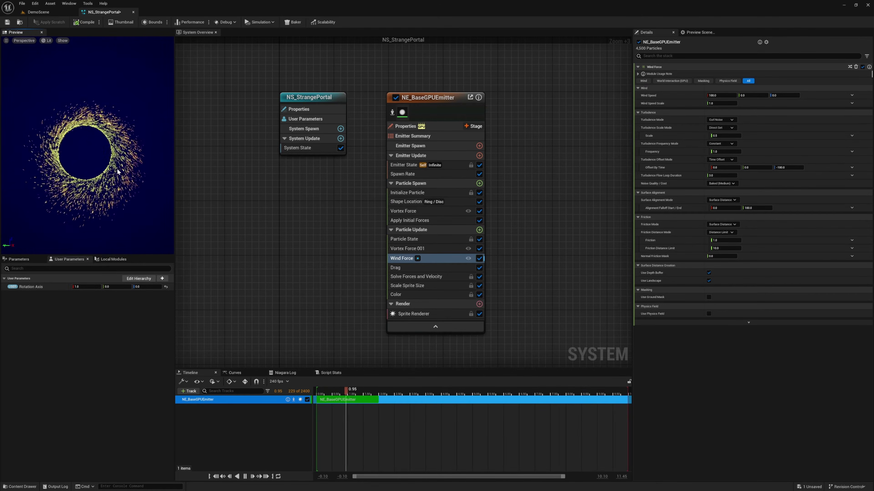
left_click(852, 95)
type("ran")
key("Return")
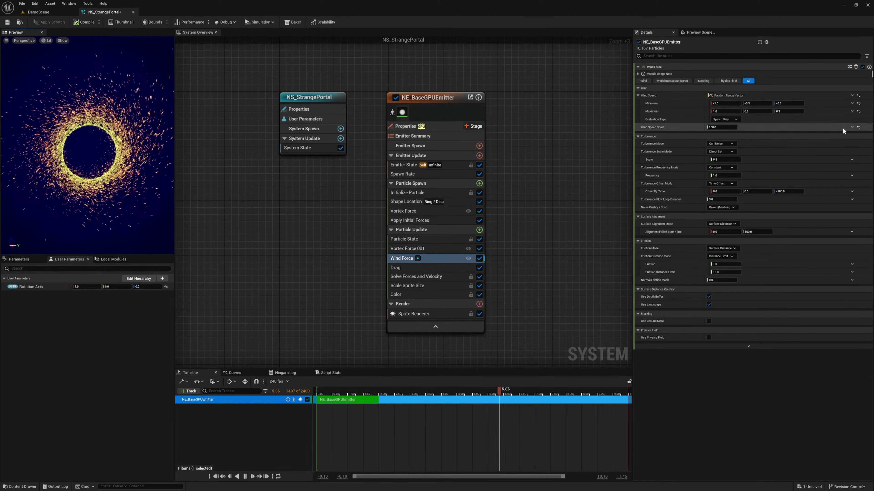
Drive the Wind Force's Wind Speed Scale with Float from Curve, using the Smooth Ramp Up template
left_click(851, 128)
type("cur")
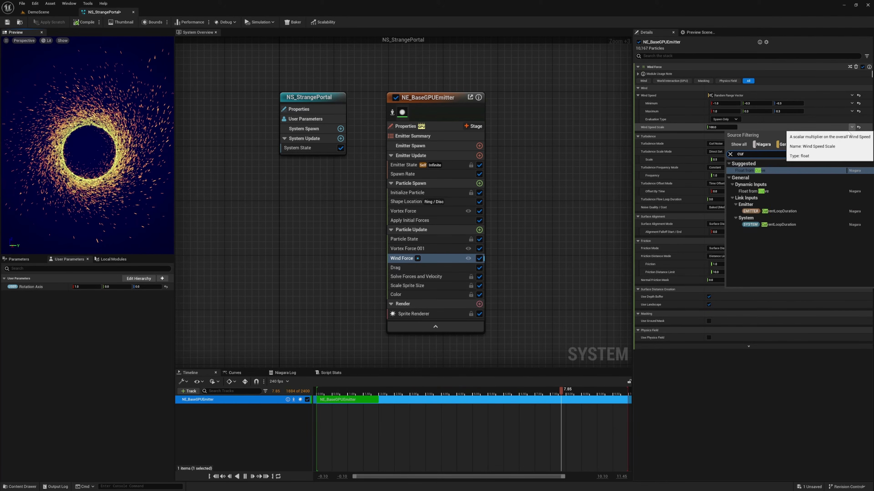
left_click(783, 172)
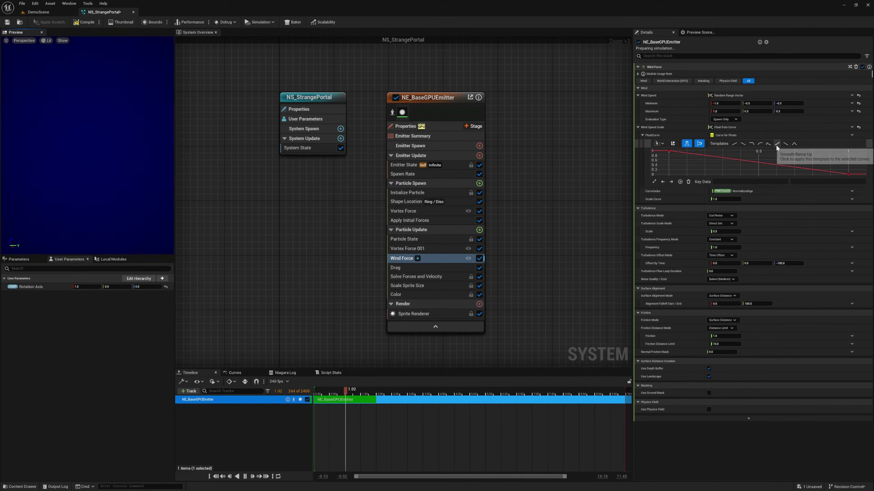
left_click(777, 144)
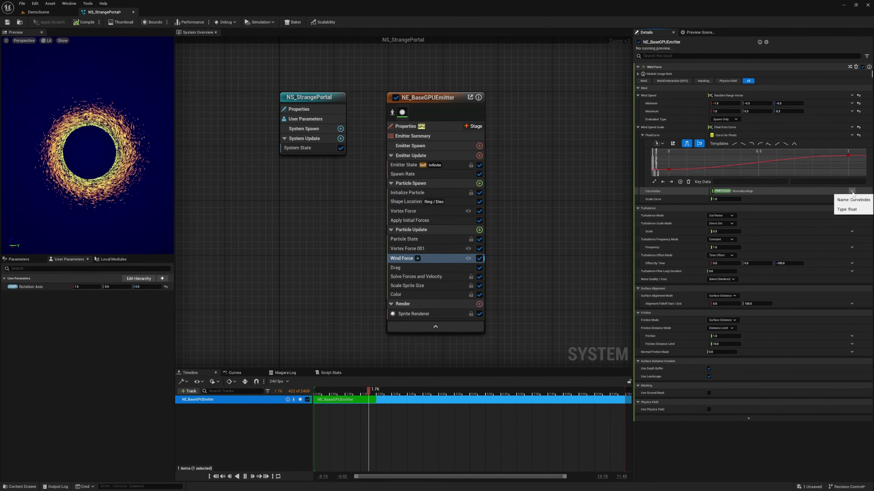
Make the wind curve's Scale Curve a Random Range Float and reapply the Smooth Ramp Up template
left_click(725, 199)
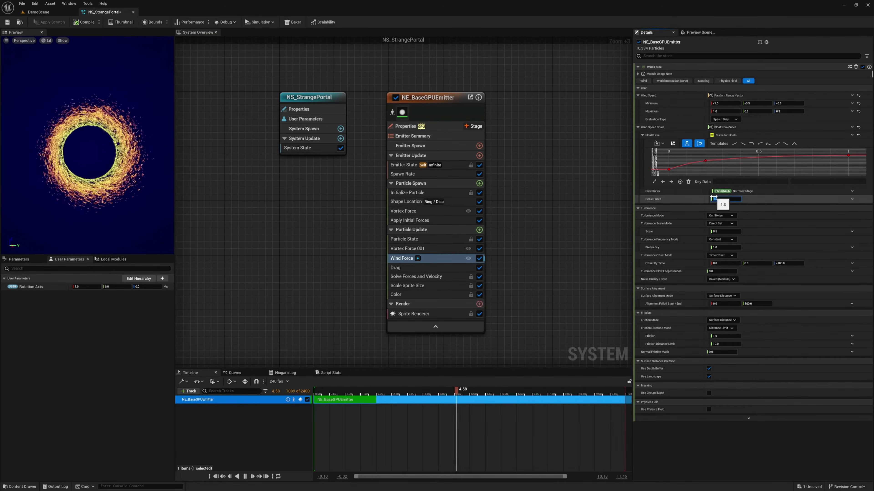
key("Return")
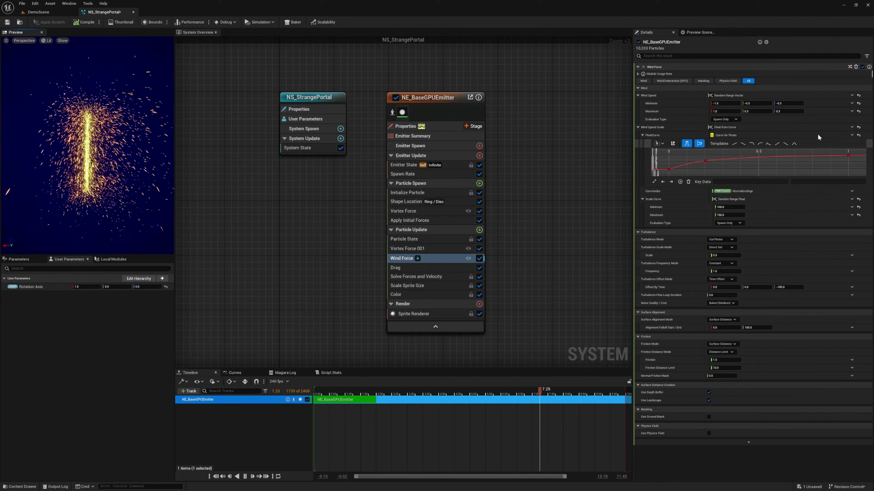
left_click(725, 104)
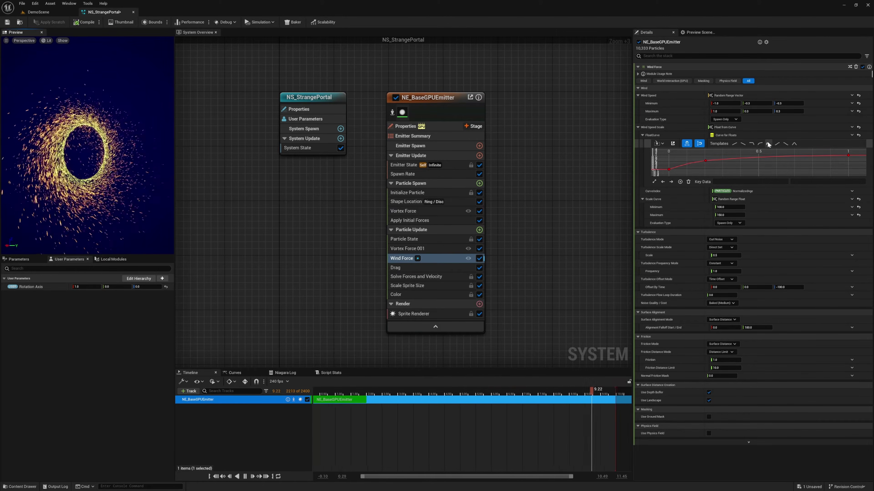
left_click(776, 145)
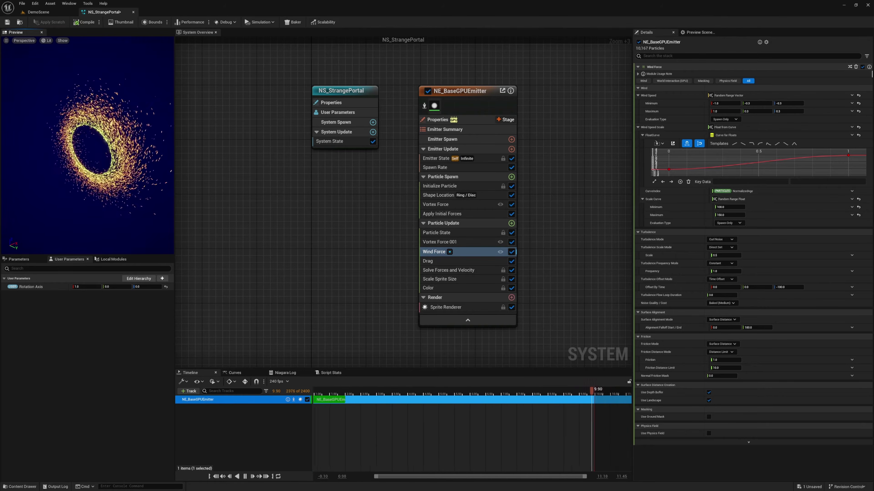
Add a Curl Noise Force module to the emitter's Particle Update stage
left_click(511, 224)
type("cur")
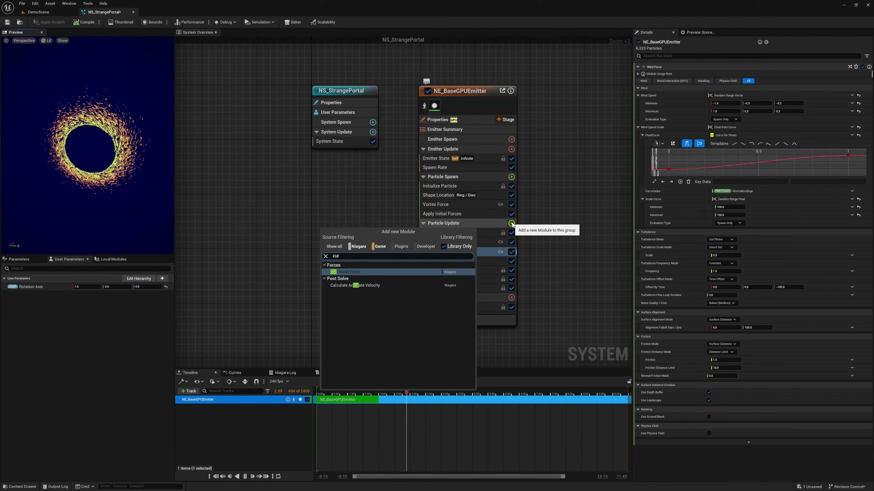
key("Return")
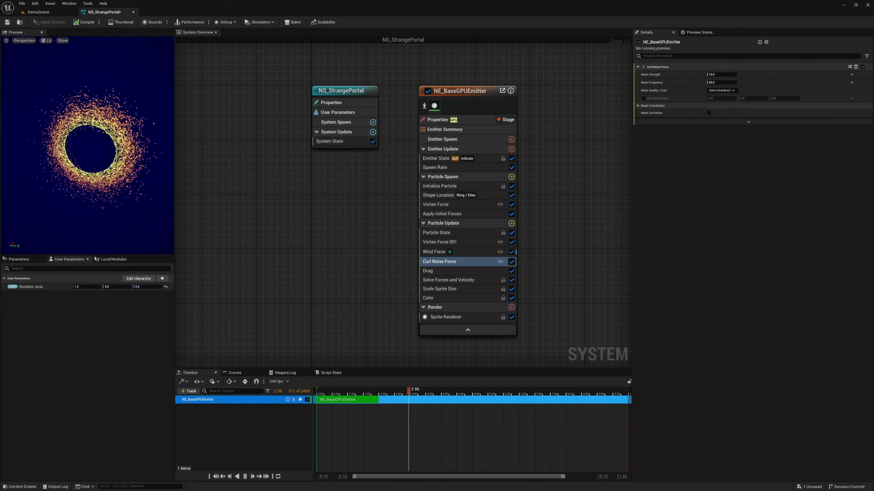
Set the Curl Noise Force's Noise Strength to 1000 and its Noise Frequency to 20
left_click(722, 74)
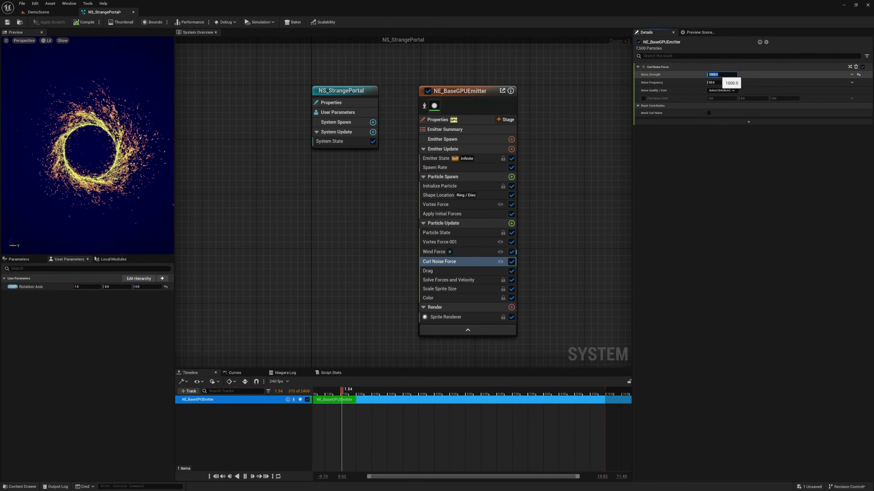
key("Return")
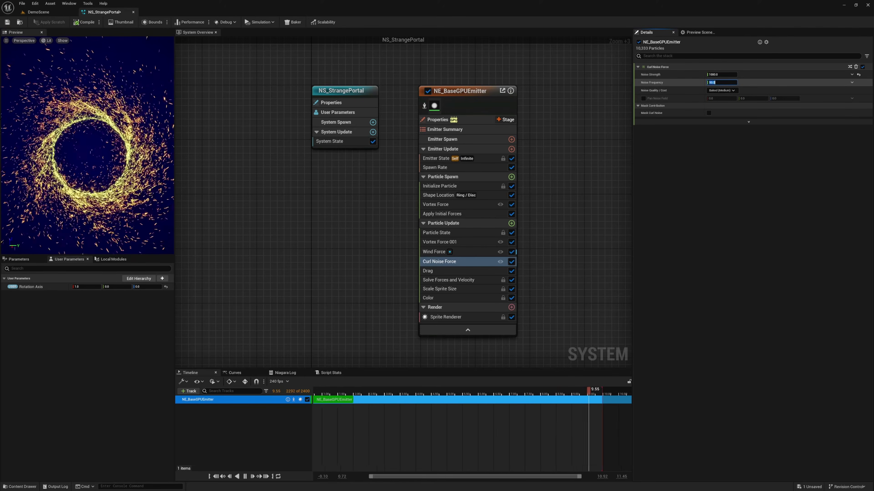
left_click(729, 82)
type("2")
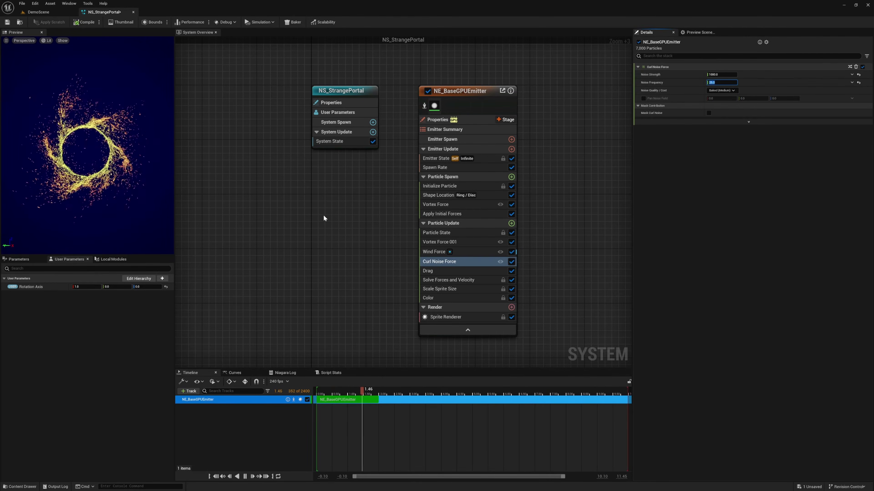
Make the Curl Noise Force's Noise Strength a Random Range Float from 200 to 400
key("Return")
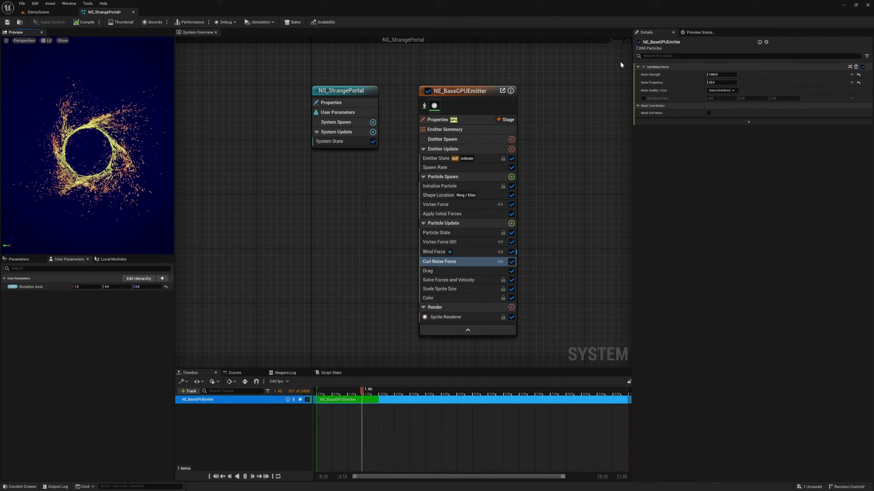
left_click(852, 74)
type("ra")
key("Return")
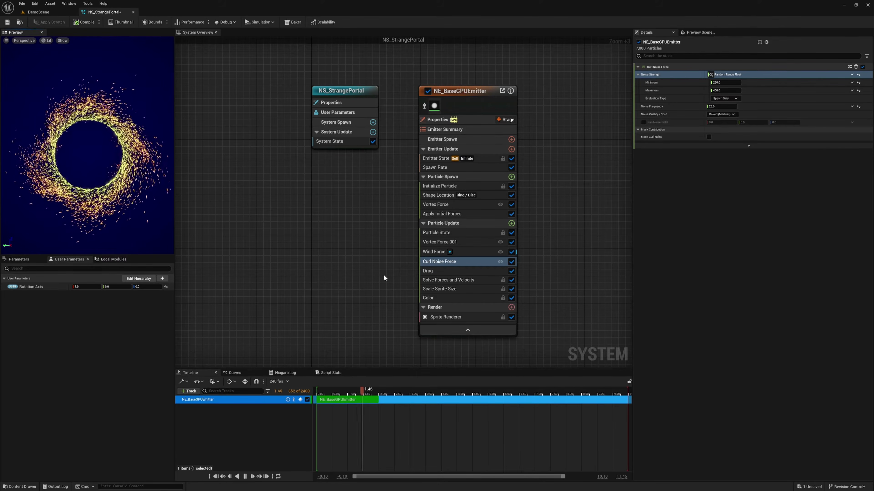
Create a float user parameter named InitialForce and set its value to 400
left_click(41, 286)
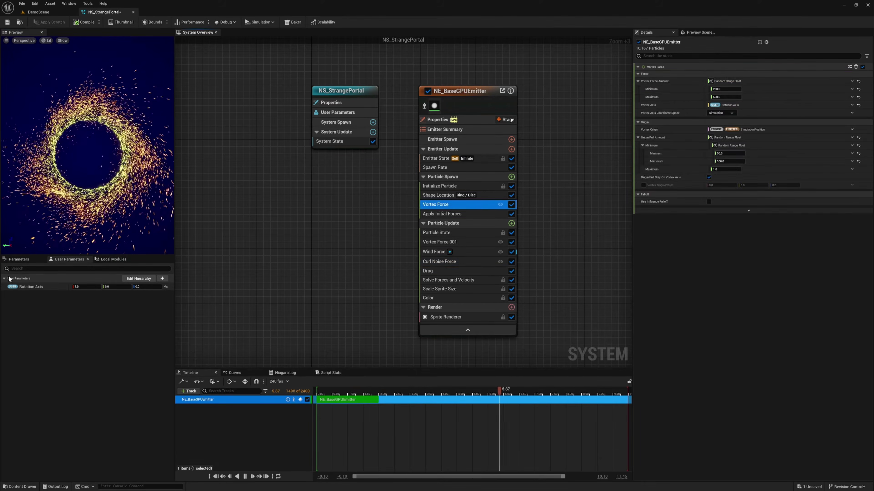
left_click(162, 279)
left_click(160, 294)
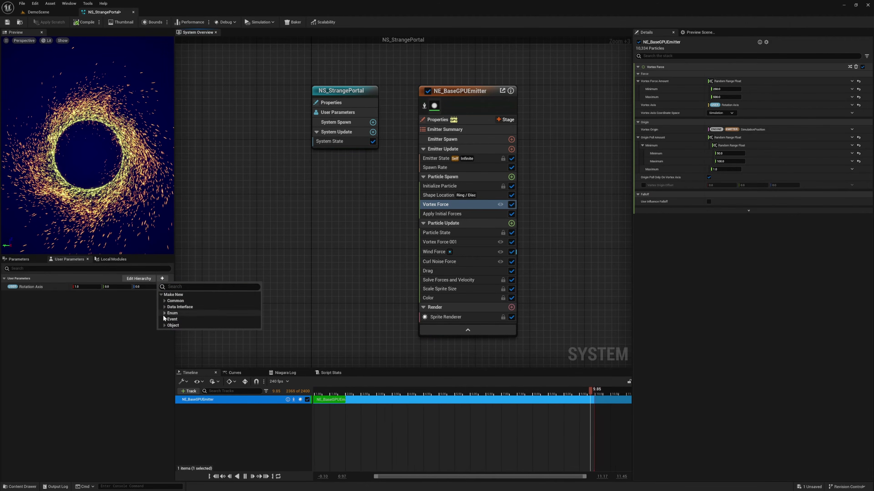
left_click(165, 301)
left_click(174, 313)
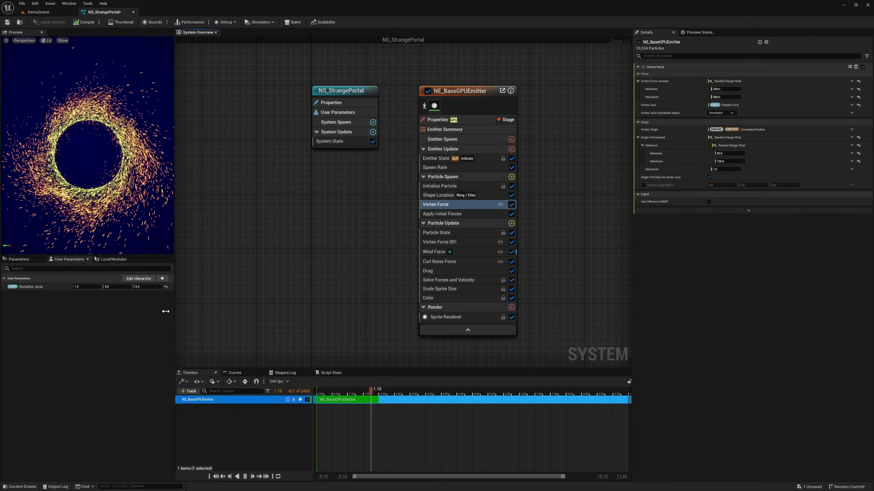
type("Initial")
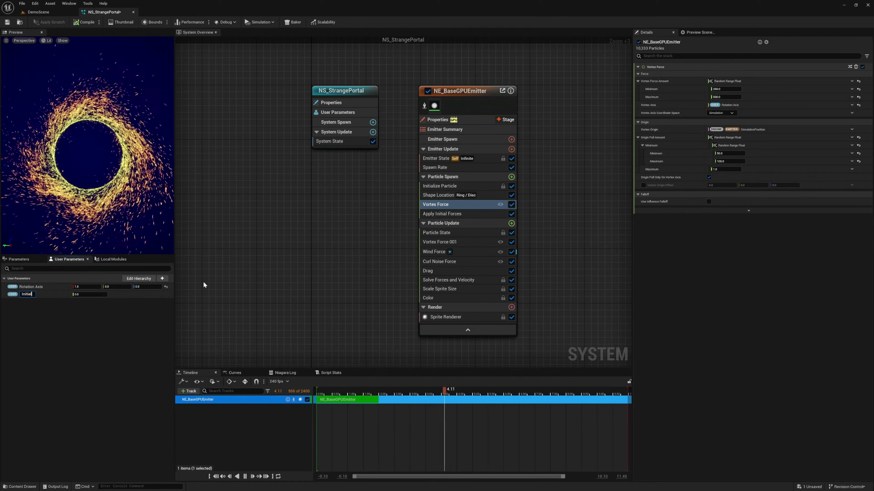
type("Force")
key("Return")
left_click(88, 295)
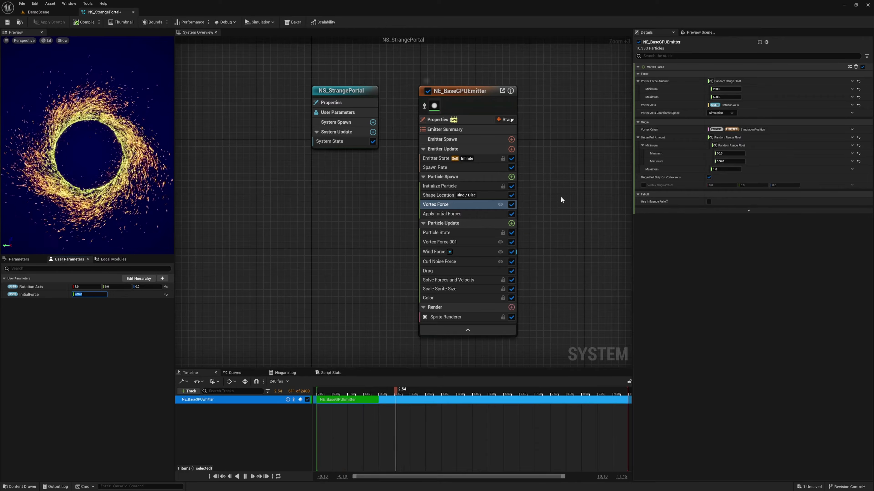
Replace the Vortex Force Amount of the Particle Spawn vortex with a Multiply Float and link its A input to InitialForce
left_click(852, 81)
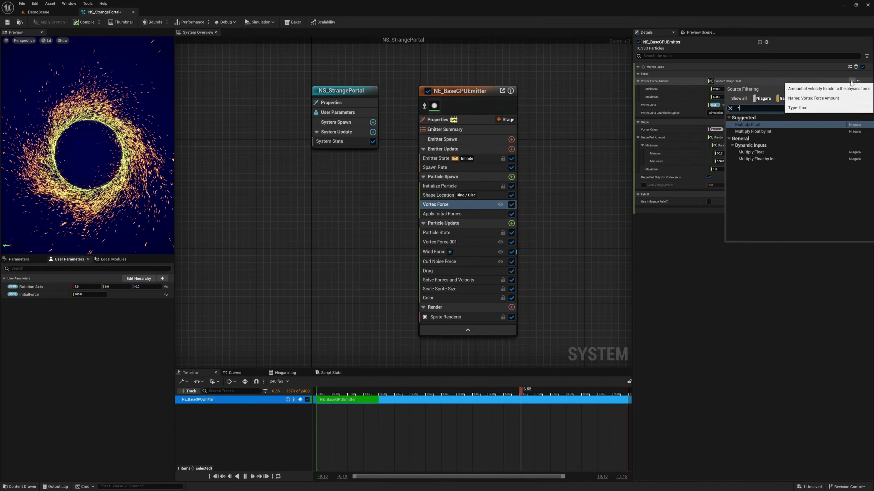
left_click(760, 124)
left_click(852, 89)
left_click(852, 89)
left_click(851, 89)
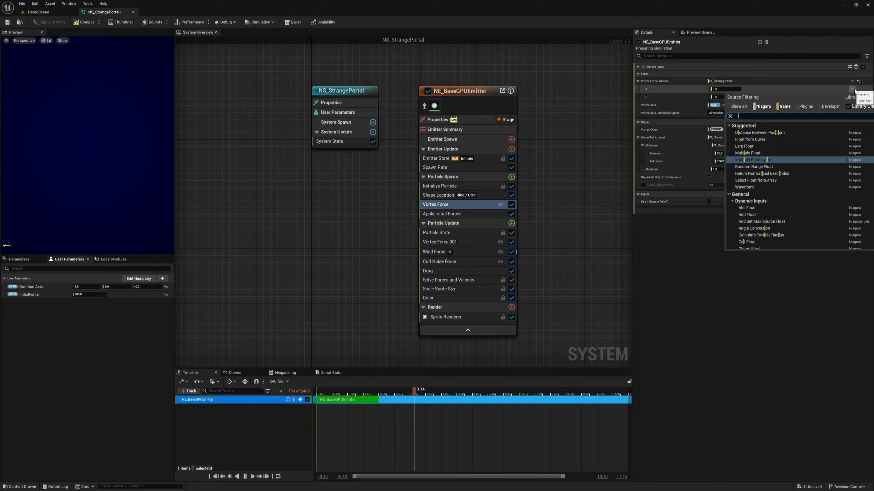
type("init")
left_click(774, 139)
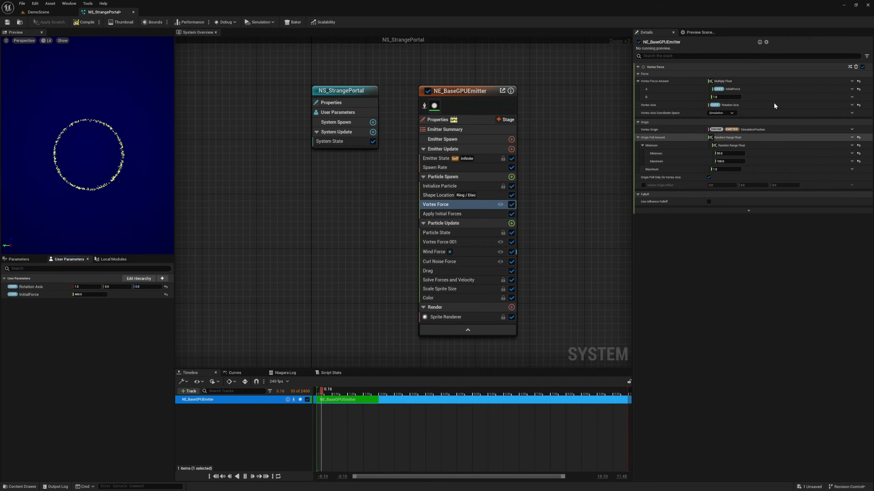
Make the B input of the multiplied Vortex Force Amount a Random Range Float from 0.5 to 1
left_click(853, 97)
type("ran")
key("Return")
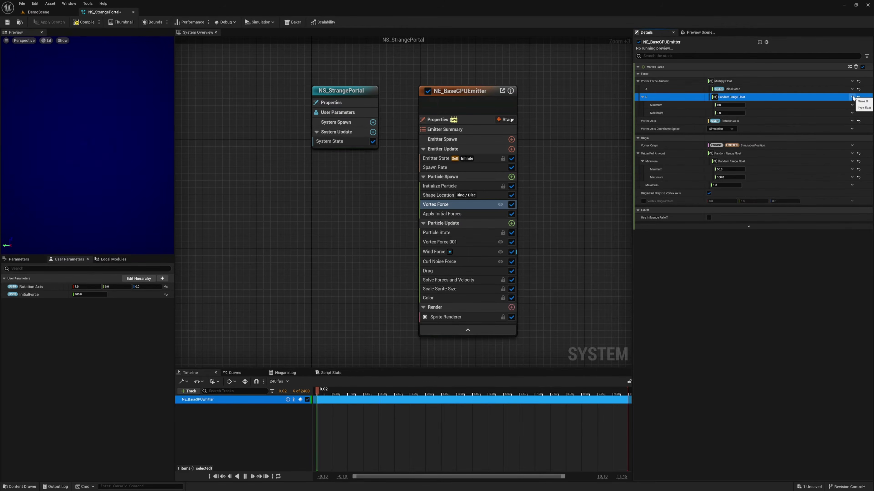
left_click(735, 106)
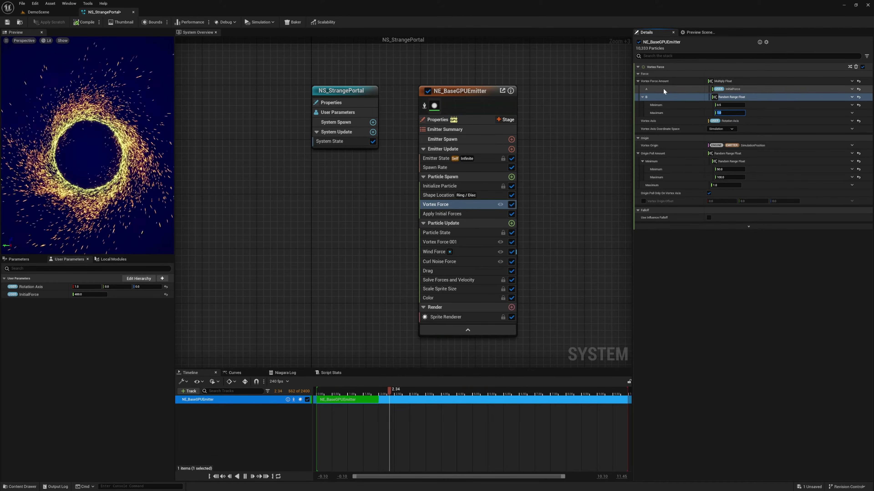
Copy the Vortex Force Amount setup from Vortex Force into the Vortex Force Amount of Vortex Force 001
right_click(663, 81)
left_click(678, 129)
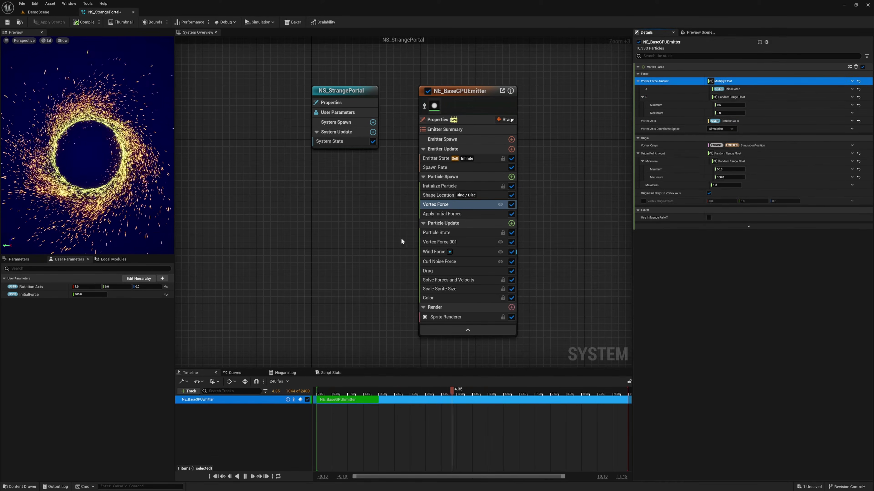
left_click(441, 242)
right_click(667, 82)
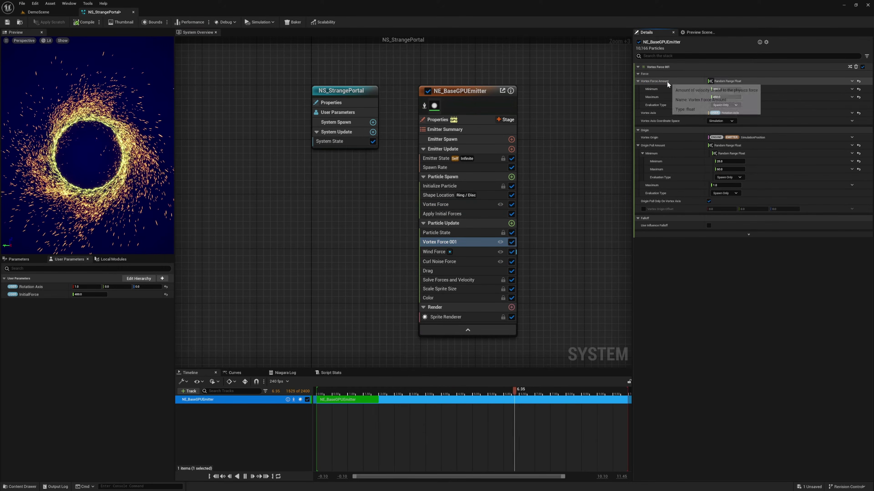
left_click(687, 137)
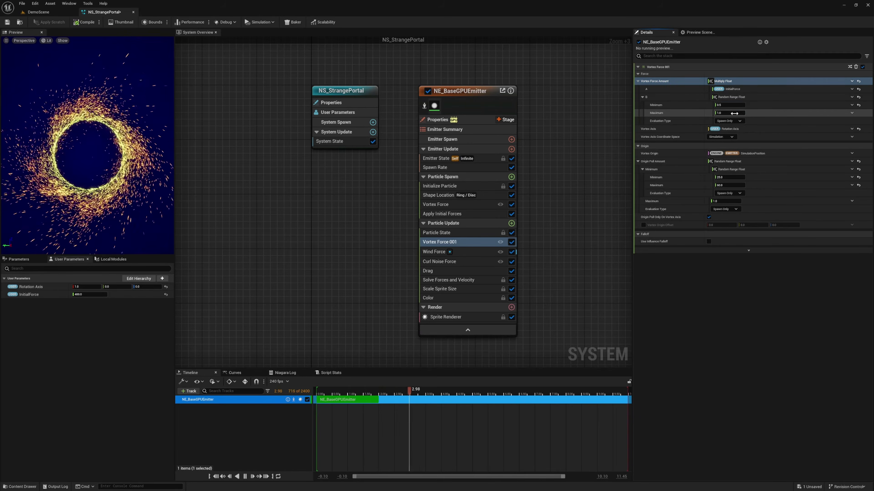
key("Return")
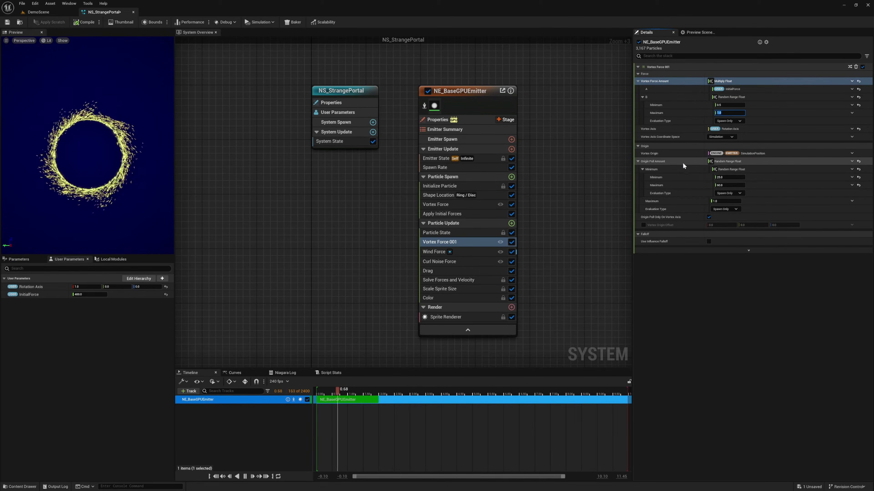
Paste the InitialForce multiplication into Vortex Force 001's Origin Pull Amount and set its random minimum to 0.15
right_click(679, 161)
left_click(700, 216)
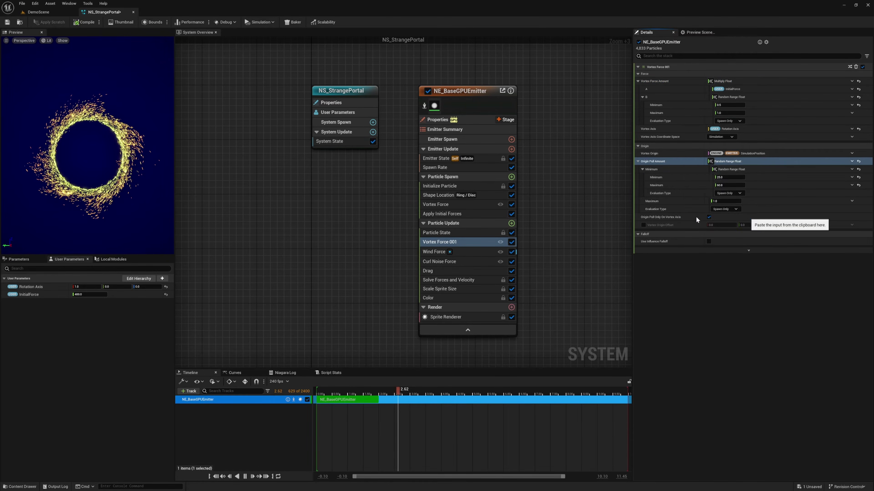
left_click(727, 185)
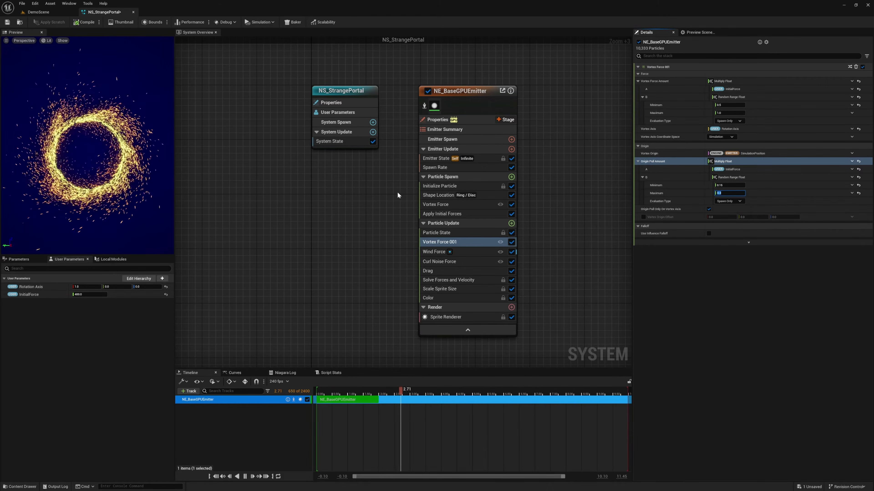
Copy Vortex Force 001's Origin Pull Amount setup into Vortex Force's Origin Pull Amount, with a random range from 0.3 to 0.4
right_click(661, 162)
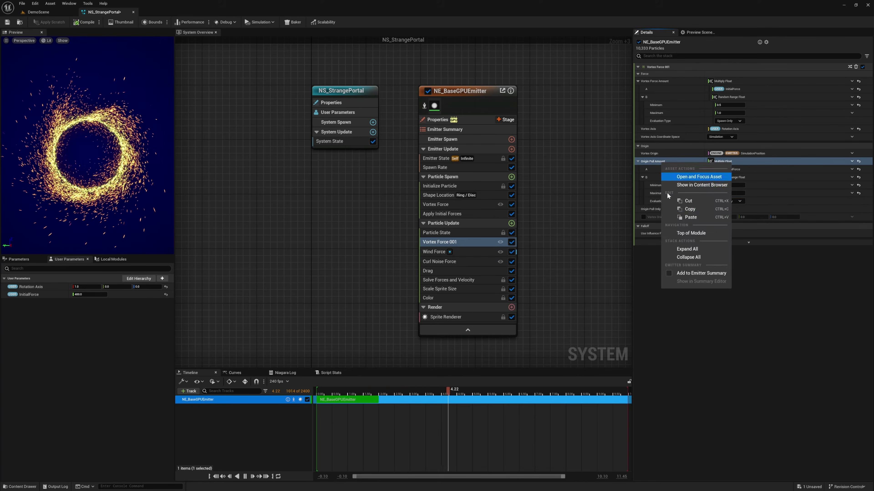
left_click(671, 209)
left_click(440, 204)
right_click(654, 154)
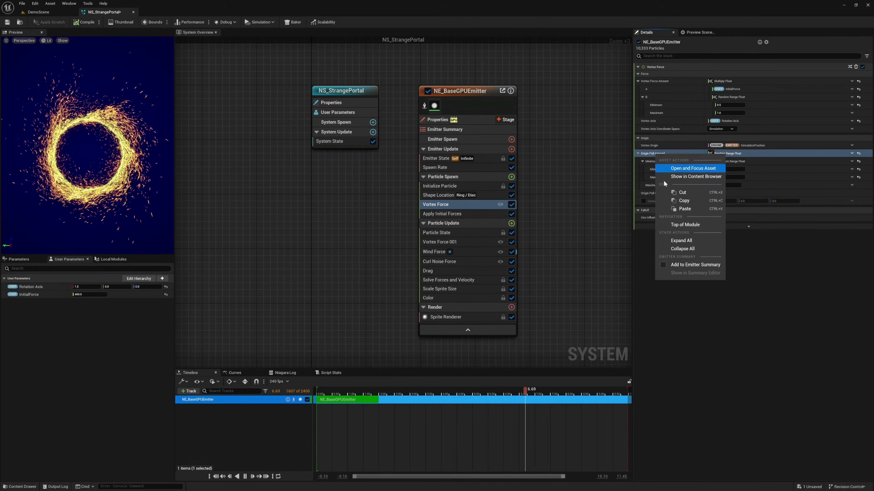
left_click(684, 208)
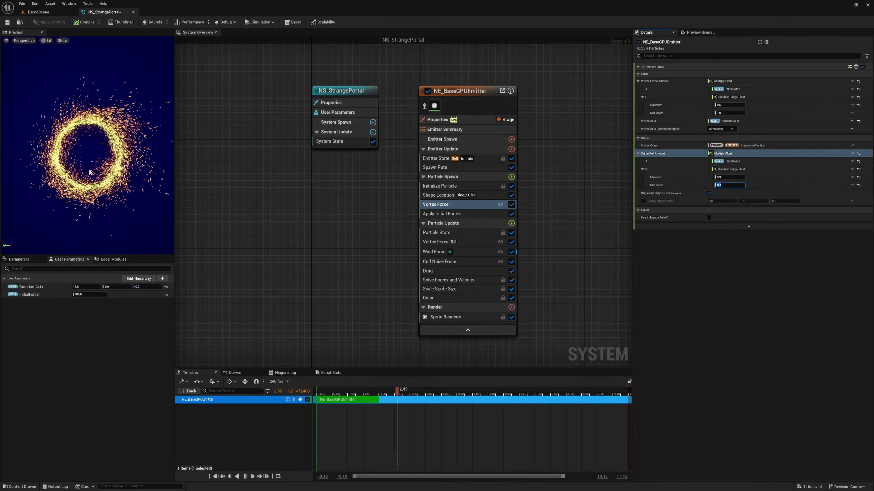
Copy Vortex Force's Vortex Force Amount setup into the Curl Noise Force's Noise Strength
left_click(434, 271)
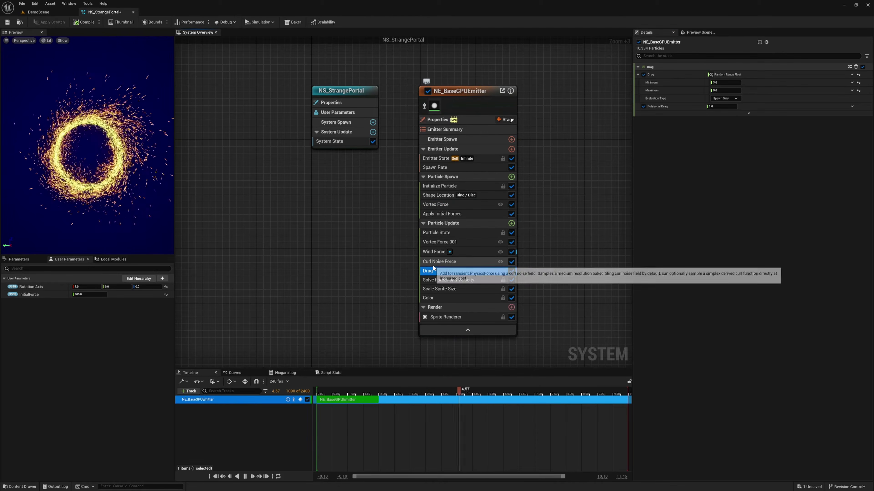
left_click(437, 204)
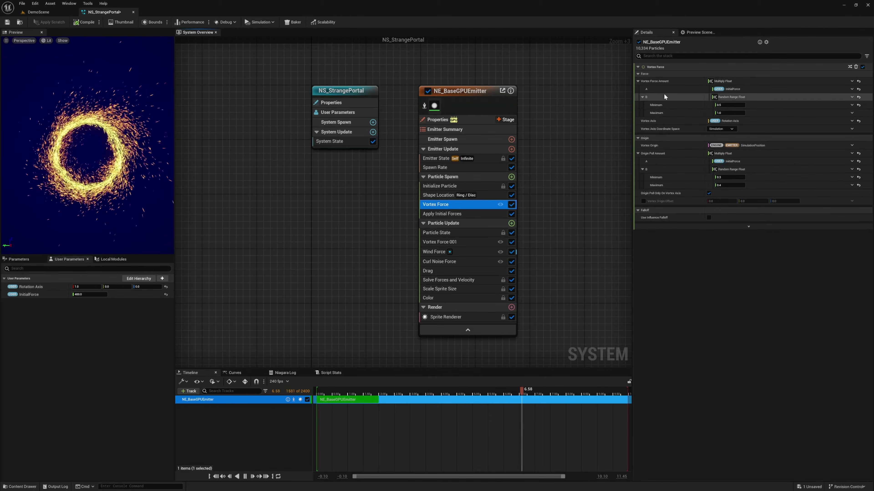
right_click(657, 82)
left_click(672, 128)
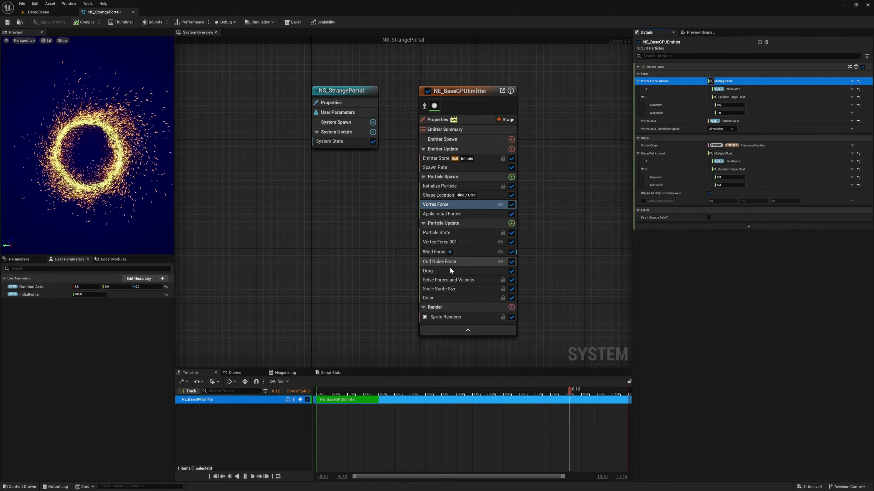
left_click(435, 263)
right_click(656, 76)
left_click(671, 134)
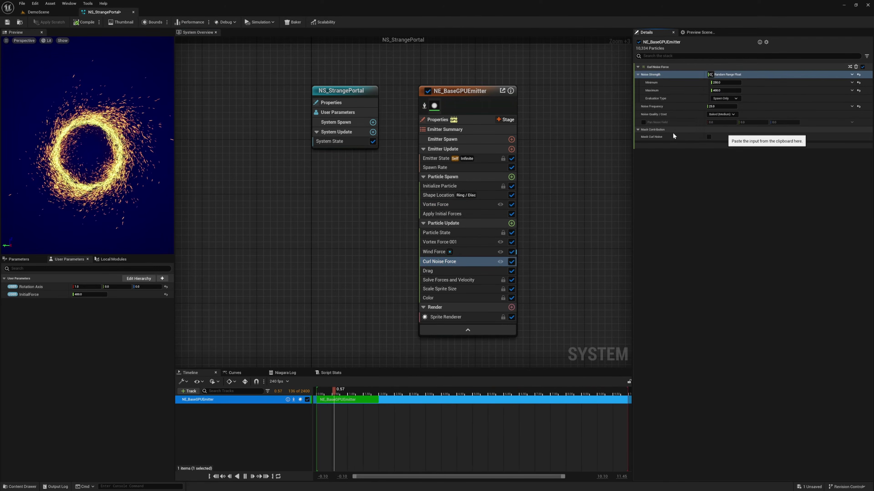
left_click(729, 99)
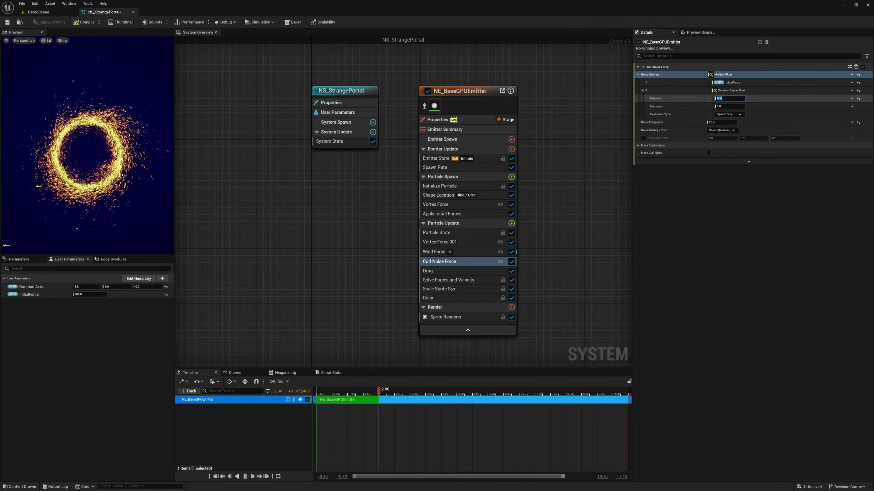
Paste the copied InitialForce multiplication into the Scale Curve input of the Wind Force's Wind Speed Scale
left_click(428, 252)
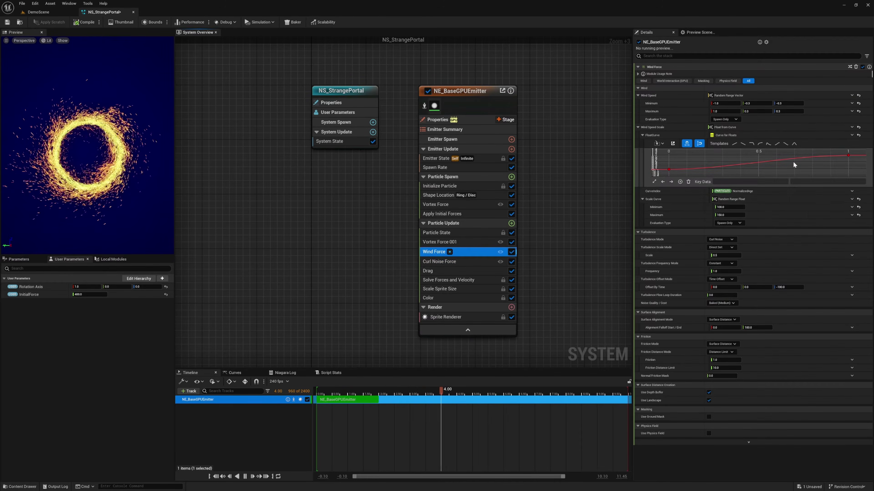
right_click(665, 200)
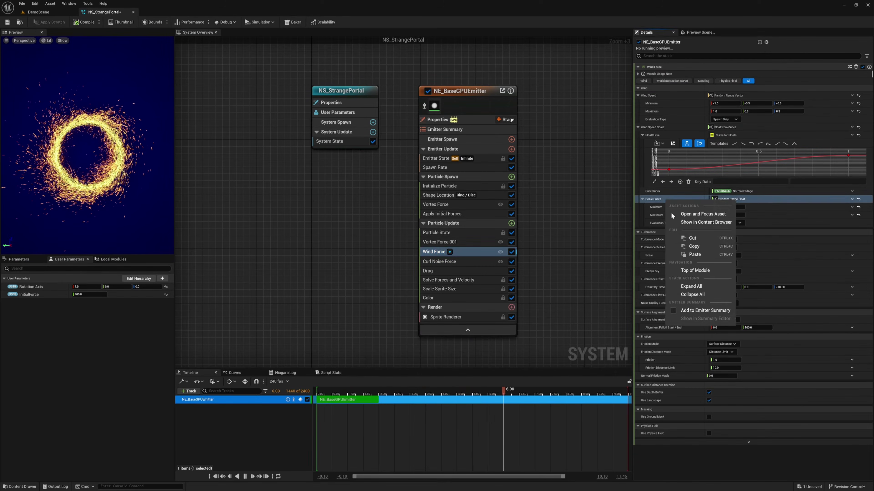
left_click(687, 254)
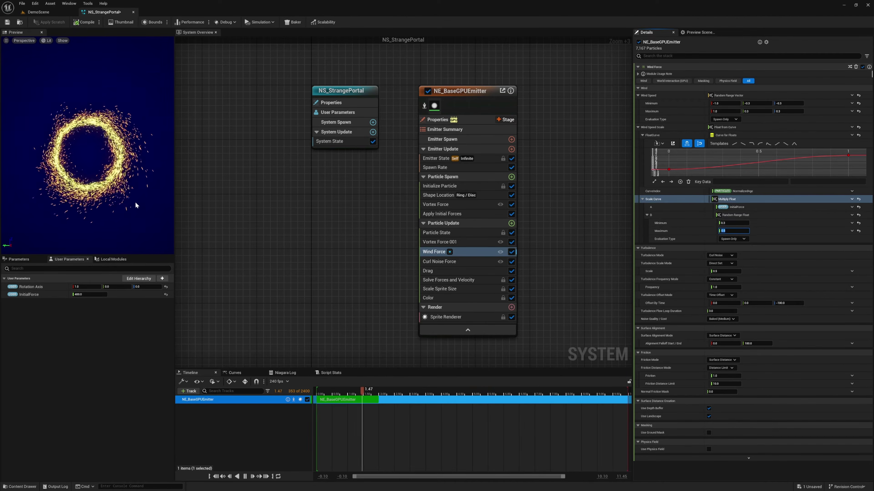
Set the random multiplier of Vortex Force's Vortex Force Amount to a minimum of 1 and a maximum of 2
left_click_drag(62, 155, 123, 155)
scroll(88, 155, "up", 5)
mouse_move(88, 155)
right_mouse_down()
mouse_move(88, 186)
mouse_move(88, 145)
right_mouse_up()
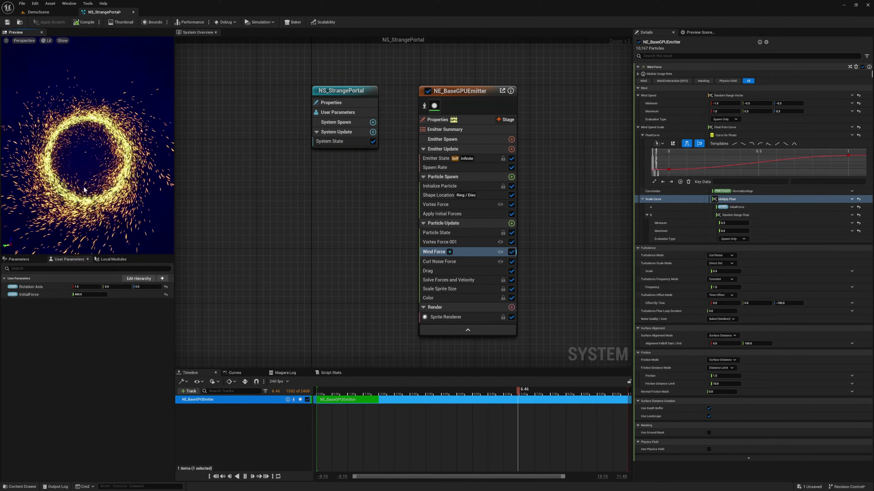
left_click(453, 204)
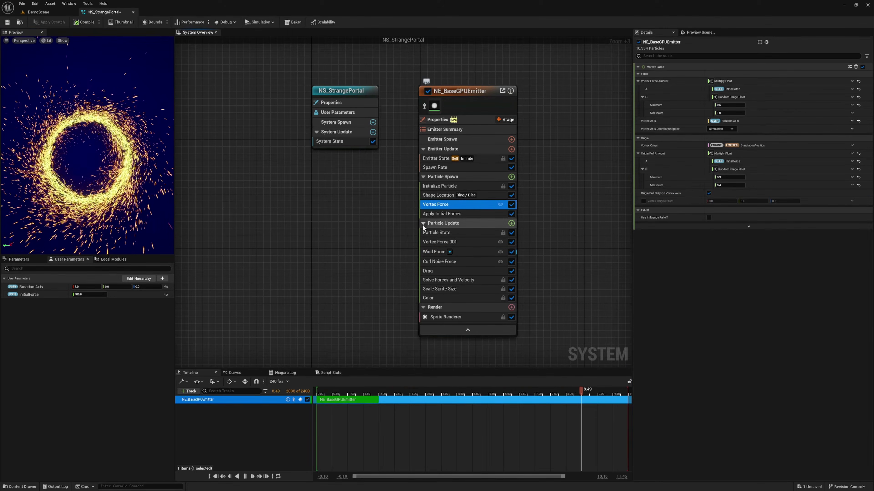
left_click(726, 105)
type("1")
key("Tab")
type("5")
key("BackSpace")
type("2")
key("Return")
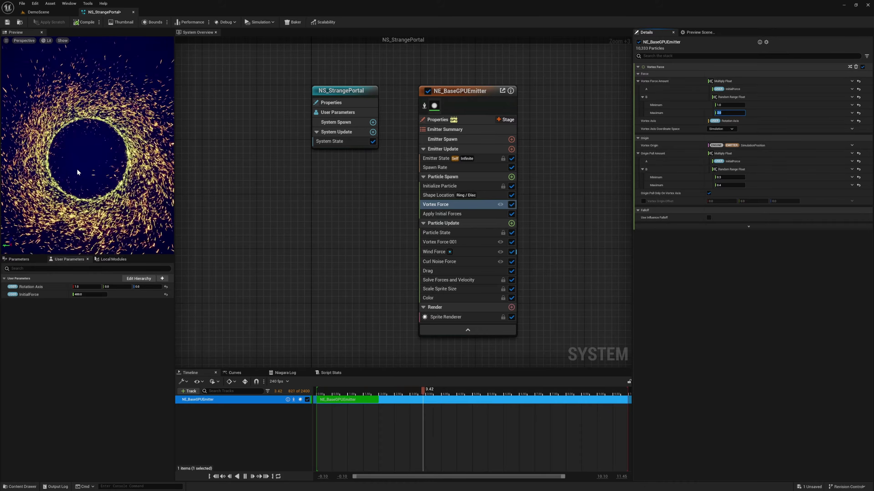
Set the Loop Duration in Emitter State to a Random Range Float from 0.2 to 0.4
mouse_move(80, 174)
right_mouse_down()
mouse_move(88, 199)
mouse_move(85, 162)
right_mouse_up()
left_click(436, 158)
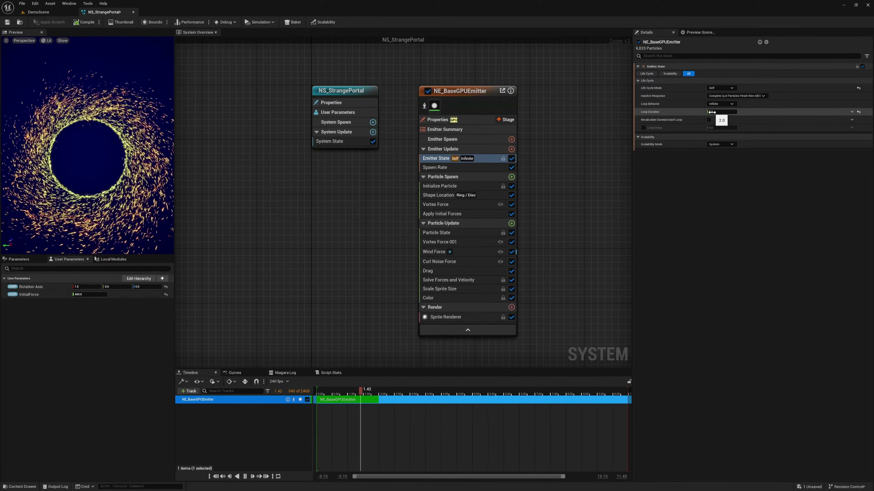
left_click(851, 112)
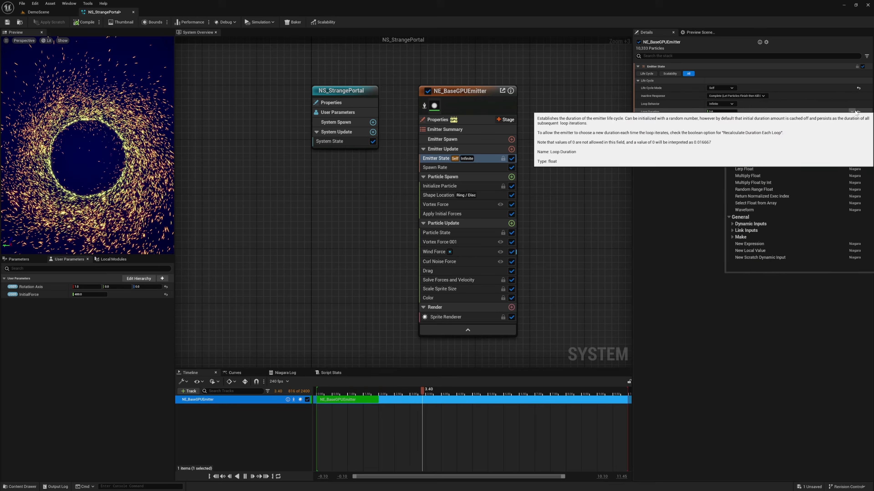
left_click(701, 130)
type("0.2")
key("Tab")
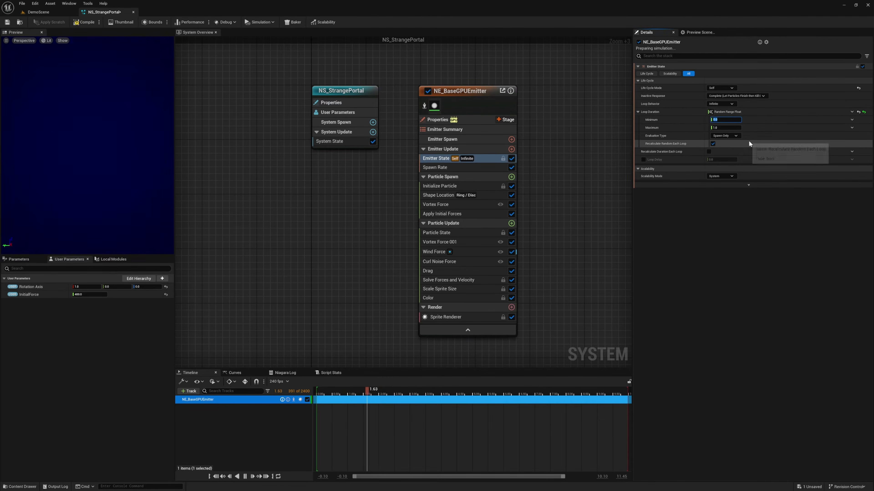
type("0.4")
key("Return")
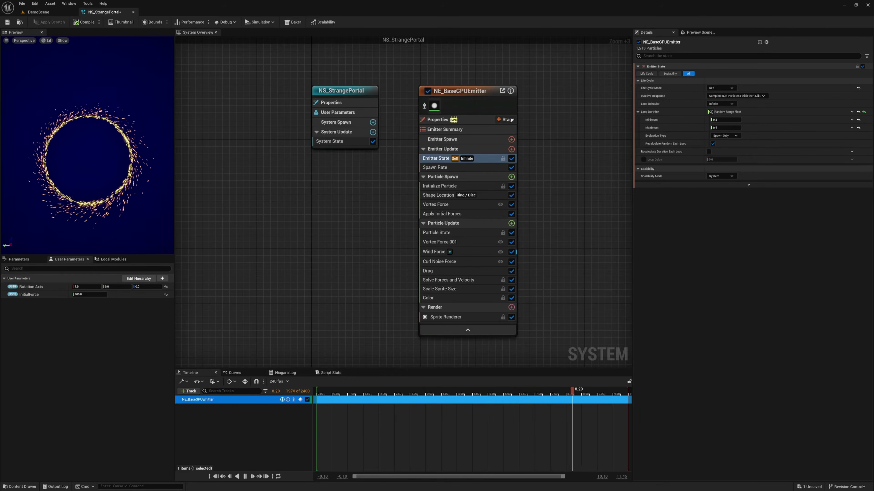
Set input B of Initialize Particle's Lifetime to a Random Range Float with a minimum of 0.2 and a maximum of 0.4
left_click(438, 185)
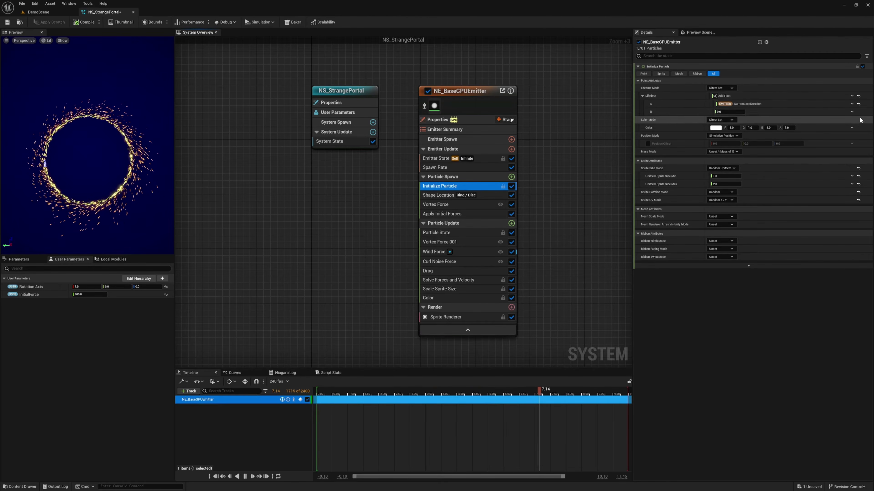
left_click(851, 111)
left_click(798, 124)
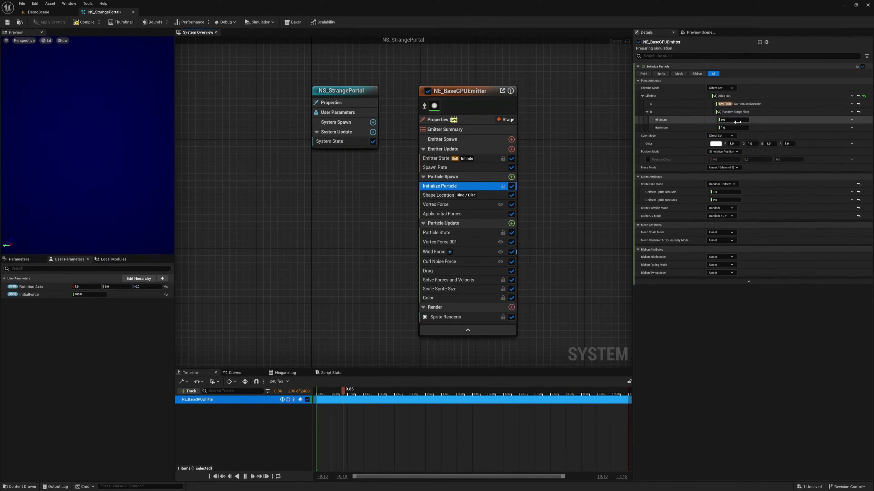
type(".4")
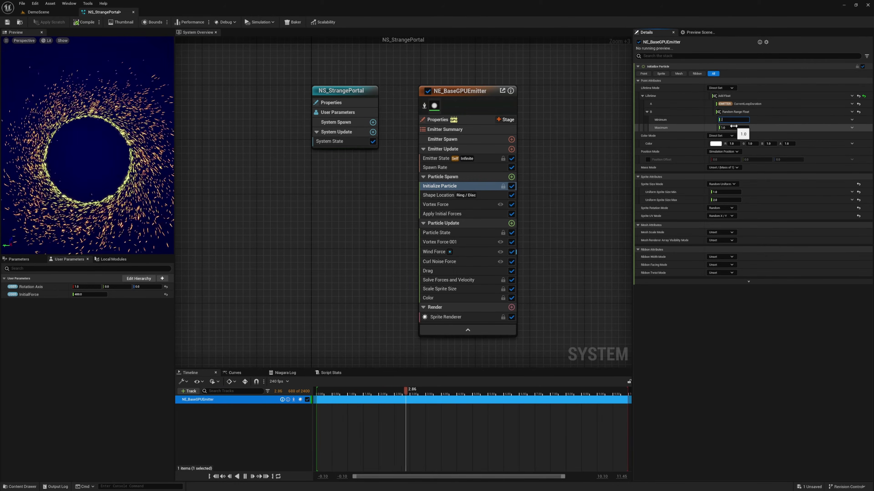
left_click(733, 128)
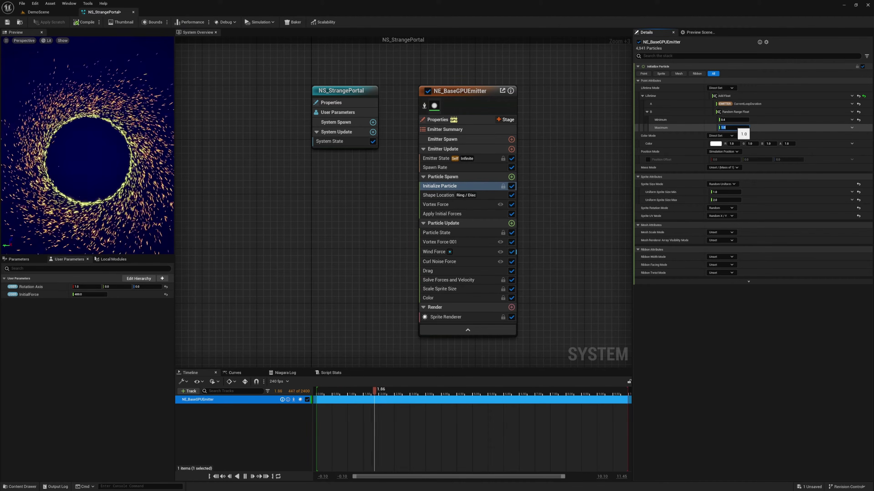
key("shift+Tab")
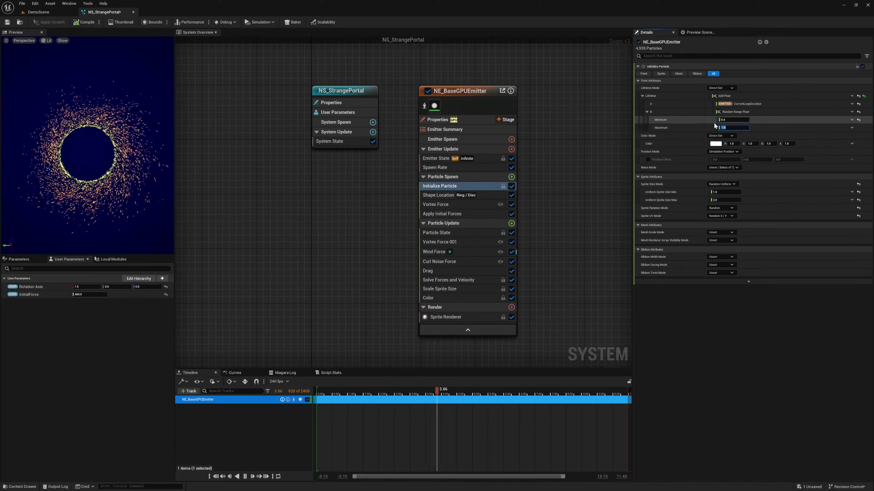
type(".2")
key("Tab")
type(".4")
key("Return")
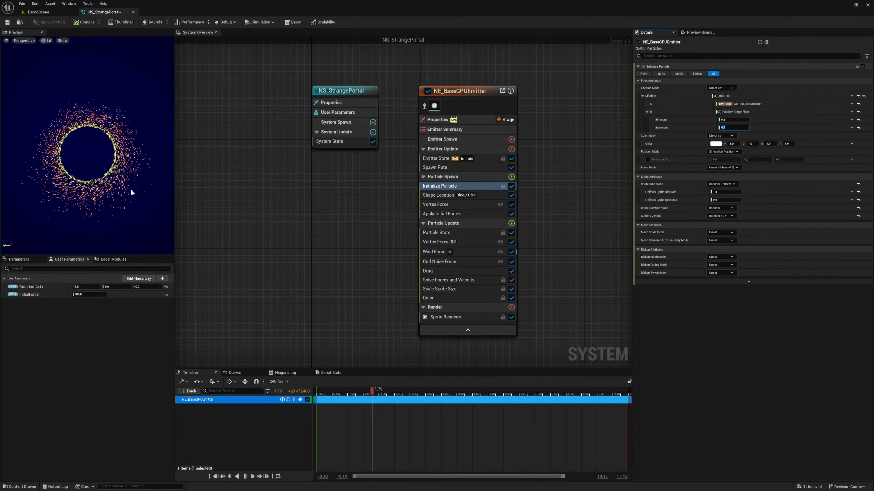
Replace the Vortex Axis link of the Particle Spawn Vortex Force with an Add Vector input
mouse_move(131, 193)
right_mouse_down()
mouse_move(153, 194)
mouse_move(131, 193)
right_mouse_up()
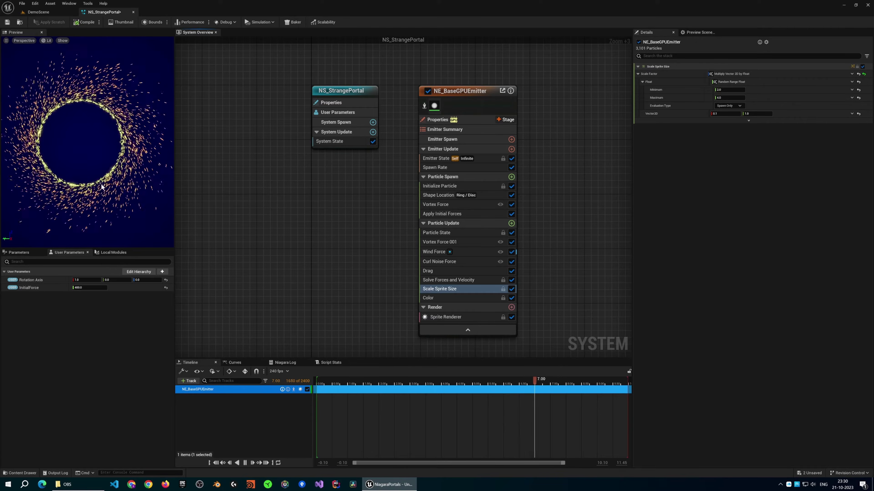
left_click_drag(111, 185, 90, 193)
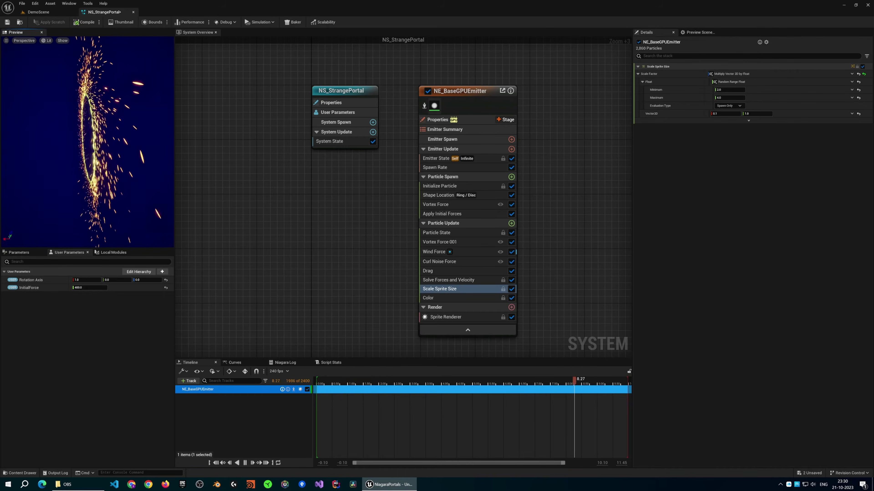
left_click_drag(86, 138, 130, 138)
left_click_drag(97, 176, 114, 184)
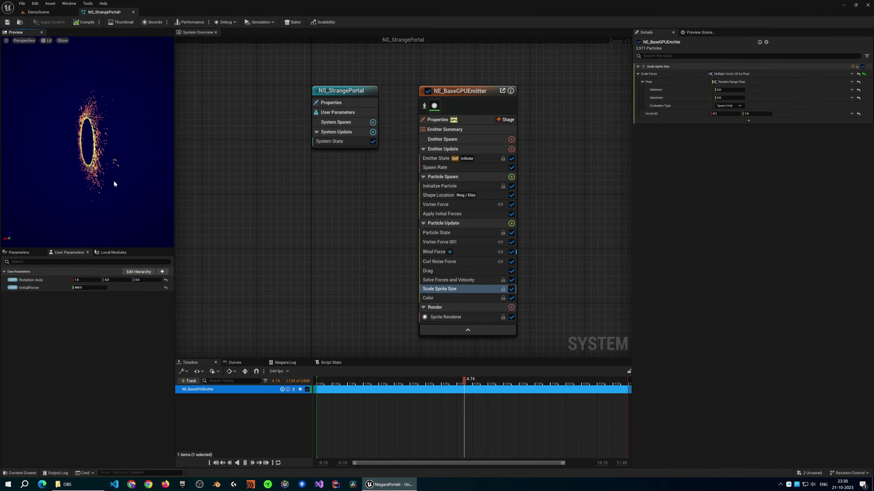
scroll(73, 188, "up", 4)
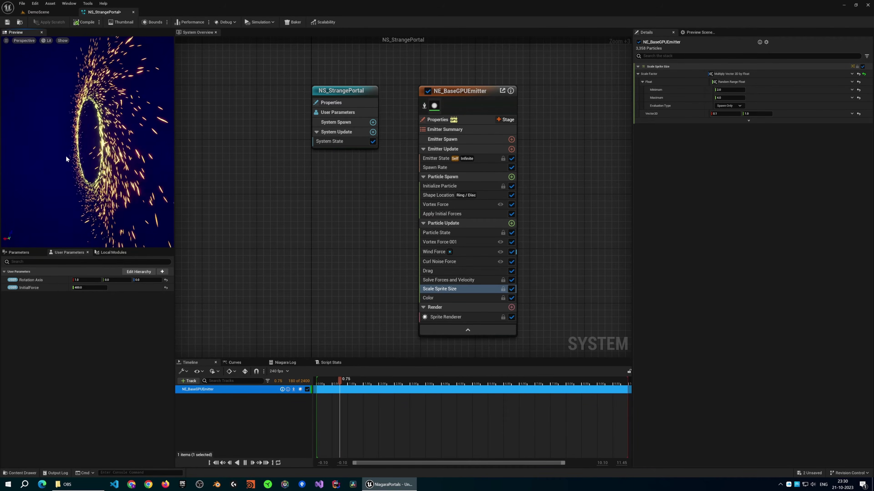
left_click_drag(44, 178, 220, 179)
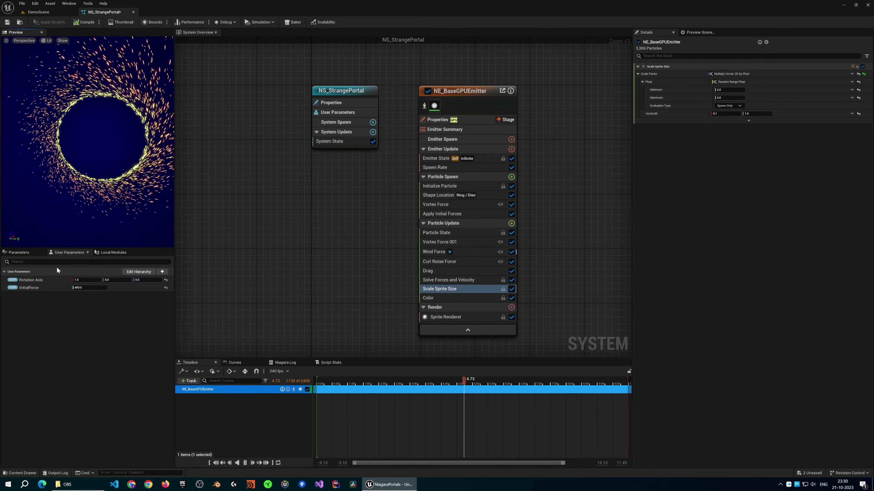
left_click(426, 204)
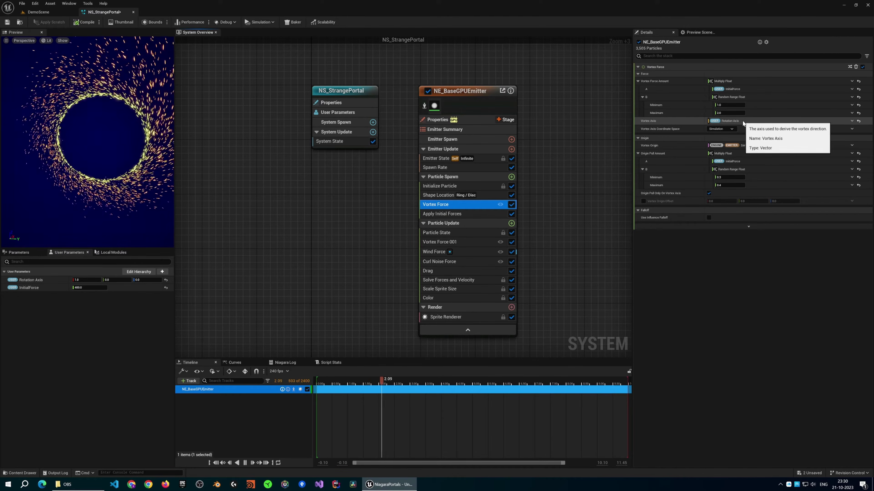
left_click(852, 121)
type("add")
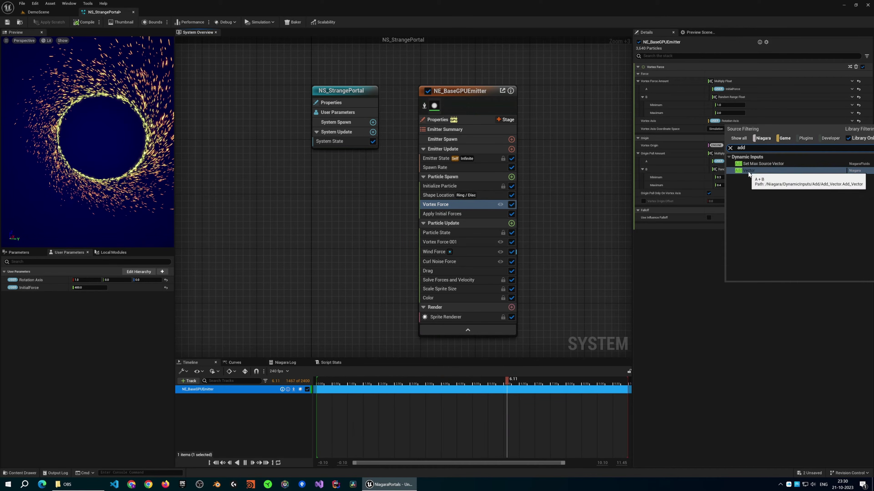
left_click(748, 170)
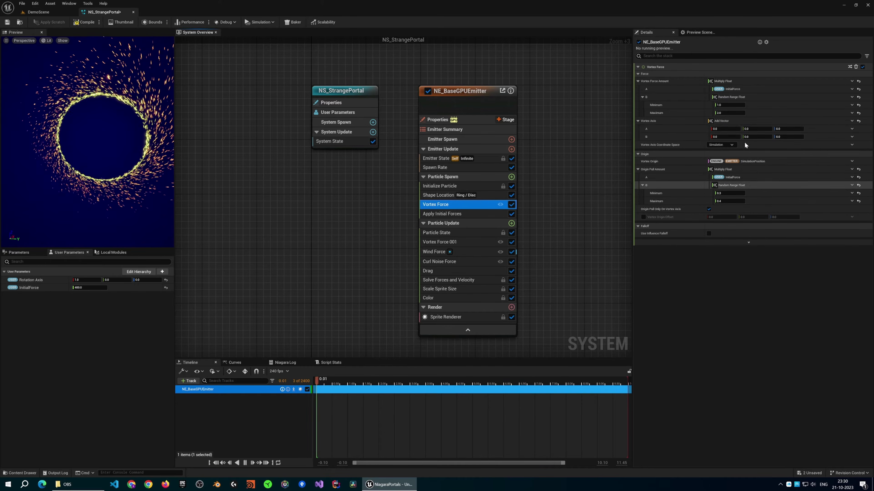
Link input A of the Vortex Axis addition to the Rotation Axis user parameter and make input B a Random Range Vector
left_click(851, 129)
type("rota")
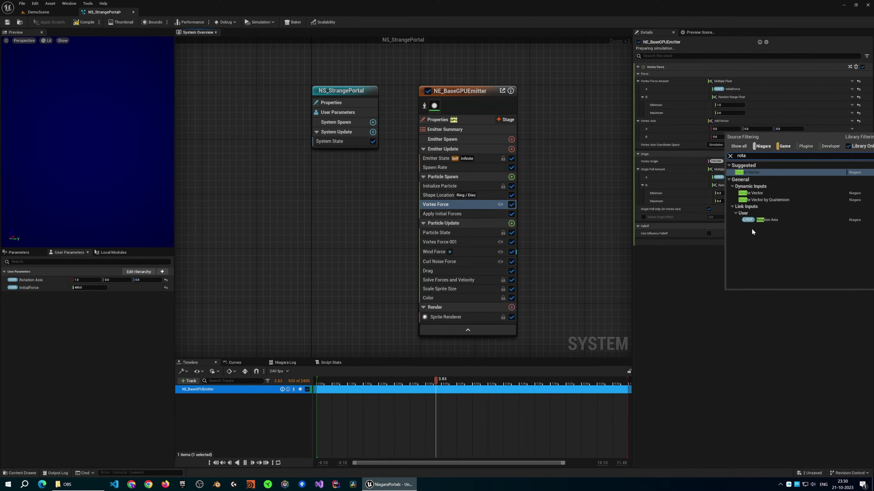
left_click(747, 220)
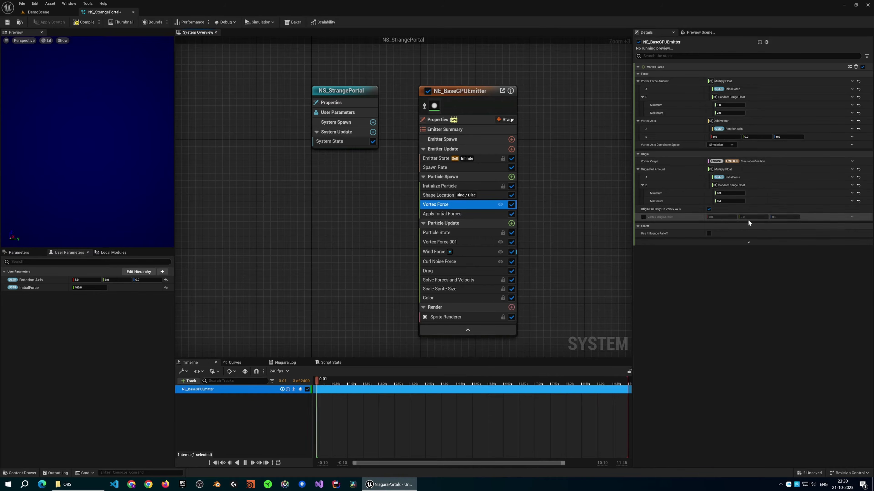
left_click(854, 139)
type("ran")
key("Return")
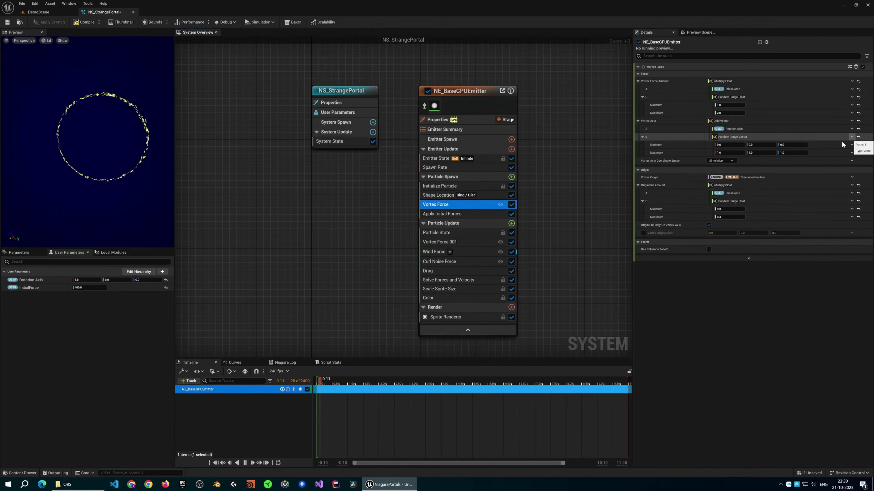
Set the Vortex Axis random vector's minimum to -0.1, -0.2, -0.1 and its maximum to 0.1, 0.2, 0.1
type("0")
key("Return")
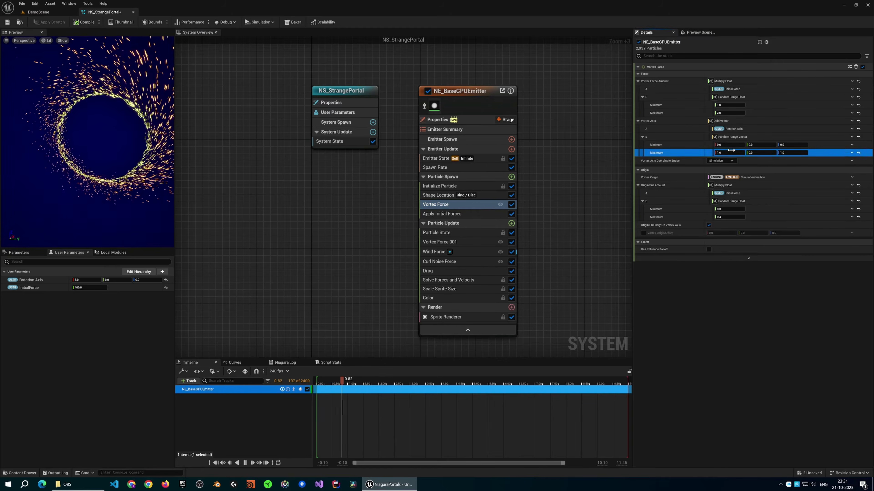
type("0")
key("Return")
key("Return")
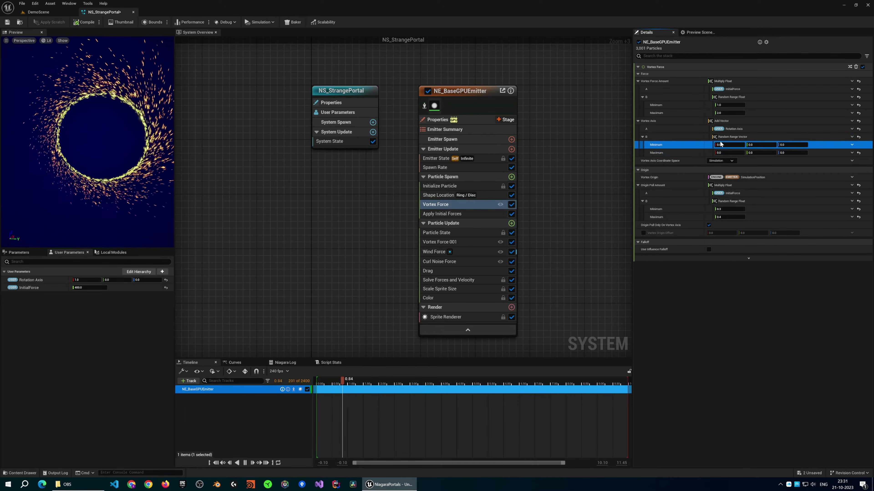
left_click(726, 144)
type("-")
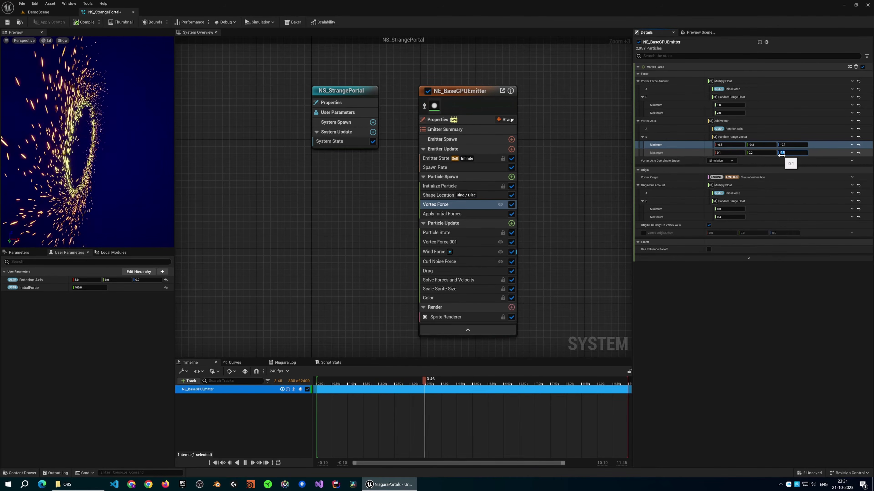
Try a Y range from -1 to 1 in the Vortex Axis random vector
left_click(757, 153)
type("1")
left_click(760, 145)
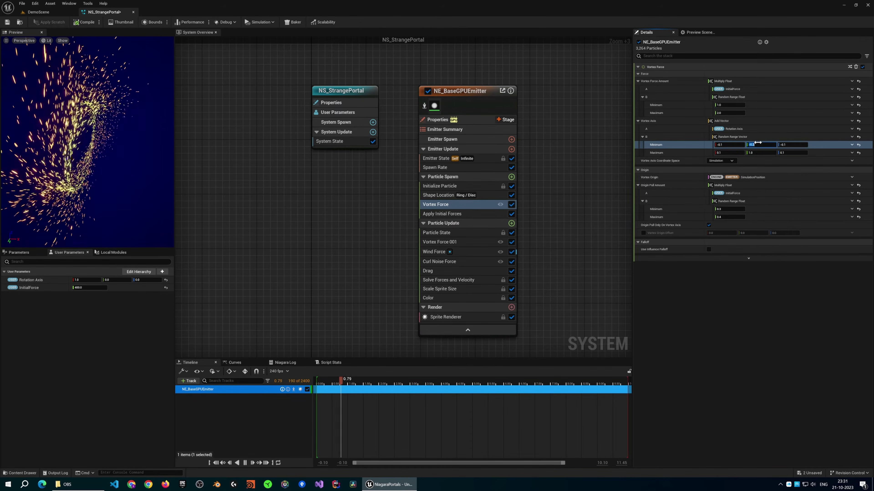
type("-1")
key("Return")
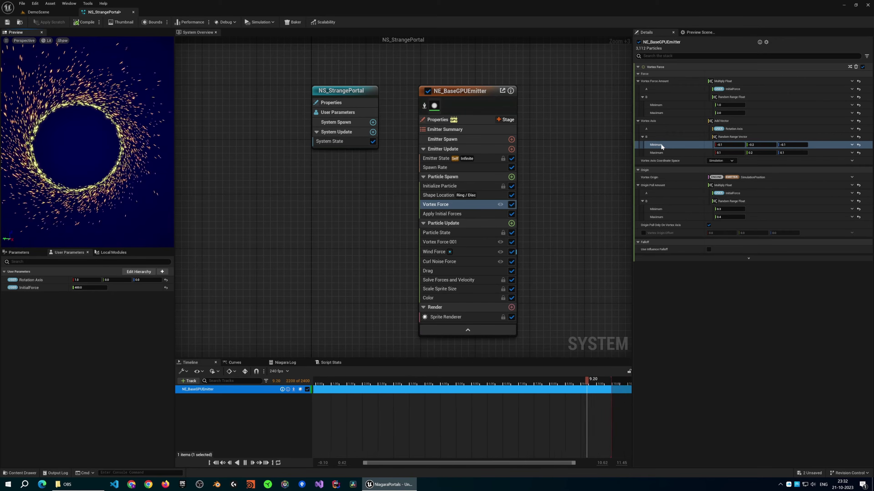
Copy Vortex Force's Vortex Axis setup into the Vortex Axis of Vortex Force 001
right_click(661, 121)
left_click(691, 176)
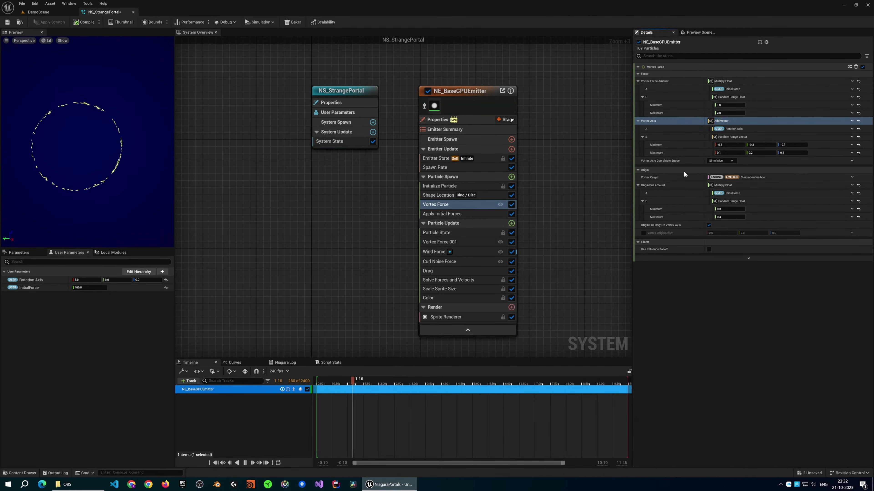
left_click(440, 242)
right_click(648, 129)
left_click(661, 179)
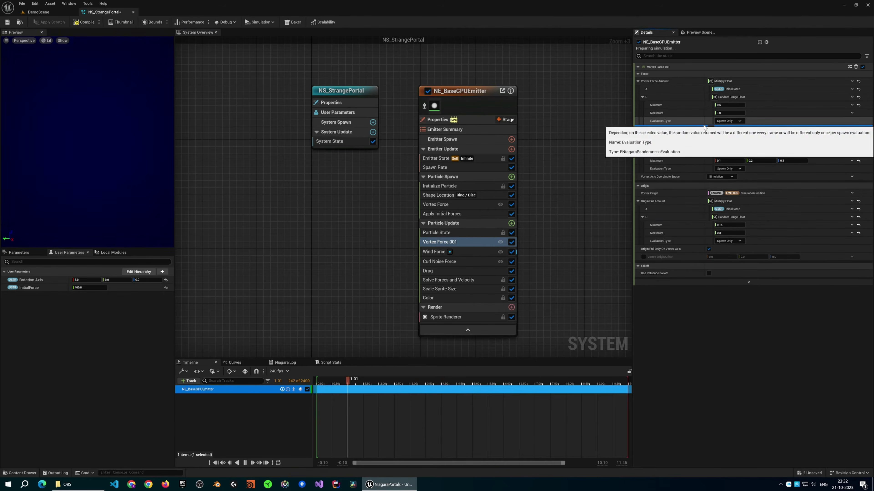
Show Shape Location's advanced settings and set its Offset Mode to Default
left_click_drag(71, 157, 129, 160)
mouse_move(83, 148)
right_mouse_down()
mouse_move(70, 166)
mouse_move(77, 155)
mouse_move(61, 154)
mouse_move(99, 151)
right_mouse_up()
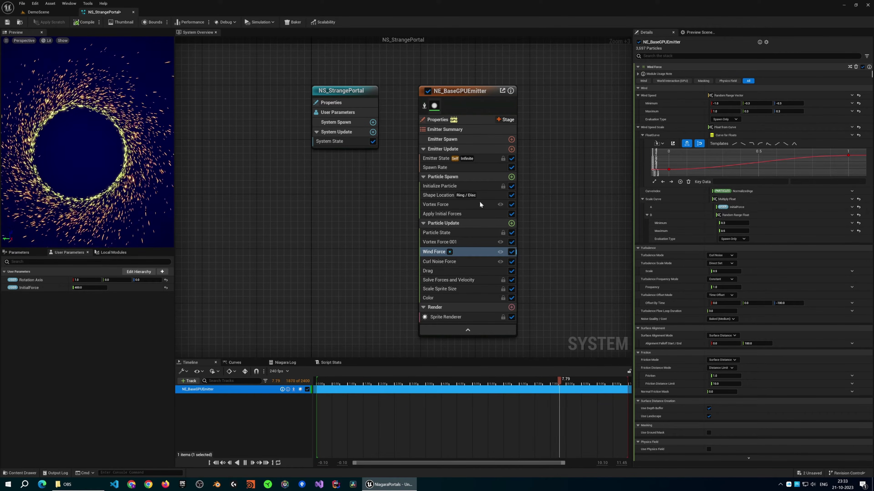
left_click(440, 195)
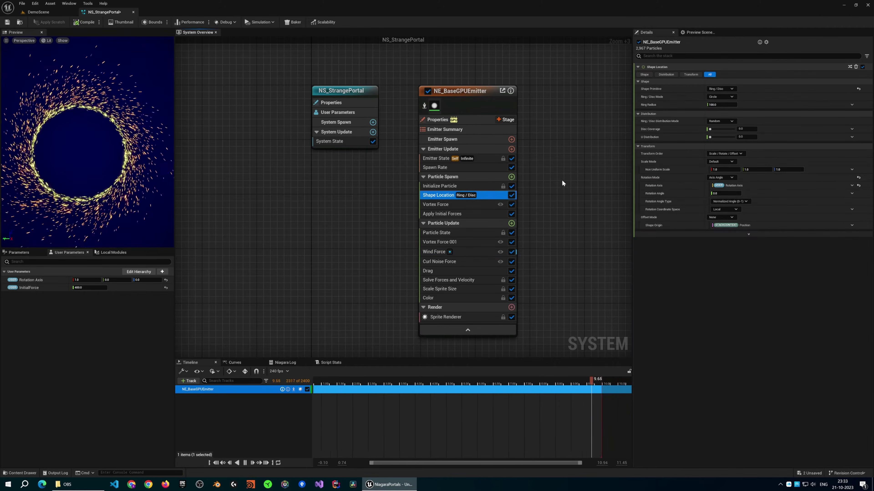
left_click(725, 234)
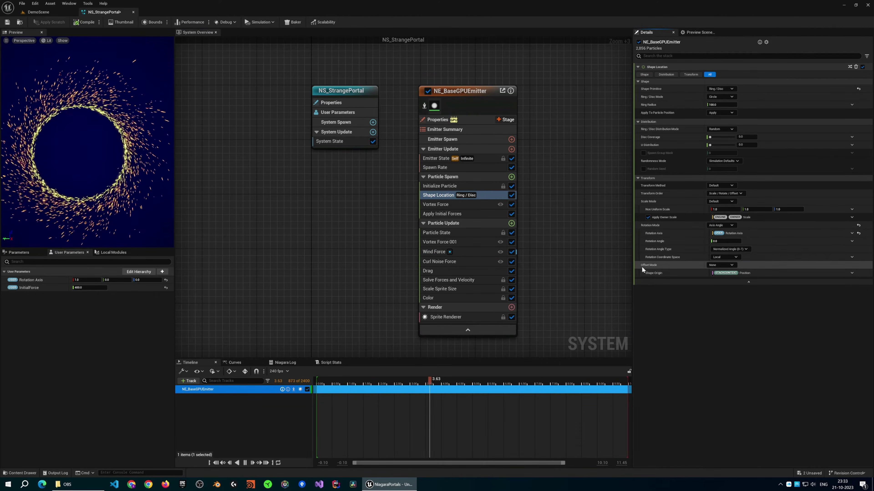
left_click(721, 265)
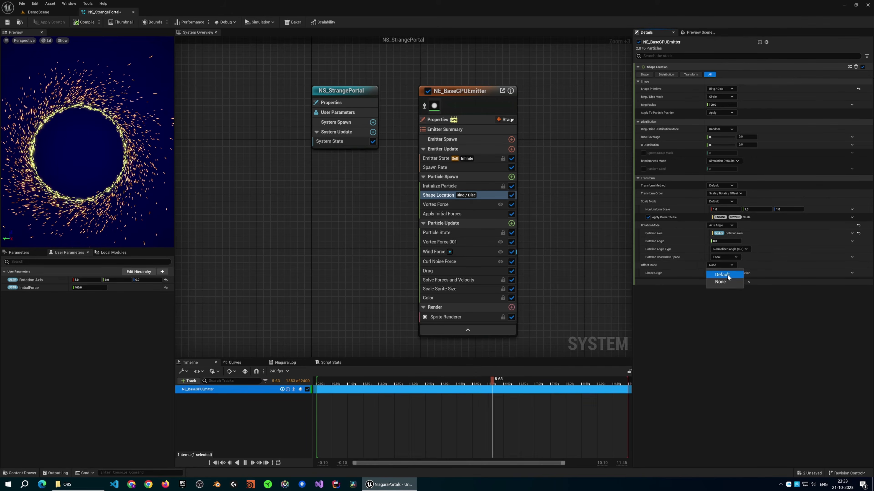
left_click(727, 275)
Make Shape Location's Offset a Lerp Vector and set its input A to Convert Position to Vector
left_click(851, 281)
type("lerp")
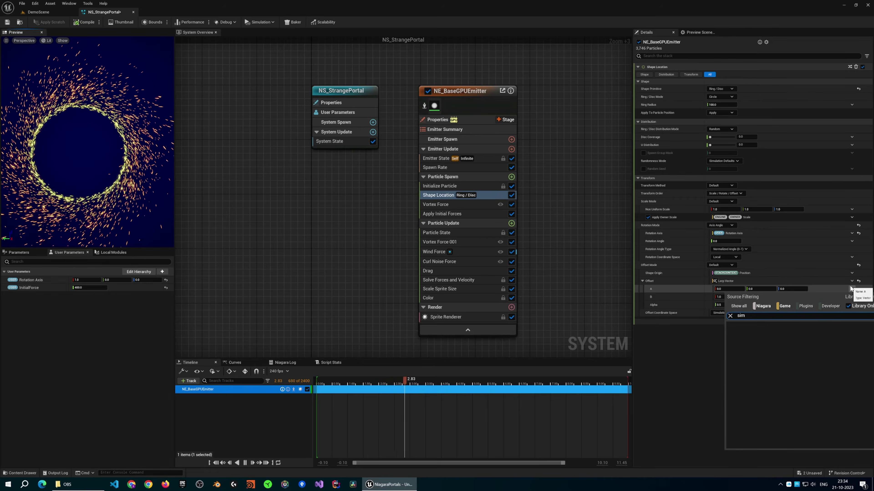
key("BackSpace")
key("BackSpace")
key("BackSpace")
key("BackSpace")
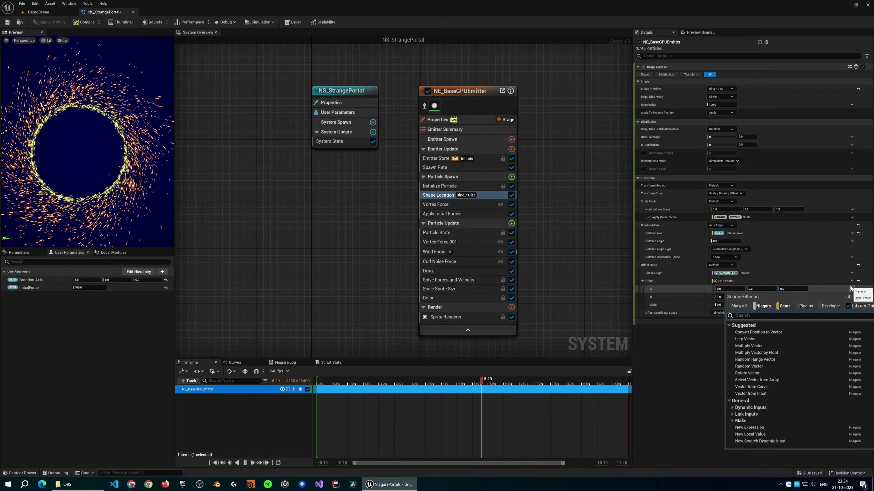
left_click(802, 332)
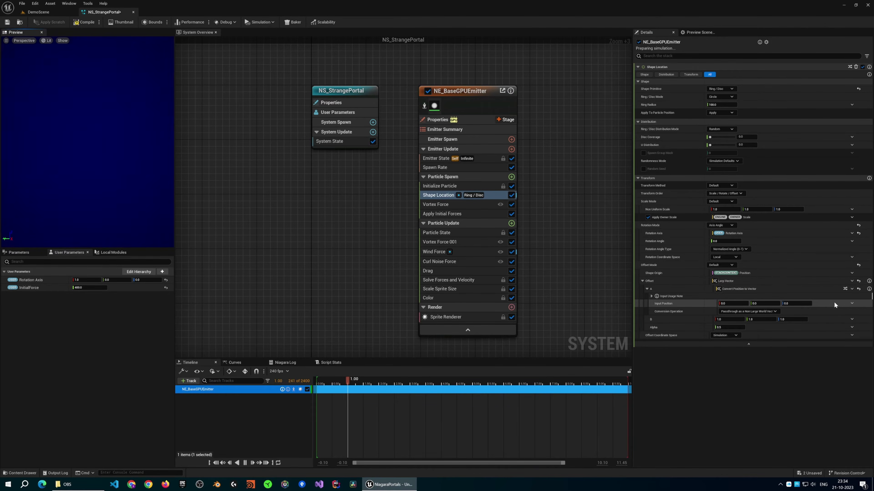
Set the Input Position of the Offset Lerp's Convert Position to Vector to Simulation Position
left_click(851, 303)
type("sim")
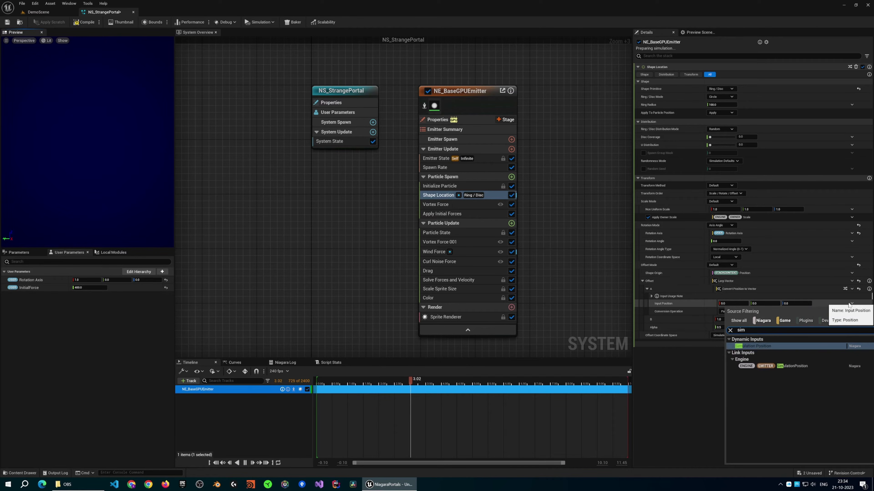
left_click(757, 345)
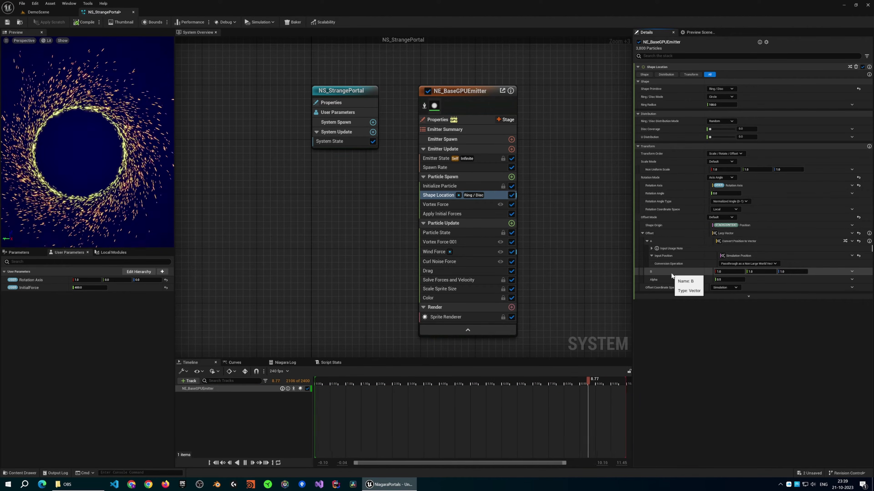
Add a Set Parameters module to Emitter Update with a new Vector parameter named ShapeOffset
right_click_drag(386, 211, 407, 237)
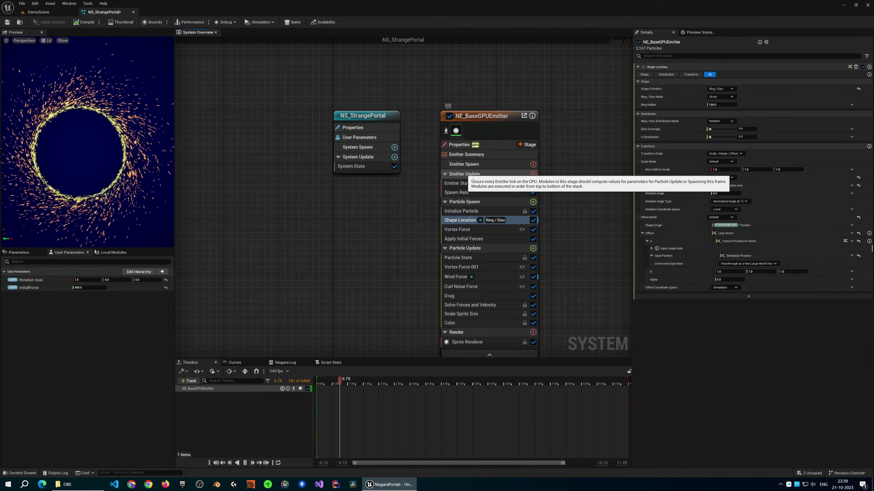
left_click(533, 174)
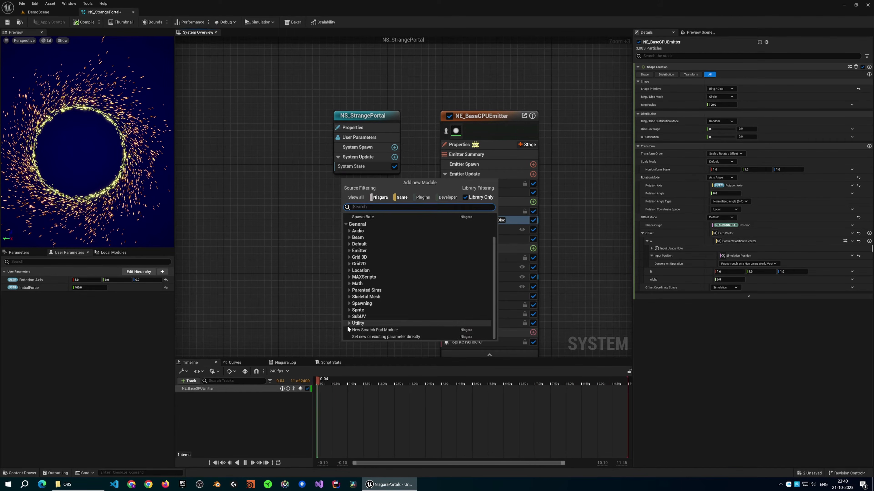
left_click(378, 337)
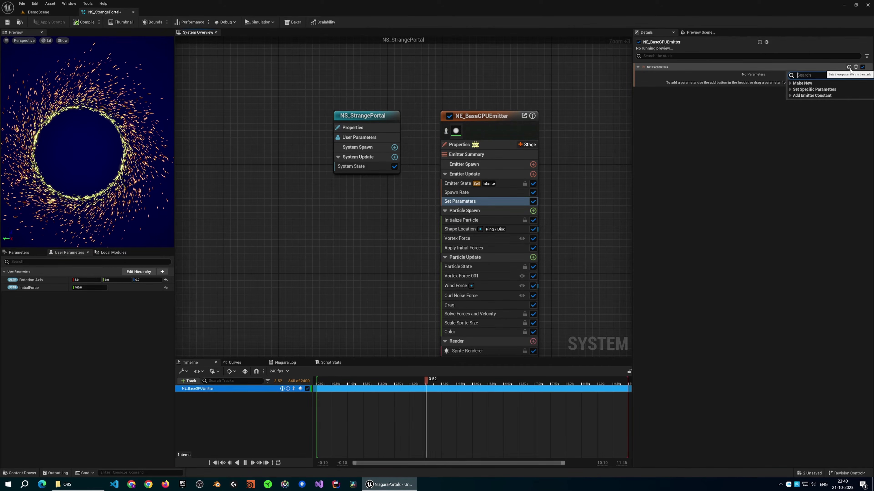
type("vec")
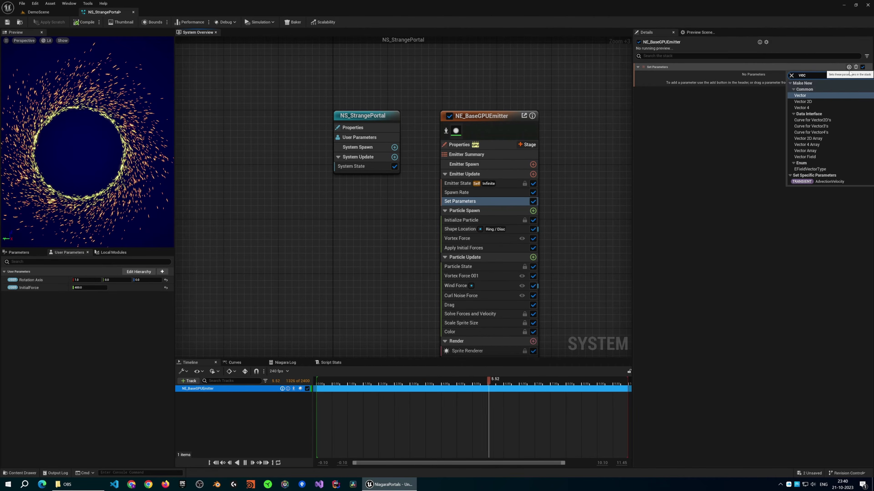
left_click(800, 96)
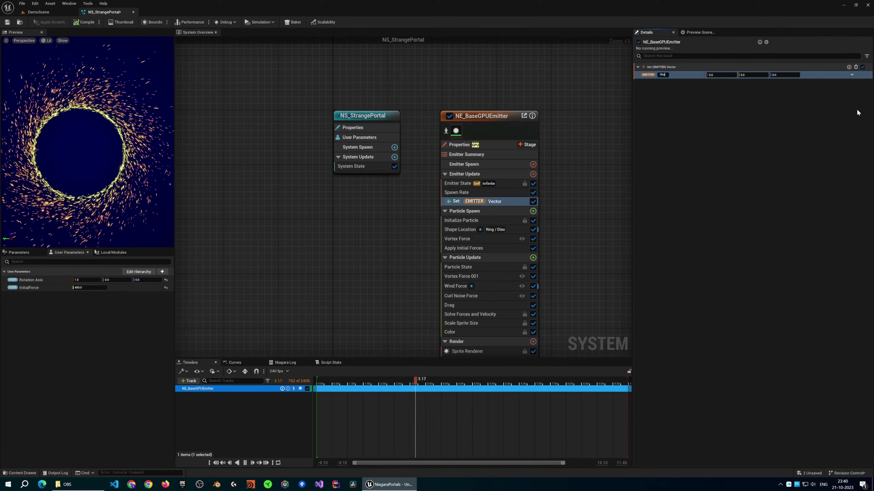
type("ShapeOffset")
key("Return")
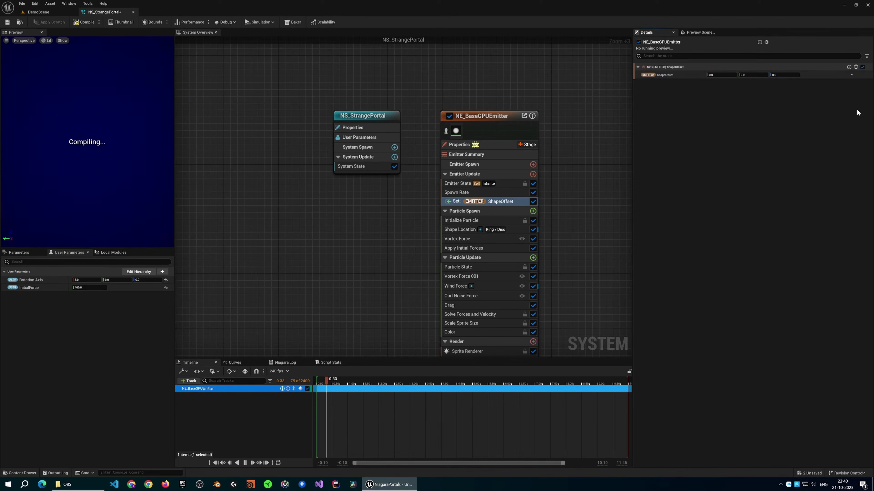
Make ShapeOffset a Random Range Vector with minimum -0.1, -0.1, -0.1 and maximum -0.1, 0.1, 0.1
left_click(852, 75)
type("ran")
key("Return")
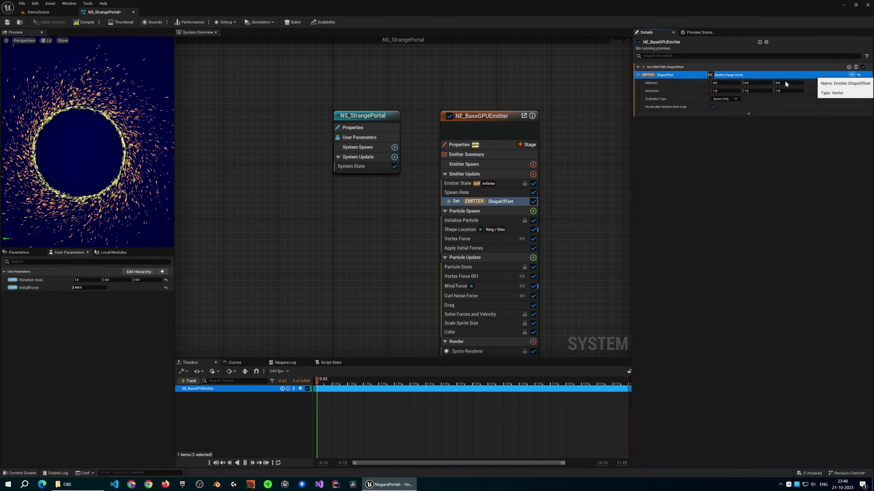
left_click(725, 83)
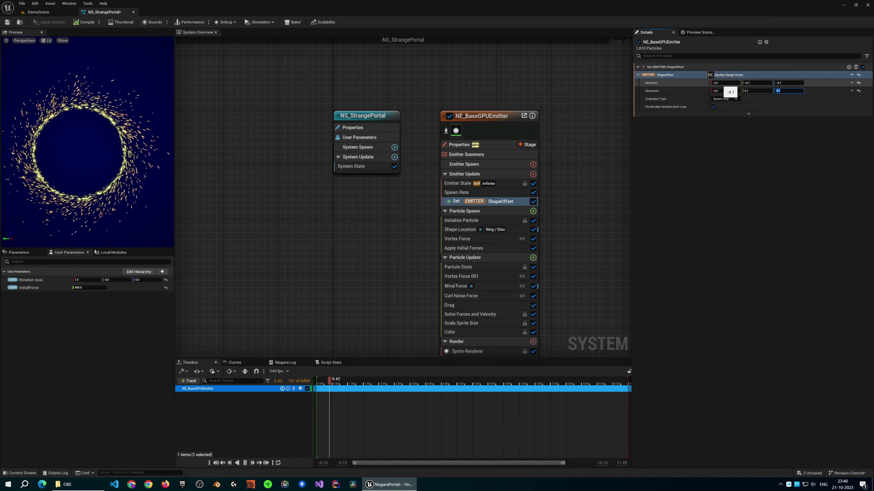
Link input B of Shape Location's Offset Lerp Vector to the emitter parameter ShapeOffset
left_click(454, 239)
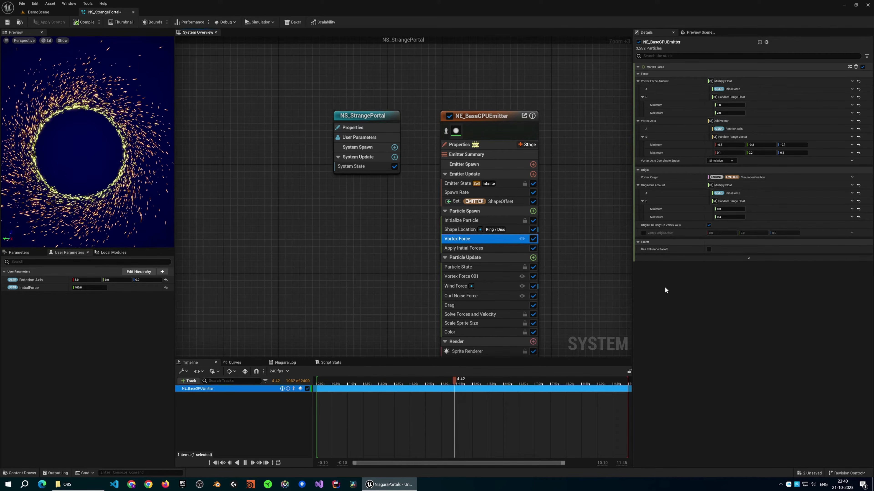
left_click(473, 230)
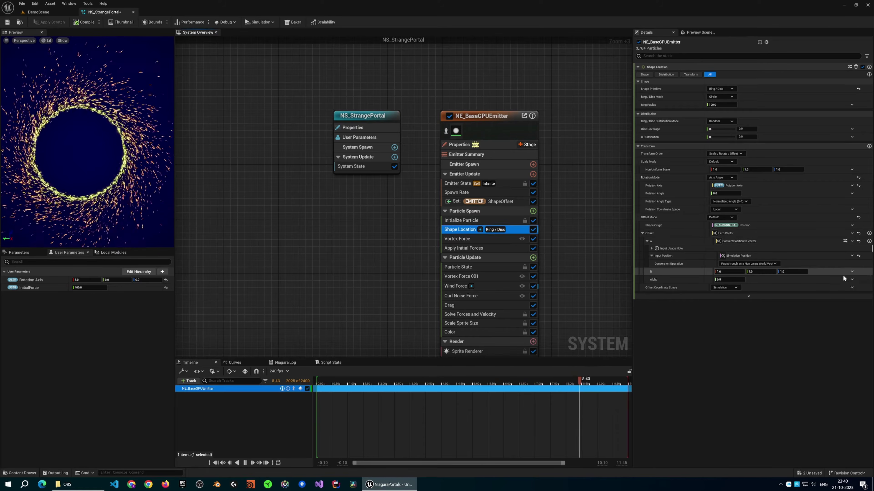
left_click(851, 271)
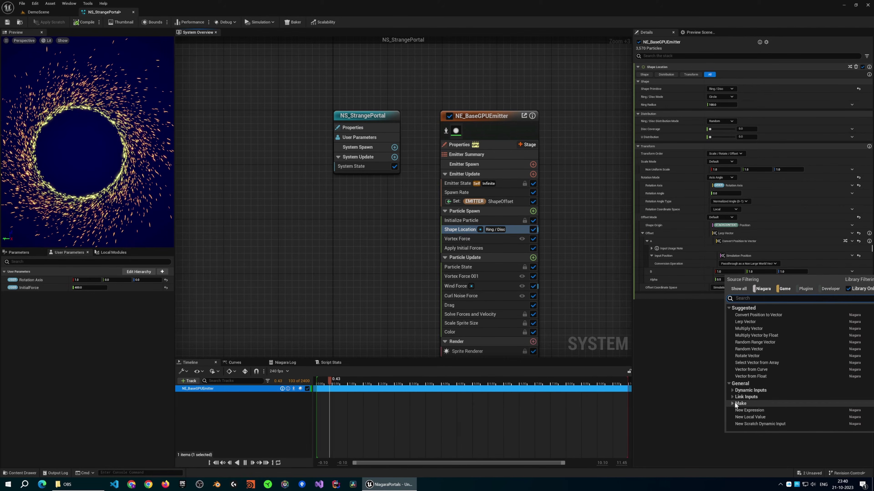
type("sha")
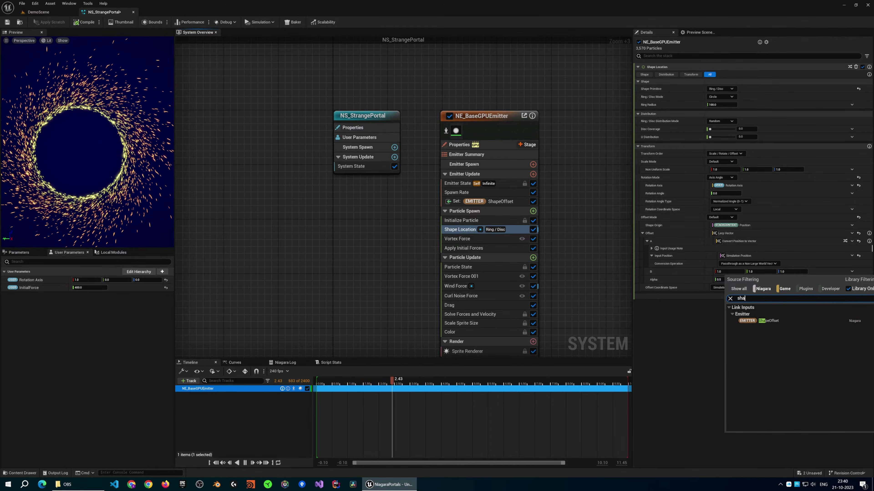
left_click(751, 322)
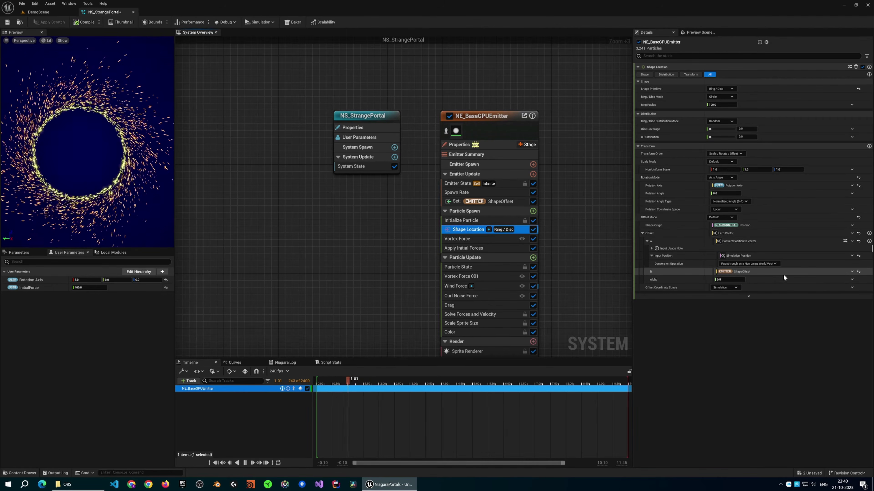
Drive the Offset Lerp's Alpha with a Float from Curve that uses the rise-and-fall curve template
left_click(852, 280)
left_click(852, 280)
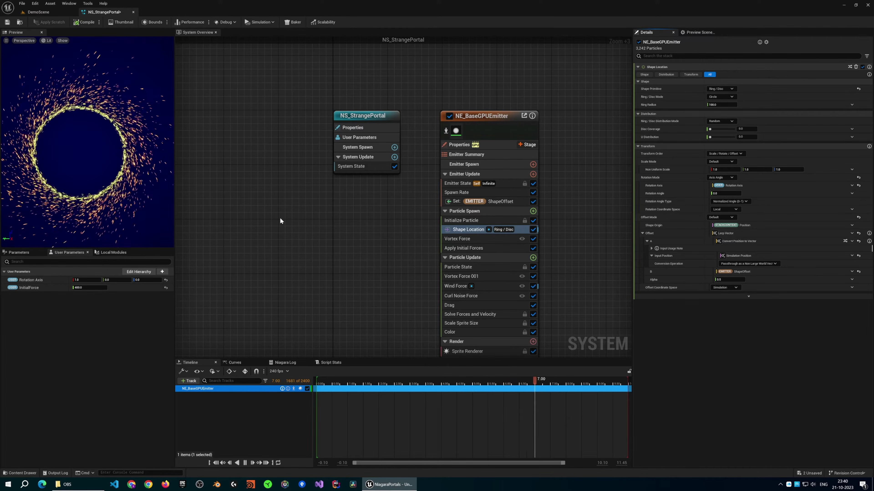
left_click(852, 280)
type("c")
key("Return")
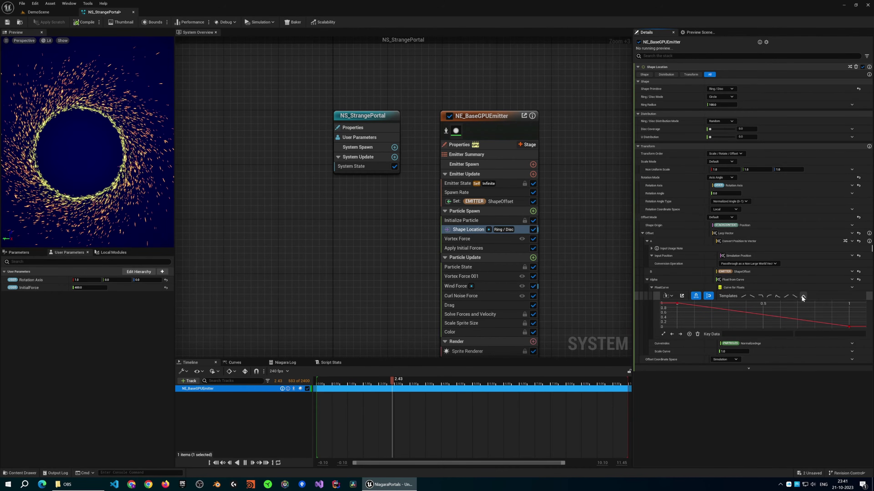
Link the Alpha curve's Curve Index to Emitter NormalizedLoopAge
left_click(850, 343)
type("age")
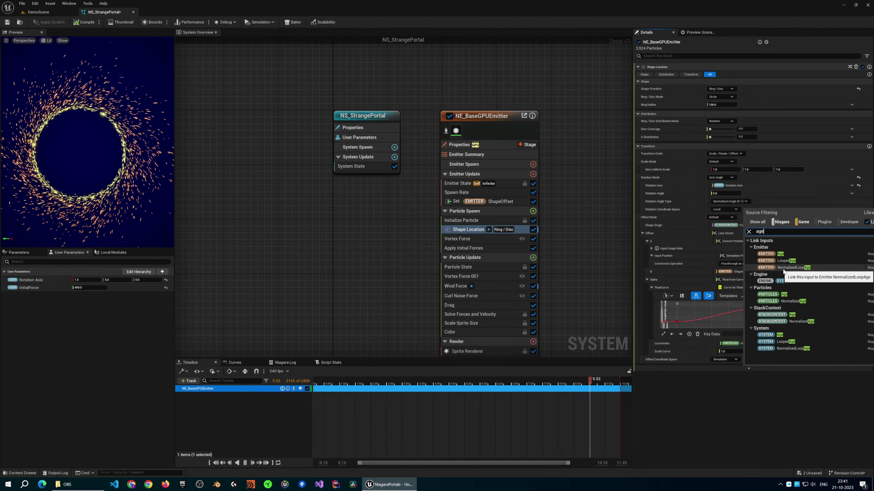
left_click(784, 269)
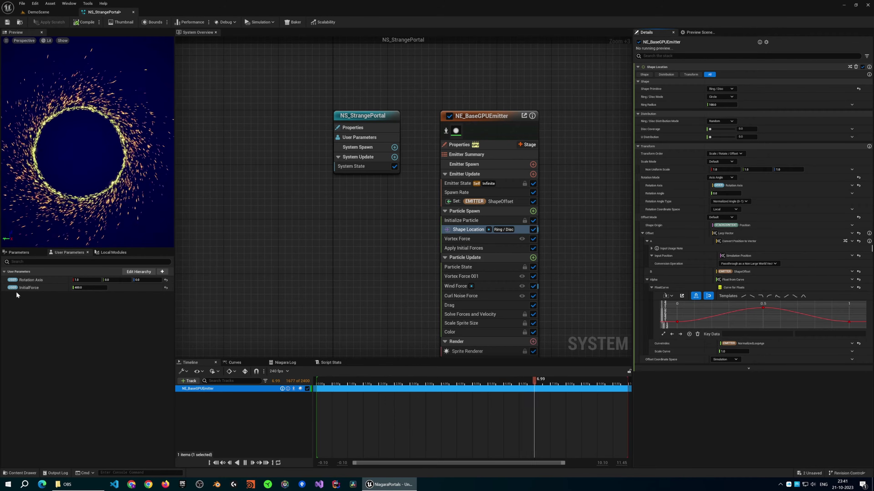
Widen ShapeOffset's random range to a minimum of -10 and a maximum of 10 on all axes
left_click(491, 201)
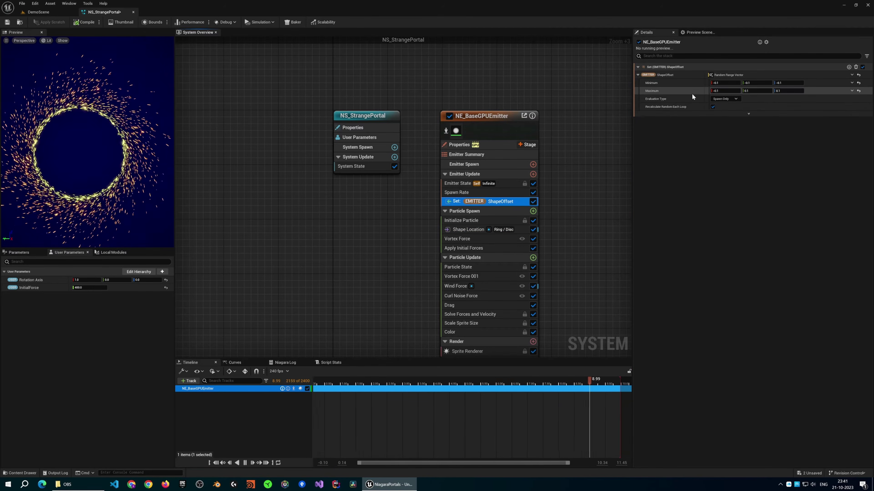
type("2")
key("Return")
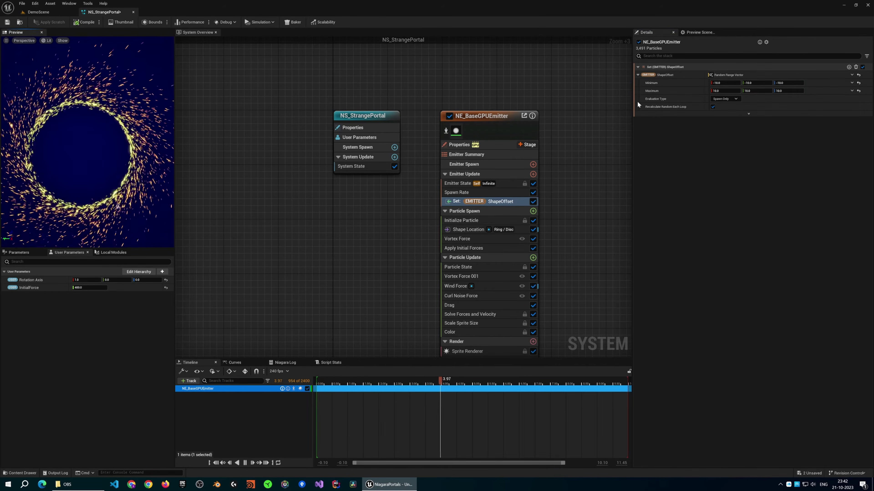
Change ShapeOffset to Multiply Vector by Float and make its Vector input a Random Range Vector
left_click(852, 75)
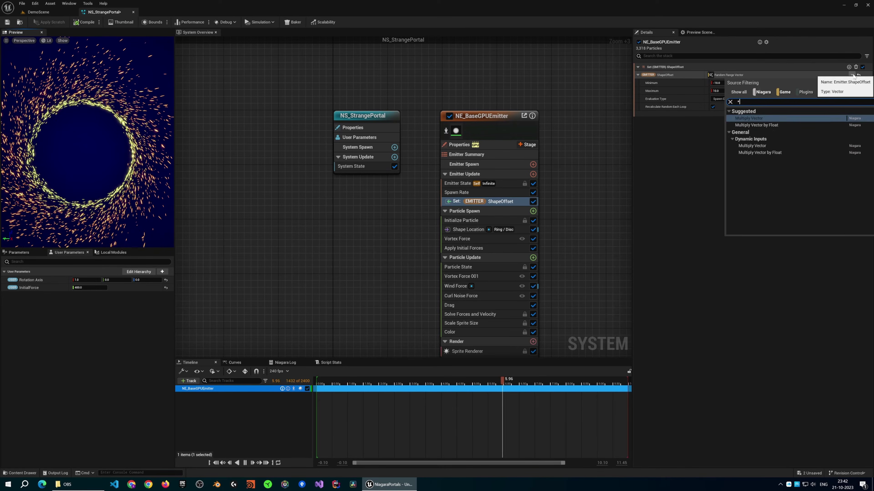
left_click(788, 125)
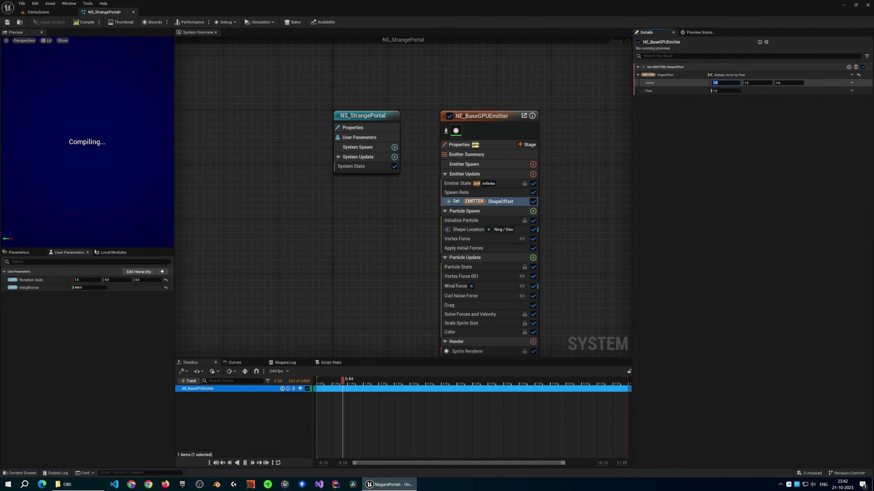
left_click(852, 82)
left_click(750, 100)
Set the ShapeOffset random vector's minimum to -0.1 and its maximum to 0.1 on all three axes
type("-0.1")
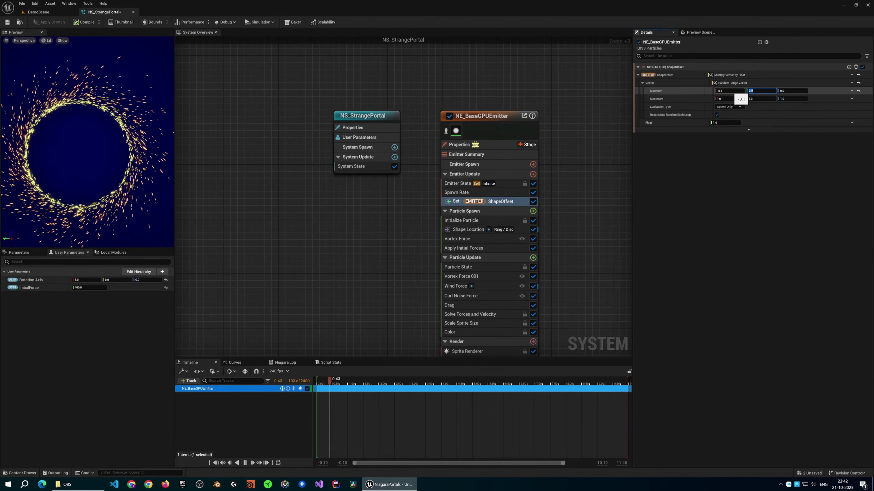
key("Tab")
type("-0.1")
key("Tab")
type("-.1")
key("Tab")
type(".1")
key("Tab")
type(".1")
key("Tab")
type(".1")
key("Return")
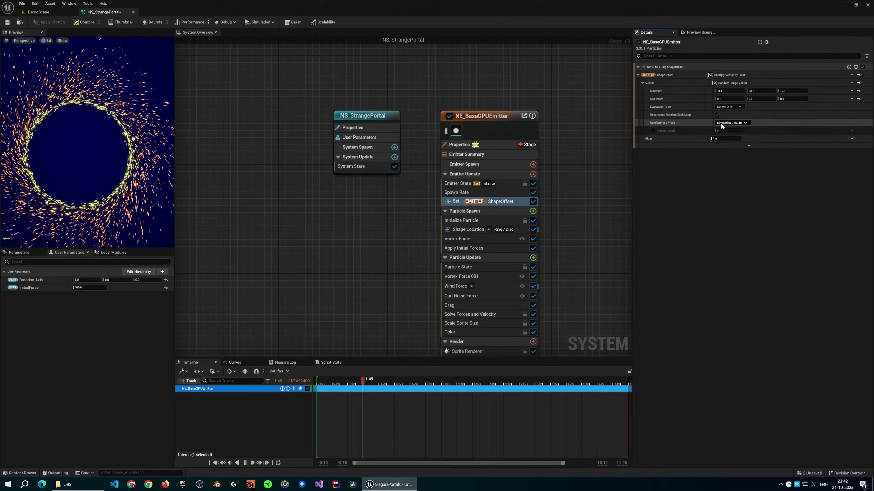
Try 100 and 500 as ShapeOffset's Float multiplier, and settle on 150
left_click(719, 130)
left_click(721, 138)
type("100")
key("Return")
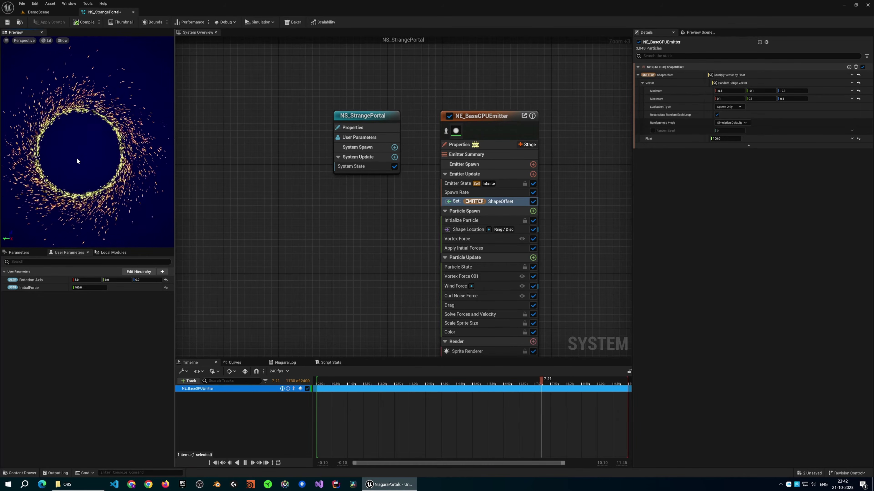
type("500")
key("Return")
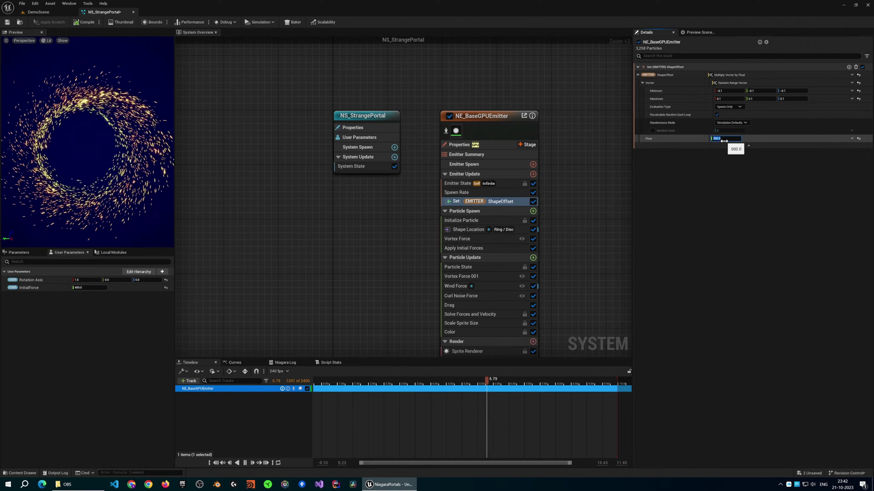
type("150")
key("Return")
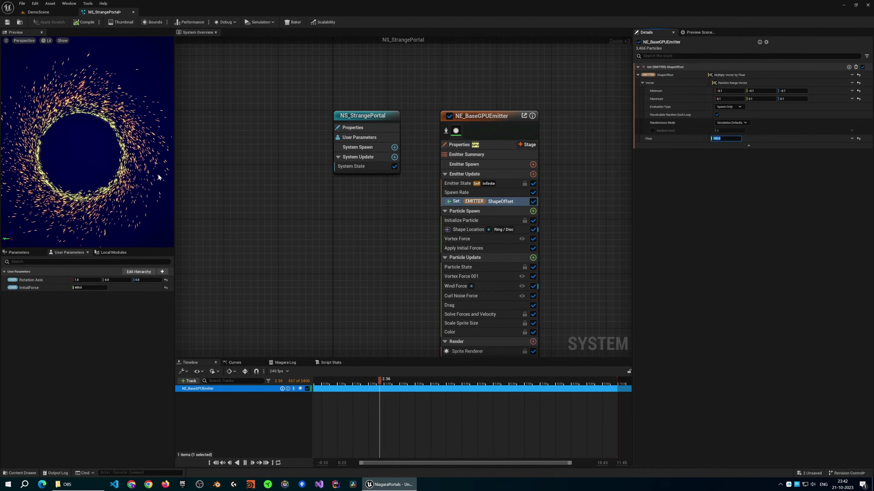
Try a Float from Curve with a rising curve template as input B of Curl Noise Force's Noise Strength, and undo it
left_click(456, 285)
left_click(452, 266)
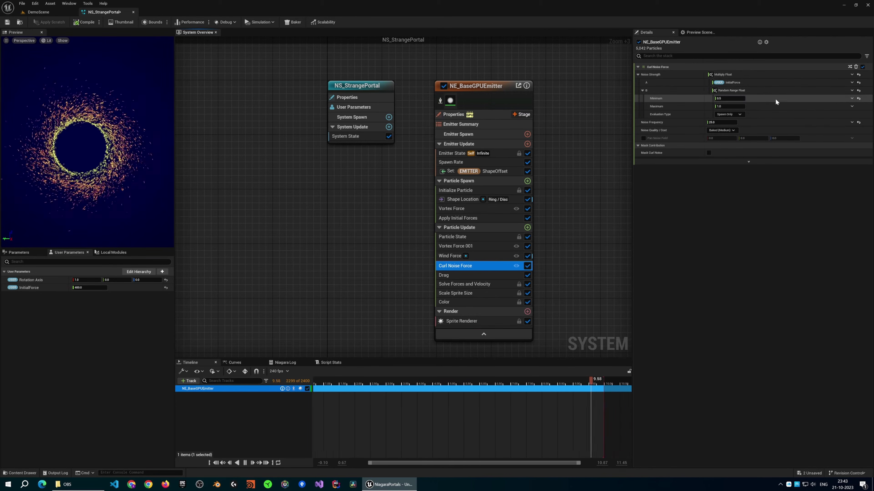
left_click(852, 91)
left_click(852, 91)
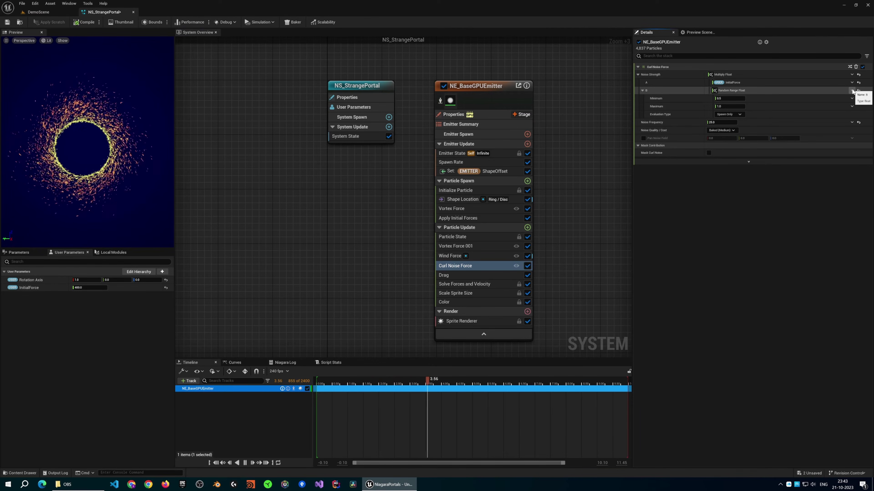
left_click(852, 91)
type("cu")
key("Return")
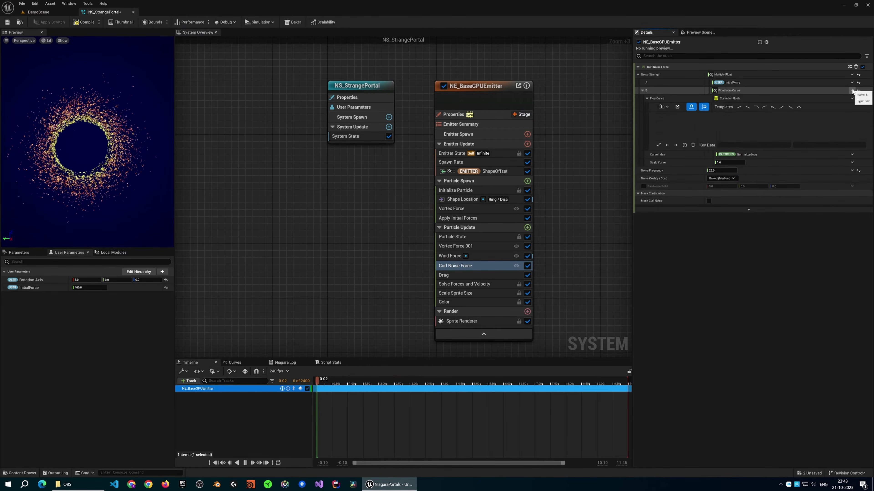
left_click(784, 108)
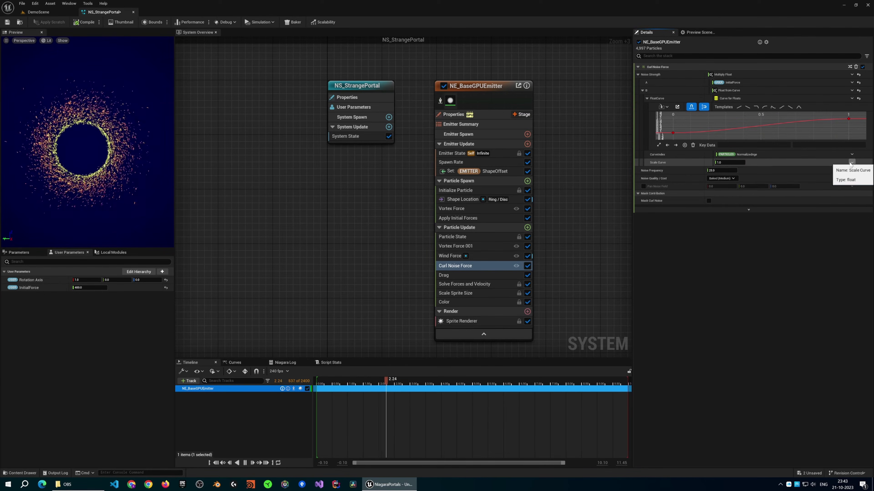
key("ctrl+z")
key("ctrl+z")
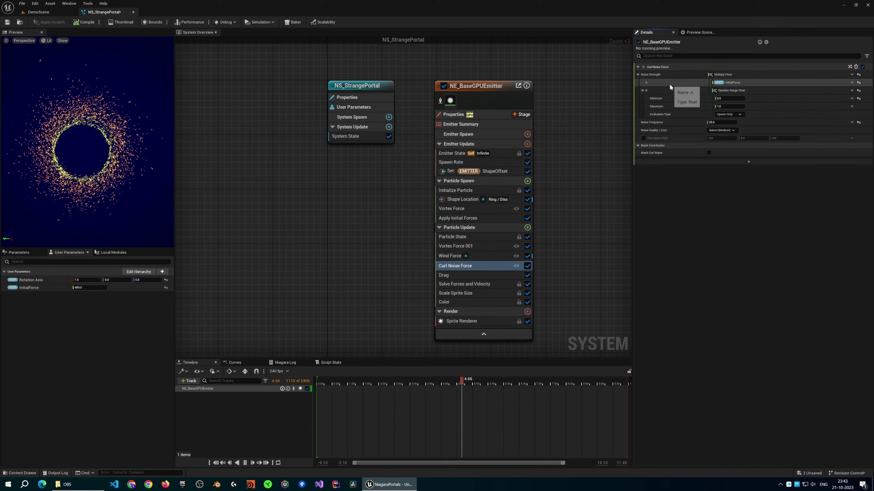
Copy Curl Noise Force's Noise Strength setup and change Noise Strength to a Float from Curve
right_click(671, 75)
left_click(696, 121)
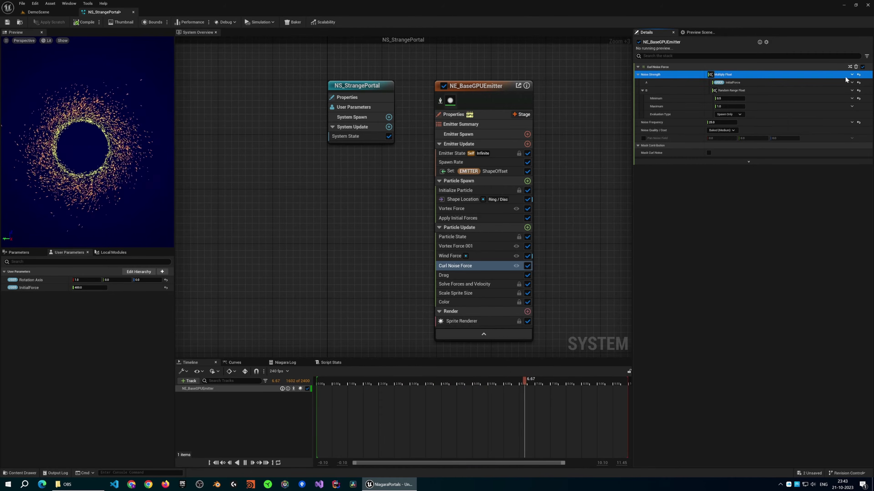
left_click(852, 75)
left_click(798, 119)
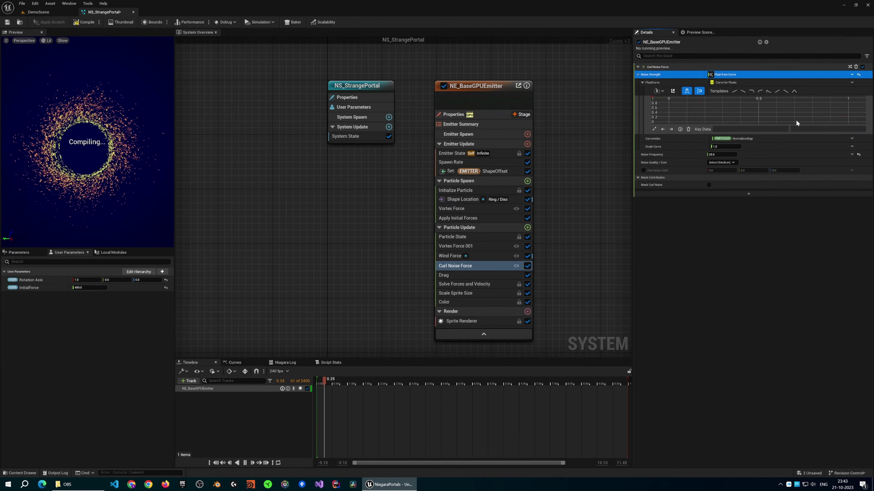
Give Noise Strength's curve a rising template with an extra key near 0.2, and paste the copied Multiply Float setup into Scale Curve
left_click(777, 92)
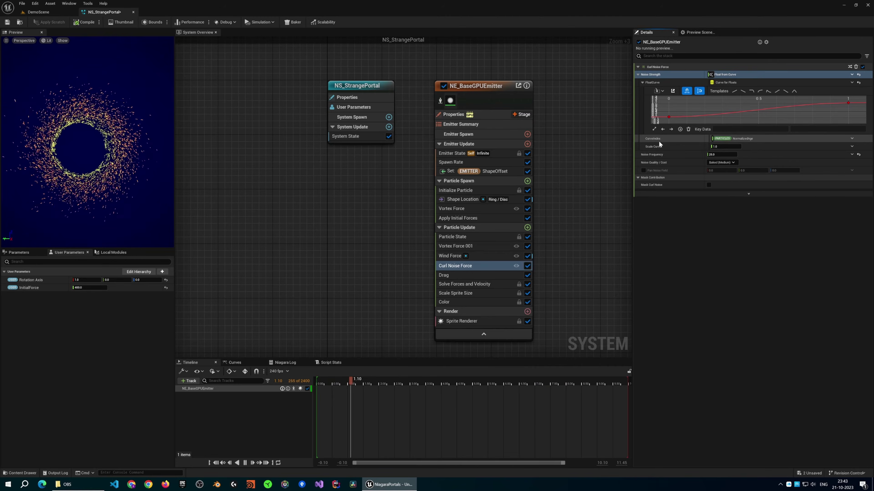
right_click(658, 151)
left_click(685, 204)
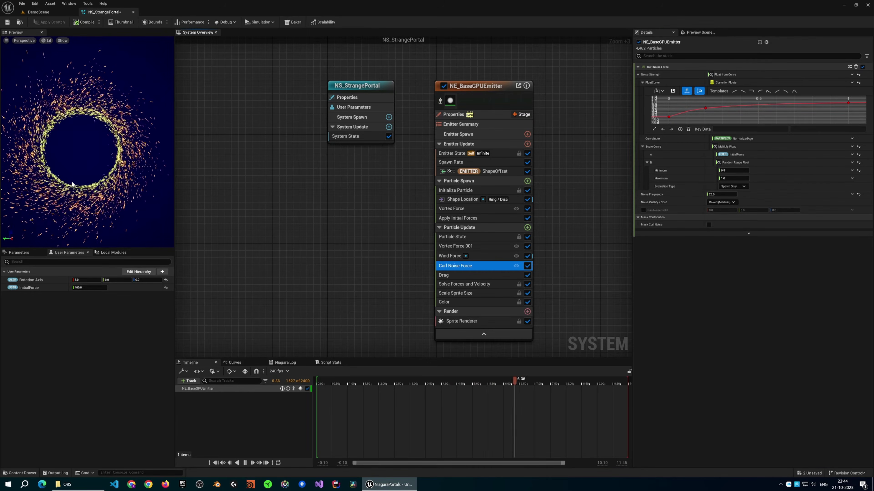
left_click_drag(73, 183, 71, 159)
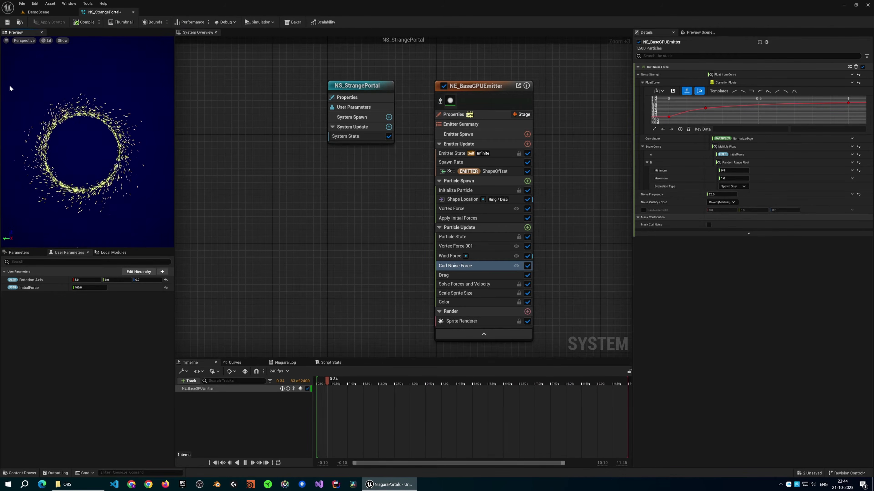
Place the NS_StrangePortal system from the NiagaraSystems folder into the DemoScene level, above the floor
left_click(58, 14)
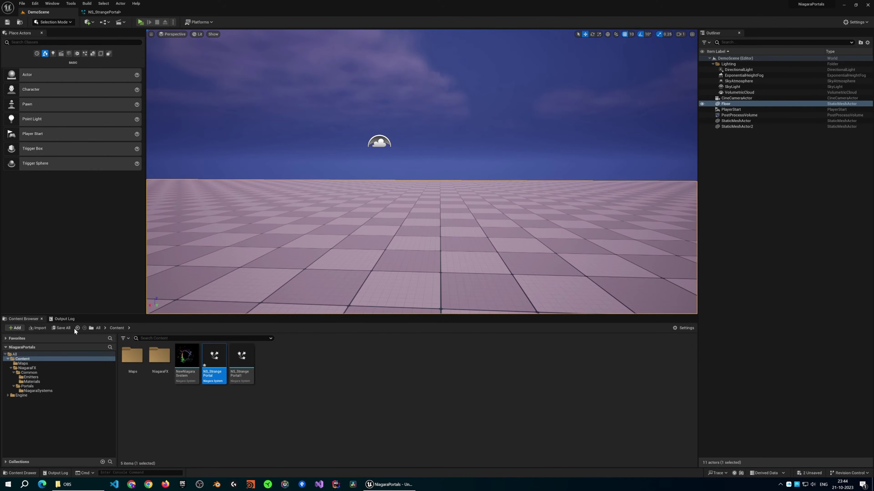
left_click(33, 391)
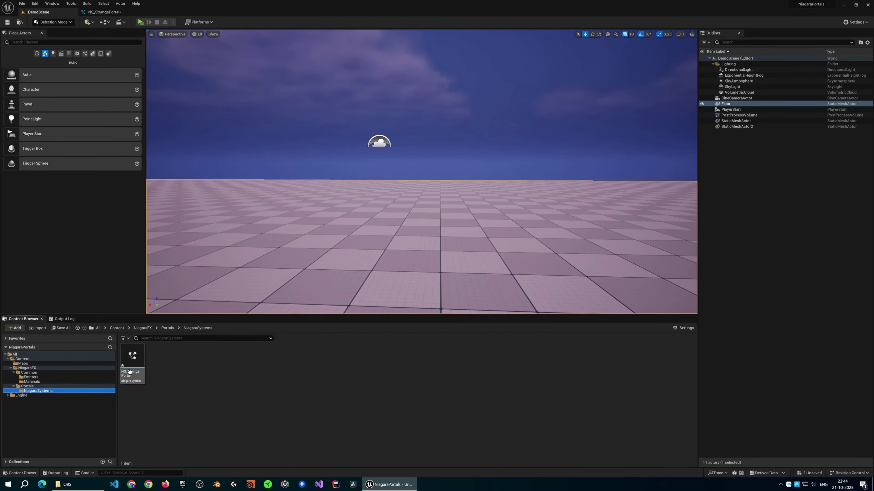
left_click(137, 367)
left_click_drag(137, 367, 444, 224)
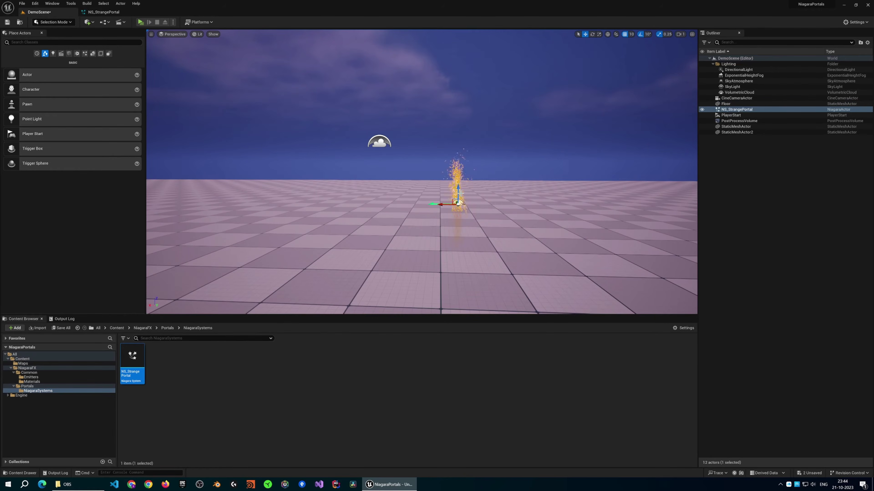
Raise the placed NS_StrangePortal actor slightly along its vertical axis and deselect it
right_click_drag(461, 193, 464, 193)
key("w")
key("d")
right_click_drag(461, 160, 431, 176)
key("w")
key("g")
key("s")
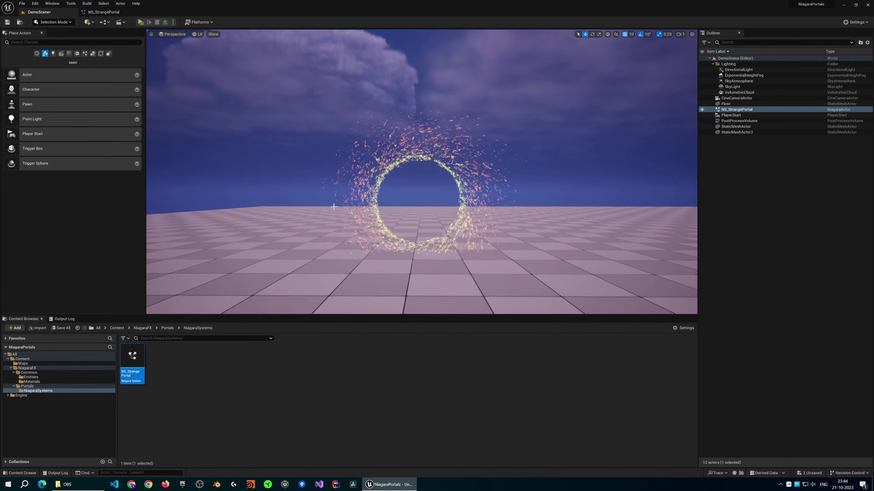
key("g")
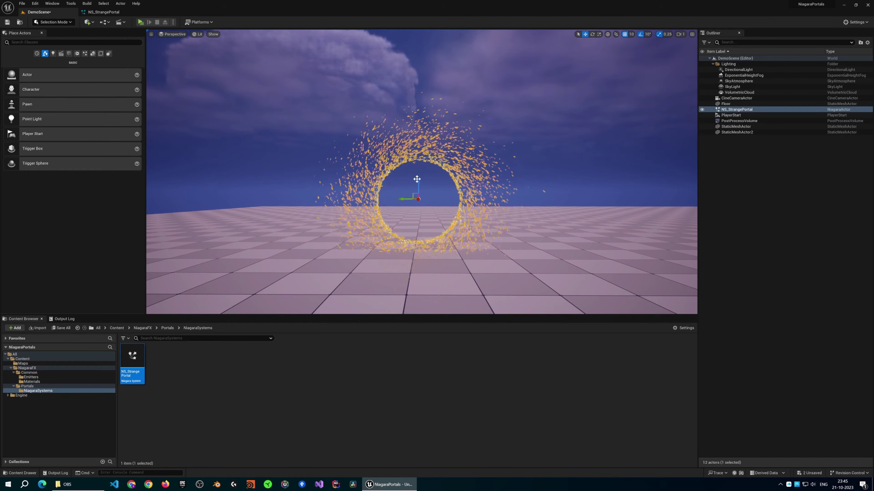
mouse_move(417, 178)
left_mouse_down()
mouse_move(420, 160)
mouse_move(418, 179)
left_mouse_up()
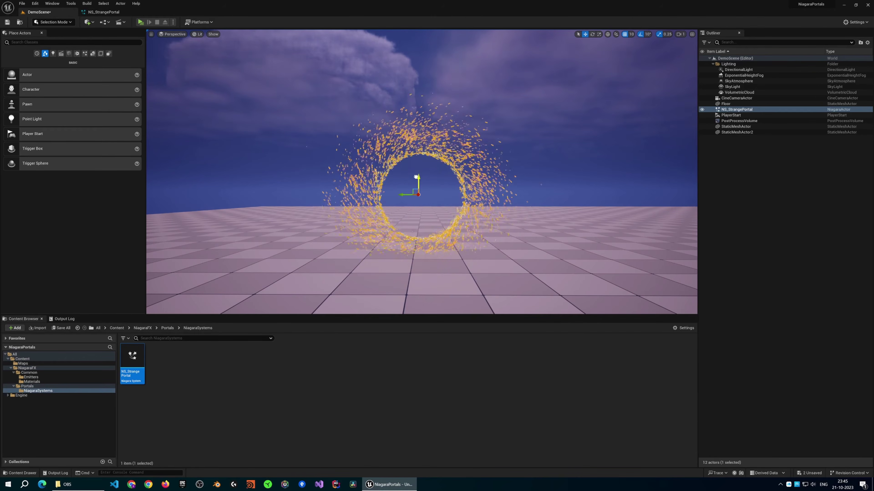
left_click(259, 194)
key("q")
right_click_drag(259, 194, 259, 194)
key("e")
scroll(259, 196, "up", 3)
scroll(259, 196, "down", 2)
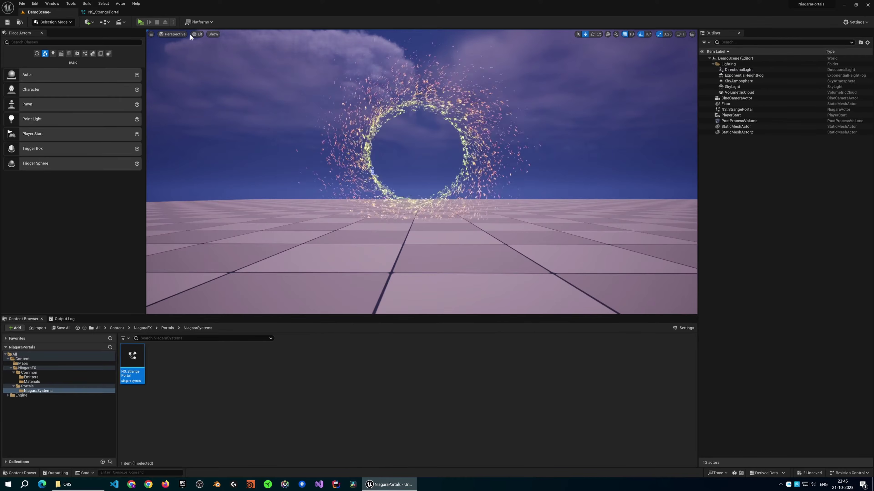
Add a Collision module between Drag and Solve Forces and Velocity in Particle Update, with GPU Collision Type set to GPU Distance Fields
left_click(97, 13)
scroll(408, 253, "up", 1)
scroll(408, 255, "up", 1)
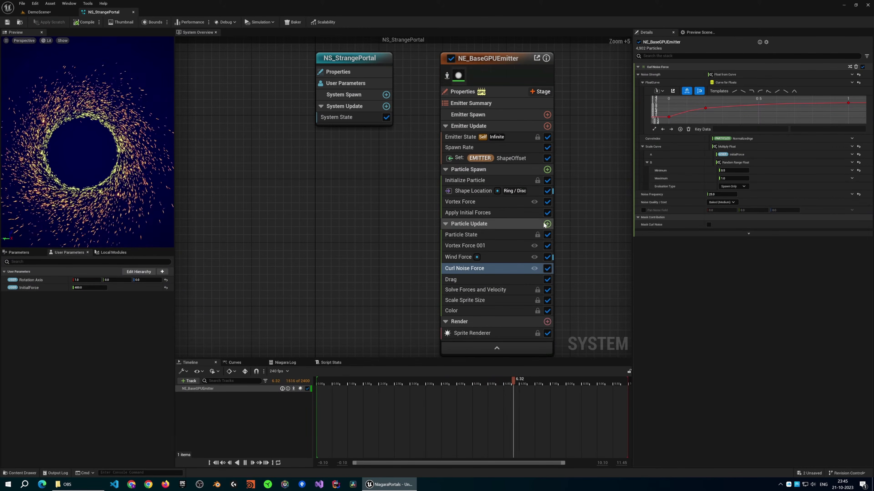
left_click(542, 225)
type("coll")
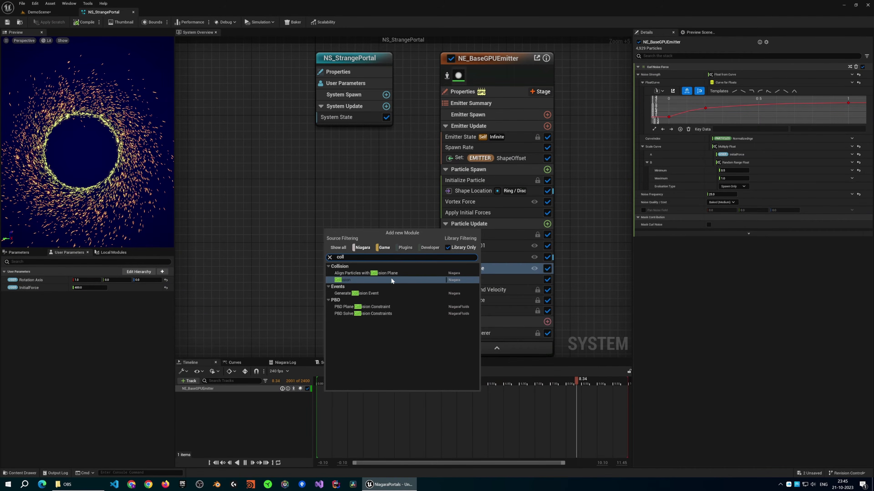
left_click(391, 280)
left_click_drag(417, 219, 417, 246)
left_click(722, 89)
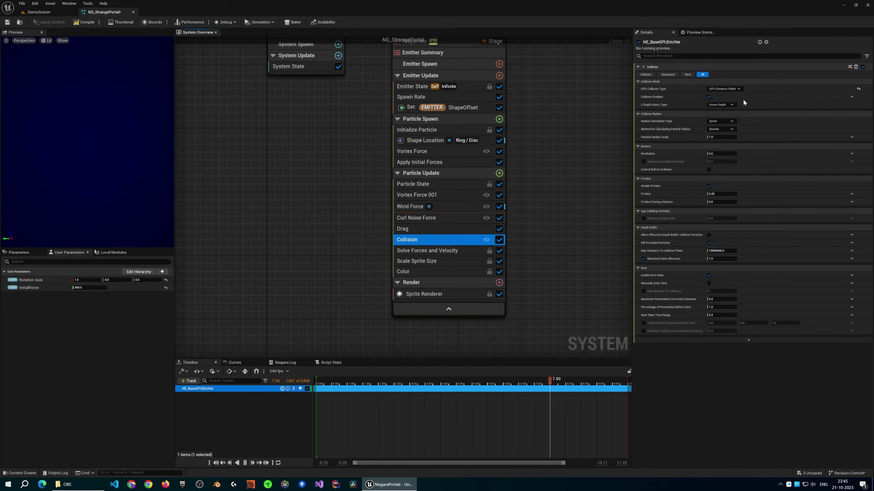
Examine in the DemoScene level how the portal's sparks collide with the floor
left_click(66, 12)
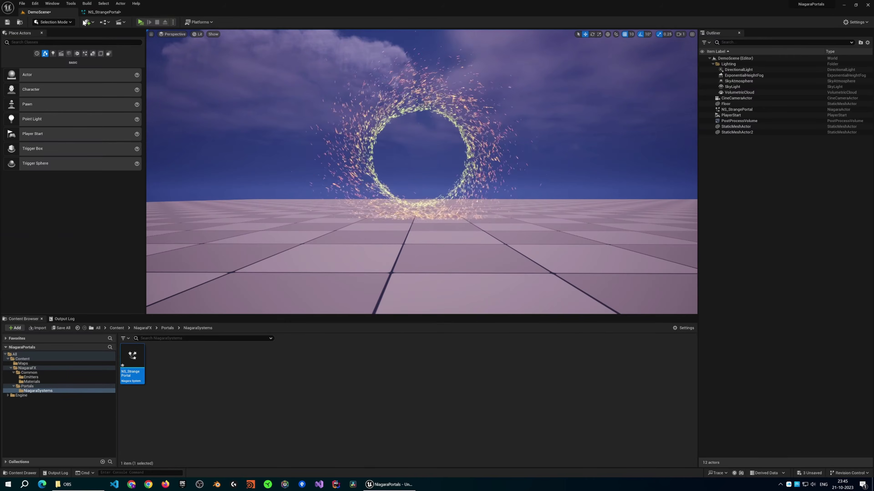
scroll(422, 172, "up", 4)
right_click_drag(422, 172, 475, 157)
key("w")
key("s")
key("a")
mouse_move(368, 143)
right_mouse_down()
mouse_move(344, 151)
mouse_move(368, 143)
right_mouse_up()
key("w")
key("d")
key("s")
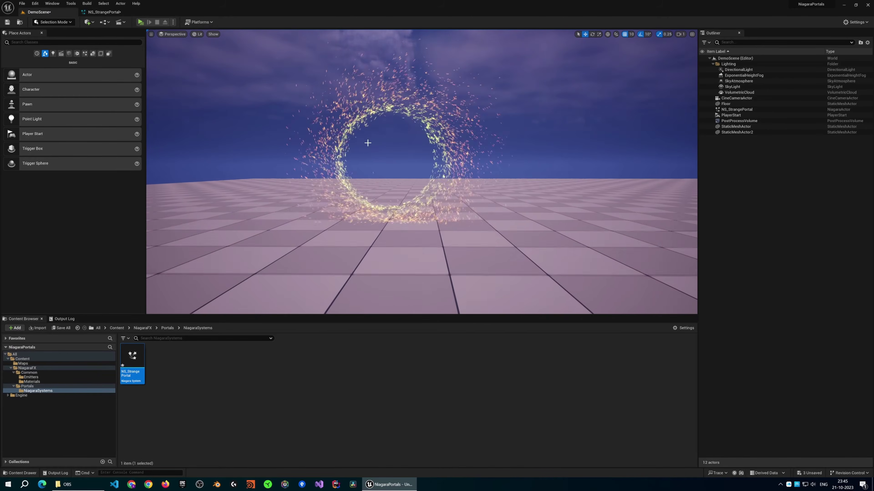
Lower the NS_StrangePortal actor slightly toward the floor and check its lower sparks up close
left_click(427, 122)
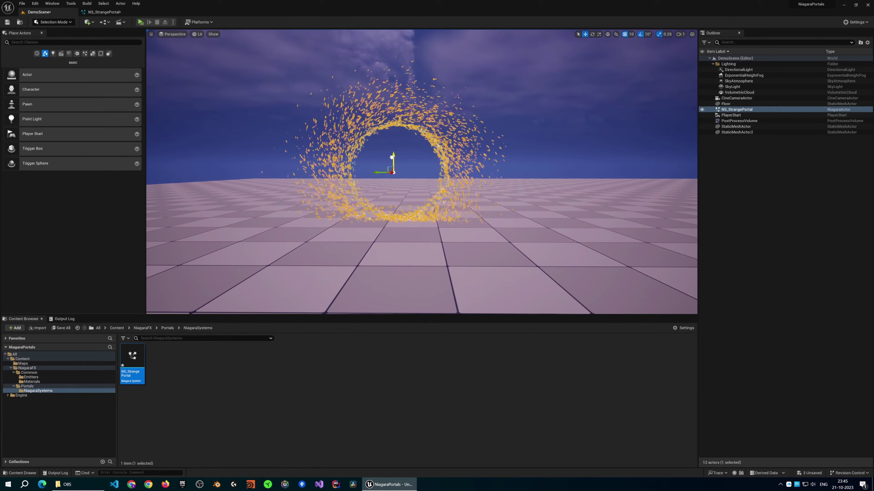
left_click(246, 114)
middle_click_drag(240, 117, 214, 137)
scroll(240, 117, "up", 3)
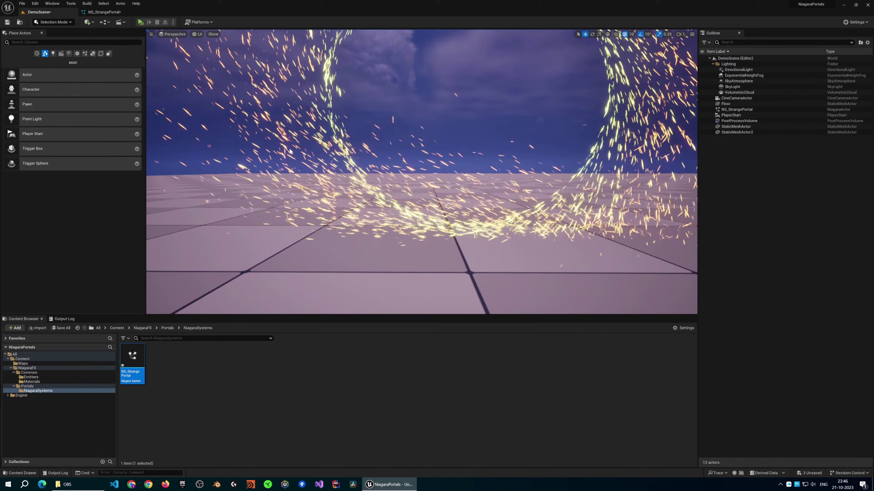
key("s")
key("d")
key("w")
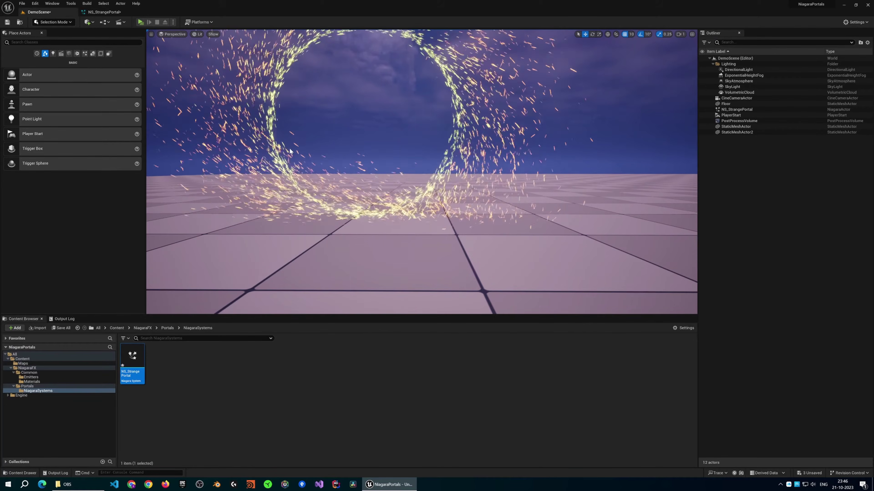
Examine the portal's spark ring in the level from near and far and from different heights
middle_click_drag(290, 151, 285, 147)
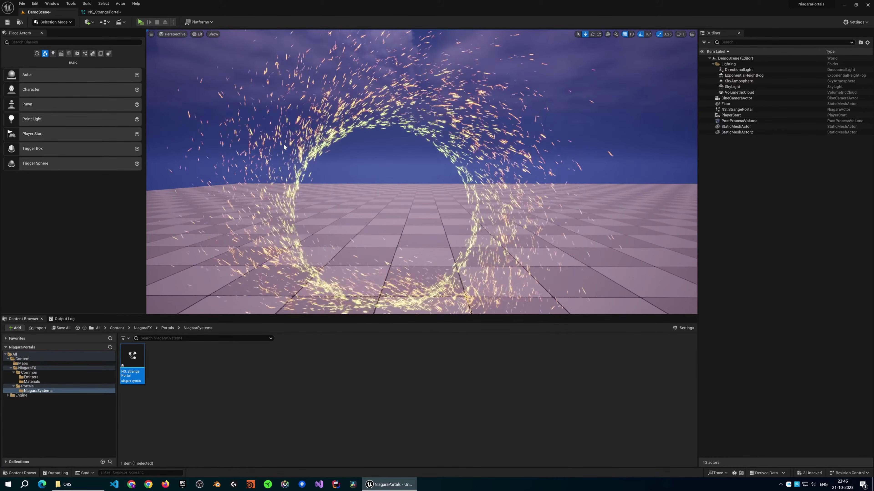
key("a")
key("w")
key("s")
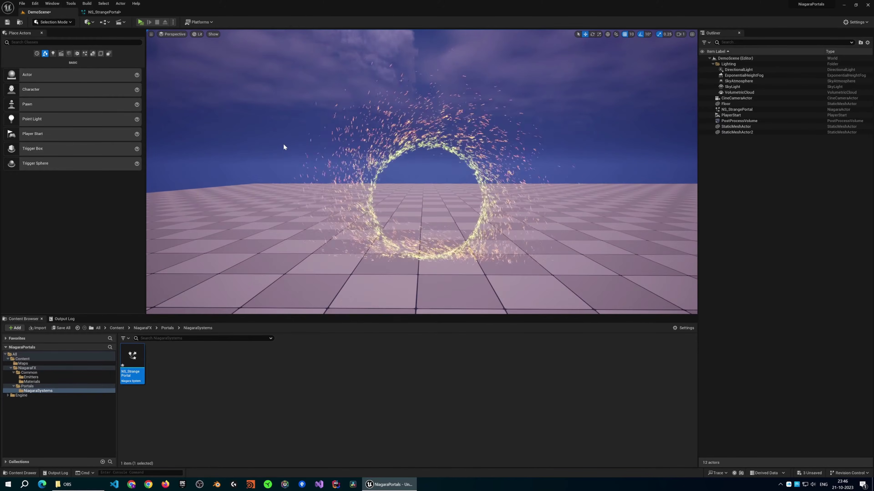
key("q")
key("w")
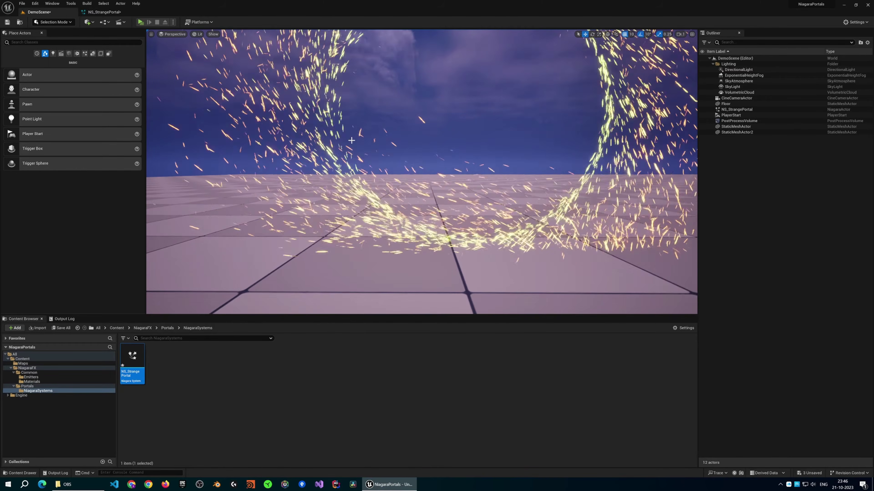
key("e")
key("w")
key("s")
key("q")
Set the Spawn Rate of NE_BaseGPUEmitter in the NS_StrangePortal system to 15000
left_click(105, 14)
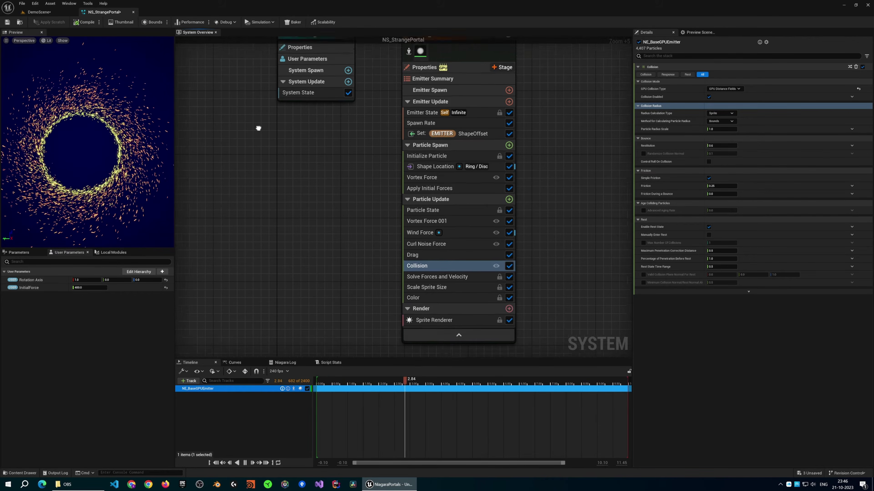
right_click_drag(257, 129, 331, 175)
left_click(509, 166)
left_click(717, 75)
type("15000.0")
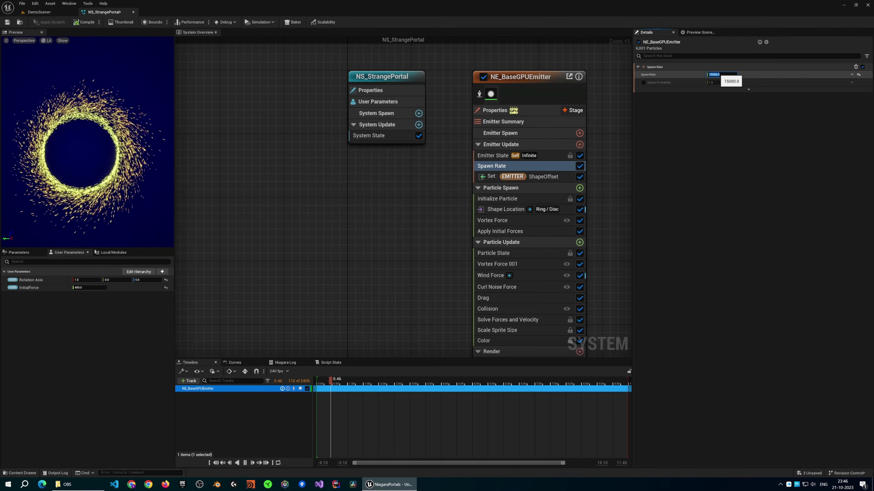
key("Return")
Examine the density and shape of the portal's sparks in the DemoScene level from several distances and angles
left_click(37, 14)
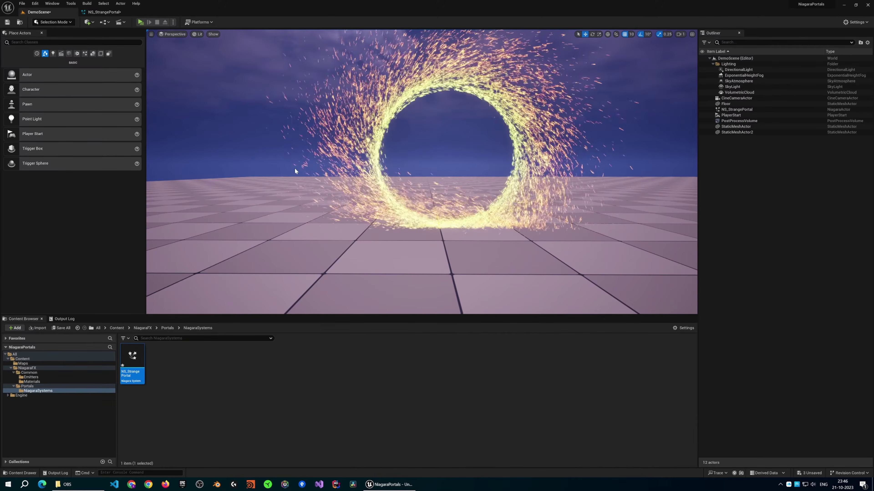
scroll(291, 170, "down", 4)
scroll(294, 172, "up", 6)
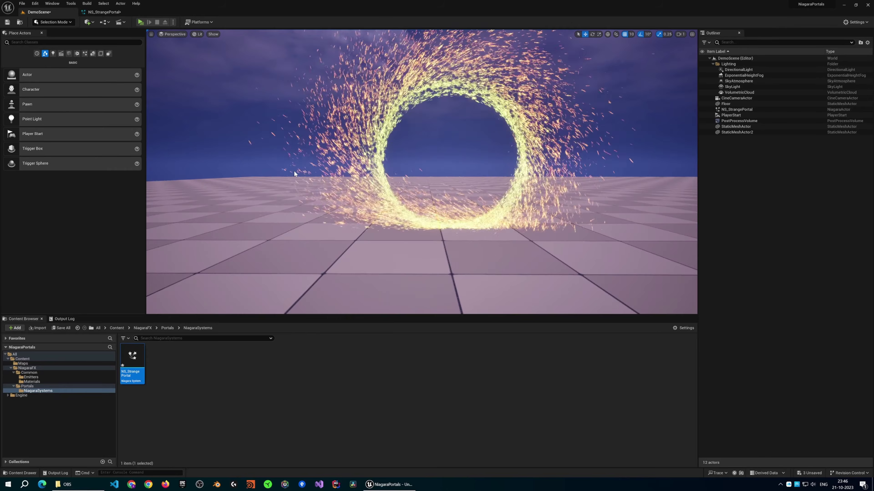
scroll(294, 172, "up", 3)
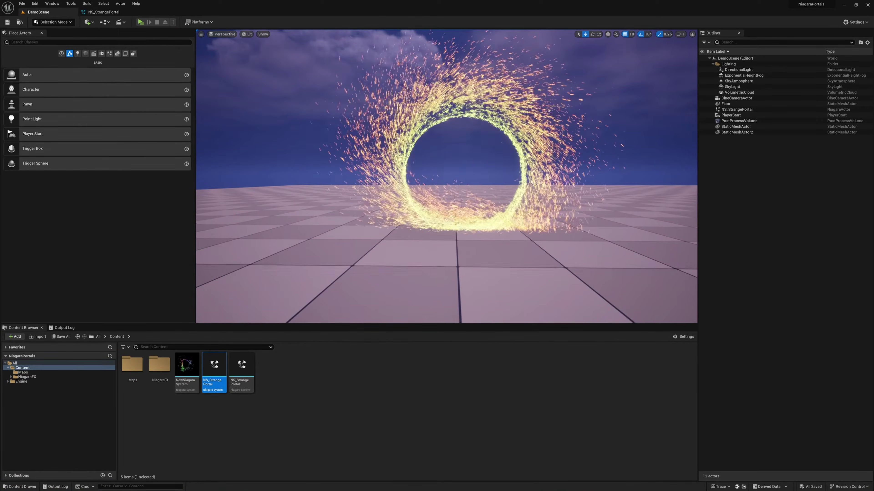
key("w")
right_click_drag(446, 176, 392, 167)
key("w")
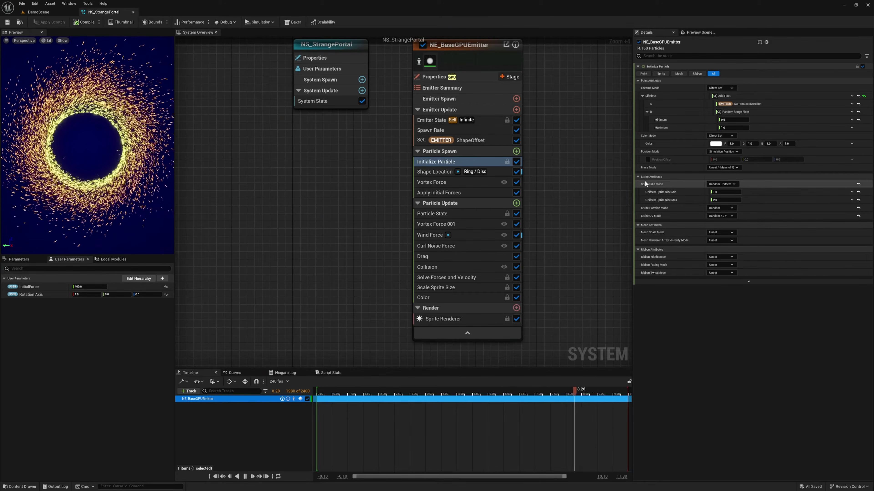
Switch the Initialize Particle sprite size mode to Uniform and set the uniform sprite size to 1
left_click(721, 184)
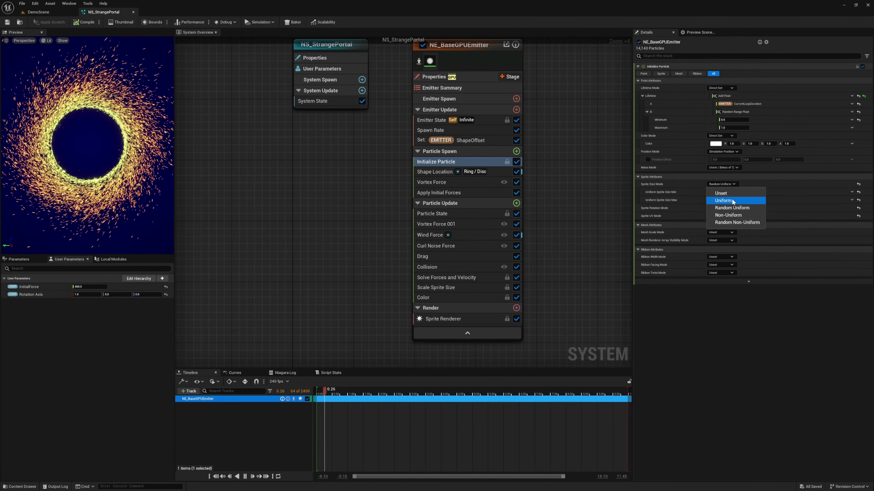
left_click(732, 201)
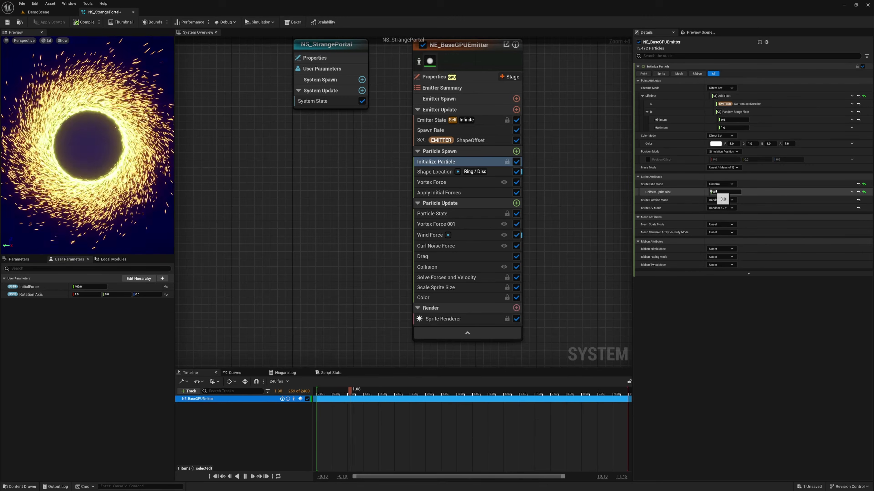
left_click(729, 192)
type("1")
key("Return")
Link the Uniform Sprite Size of Initialize Particle to a new User parameter
left_click(852, 192)
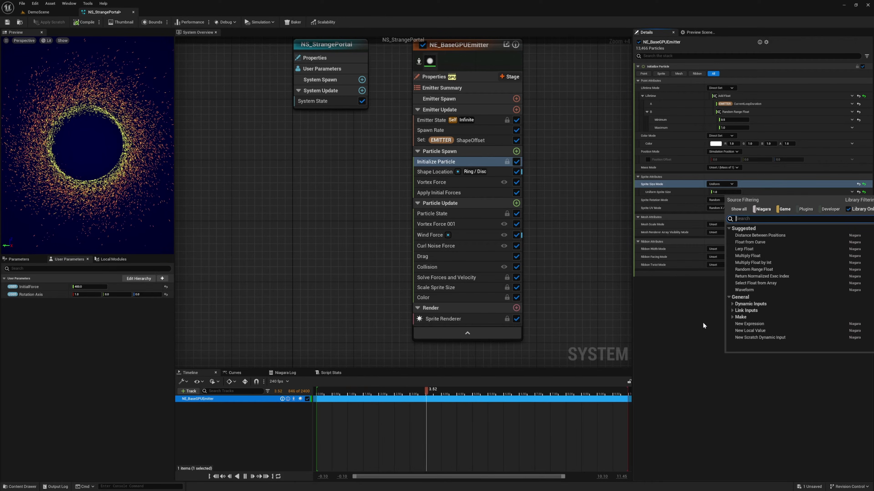
left_click(730, 317)
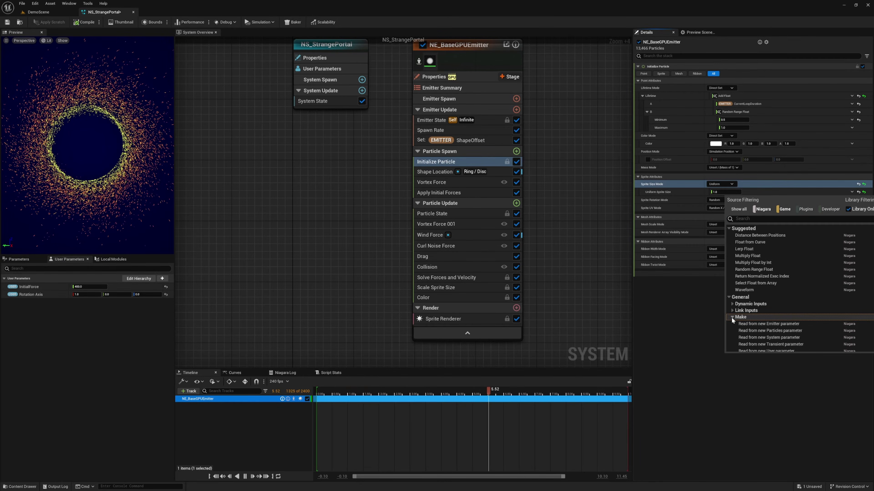
left_click(776, 330)
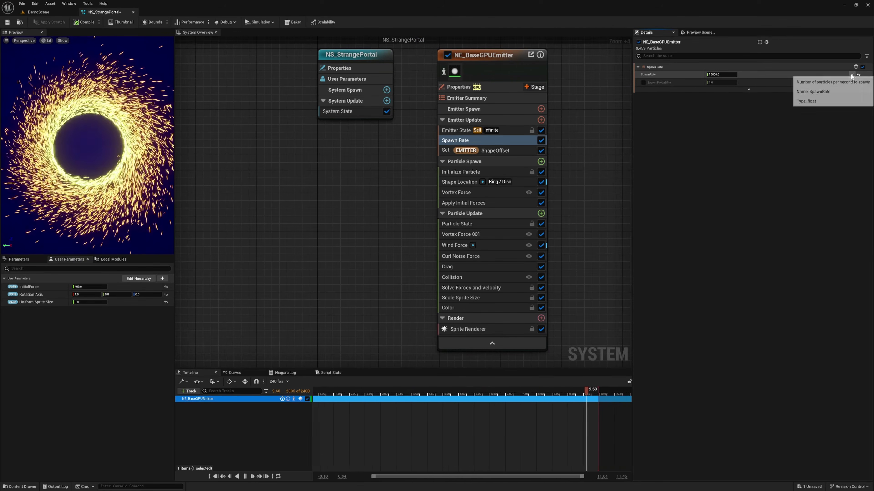
Link the emitter's SpawnRate to a new User parameter and check the portal in the DemoScene level
left_click(852, 74)
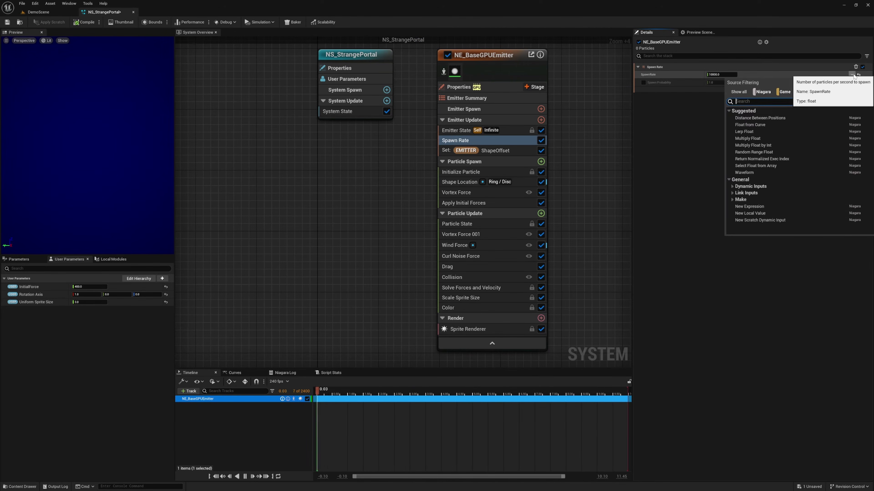
left_click(697, 75)
left_click(851, 74)
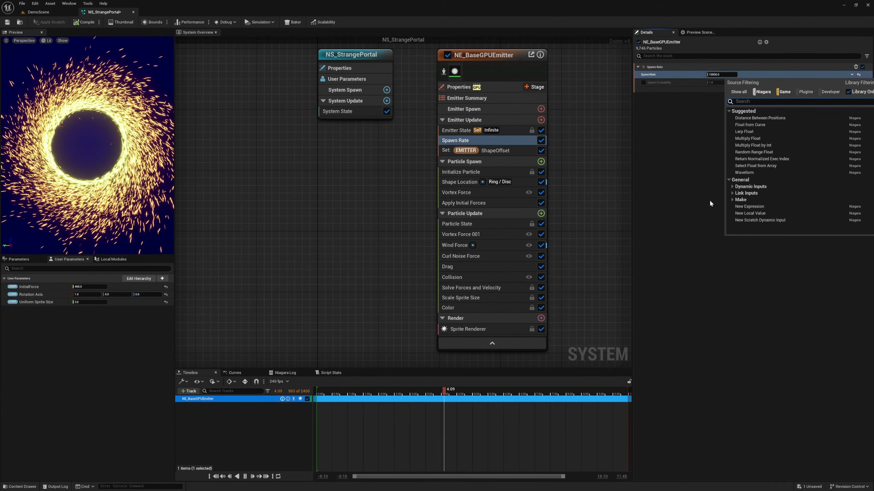
left_click(731, 199)
left_click(764, 207)
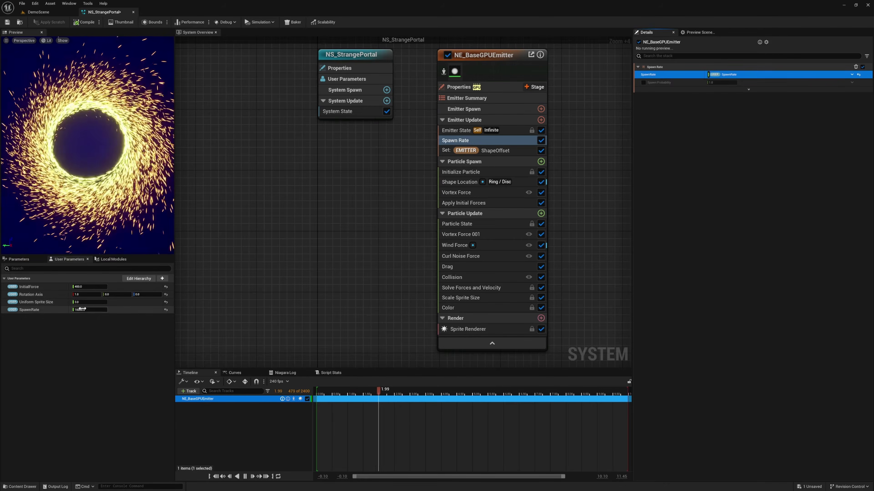
left_click(40, 12)
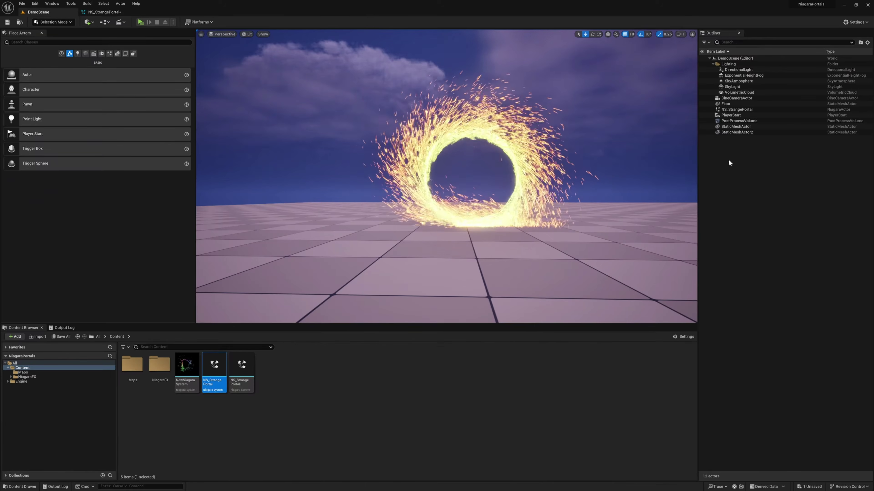
scroll(467, 235, "up", 2)
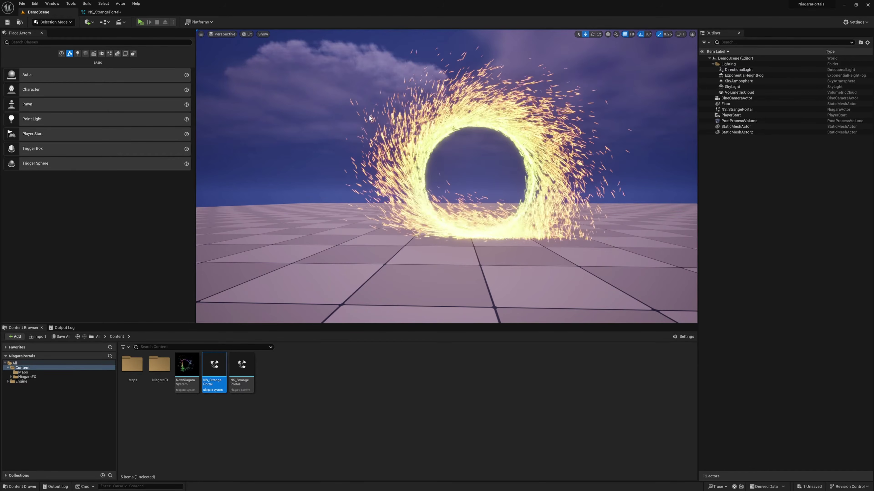
Set the minimum of the lifetime's Random Range Float in NS_StrangePortal's Initialize Particle module to 0
left_click(111, 13)
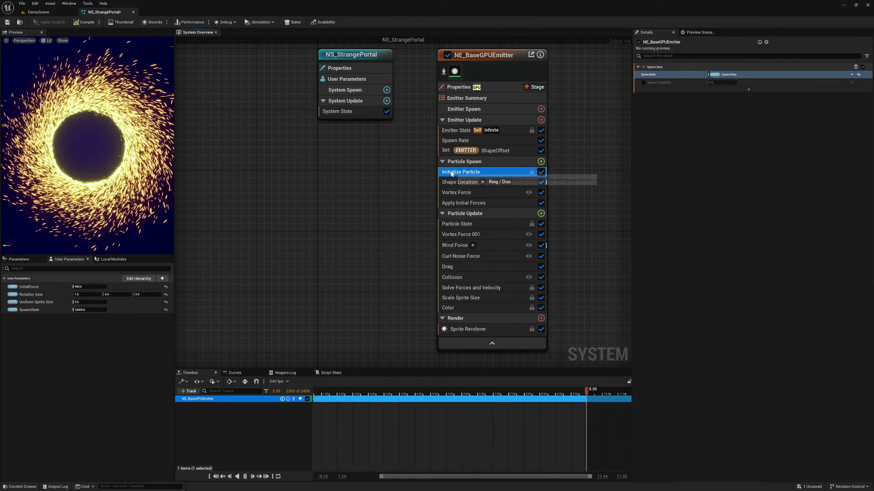
left_click(478, 172)
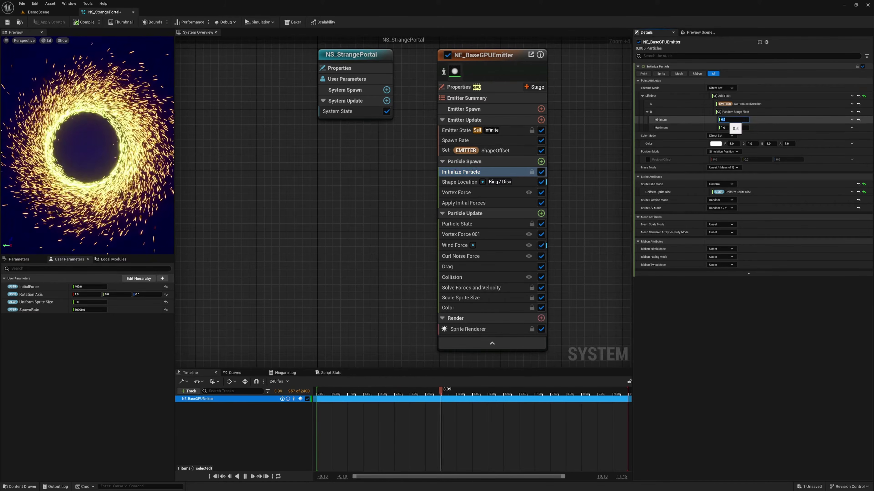
type("0")
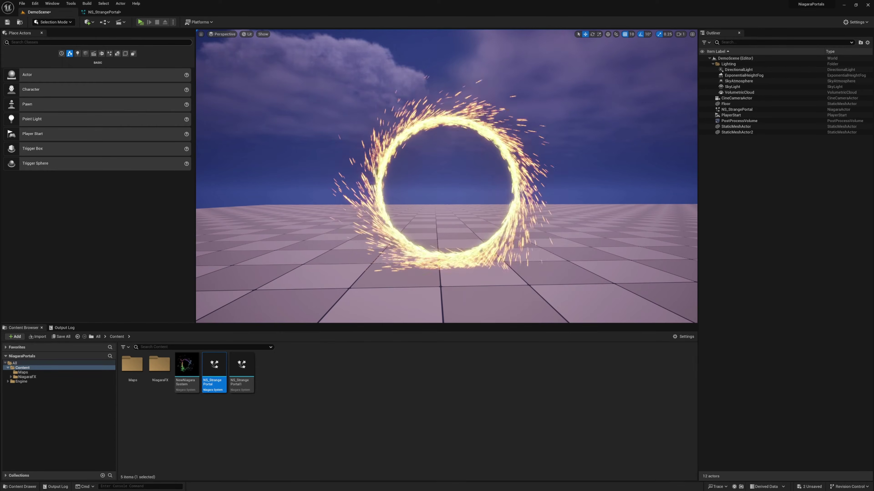
Add a Set Parameters module to the Particle Spawn stage of NE_BaseGPUEmitter in NS_StrangePortal
left_click(103, 12)
right_click_drag(369, 208, 328, 230)
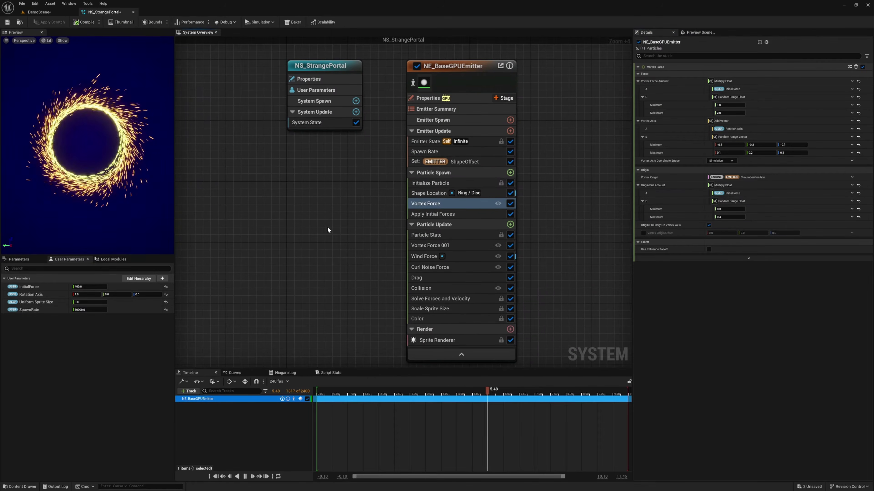
left_click(473, 183)
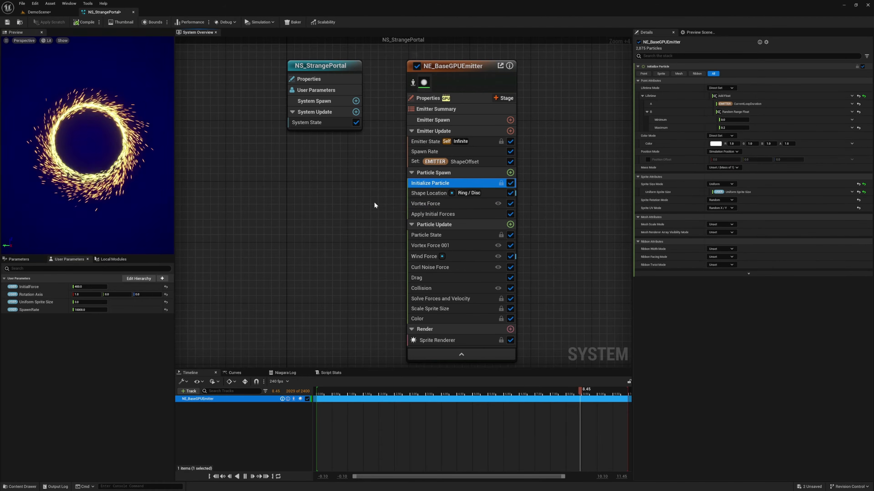
left_click(510, 173)
left_click(301, 310)
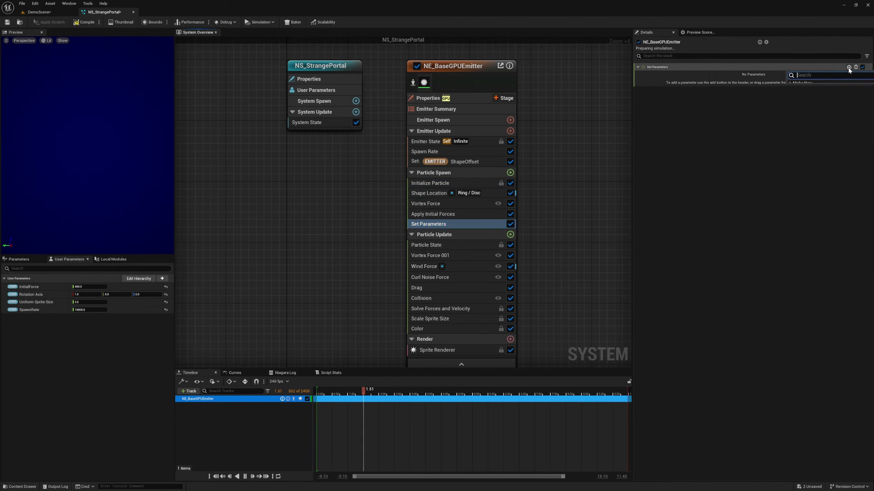
Create a new float particle parameter in the Set Parameters module and name it ExecutionIndexAlpha
type("f")
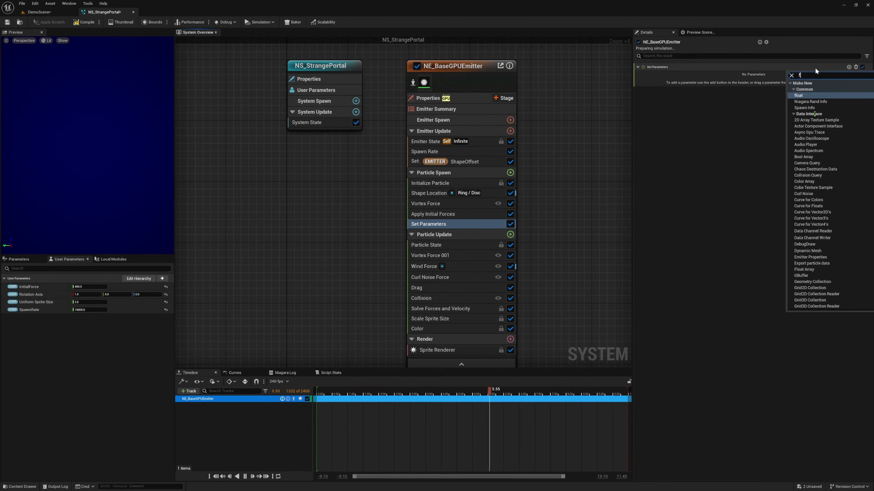
left_click(813, 95)
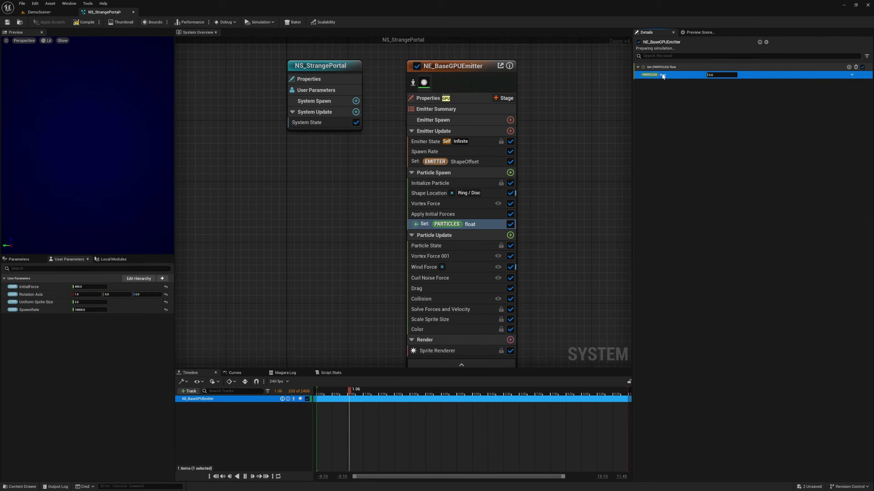
type("Exec")
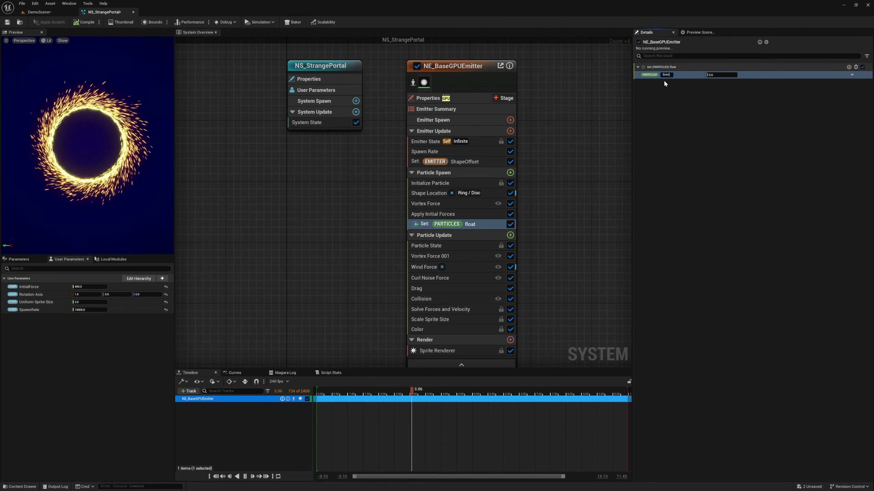
type("utionIndexAlpha")
key("Return")
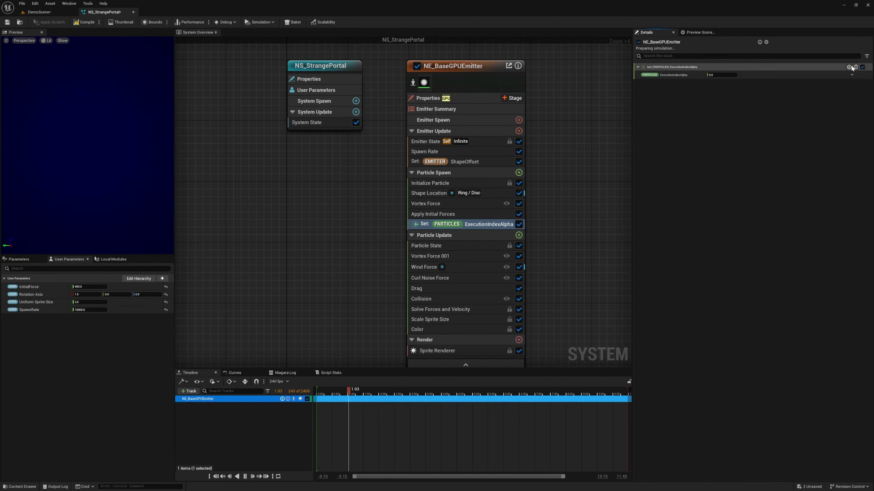
Drive ExecutionIndexAlpha with Float from Curve and apply the smooth ramp-up curve template
left_click(852, 74)
left_click(750, 125)
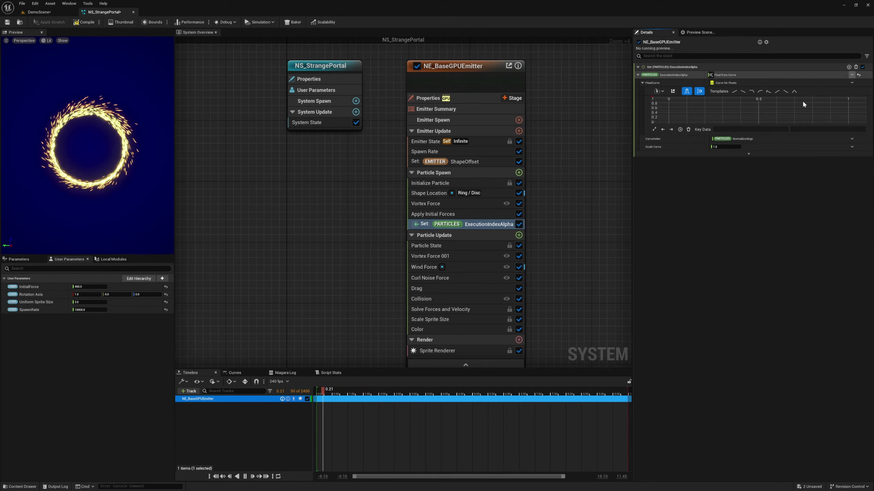
left_click(779, 93)
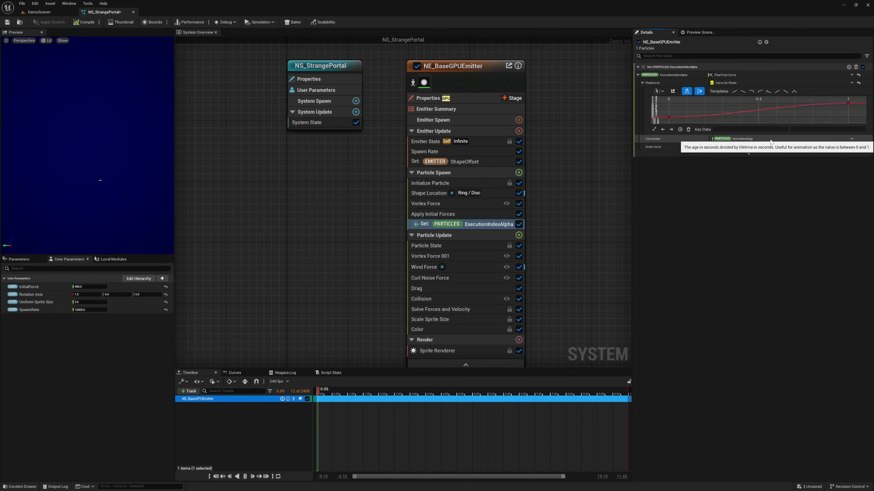
Set the curve's CurveIndex input to Return Normalized Exec Index
left_click(849, 141)
left_click(851, 138)
type("exe")
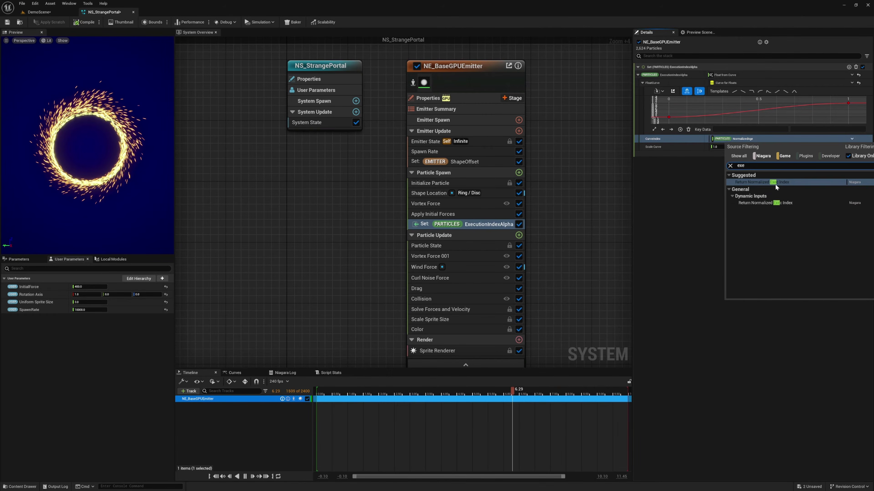
left_click(782, 183)
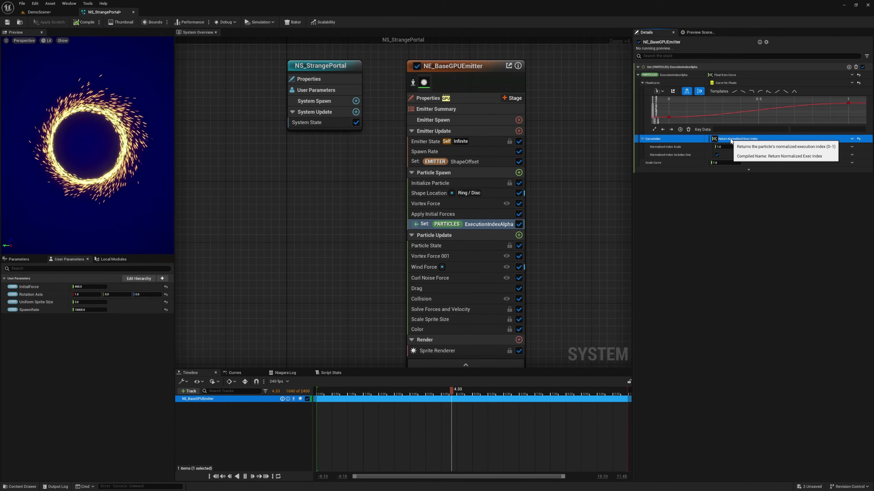
Add a key near time 0.7 to the ExecutionIndexAlpha curve with Auto interpolation, and move its Set module above Initialize Particle
right_click(793, 107)
left_click(793, 117)
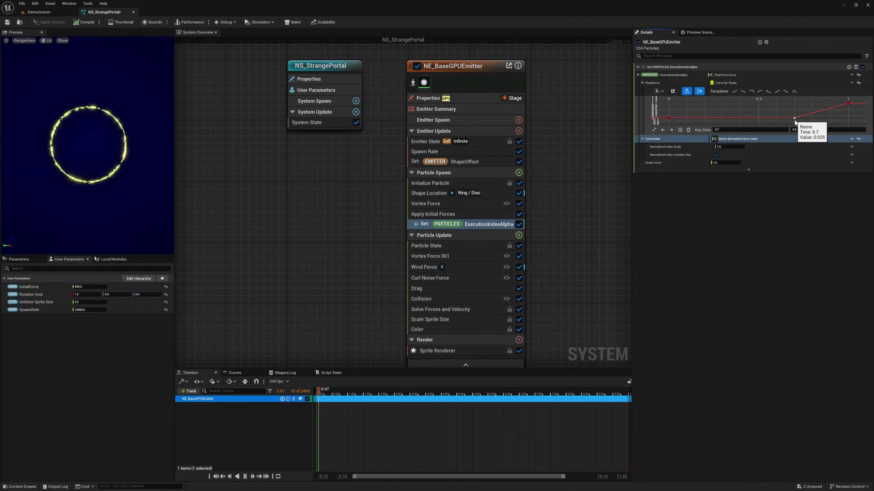
right_click(794, 121)
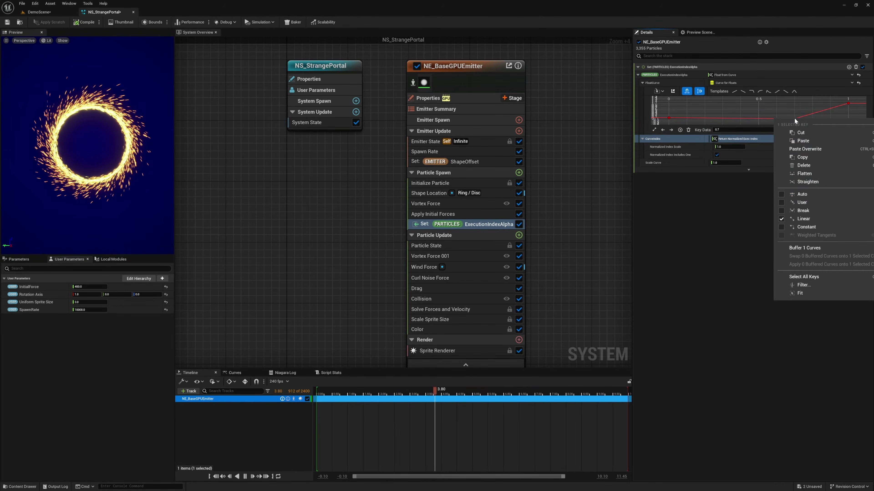
left_click(797, 194)
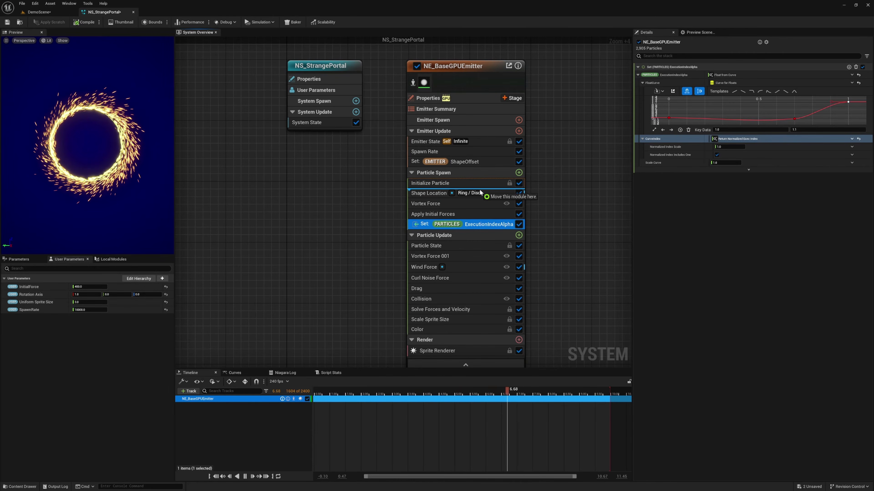
left_click_drag(480, 193, 430, 195)
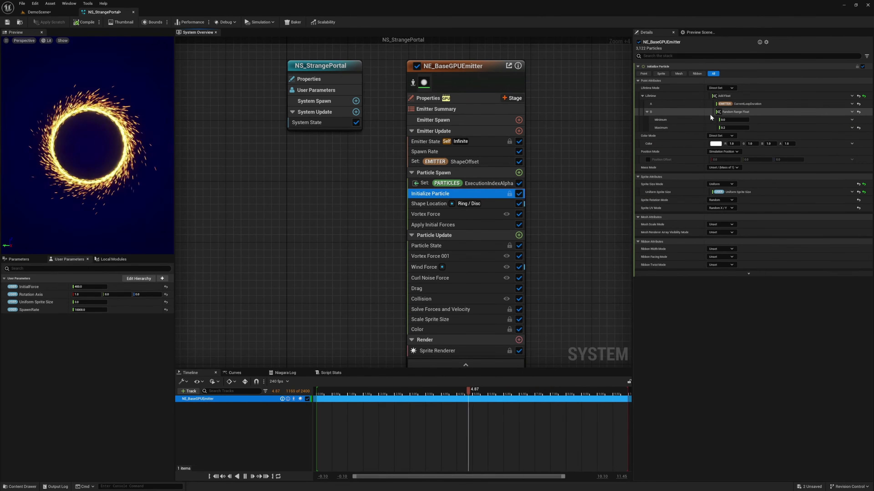
In Initialize Particle, replace the Lifetime's B input with Lerp Float and link its Alpha to Particles ExecutionIndexAlpha
left_click(852, 112)
type("lerp")
key("Return")
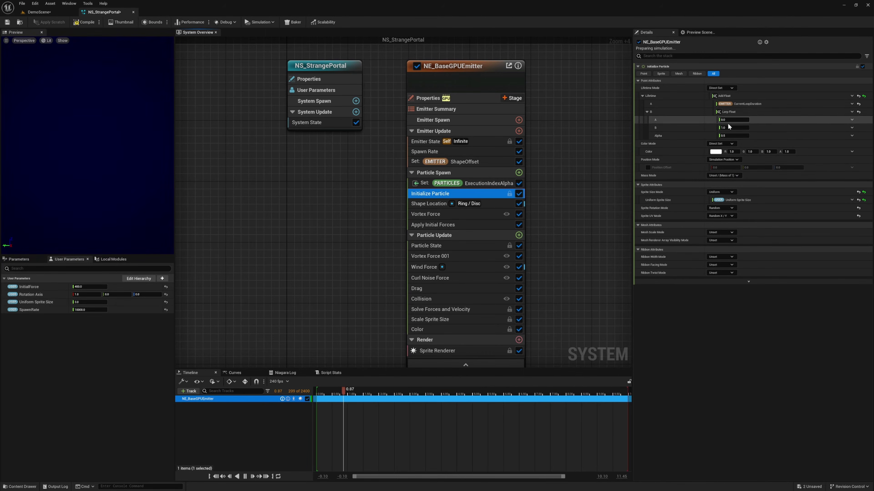
left_click(851, 137)
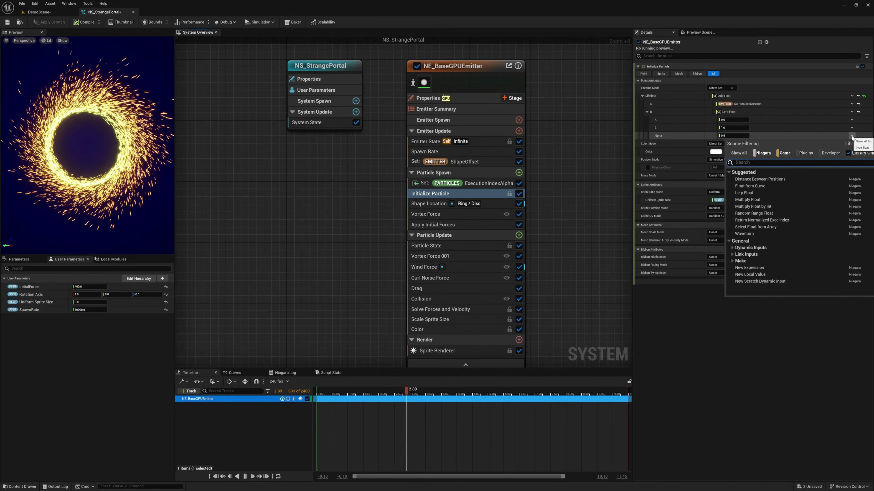
type("exe")
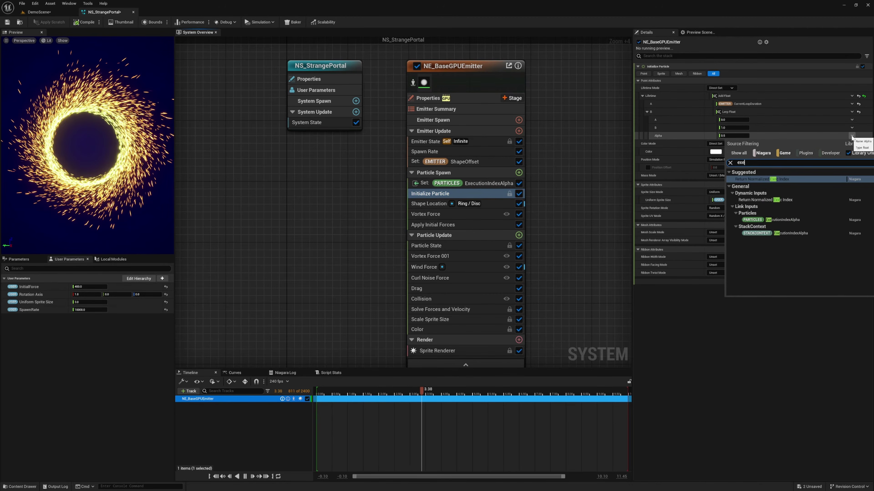
left_click(788, 222)
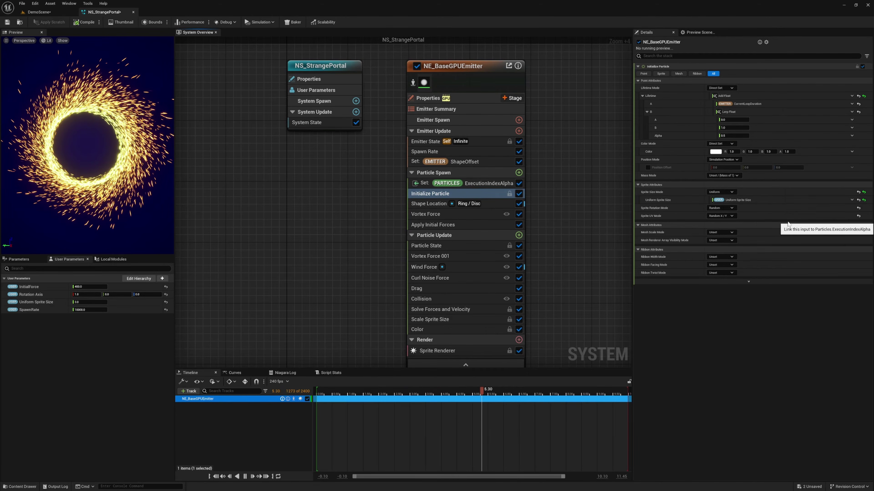
Drive the Lifetime lerp's A input with Random Range Float and set its maximum to 0.2
left_click(853, 121)
left_click(781, 184)
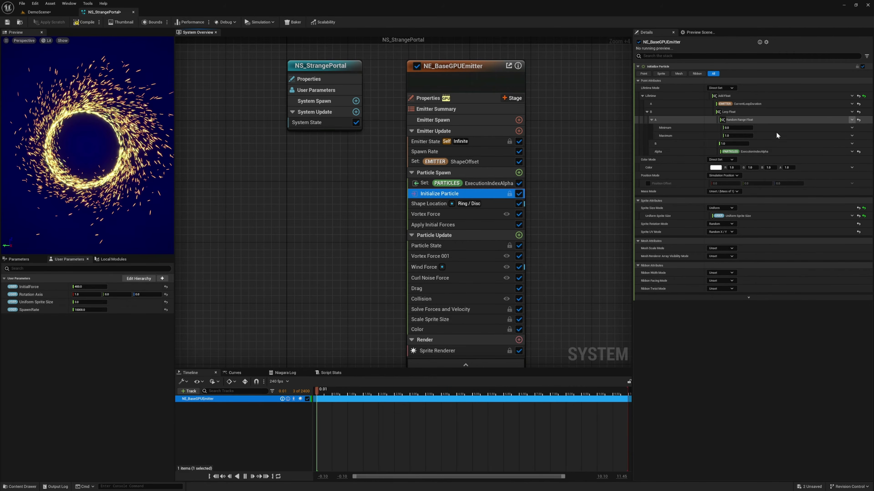
left_click(736, 135)
type("0.2")
key("Return")
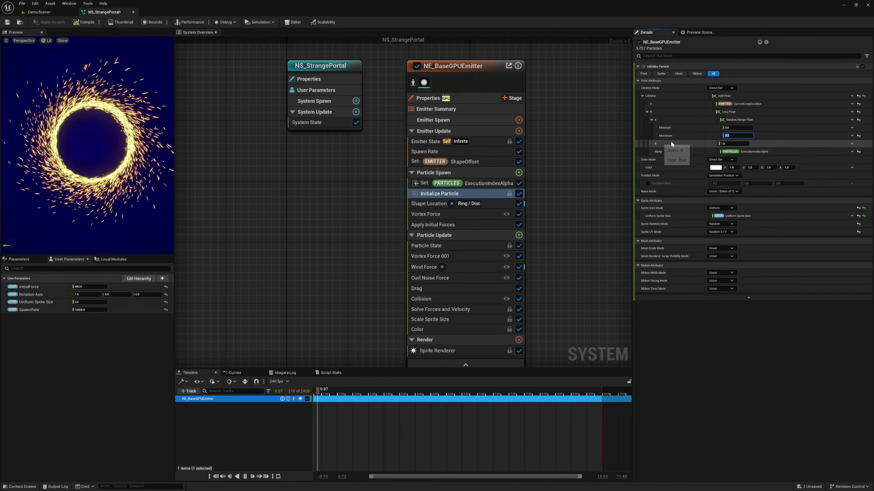
Drive the Lifetime lerp's B input with Random Range Float from 0.5 to 1.0, and review the ExecutionIndexAlpha curve
left_click(851, 144)
left_click(780, 206)
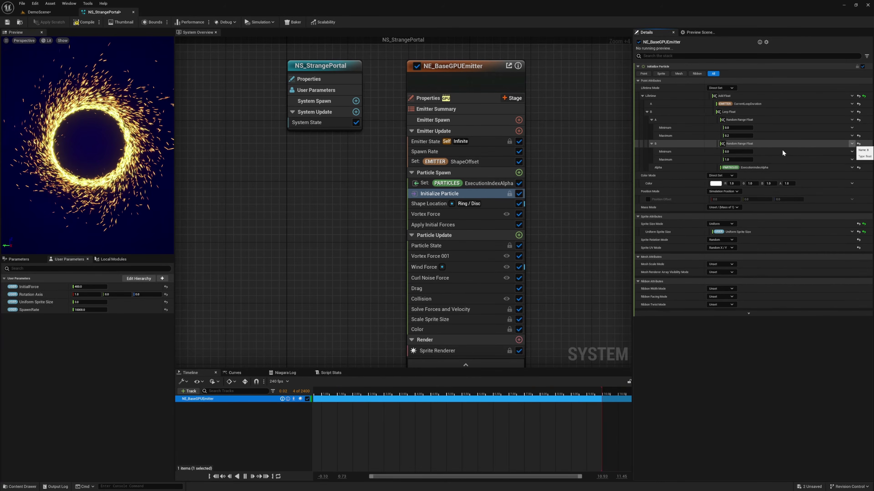
left_click(740, 159)
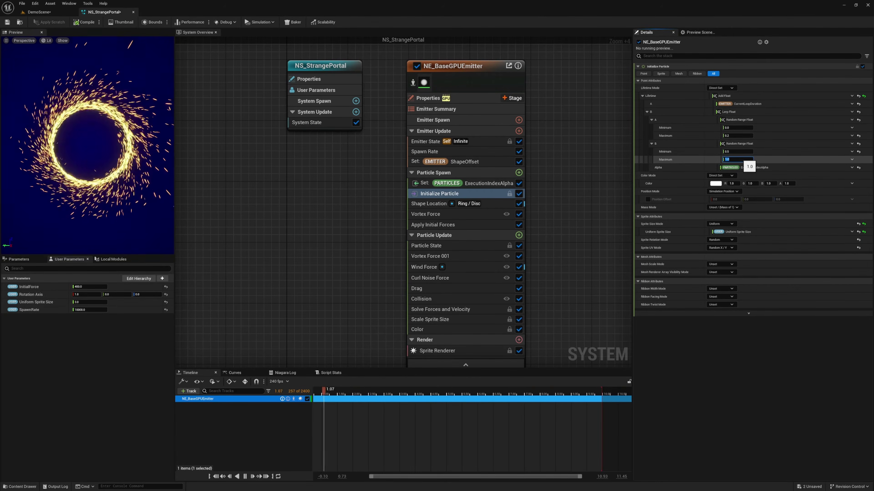
left_click(499, 185)
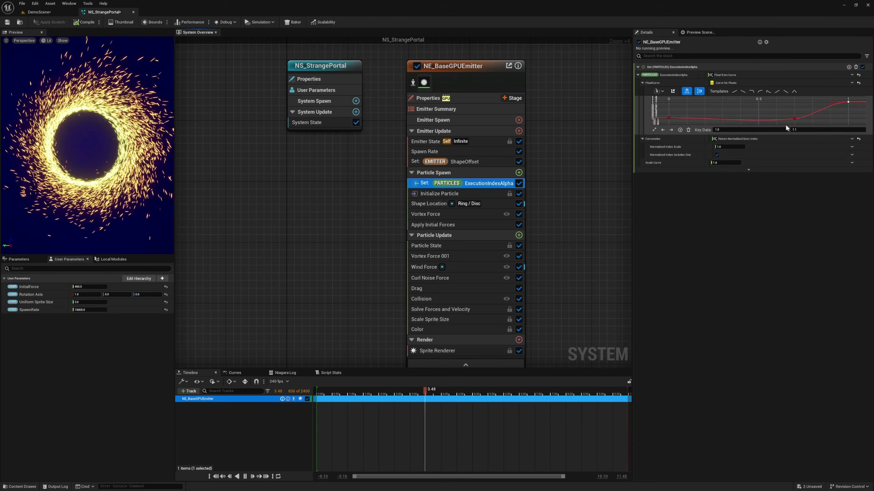
mouse_move(799, 121)
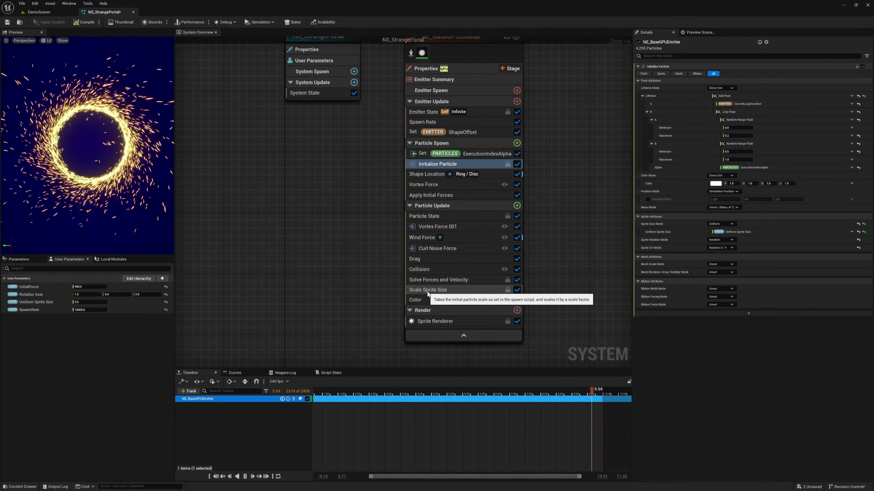
In Scale Sprite Size, use Lerp Vector 2 for the Vector2D input, with A at 0.1, 1.0 and B at 0.2, 0.2
left_click(428, 291)
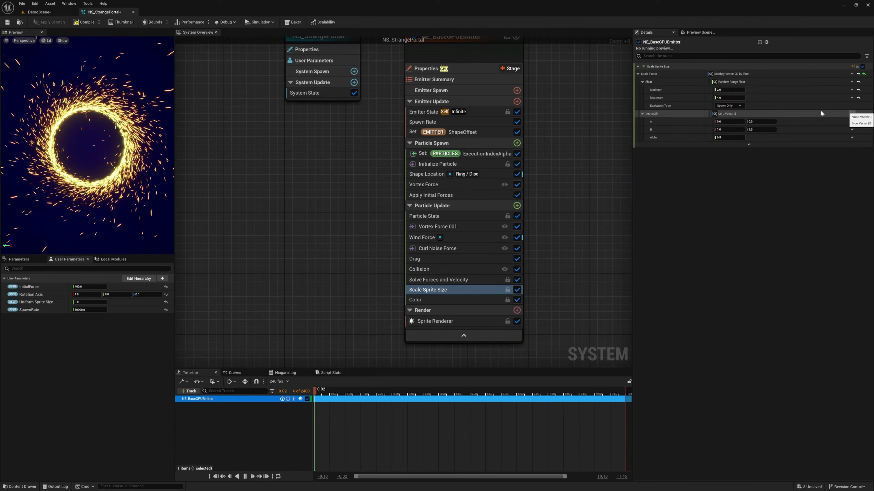
left_click(759, 121)
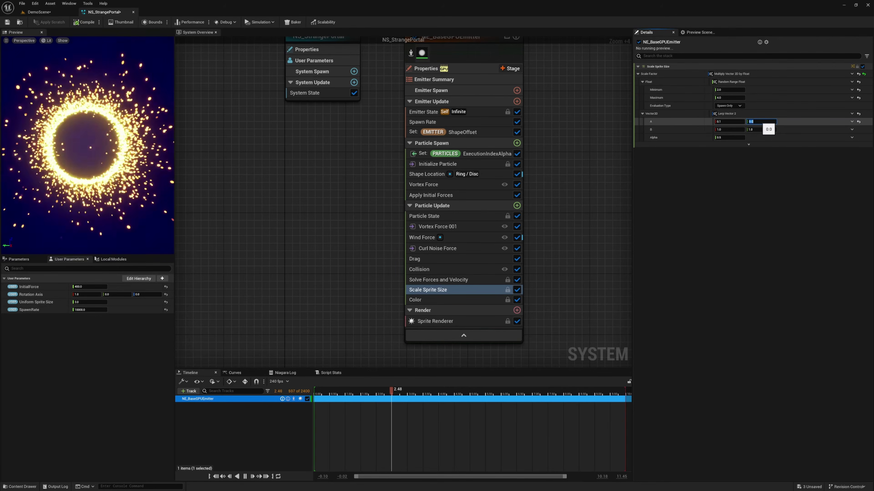
type("1")
left_click(728, 129)
type(".2")
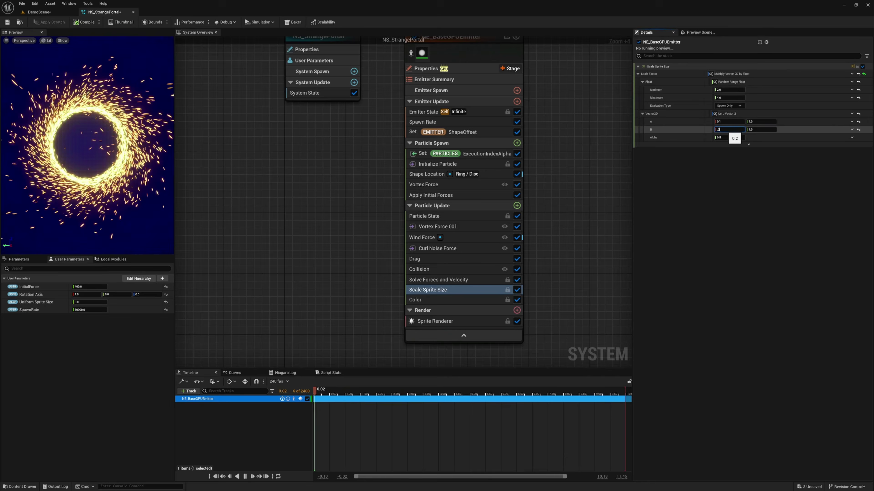
key("Tab")
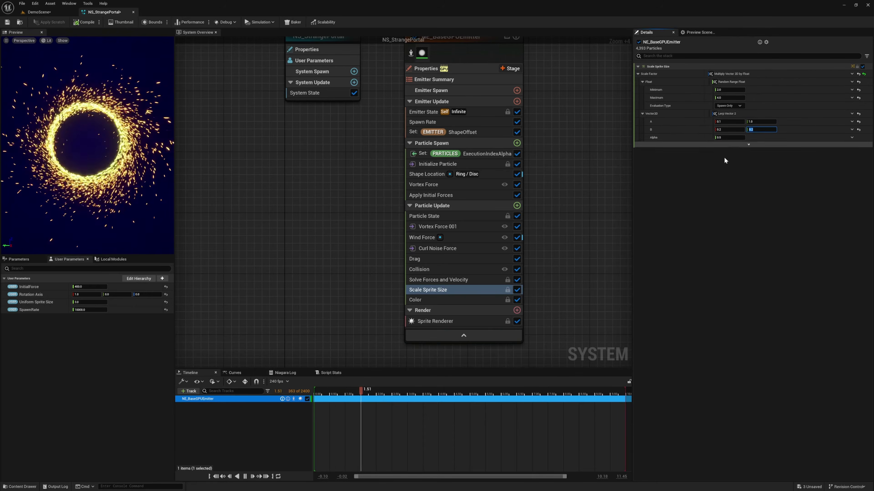
Drive the sprite size lerp's Alpha with Float from Curve, using a smooth ramp-up with a key at time 0.7, value 0.1
left_click(851, 137)
type("cur")
key("Return")
left_click(781, 155)
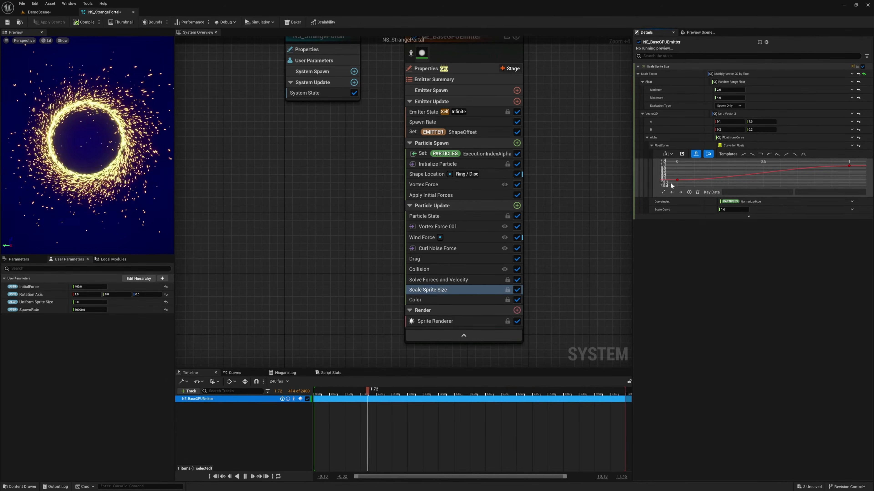
Replace Scale Sprite Size's Float input with a Float from Curve easing down after about 0.7, and paste the Random Range Float into its Scale Curve
left_click(863, 84)
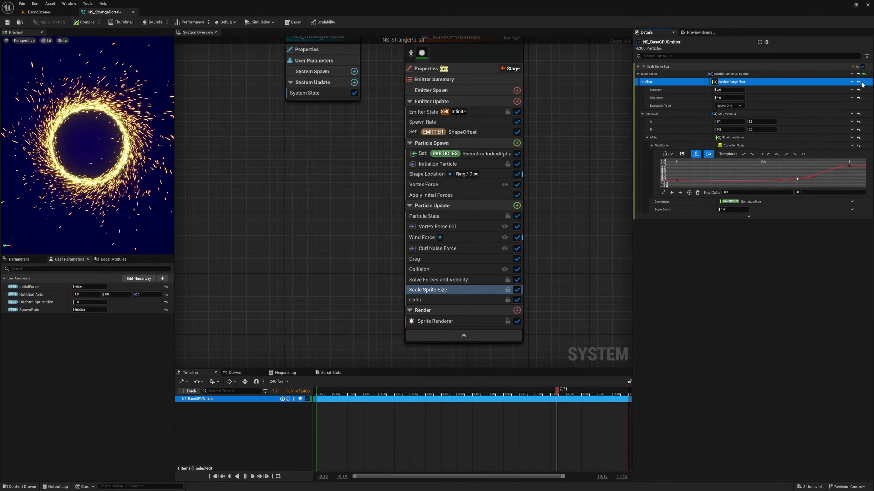
left_click(852, 82)
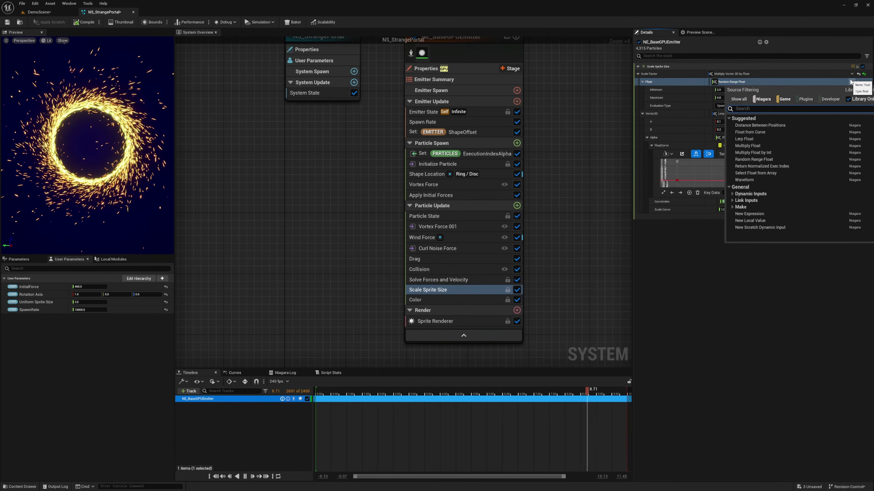
left_click(851, 82)
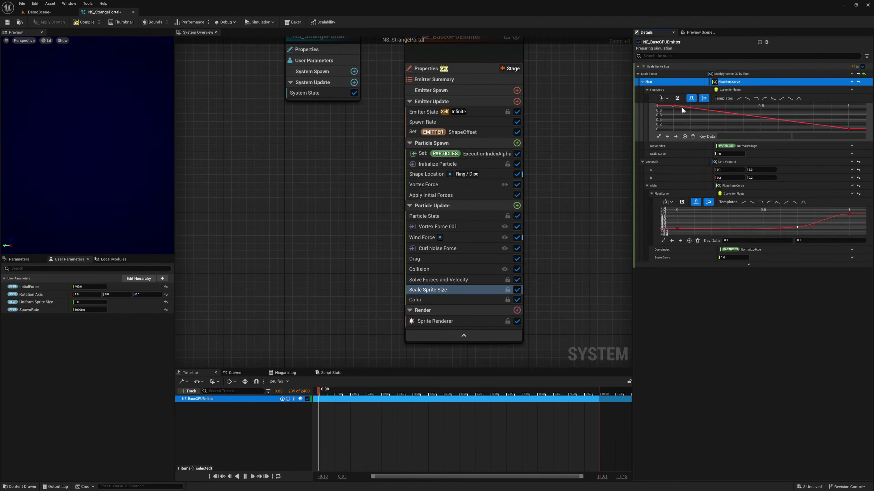
left_click(756, 99)
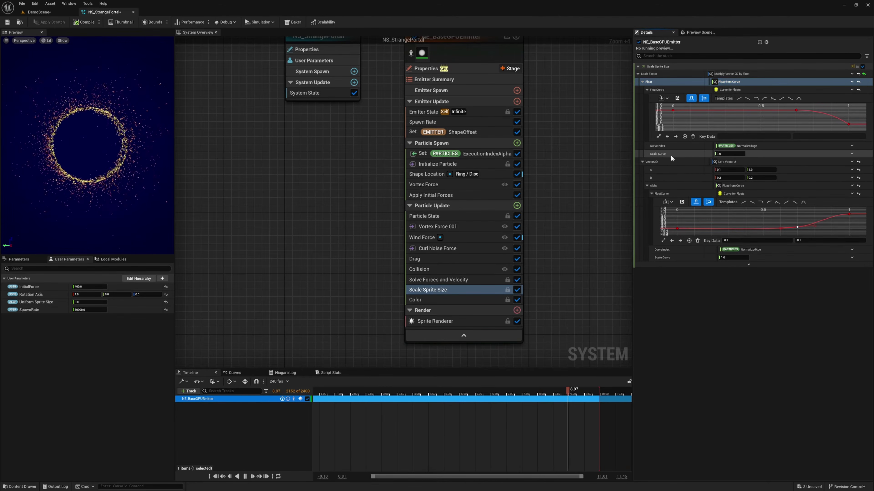
right_click(672, 158)
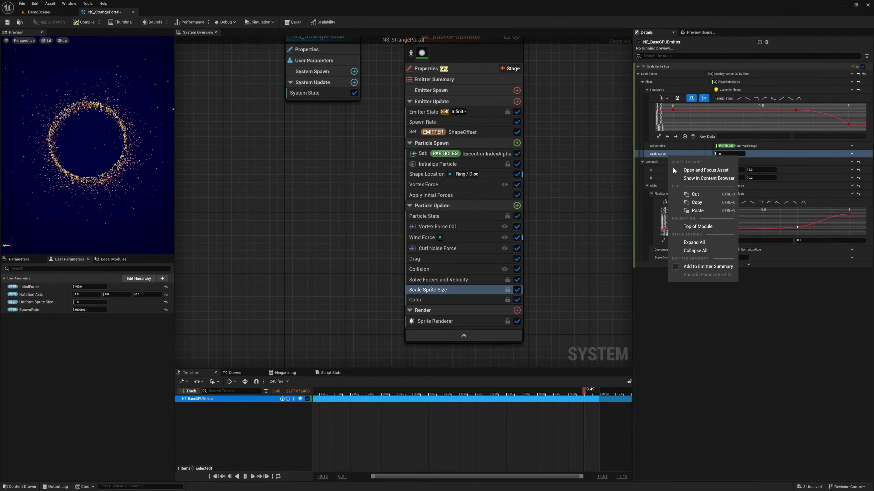
left_click(693, 211)
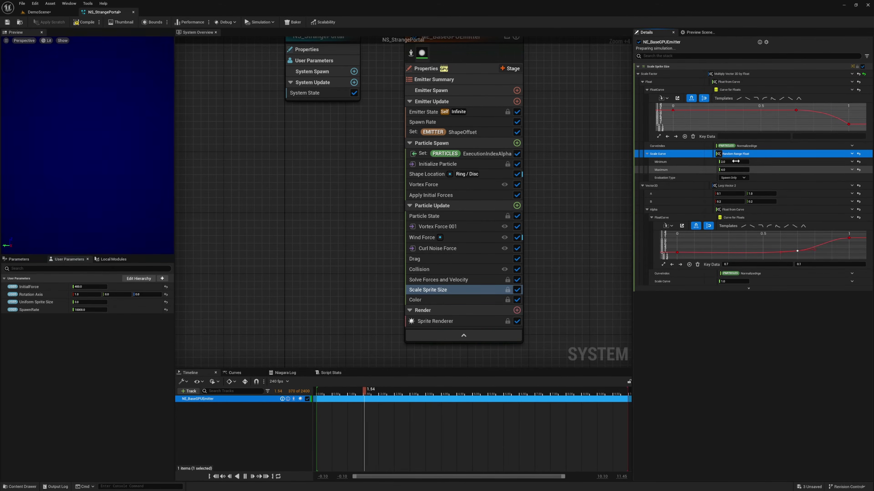
Switch to the DemoScene level, try several InitialForce values on the NS_StrangePortal actor and set it to 500
left_click(39, 12)
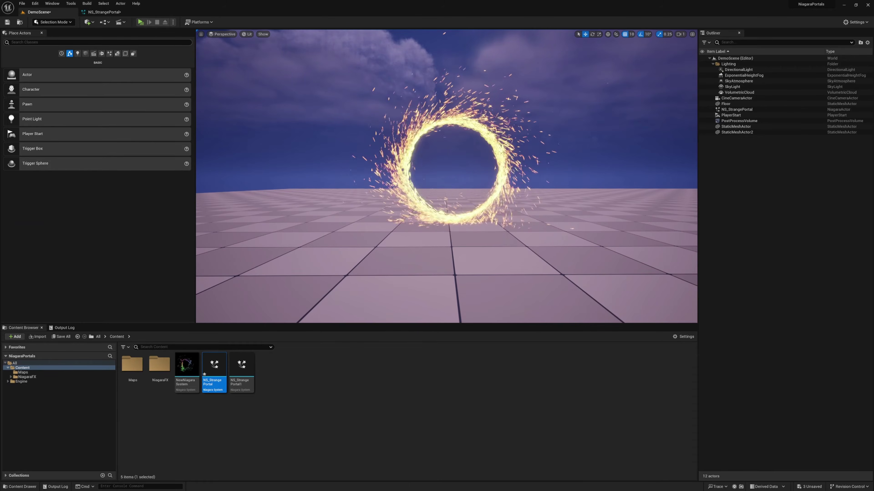
key("w")
right_click_drag(503, 160, 572, 183)
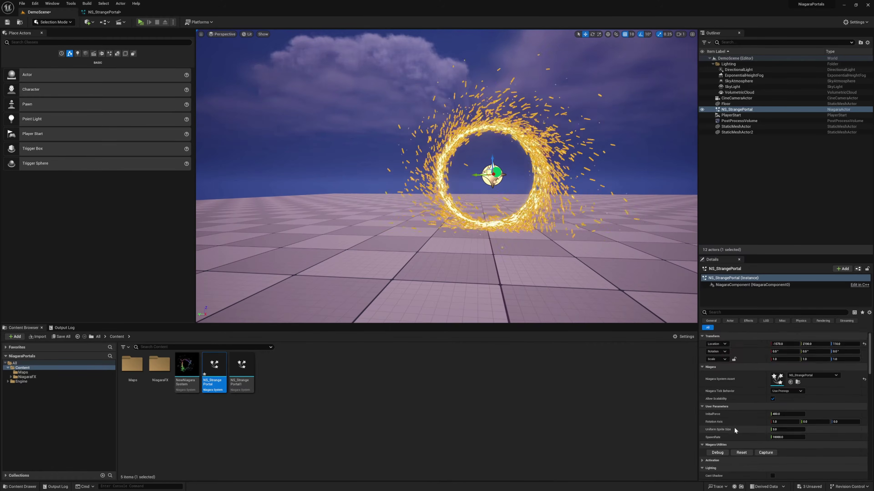
scroll(735, 431, "down", 3)
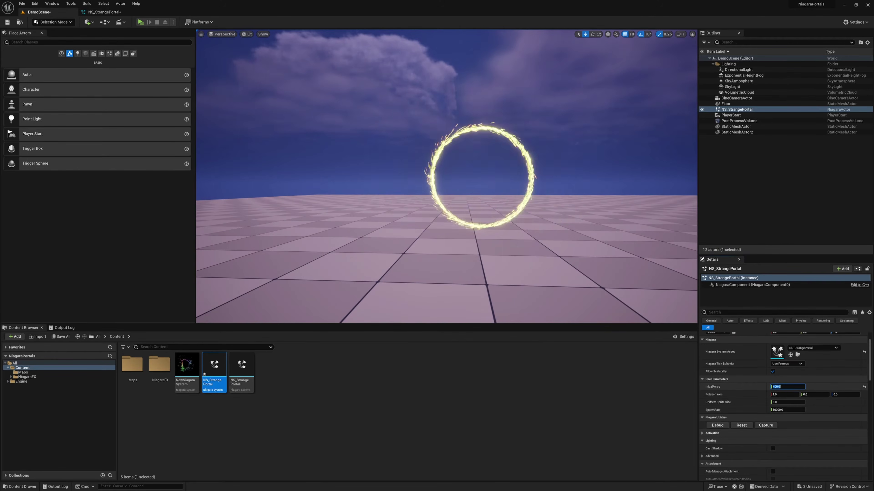
type("2")
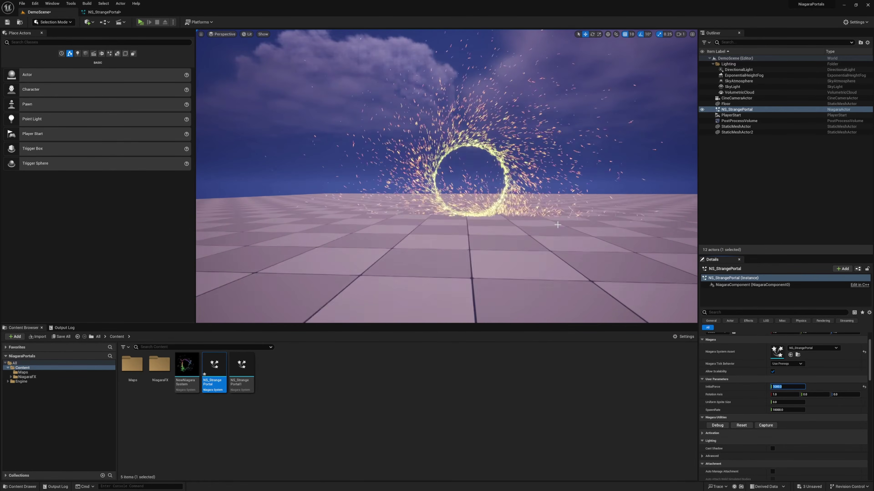
scroll(474, 232, "up", 2)
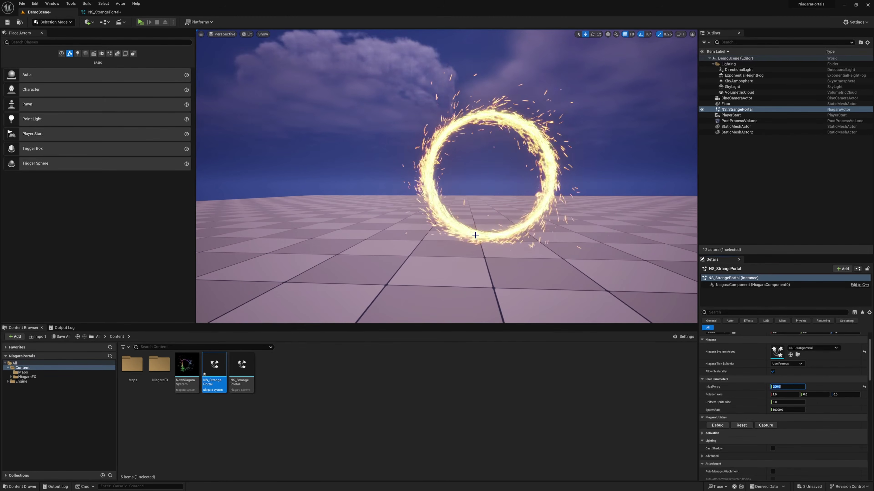
left_click(794, 384)
type("500")
key("Return")
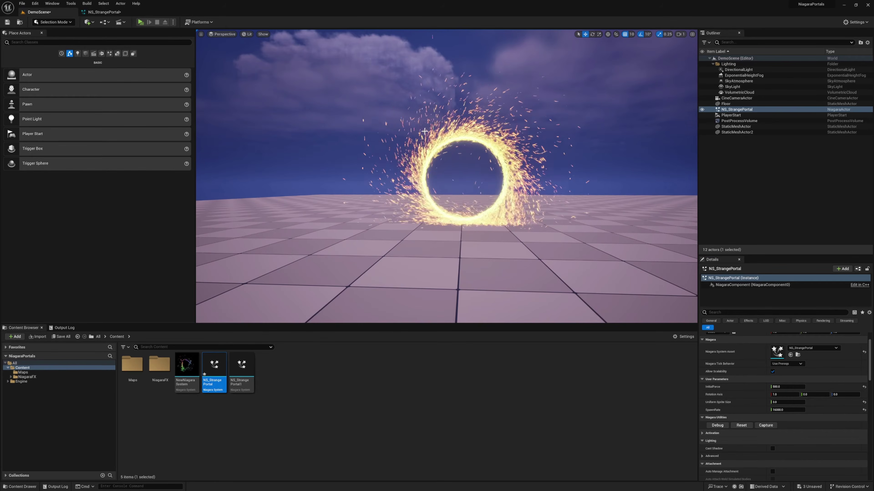
scroll(442, 192, "up", 2)
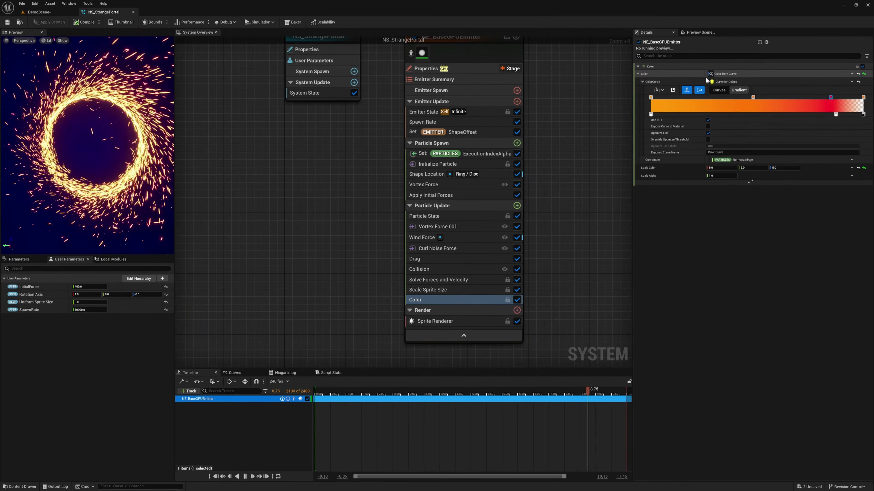
In NS_StrangePortal's Color module, expose the ColorCurve and Scale Color inputs as new user parameters
left_click(852, 82)
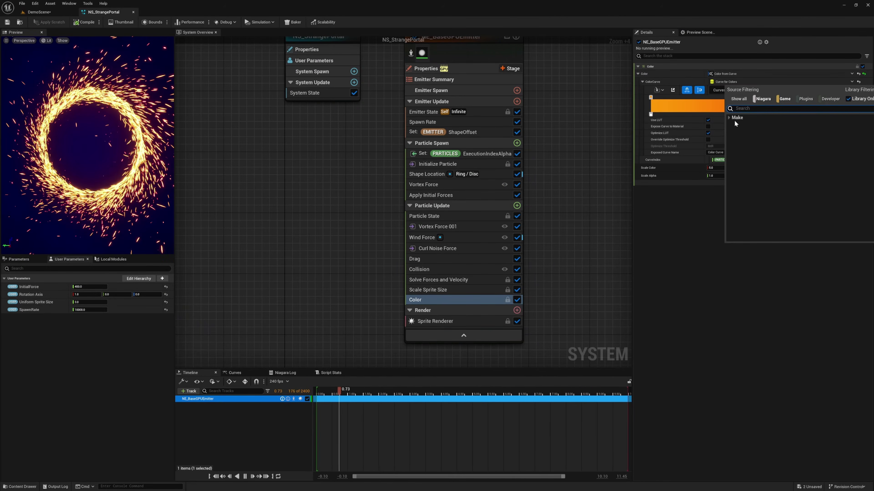
left_click(760, 152)
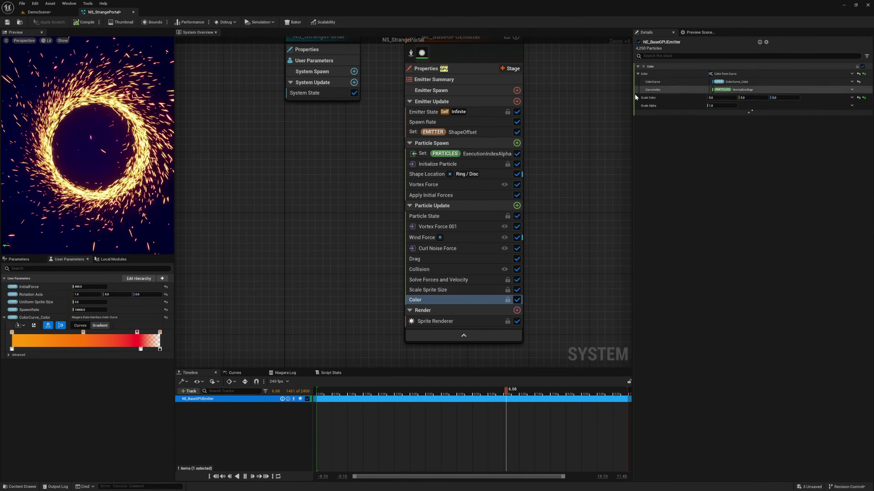
left_click(851, 98)
left_click(733, 222)
left_click(769, 241)
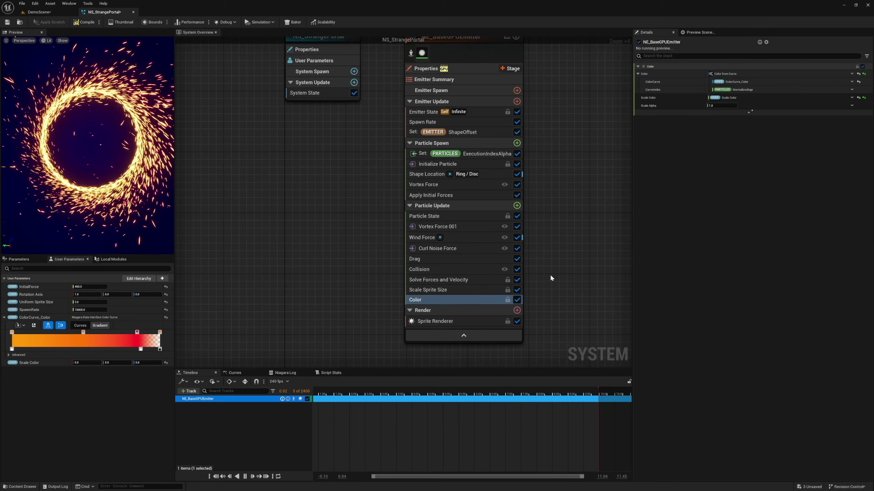
On the NS_StrangePortal actor in DemoScene, try 25 for Scale Color's first component, return it to 5, and try 25 for the second
left_click(56, 12)
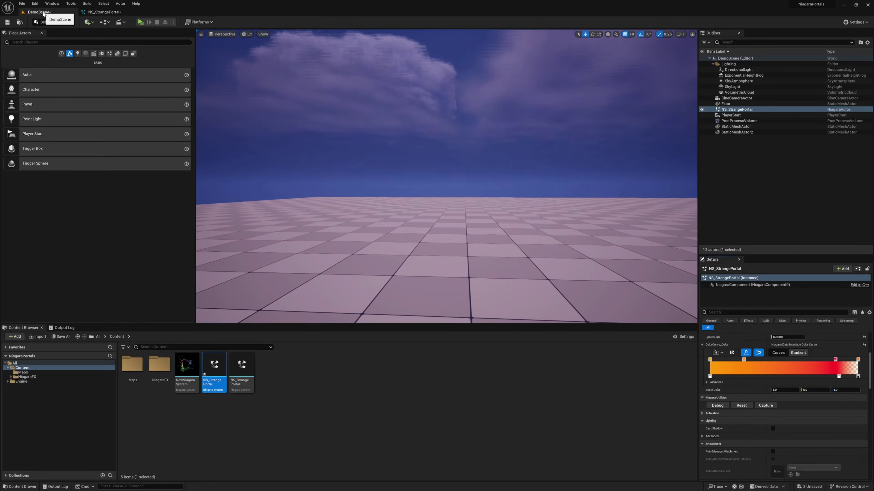
left_click(788, 389)
type("25")
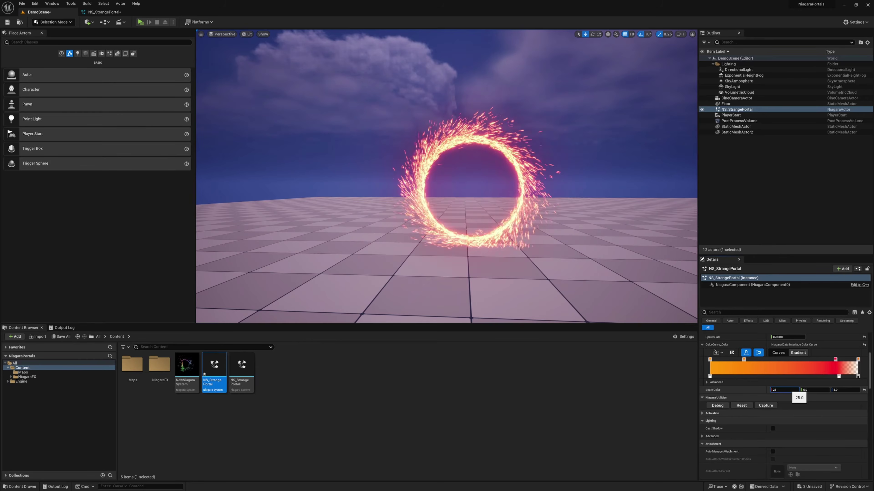
key("Return")
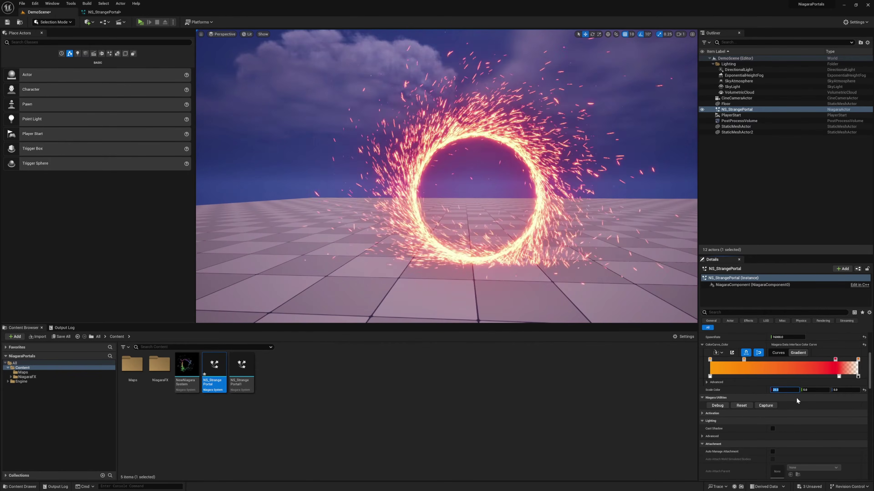
type("5")
key("Return")
left_click(816, 390)
type("25")
key("Return")
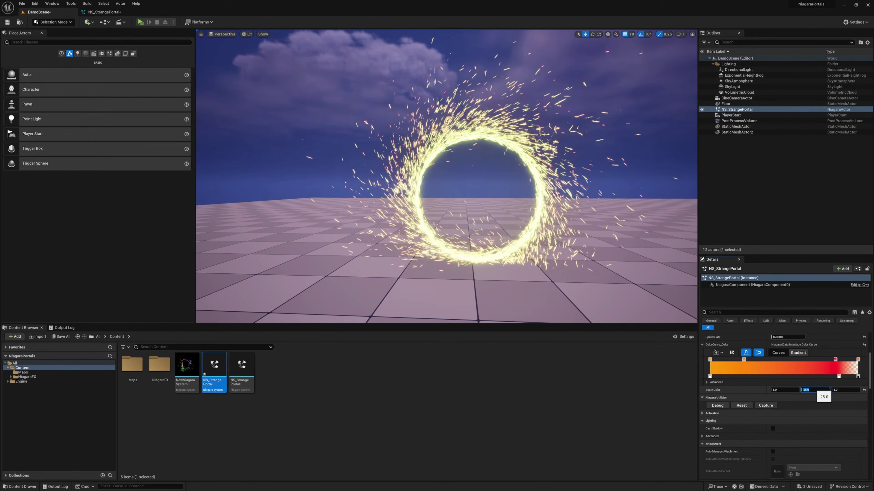
left_click(838, 391)
type("150.0")
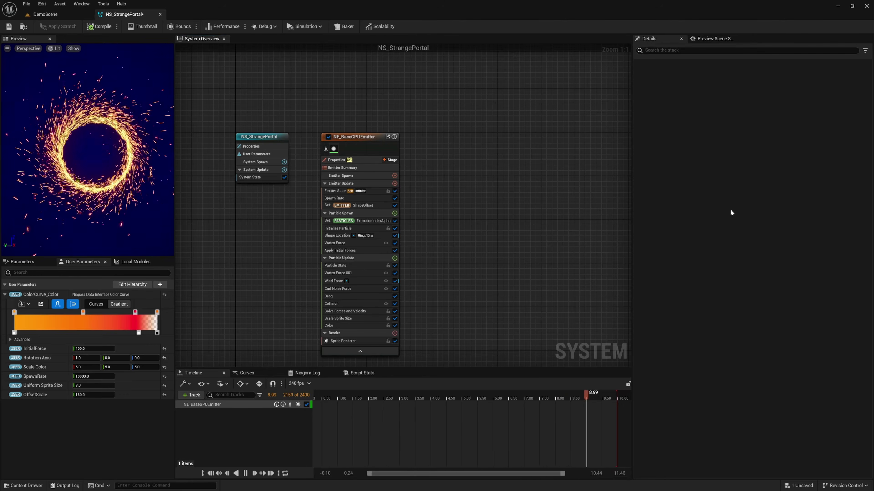
In NS_StrangePortal, duplicate the NE_BaseGPUEmitter emitter and open the copy's Shape Location module
left_click(358, 144)
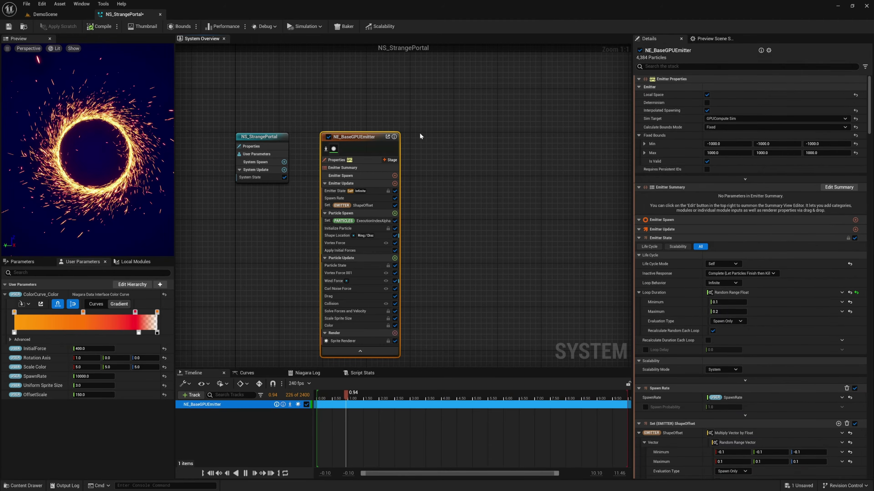
key("ctrl+d")
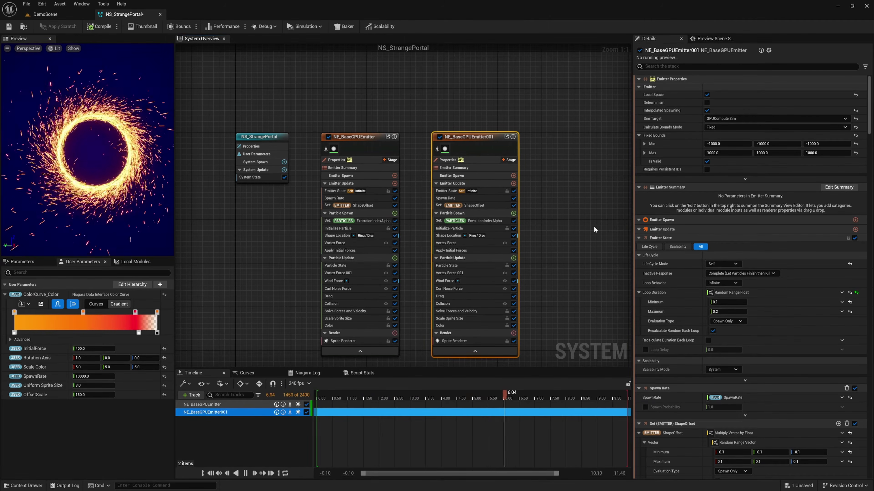
right_click_drag(545, 216, 508, 187)
scroll(395, 122, "up", 2)
right_click_drag(597, 285, 581, 241)
scroll(582, 242, "down", 1)
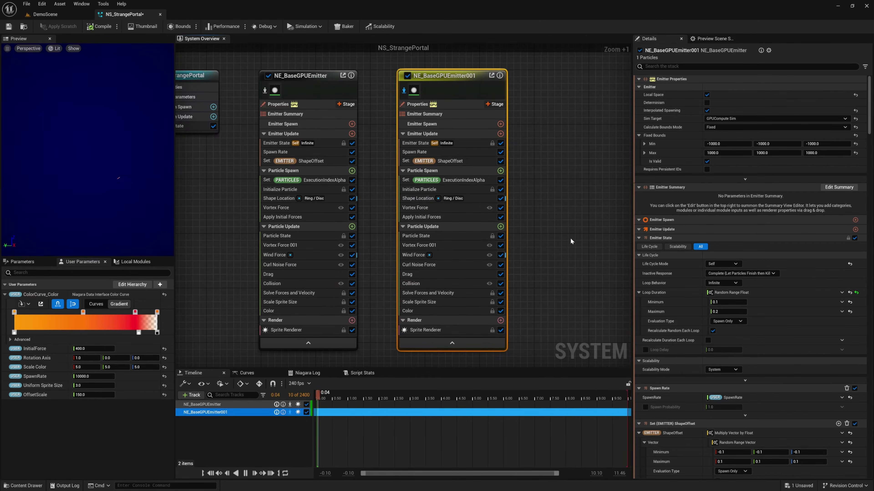
left_click(412, 199)
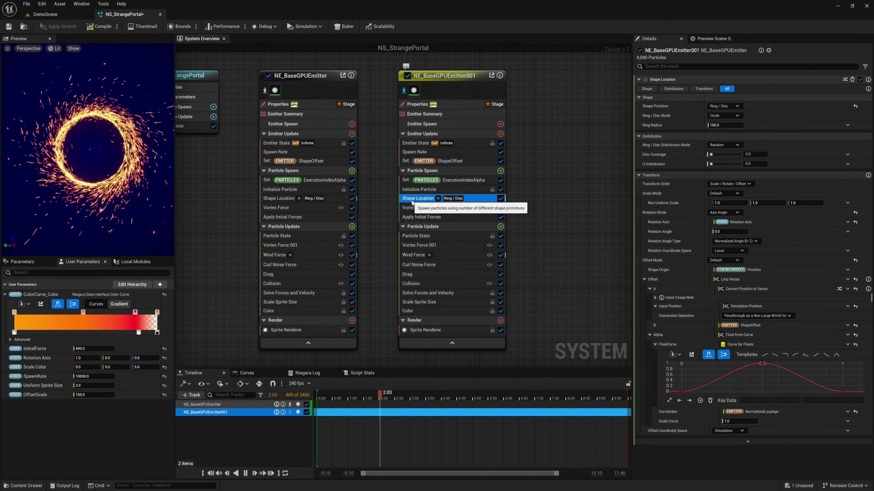
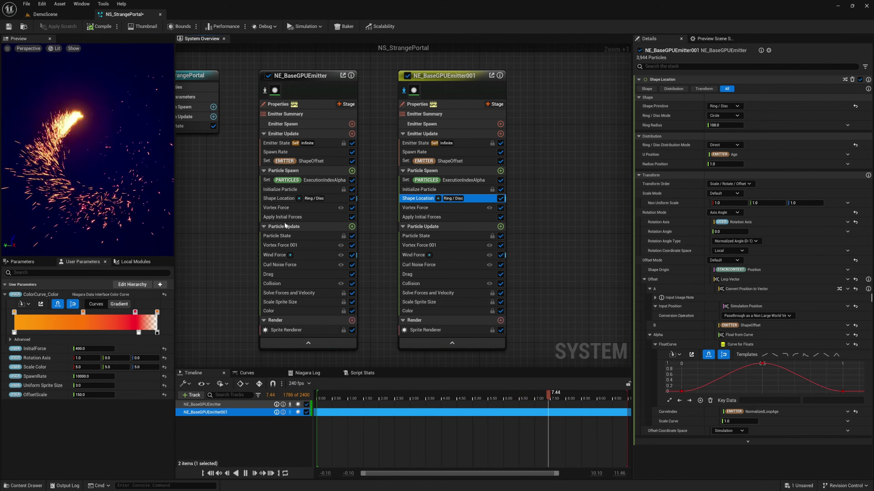
In the copy's Scale Sprite Size module, apply the fast ramp-up curve template to the lerp's Alpha and inspect the effect in DemoScene
left_click(421, 305)
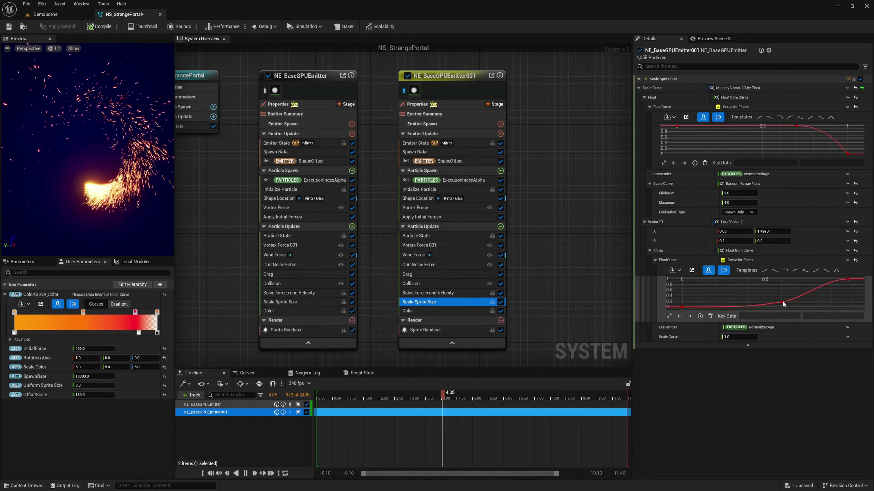
left_click(795, 272)
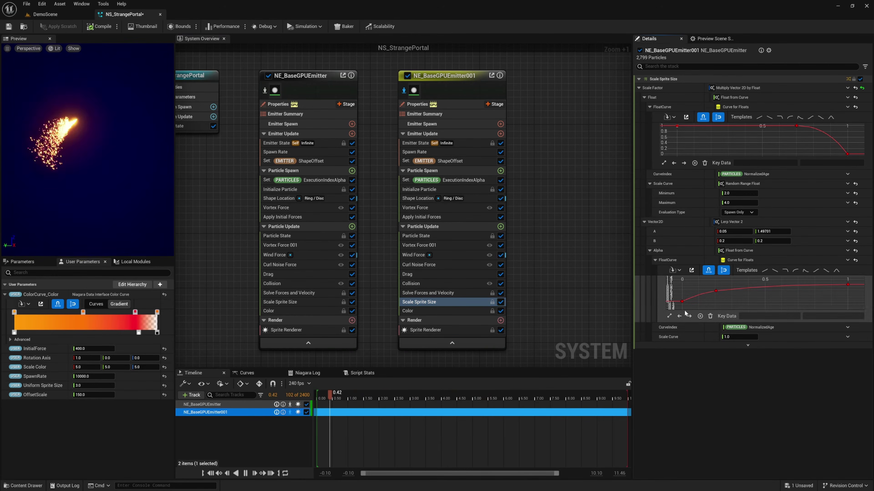
left_click(60, 16)
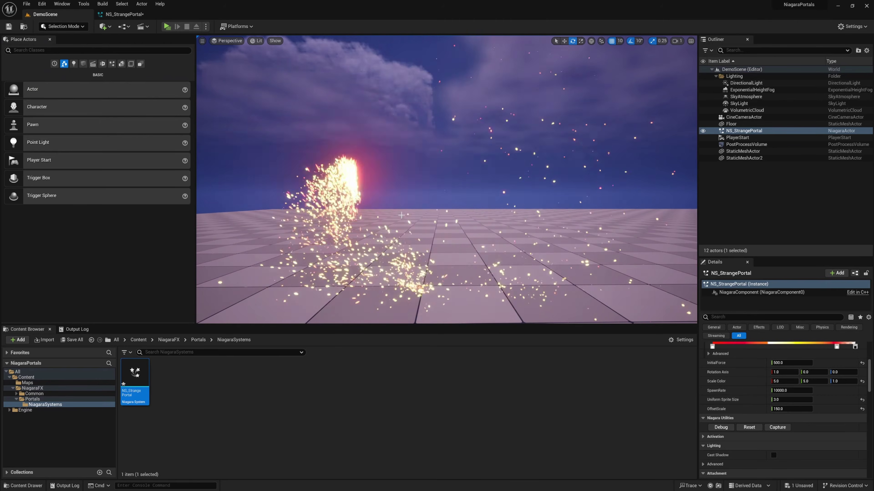
scroll(396, 220, "down", 2)
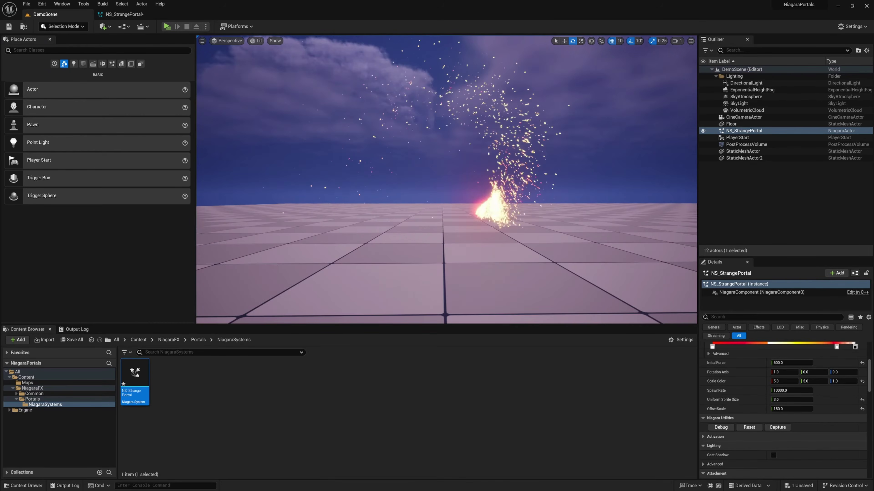
middle_click_drag(396, 220, 396, 201)
In the duplicated emitter's Shape Location module, replace the Ring Radius value with a Random Range Float
left_click(146, 15)
left_click(418, 198)
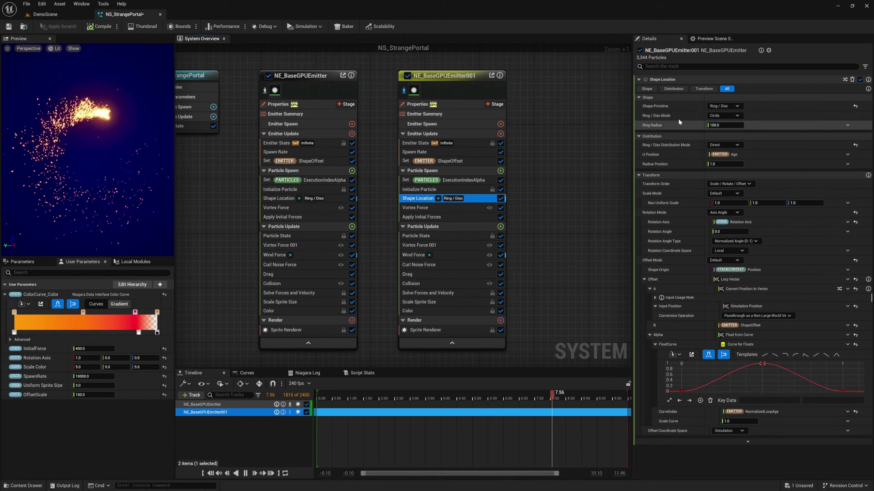
left_click(848, 126)
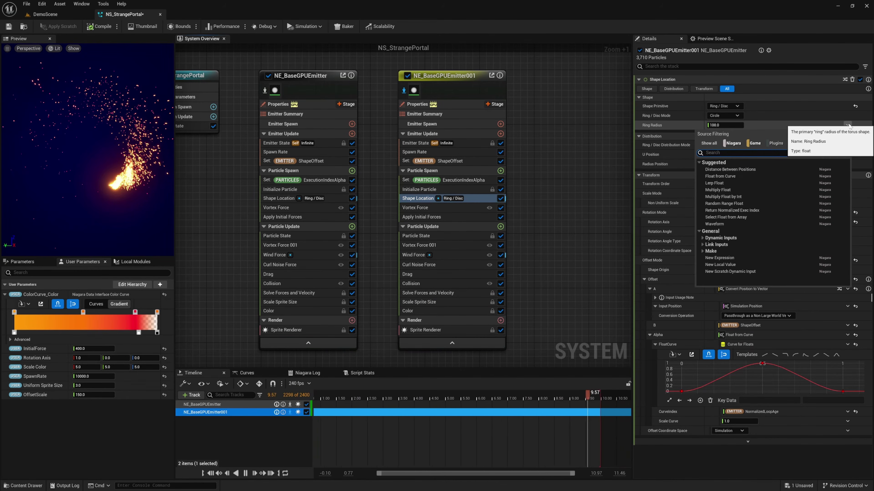
type("ra")
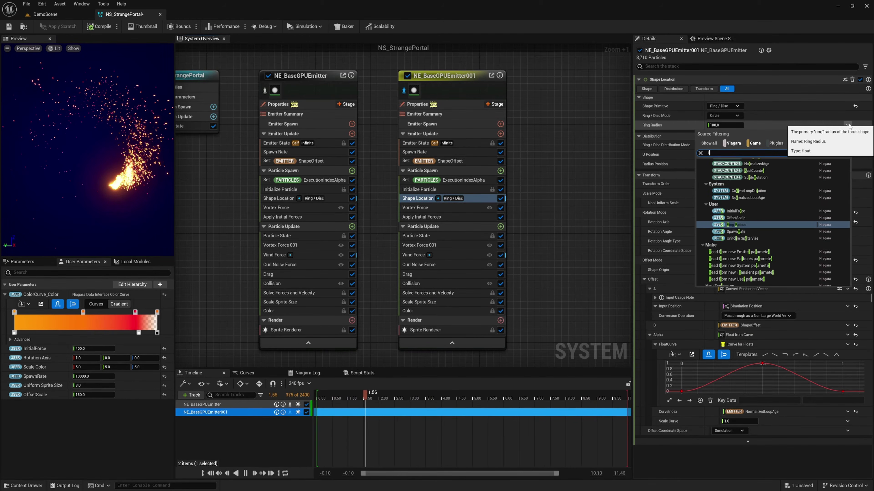
type("nd")
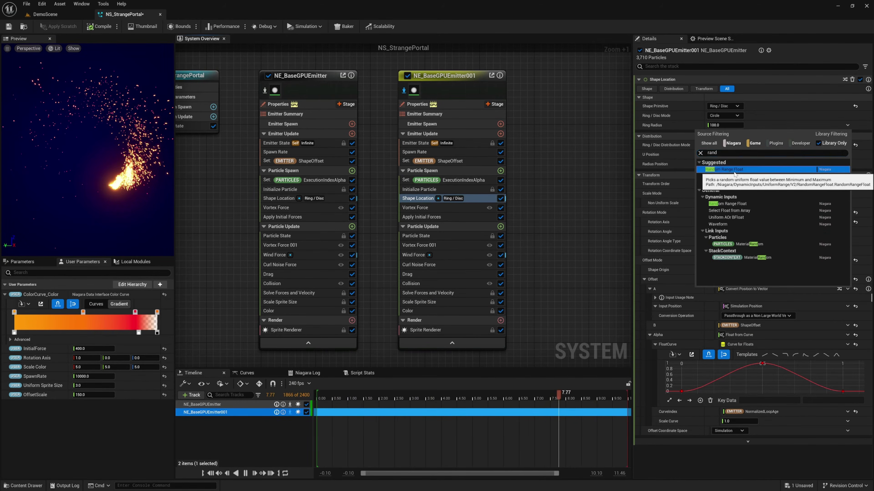
left_click(733, 168)
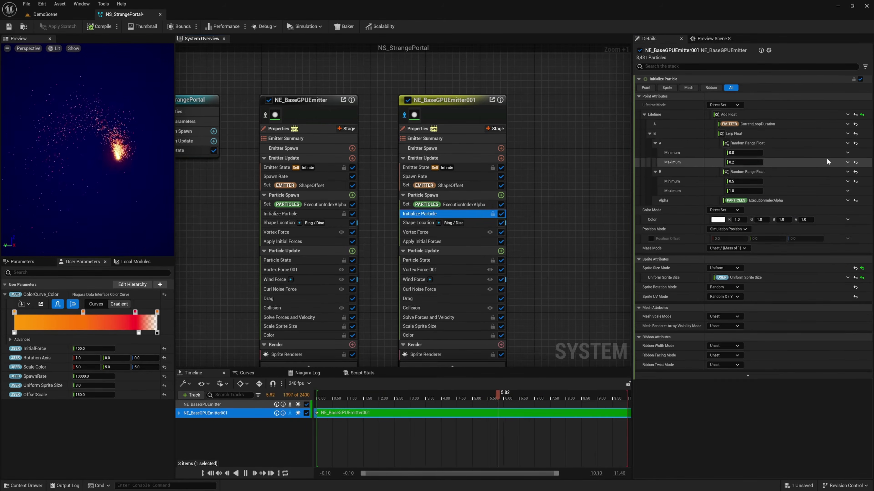
In the copy's Initialize Particle module, replace the Lerp Float in Lifetime's B input with a Random Range Float
left_click(847, 134)
type("ran")
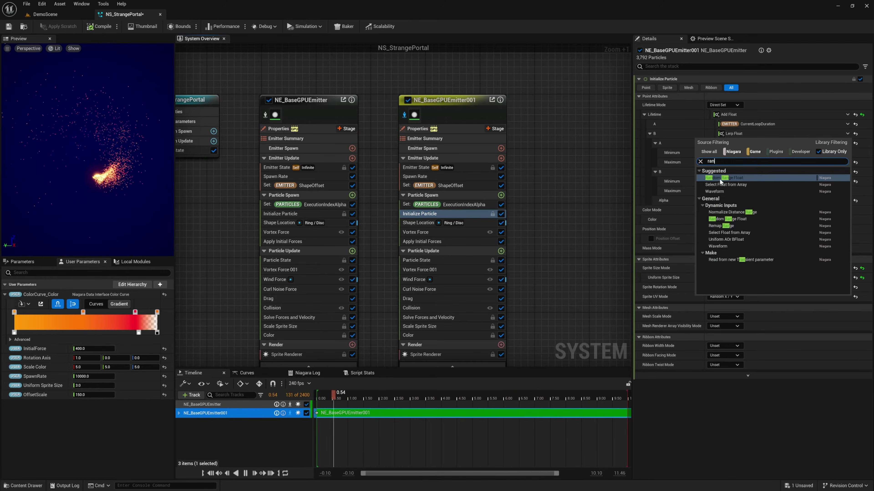
left_click(720, 179)
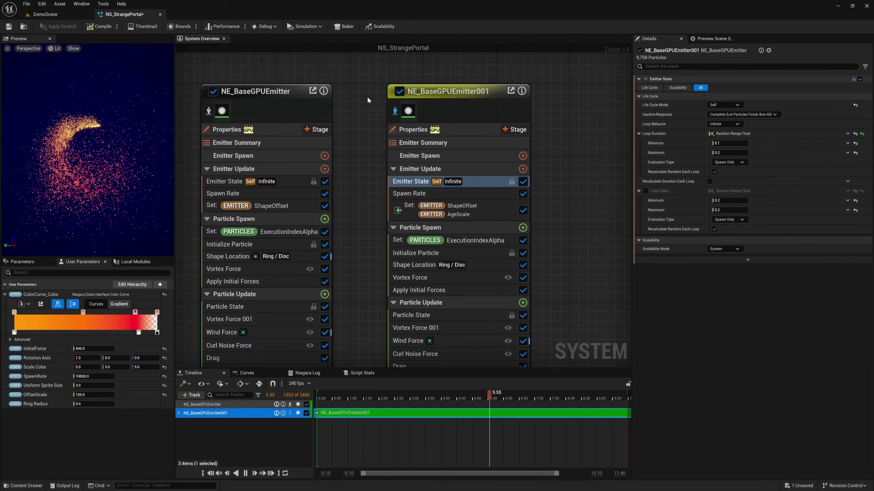
Stop isolating NE_BaseGPUEmitter001, set its Scale Sprite Size Scale Curve range to minimum 2 and maximum 4, and view the effect in DemoScene
left_click(395, 111)
right_click_drag(399, 261, 371, 142)
left_click(402, 287)
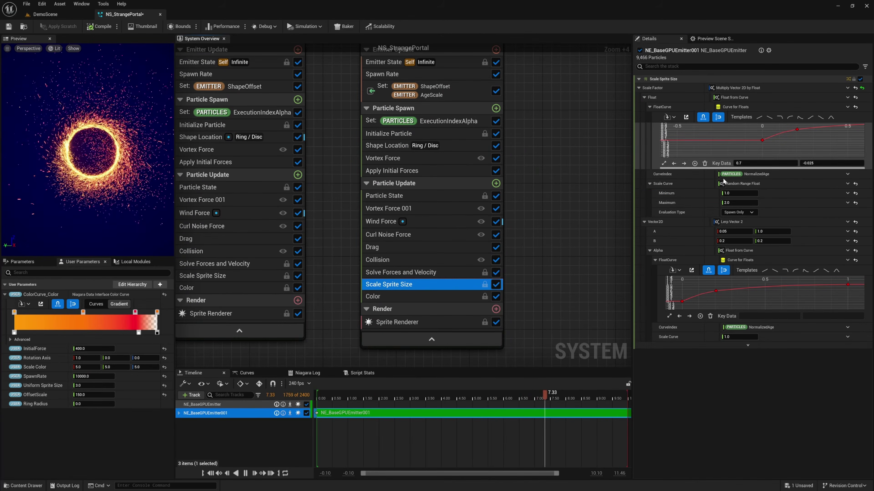
left_click(732, 197)
left_click(731, 194)
type("2")
left_click(727, 203)
type("4")
left_click(716, 209)
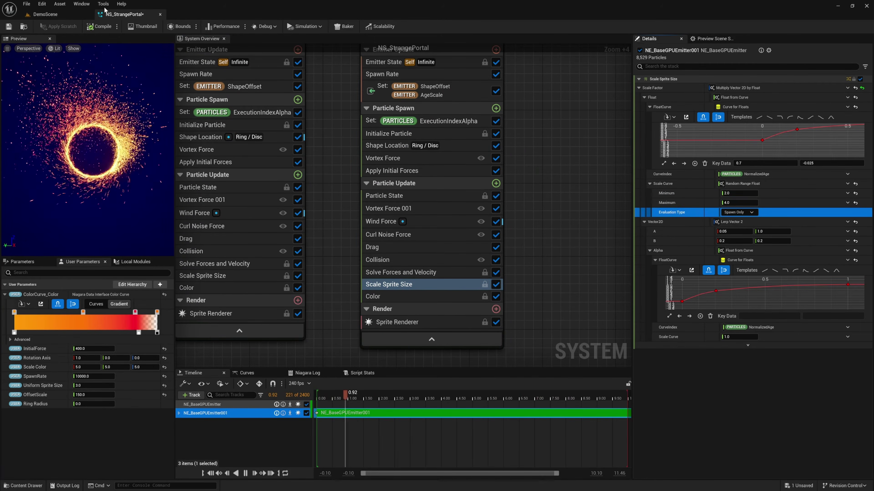
left_click(45, 14)
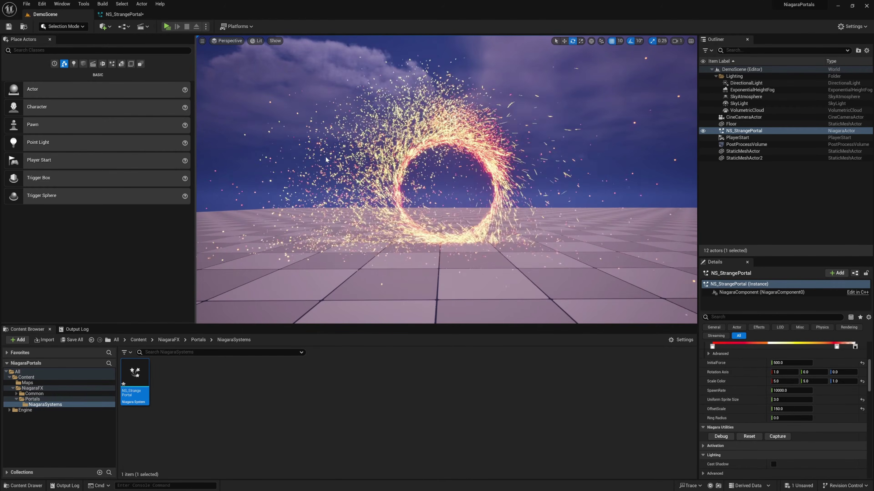
Back in NS_StrangePortal, add a Gravity Force module to the Particle Update group of NE_BaseGPUEmitter001
left_click(117, 15)
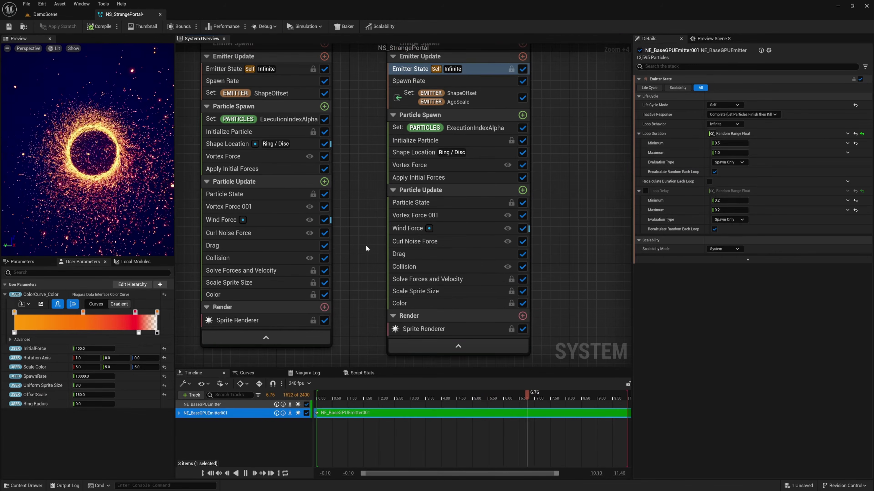
left_click(523, 190)
type("col")
key("Return")
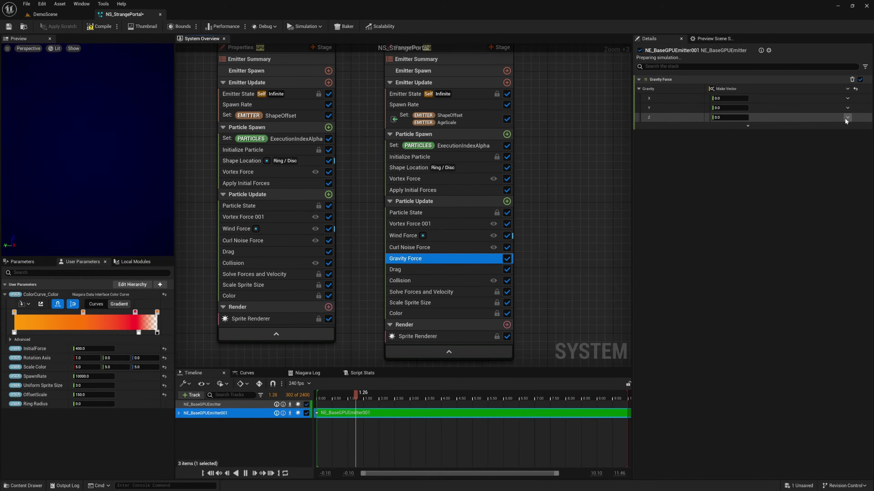
Drive the gravity's Z component with a Float from Curve with Scale Curve -980, and view the effect in DemoScene
left_click(845, 119)
type("cur")
key("Return")
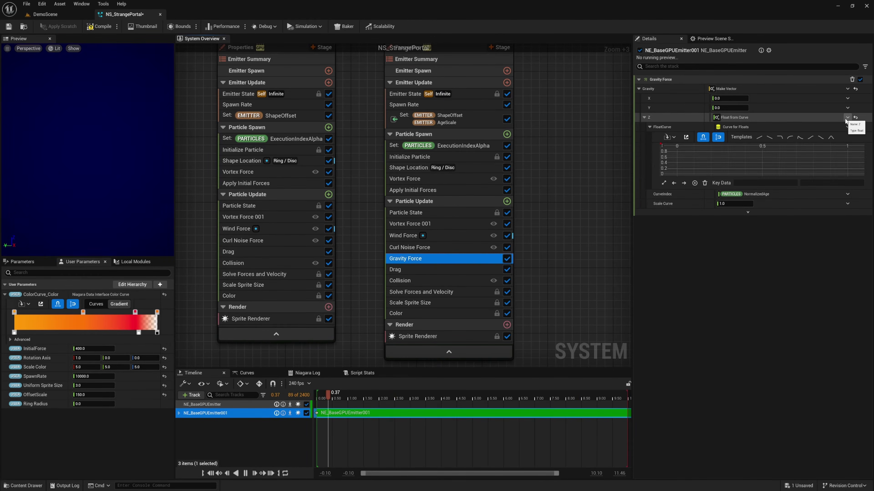
left_click(716, 203)
type("-980")
key("Return")
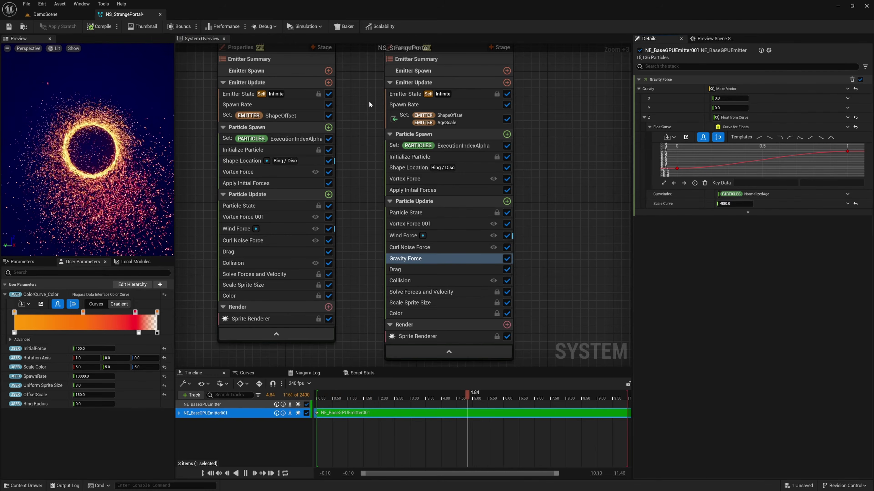
left_click(64, 14)
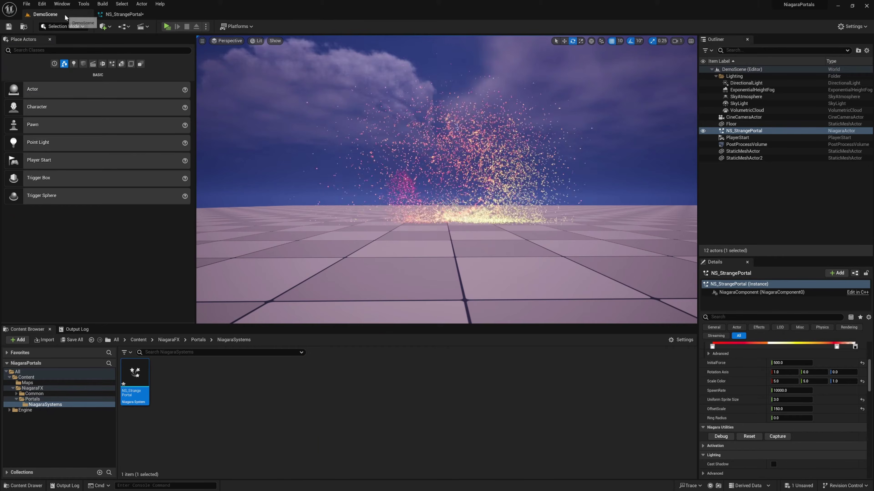
Replace the Spawn Rate input of NE_BaseGPUEmitter001 with a Divide Float and link its A value to the user SpawnRate parameter
mouse_move(185, 142)
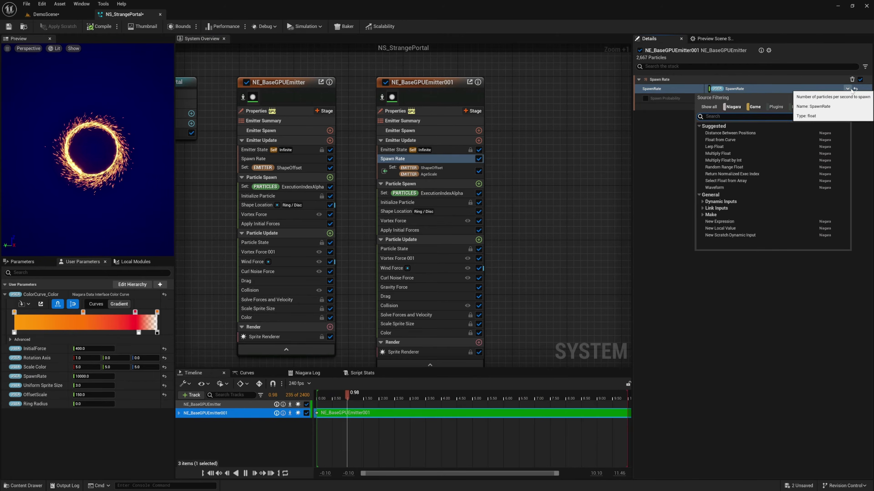
type("div")
left_click(712, 133)
left_click(847, 99)
type("spa")
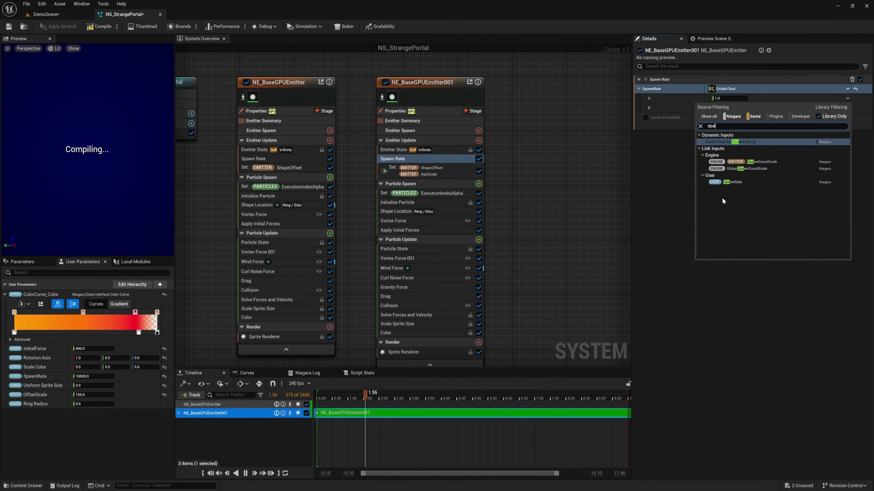
left_click(732, 182)
Set the Divide Float's B input to a Random Range Float with a minimum of 2, and start editing its maximum
left_click(847, 107)
type("ran")
left_click(721, 153)
left_click(724, 118)
type("2")
key("Return")
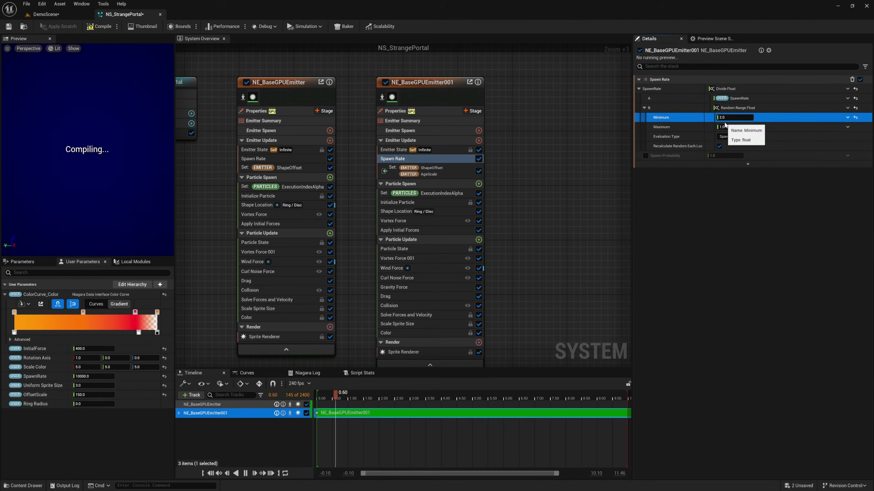
left_click(725, 127)
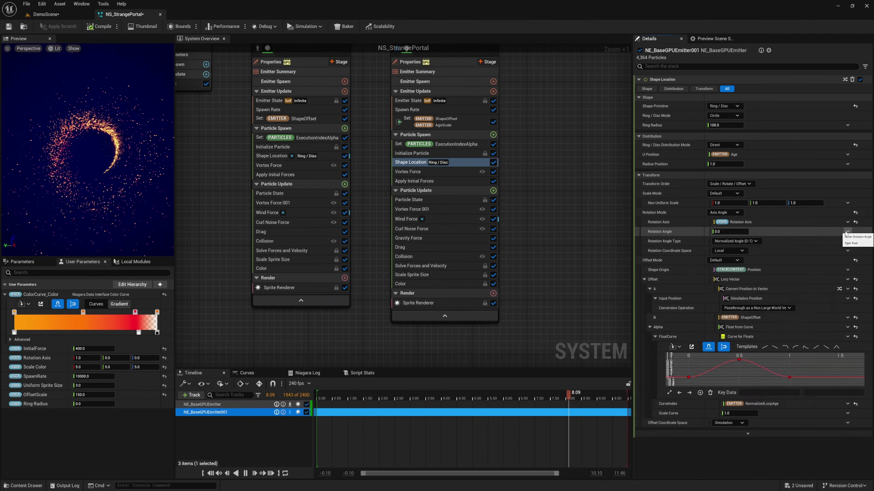
Drive the Shape Location's Rotation Angle with a smoothly rising Float from Curve and link its CurveIndex to the emitter's NormalizedLoopAge
left_click(796, 248)
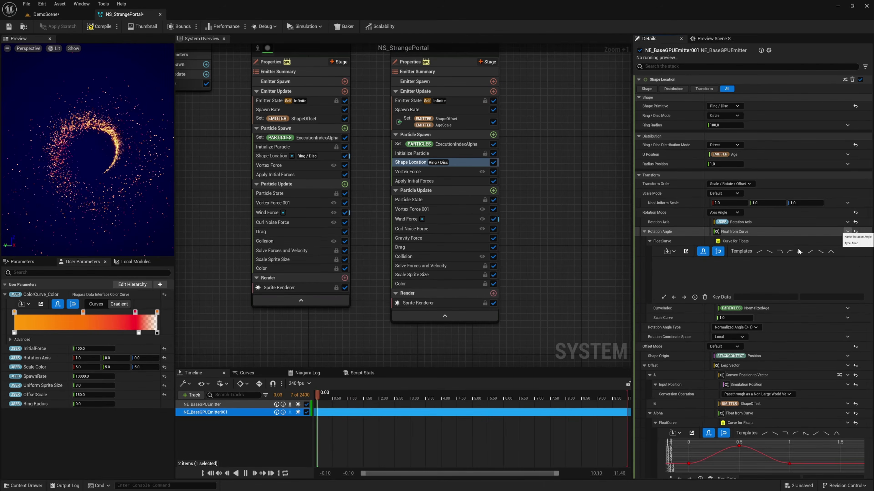
left_click(811, 253)
left_click(841, 308)
type("age")
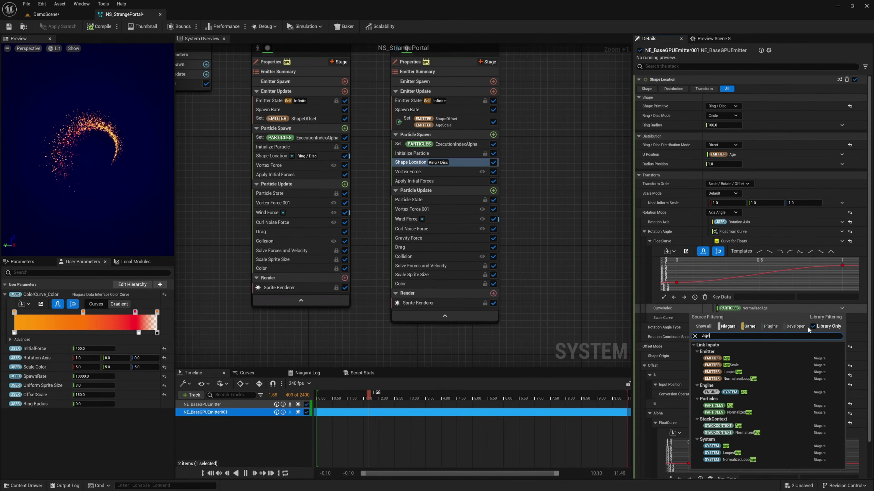
left_click(735, 378)
Set the Shape Location's Radius Position to a Random Range Float with a minimum of 0.9 and a maximum of 1
left_click(721, 174)
type("0.9")
key("Return")
left_click(723, 184)
type("1")
key("Return")
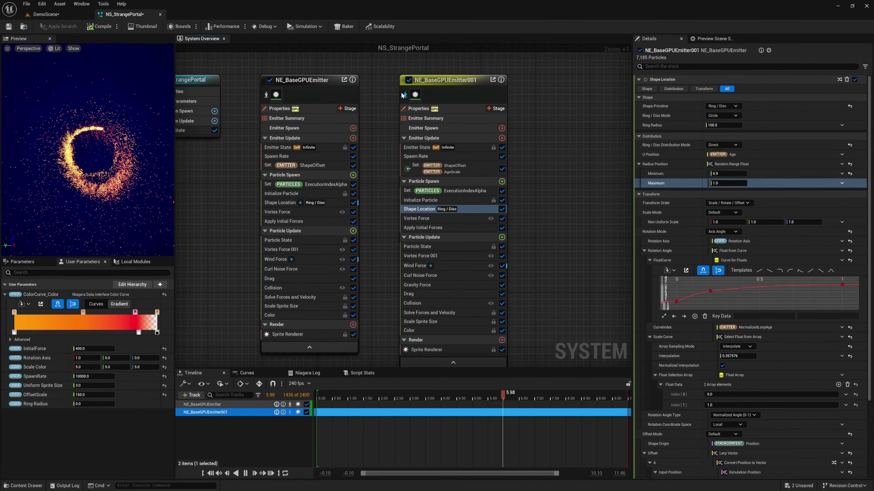
Stop isolating NE_BaseGPUEmitter001 and inspect the complete portal effect up close in DemoScene
left_click(405, 95)
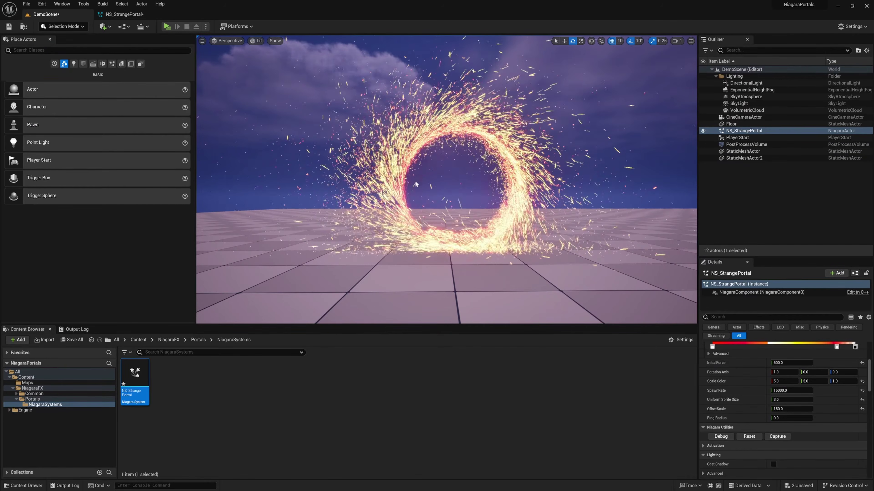
scroll(361, 196, "up", 4)
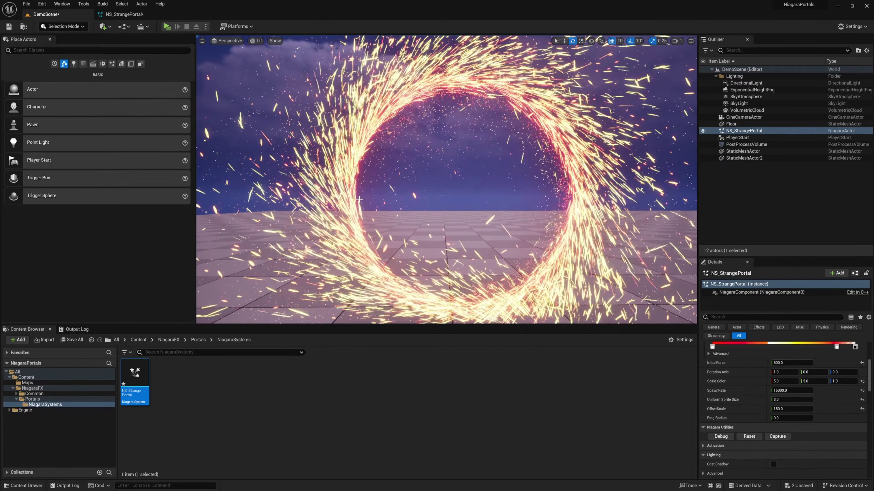
scroll(359, 199, "up", 1)
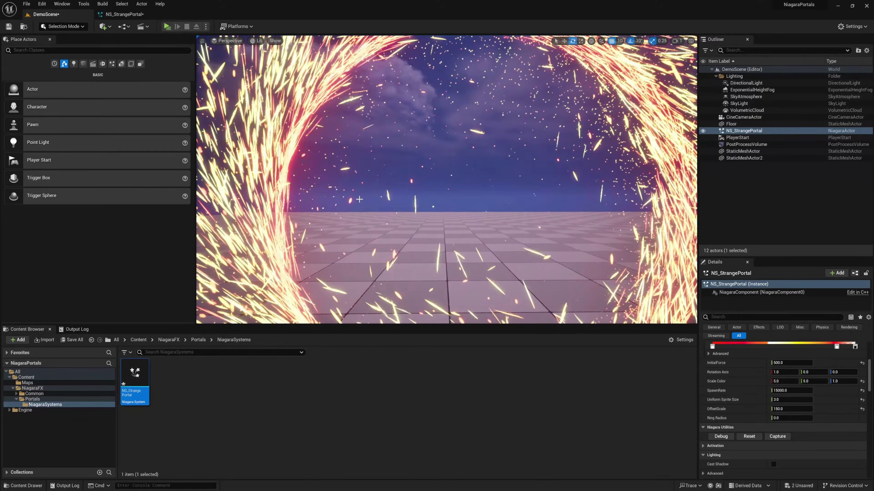
scroll(359, 200, "down", 3)
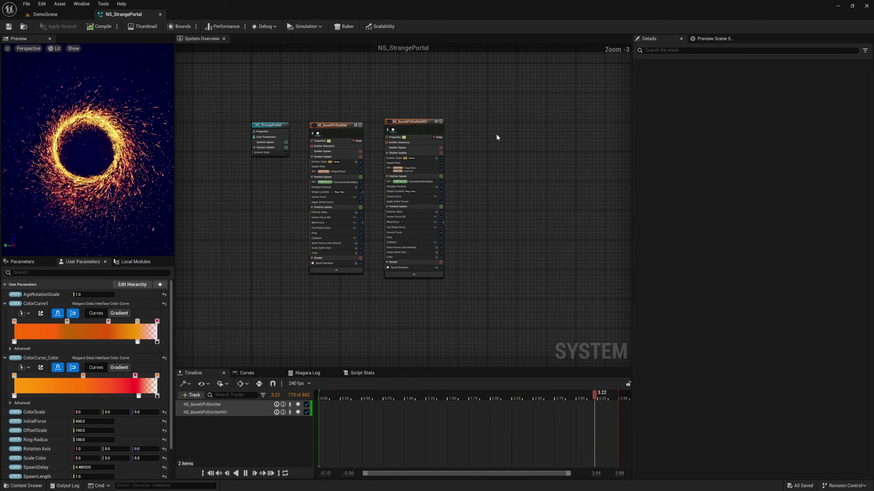
Back in NS_StrangePortal, add a third emitter based on the NE Base GPUEmitter parent emitter
scroll(488, 124, "up", 5)
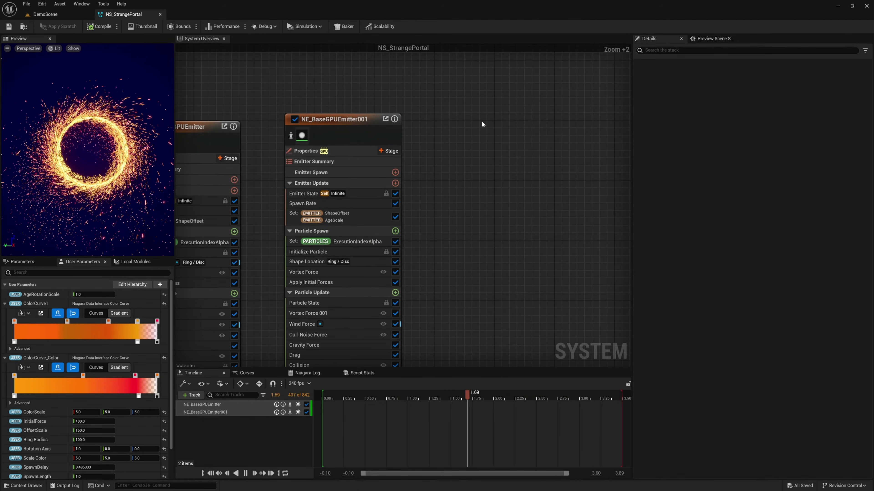
right_click(482, 122)
left_click(490, 131)
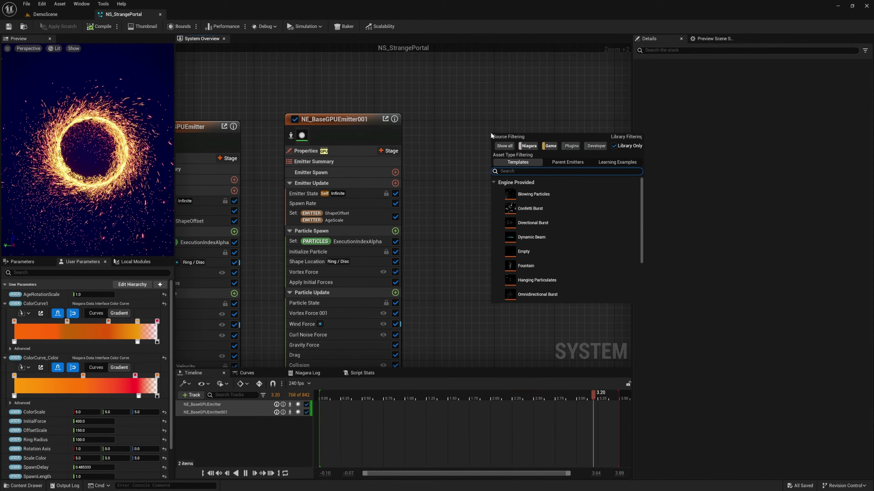
left_click(568, 163)
scroll(548, 250, "down", 5)
left_click(542, 229)
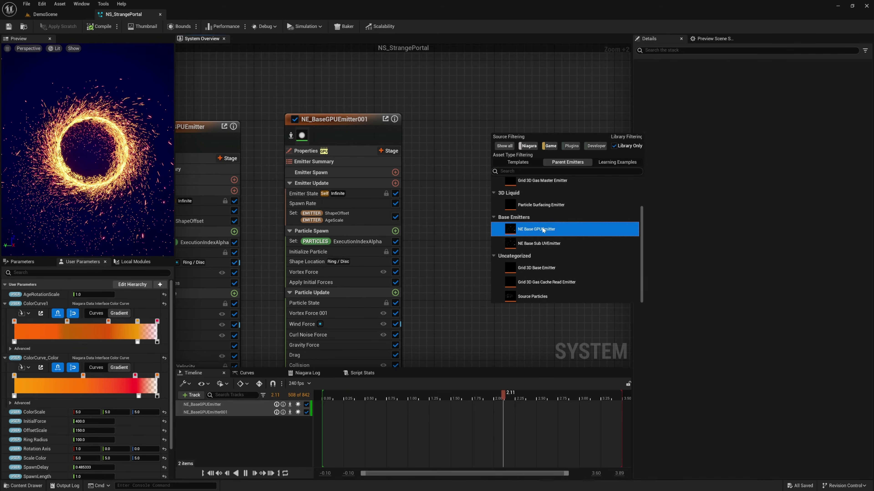
double_click(542, 227)
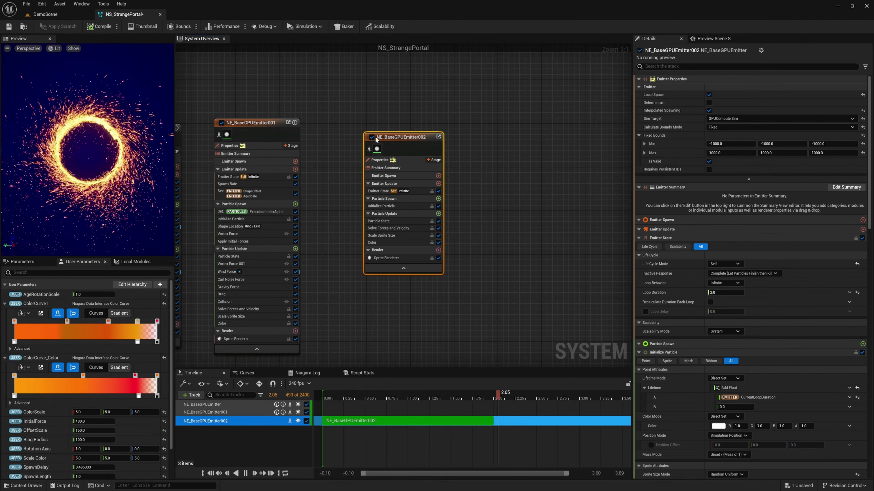
Rename the newly added emitter as Initial Spark
right_click(392, 140)
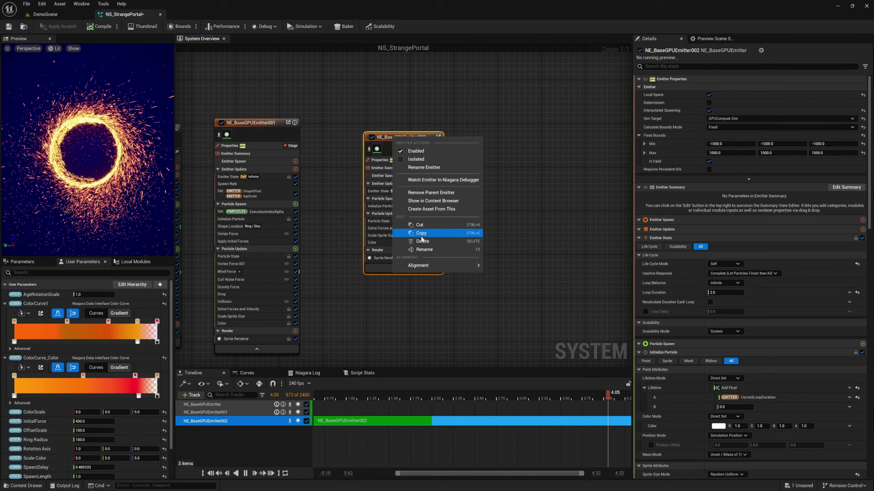
left_click(424, 250)
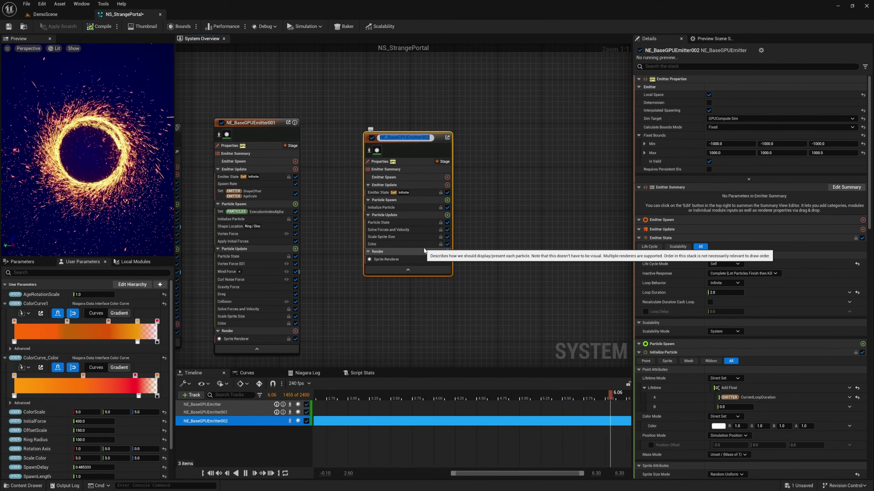
type("Initial Spark")
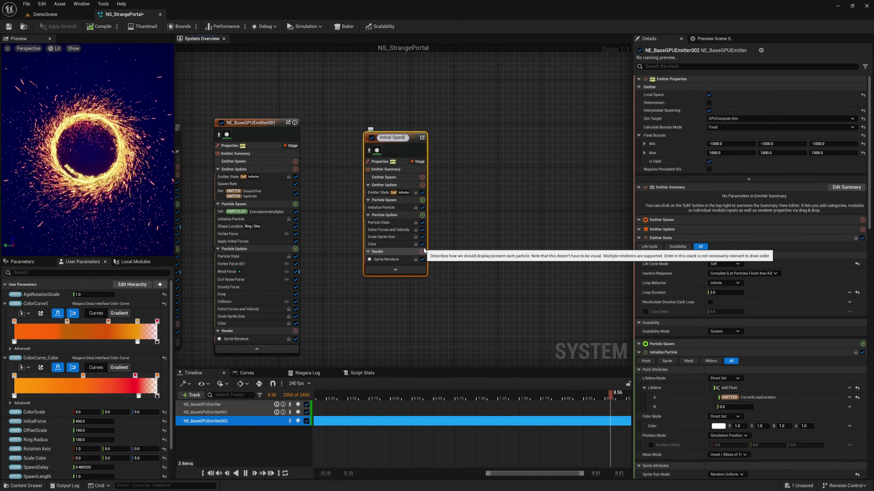
key("Return")
Add a Spawn Rate module to the Emitter Update group of Initial_Spark
left_click(459, 182)
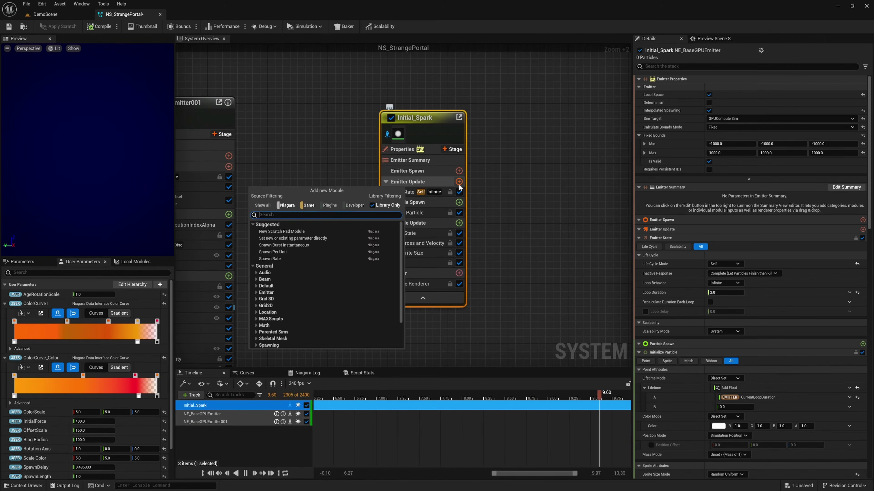
type("spaw")
key("Return")
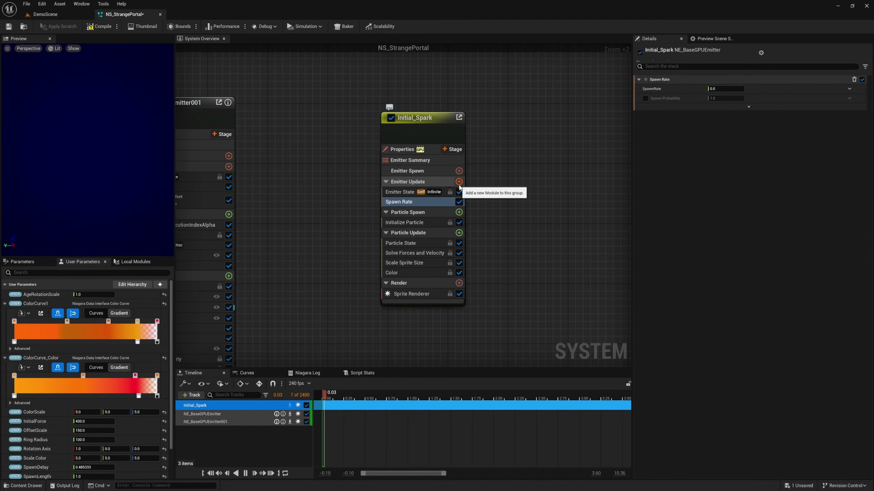
Set the SpawnRate of Initial_Spark to a Random Range Float with a minimum of 250 and a maximum of 500
left_click(725, 89)
left_click(855, 89)
type("rand")
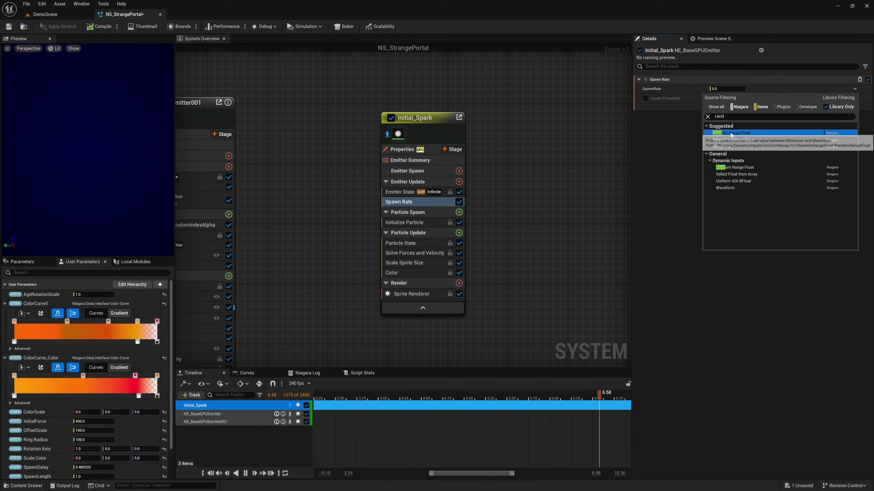
left_click(731, 134)
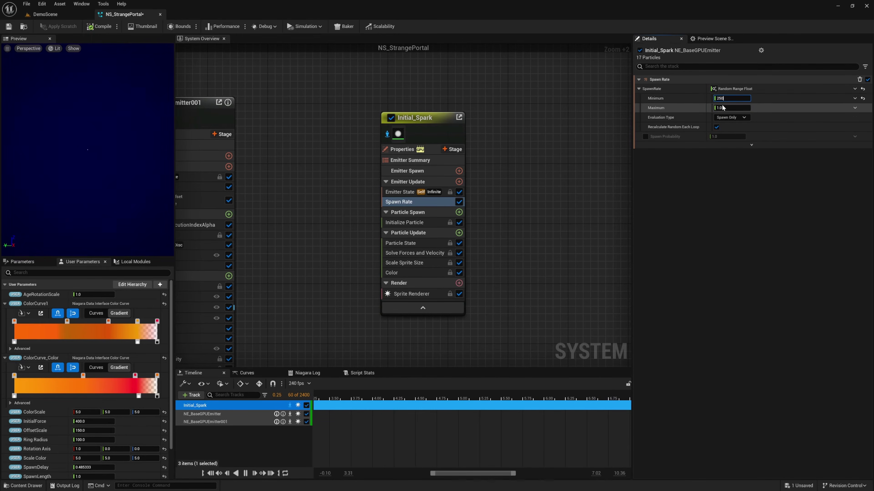
type("500")
key("Return")
Add an Add Velocity module to the Particle Spawn group of Initial_Spark with its Velocity Mode set to In Cone
left_click(459, 212)
type("ad")
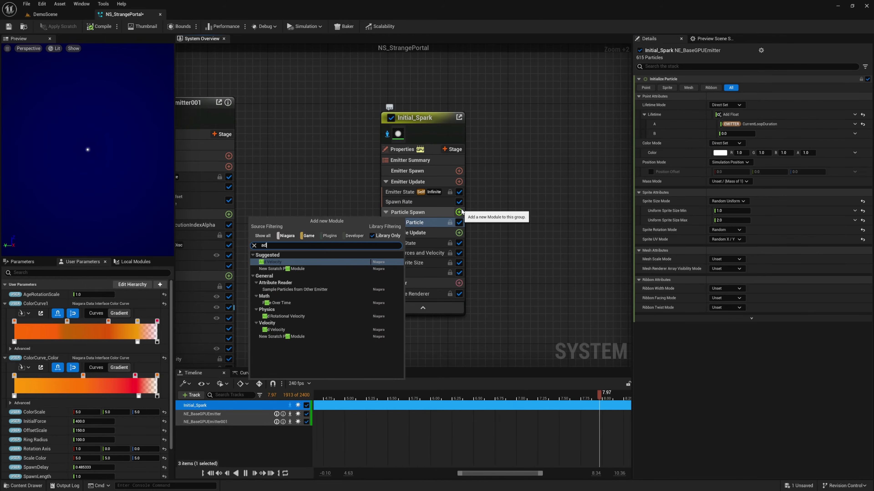
left_click(310, 262)
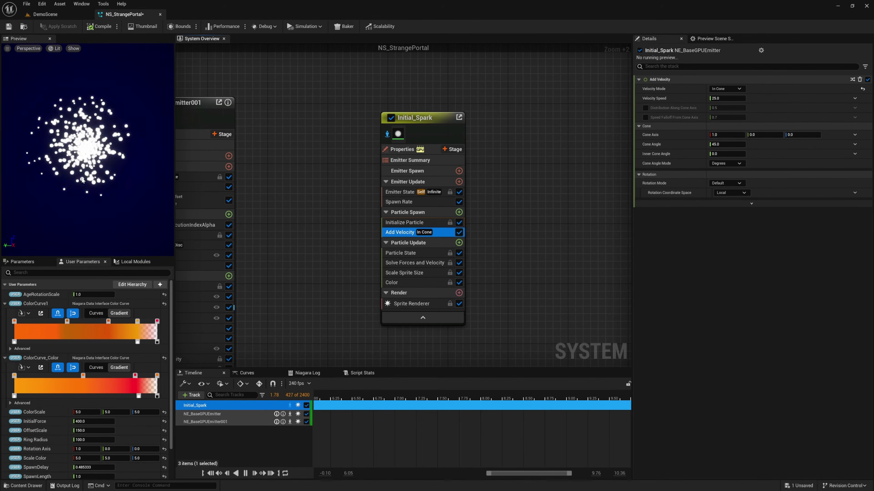
left_click(137, 182)
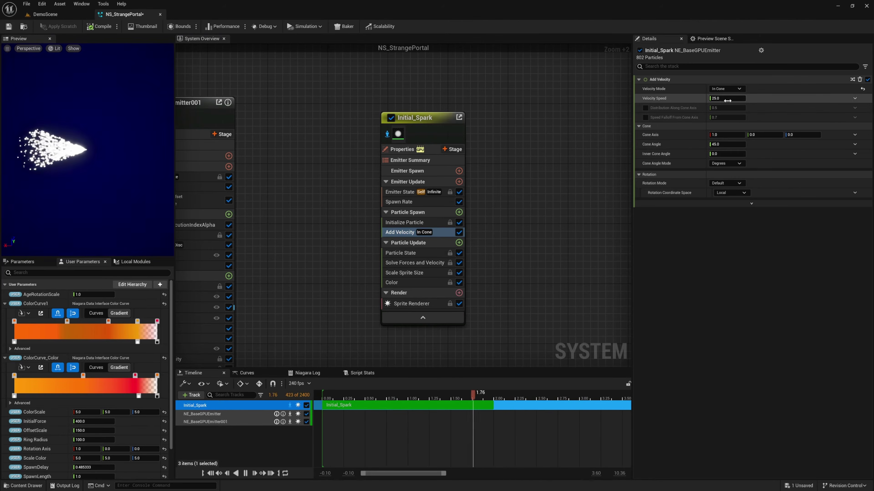
Randomize the Velocity Speed between 45 and 90 and the Cone Axis between (-0.1, -0.1, -0.3) and (0.1, 0.1, 0.3)
left_click(854, 98)
type("ra")
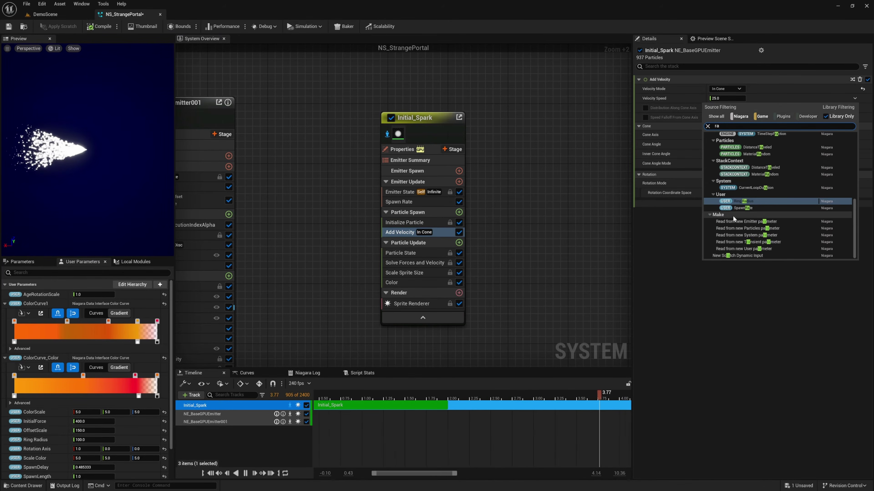
type("n")
left_click(724, 143)
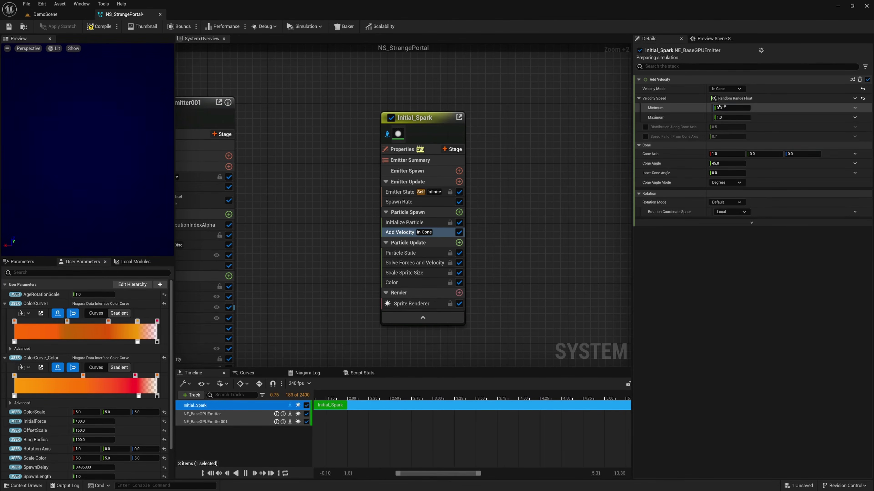
type("45")
key("Return")
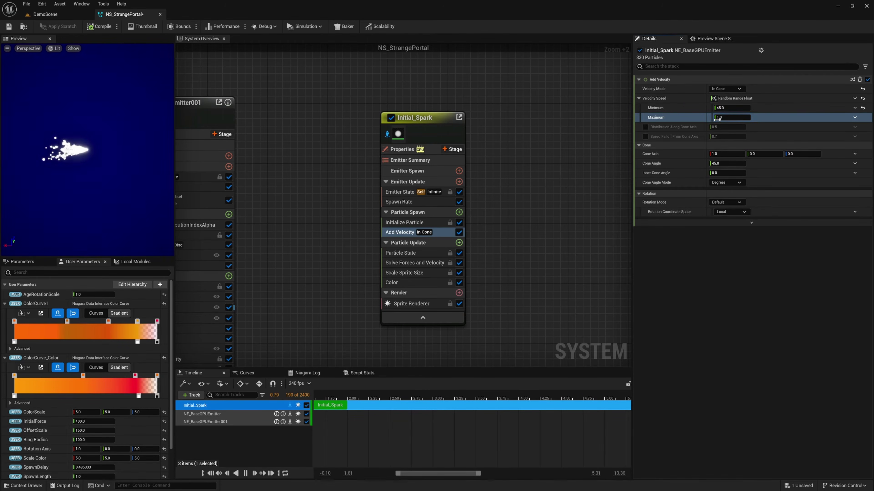
key("Return")
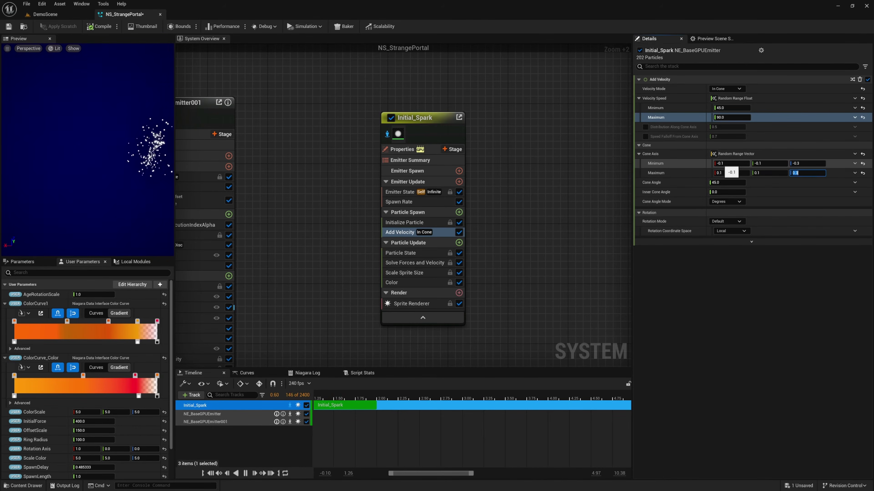
Set the Cone Angle to a Random Range Float with a minimum of 25 and a maximum of 45
left_click(855, 183)
type("rand")
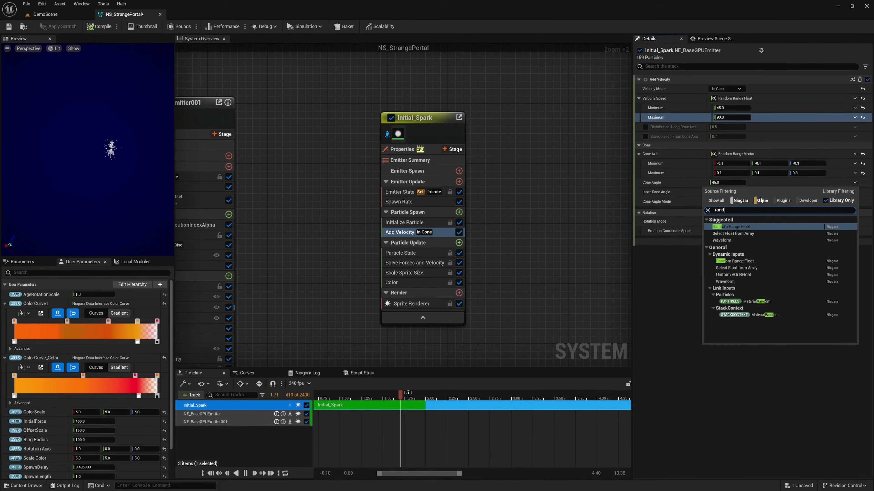
left_click(731, 227)
left_click(731, 192)
type("25")
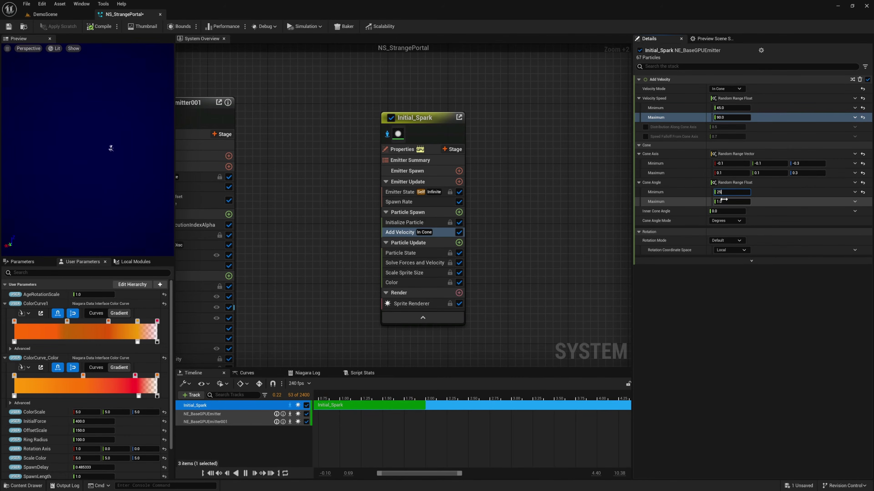
type("45")
key("Return")
Add a Gravity Force module to the Particle Update group of Initial_Spark
left_click(459, 243)
type("gra")
left_click(274, 319)
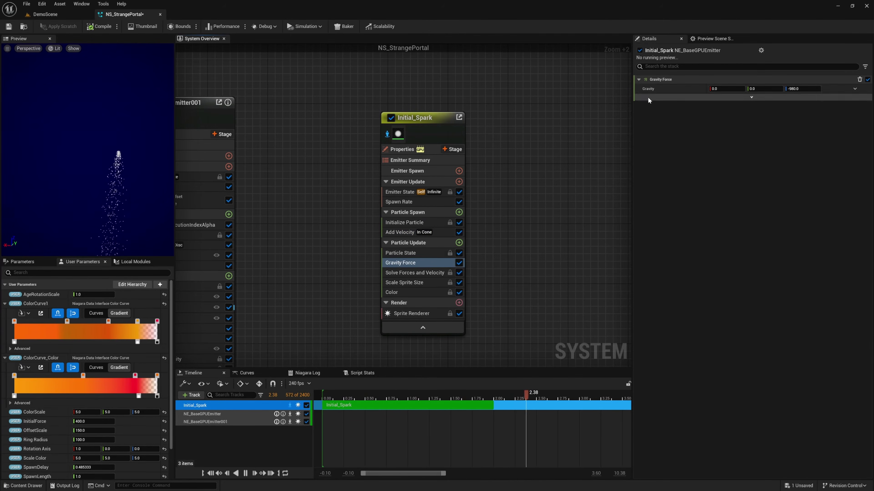
Replace the Gravity input with a Make Vector and drive its Z with a smoothly rising Float from Curve with Scale Curve -100
left_click(854, 89)
type("make")
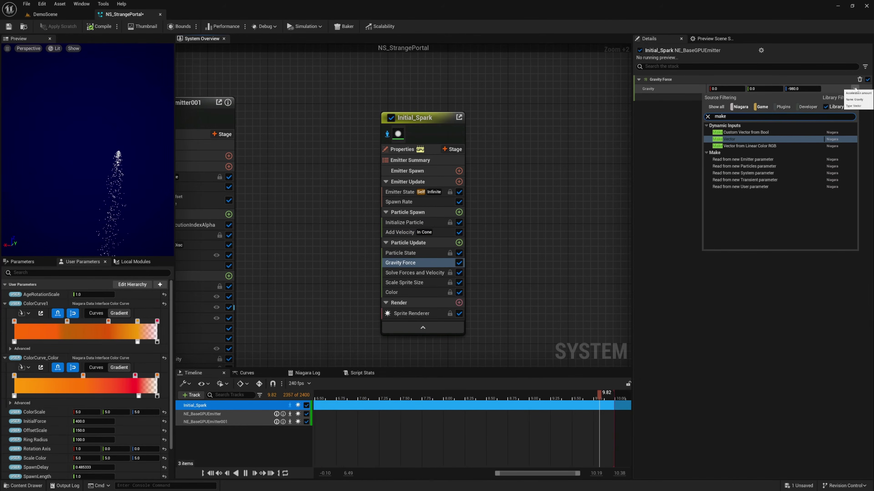
key("Return")
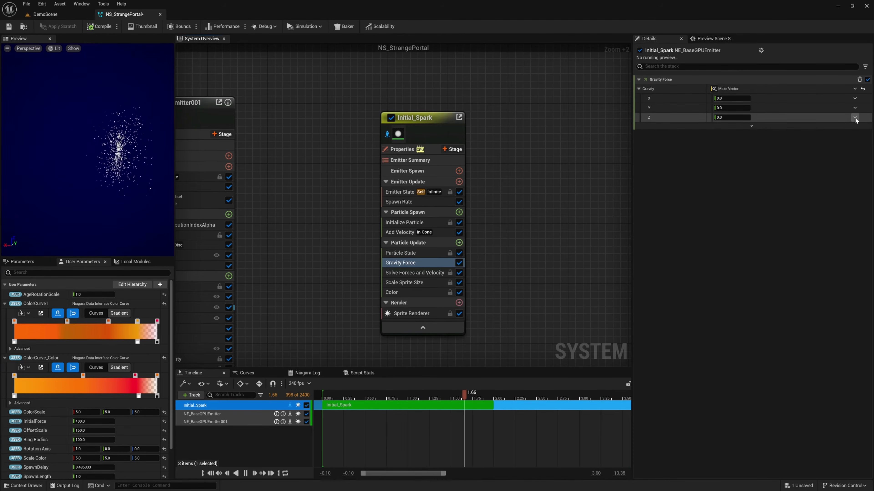
left_click(855, 117)
type("cur")
key("Return")
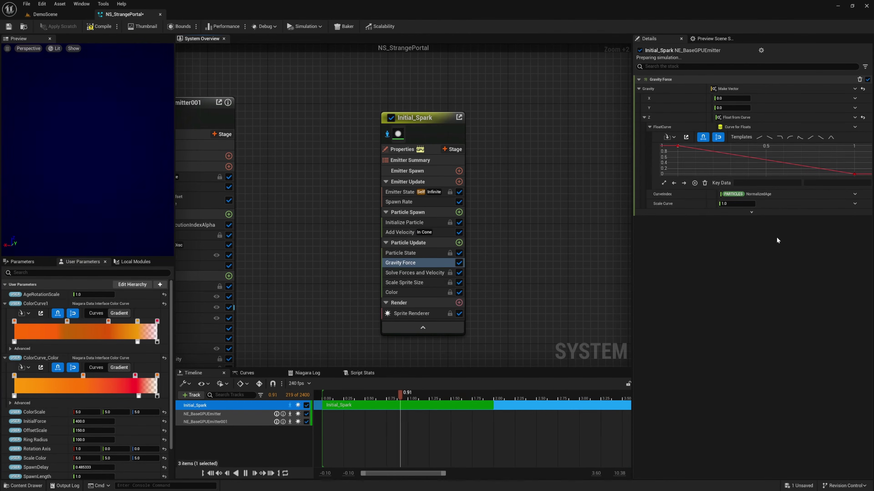
left_click(810, 138)
double_click(735, 203)
type("-100")
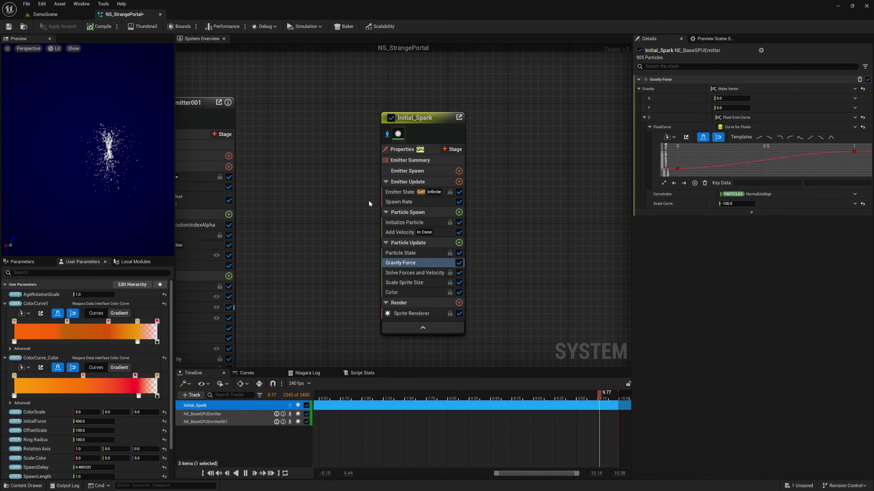
Replace the Loop Duration in Initial_Spark's Emitter State with a Random Range Float that uses 0.2 as a range limit
left_click(399, 192)
left_click(854, 134)
type("rand")
left_click(728, 179)
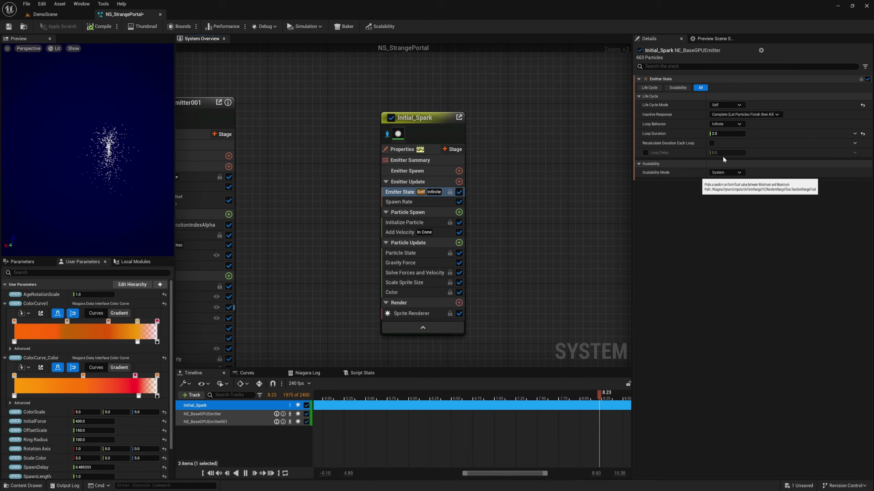
type("0.2")
key("Return")
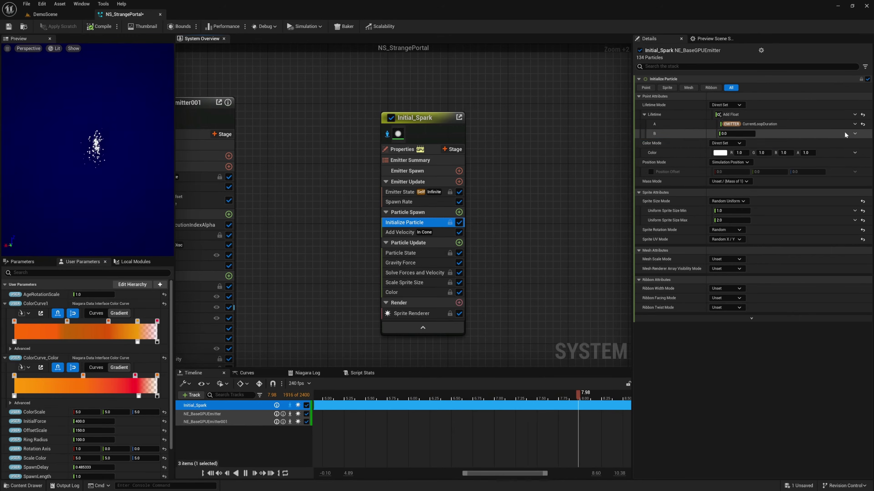
Set the B operand of the Lifetime in Initialize Particle to a Random Range Float with a minimum of 0.2 and maximum of 0.4
left_click(854, 134)
type("rand")
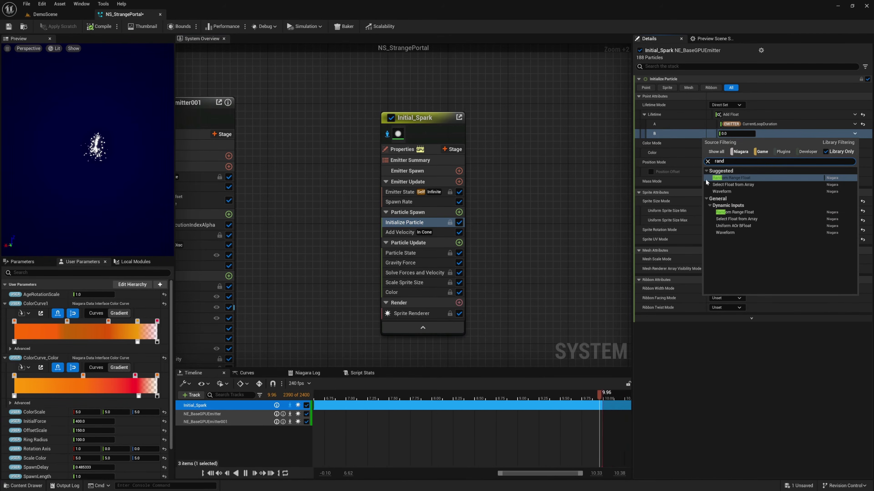
left_click(715, 177)
left_click(740, 143)
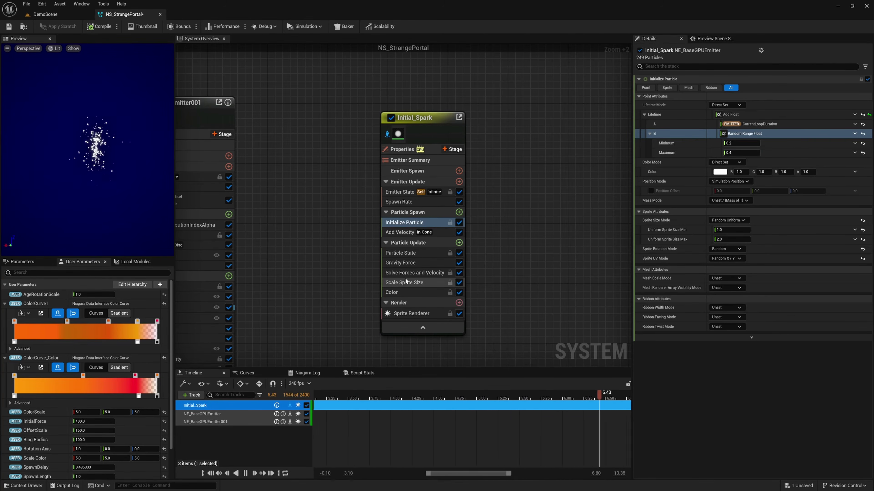
Replace the Scale Factor in Initial_Spark's Scale Sprite Size with Multiply Vector 2D by Float, using a Vector2D of 0.1 and 2
left_click(414, 282)
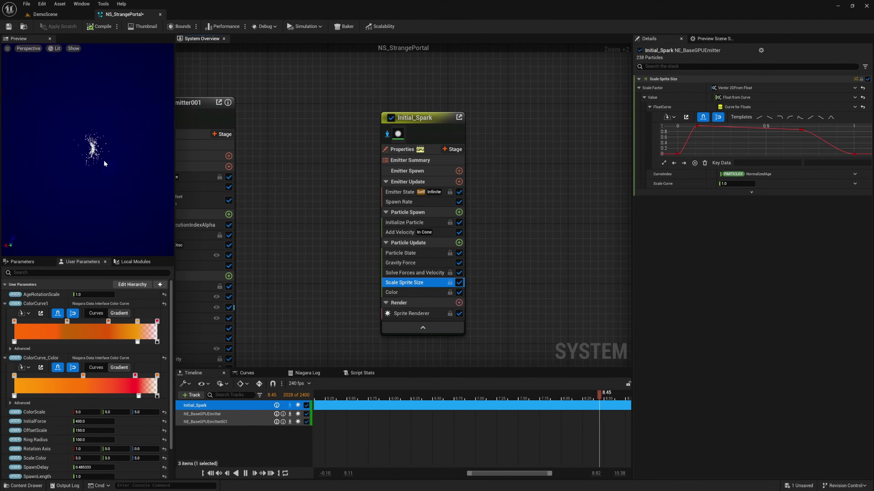
key("ctrl+z")
left_click(855, 88)
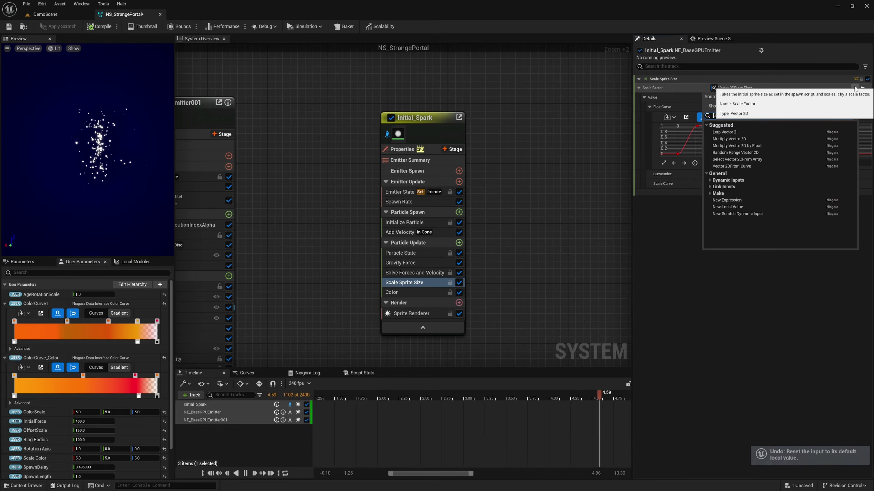
type("*")
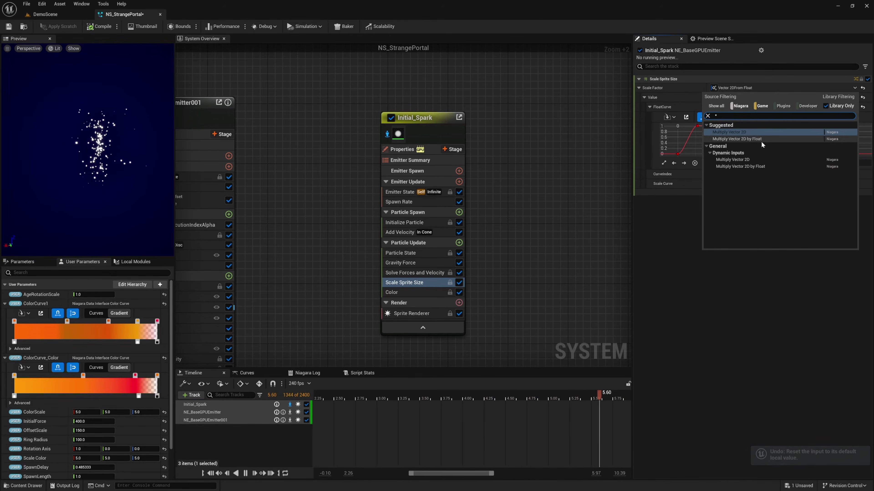
left_click(736, 139)
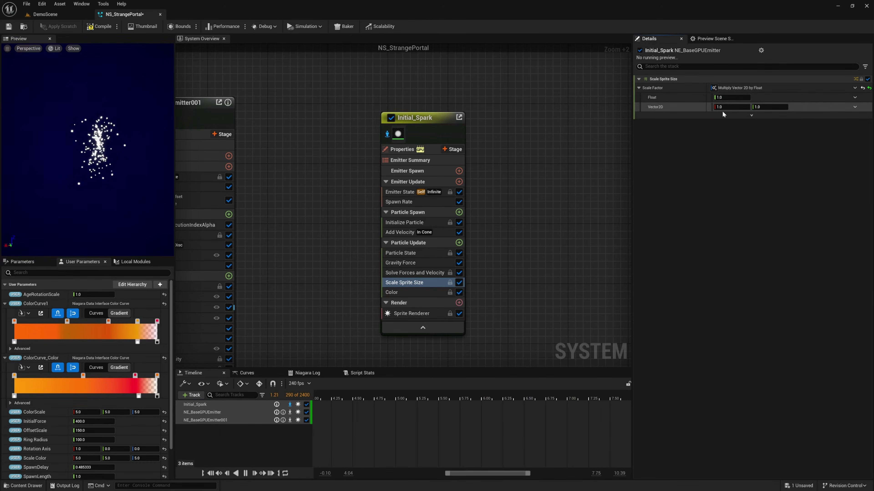
type(".1")
key("Return")
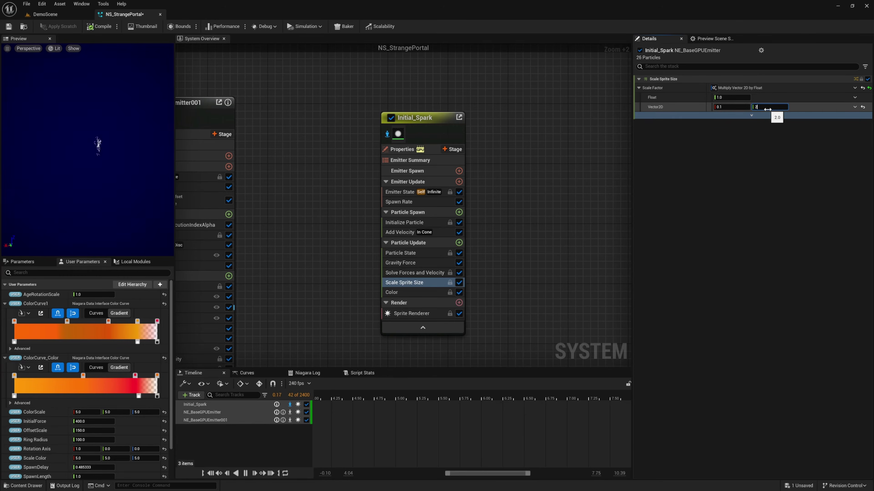
Set the Alignment of Initial_Spark's Sprite Renderer to Velocity Aligned
left_click(408, 313)
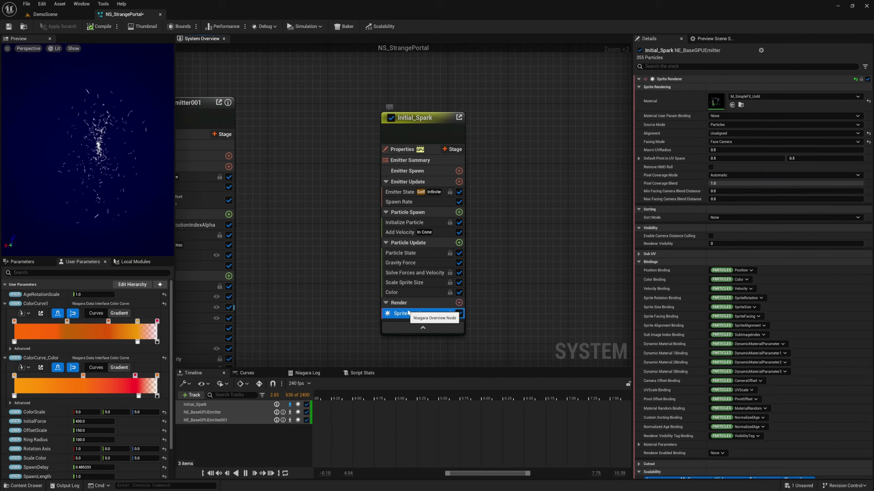
left_click(718, 135)
left_click(720, 152)
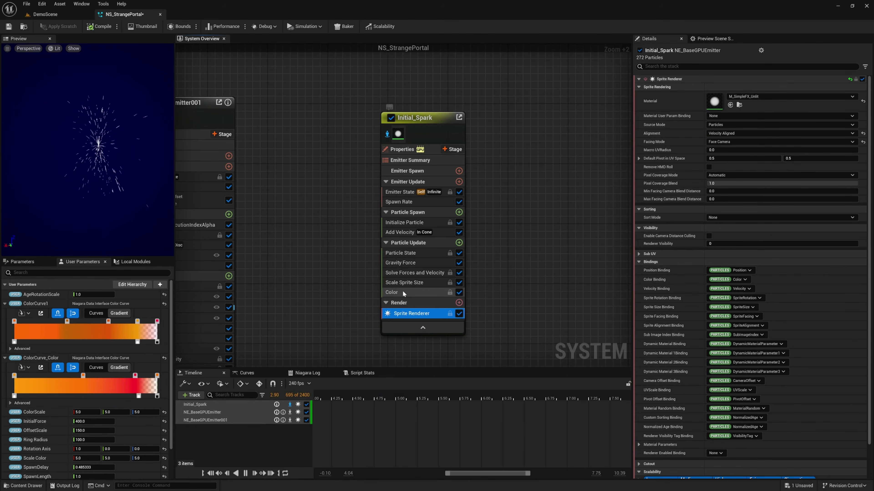
Drive the Float of the sprite Scale Factor with a Random Range Float with a minimum of 1 and a maximum of 3
left_click(404, 282)
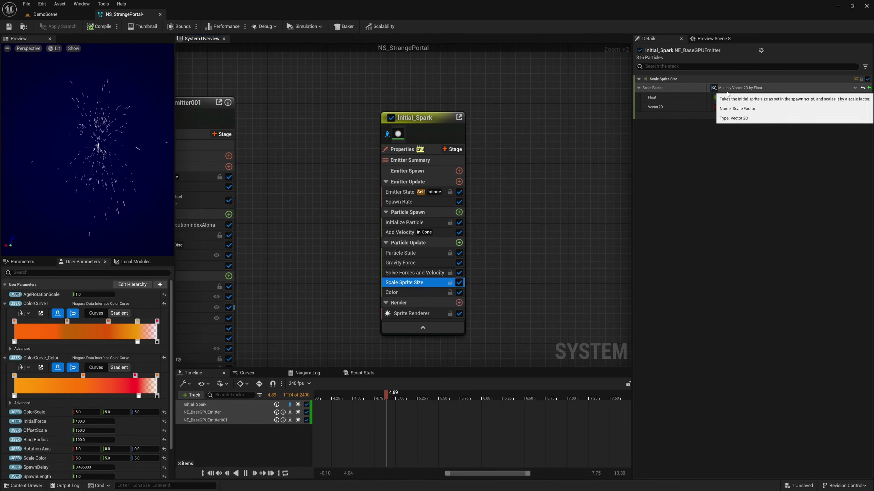
left_click(854, 98)
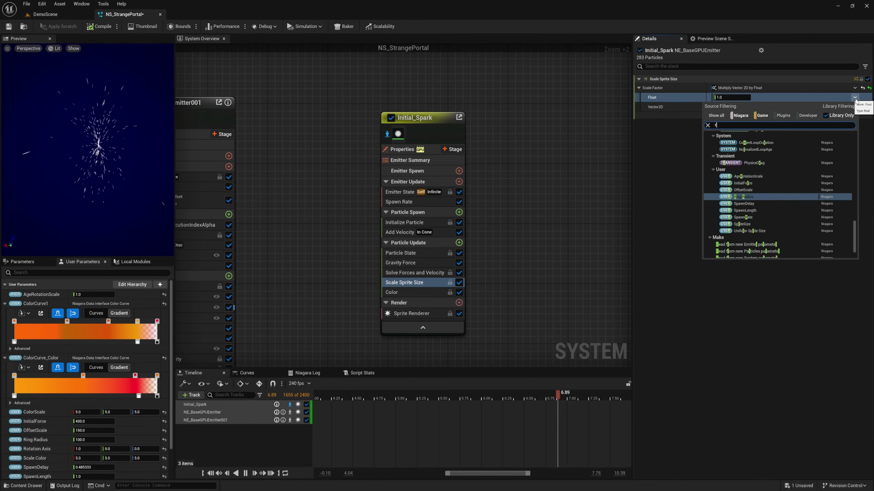
type("rand")
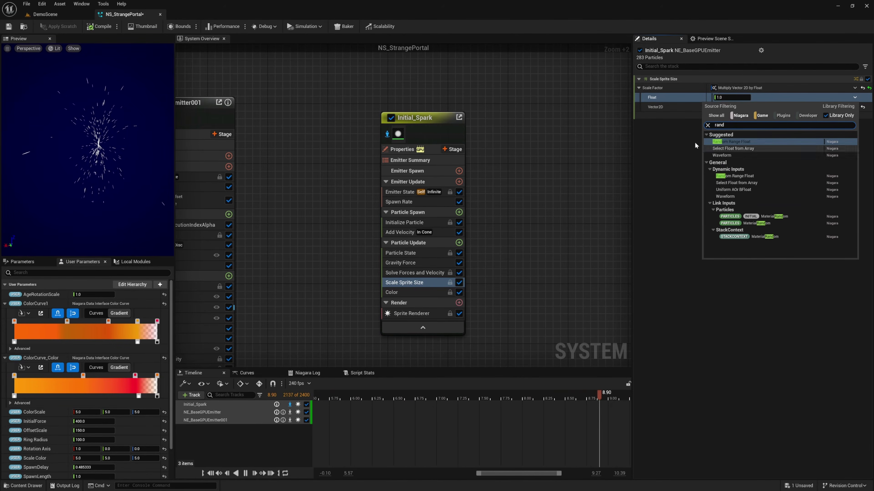
left_click(724, 141)
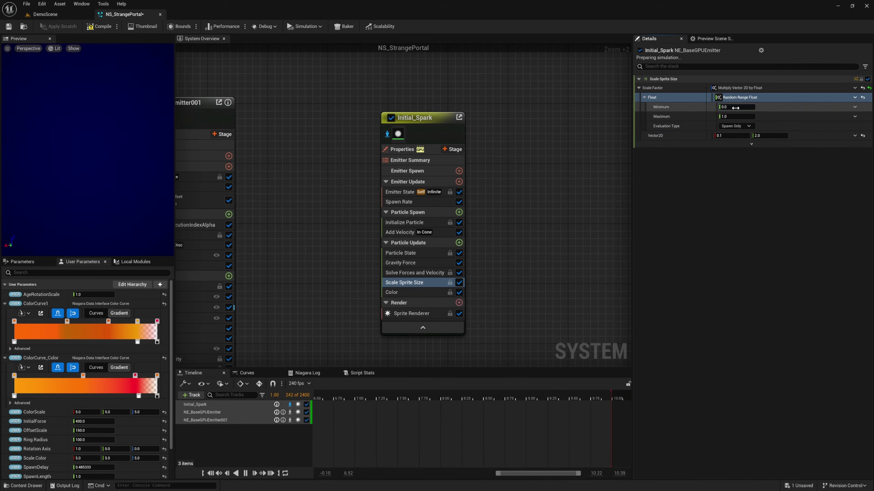
left_click(726, 107)
type("2")
key("Return")
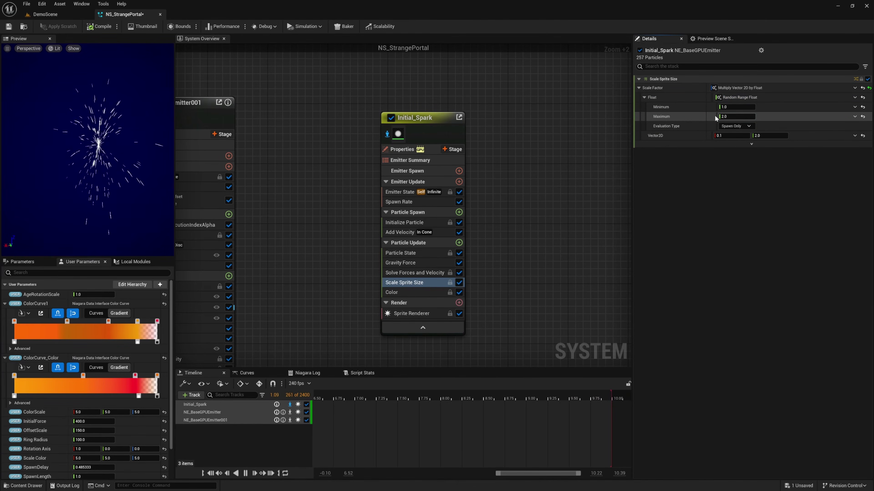
type("3")
key("Return")
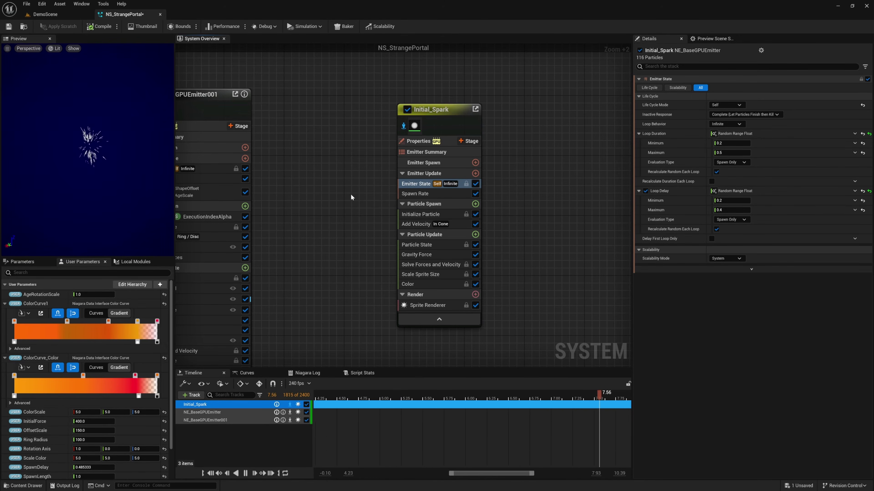
Add a directly set float parameter to the Emitter Update group of Initial_Spark and rename it AgeScale
left_click(475, 173)
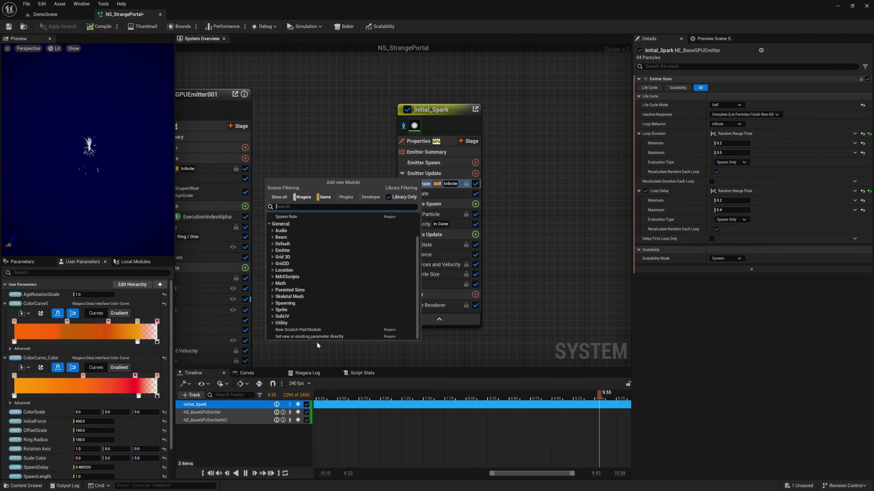
left_click(309, 337)
left_click(851, 80)
type("f")
left_click(772, 108)
right_click(666, 89)
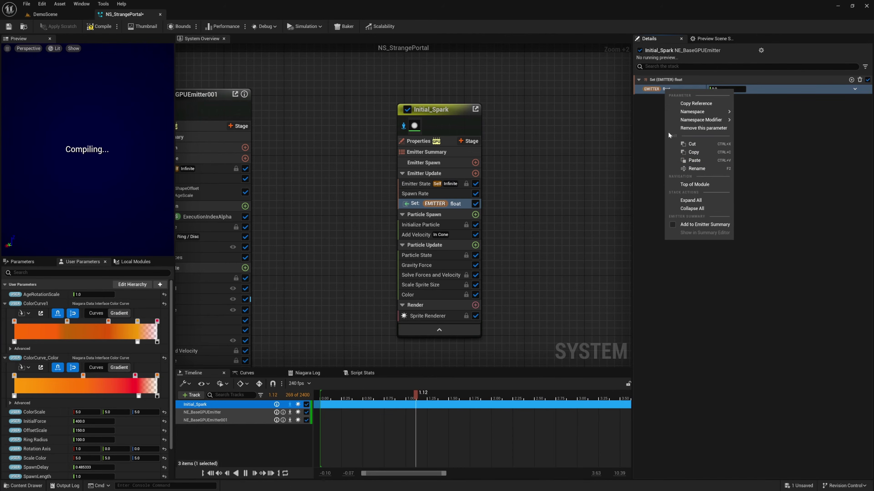
left_click(683, 168)
type("AgeScale")
key("Return")
Paste the copied Add Float value based on Emitter Age into AgeScale, and move Spawn Rate below the Set AgeScale module
right_click(688, 89)
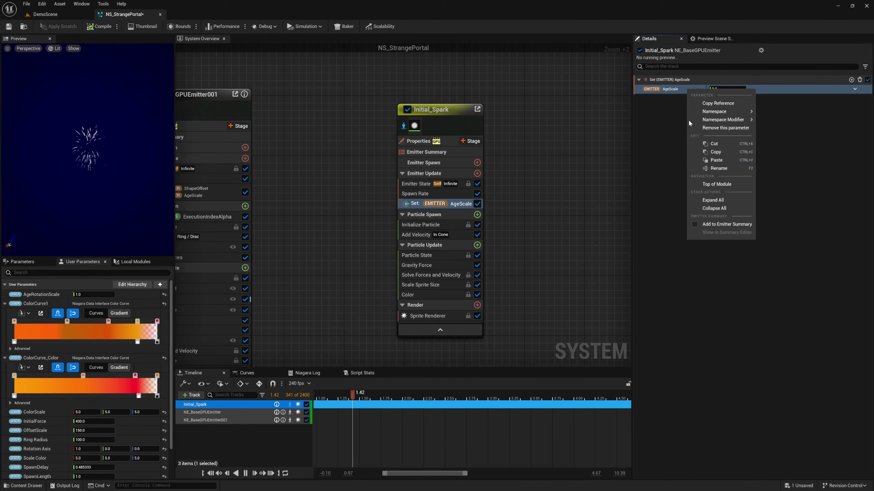
left_click(710, 160)
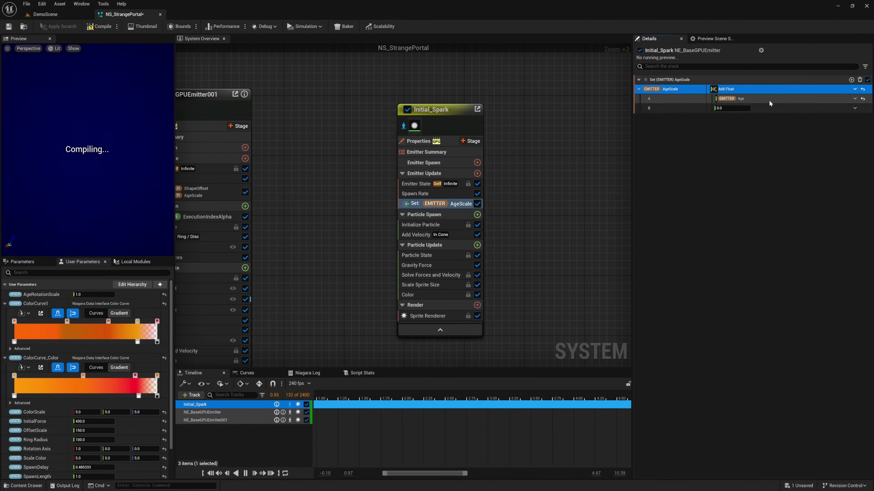
left_click(417, 194)
left_click_drag(417, 194, 417, 207)
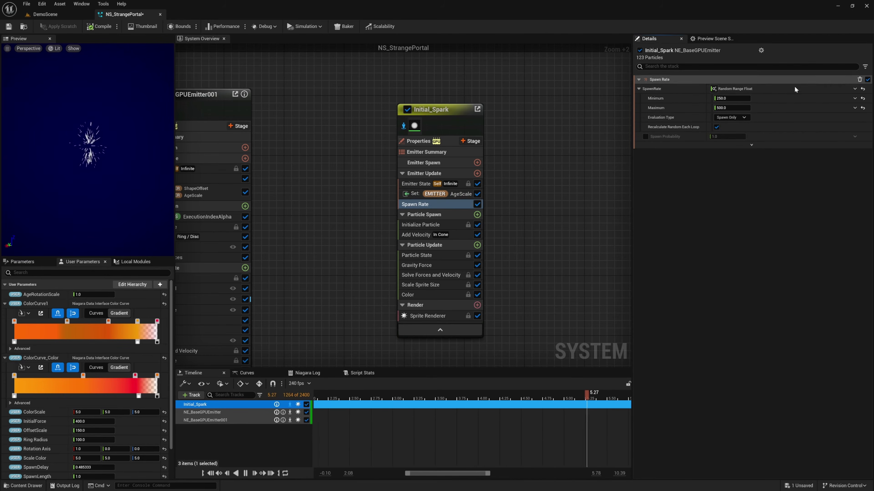
Replace the SpawnRate input with a Float from Curve and link its CurveIndex to the emitter's AgeScale
left_click(855, 89)
type("cur")
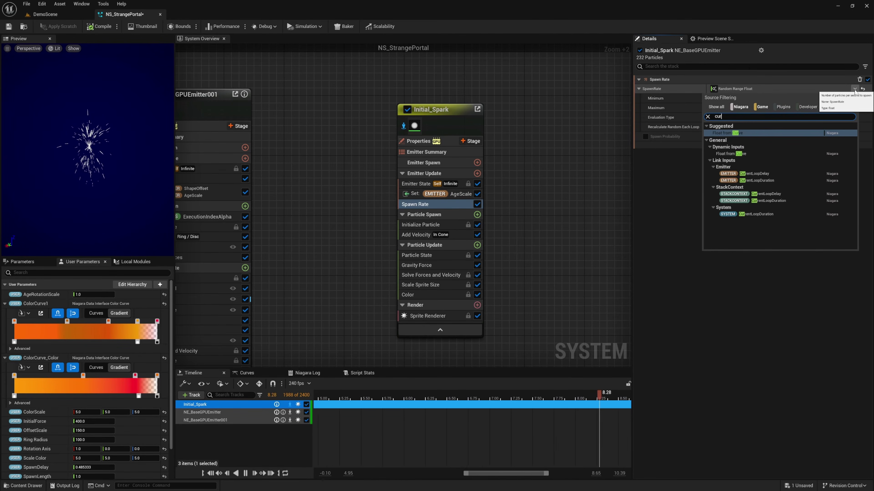
key("Return")
left_click(805, 111)
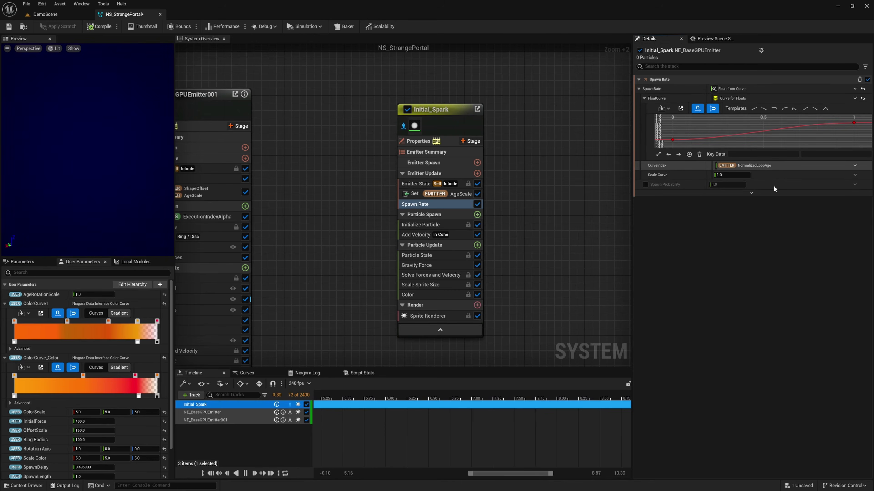
left_click(856, 165)
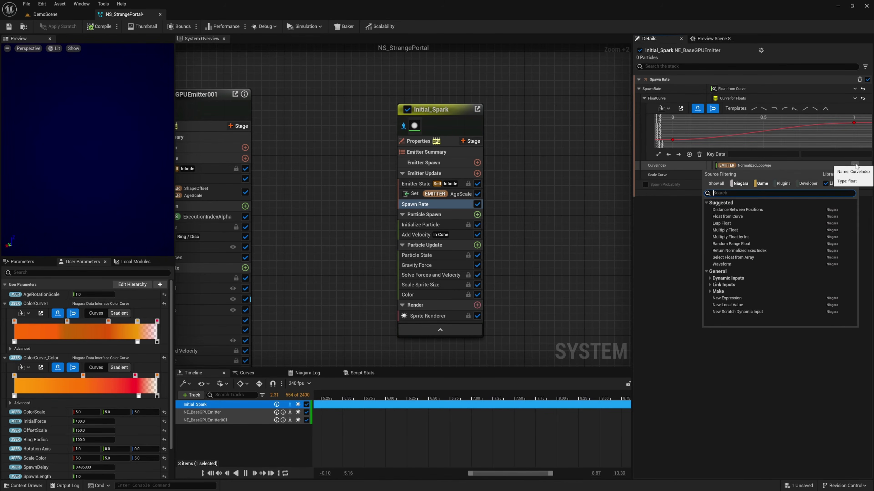
type("age")
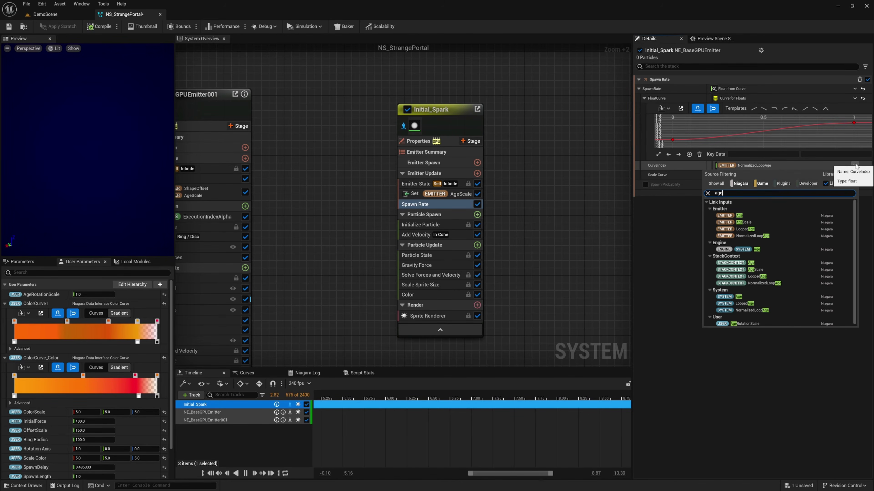
left_click(740, 222)
Apply the rise-and-fall curve template to SpawnRate and widen its peak with high keys at 0.2 and 0.8
left_click(825, 109)
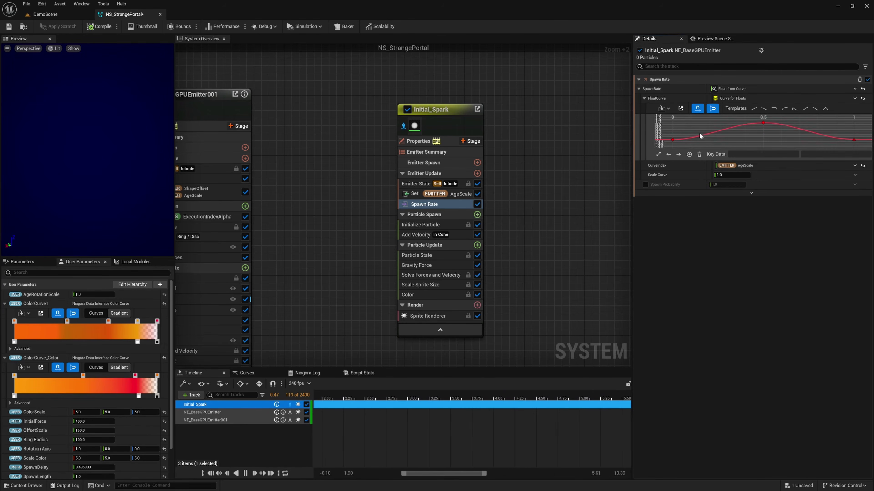
right_click(701, 138)
left_click(711, 140)
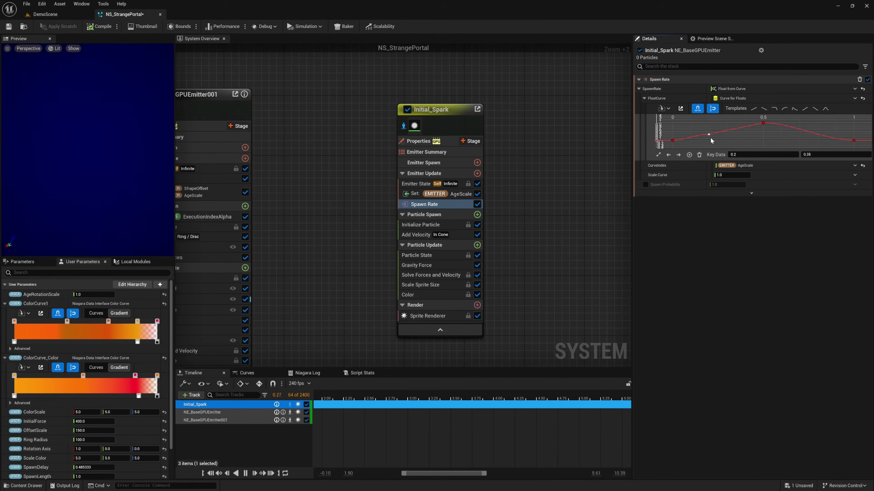
left_click_drag(708, 137, 706, 128)
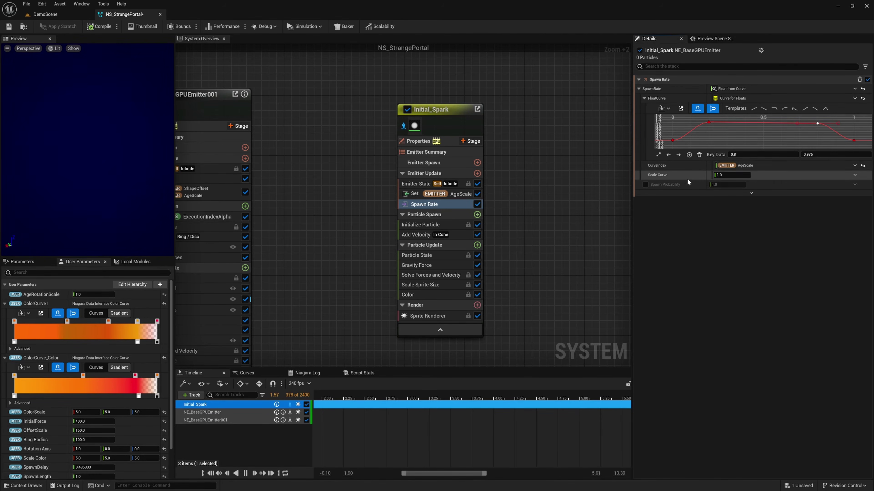
Set the SpawnRate Scale Curve to a Random Range Float with a minimum of 250 and a maximum of 500
left_click(862, 176)
left_click(855, 175)
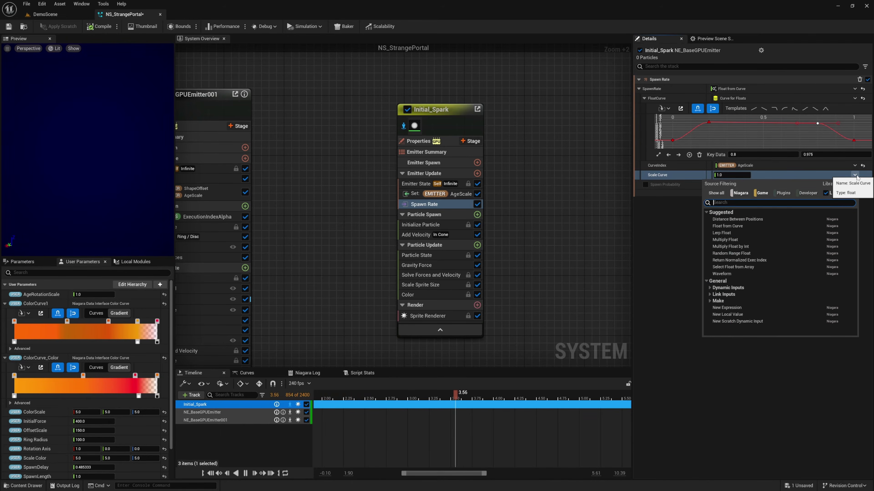
type("rand")
left_click(746, 219)
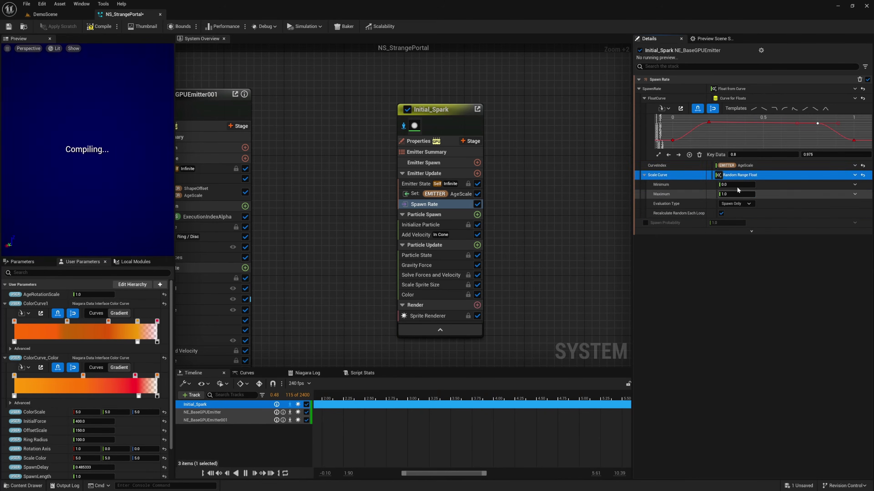
left_click(736, 184)
type("250")
key("Return")
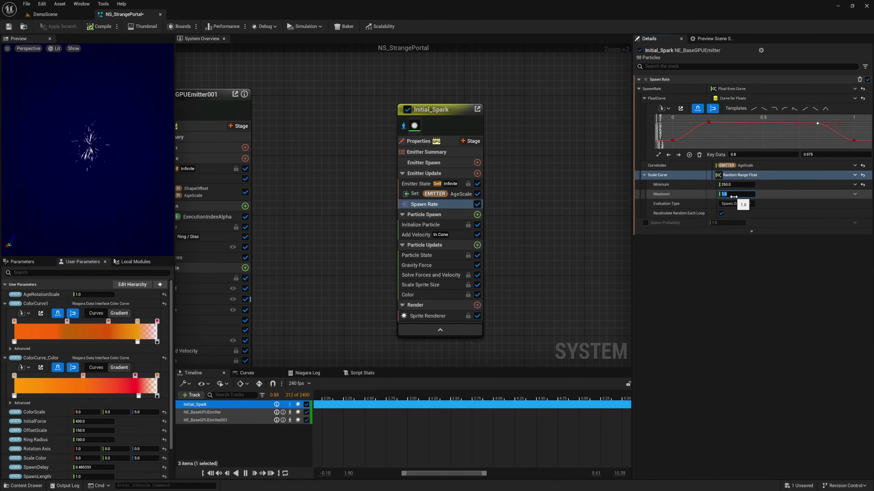
left_click(733, 196)
type("500")
key("Return")
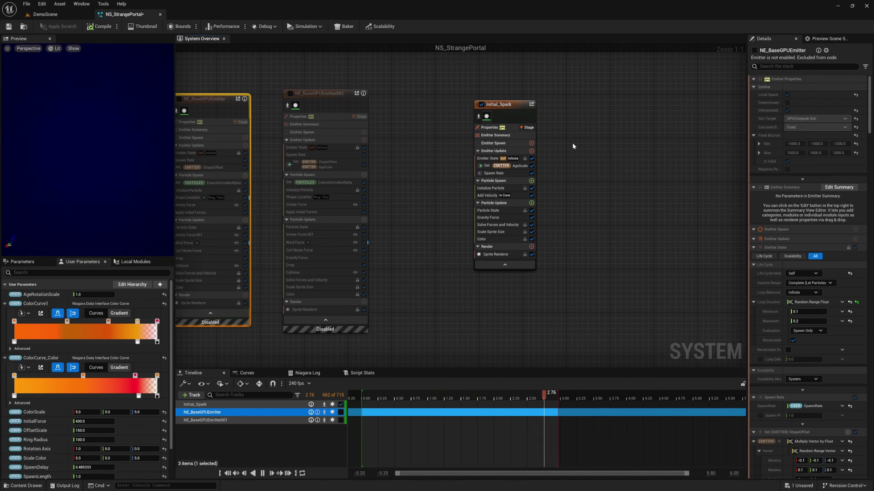
Enable NE_BaseGPUEmitter and place a duplicate of it beside the Initial_Spark emitter
scroll(567, 141, "down", 1)
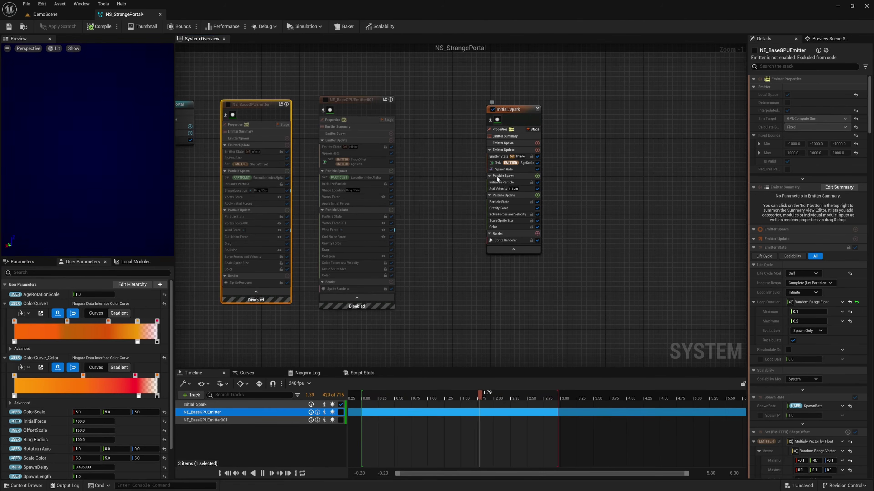
scroll(497, 175, "up", 1)
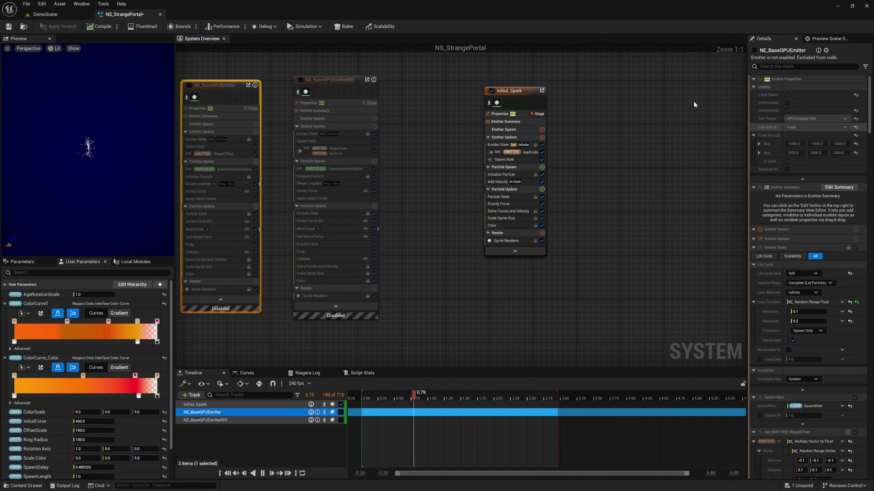
left_click(277, 88)
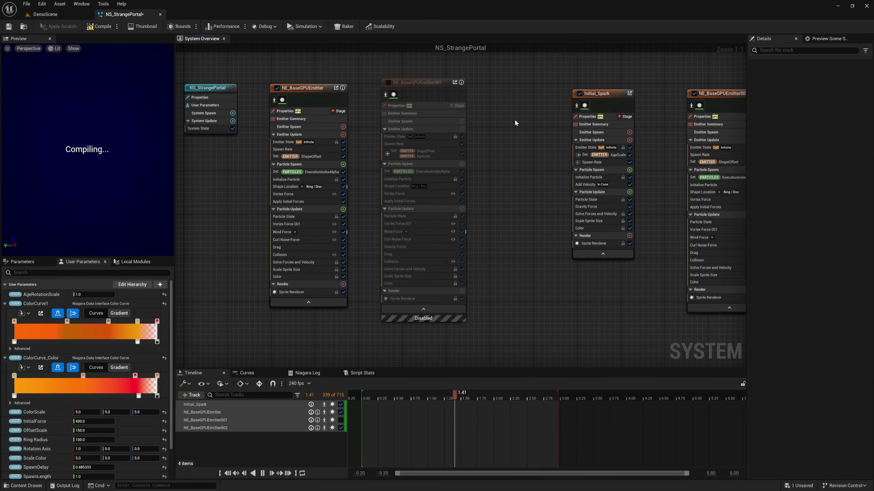
right_click_drag(515, 119, 297, 120)
scroll(298, 120, "up", 4, "ctrl")
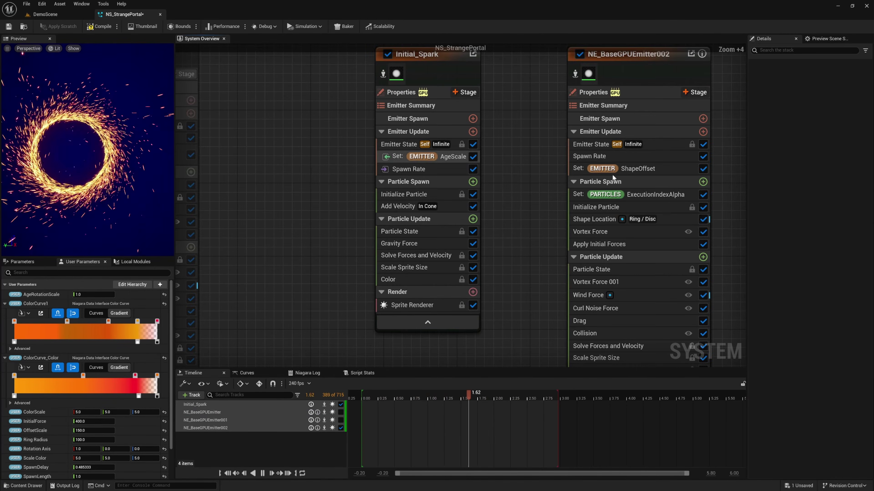
Delete the Spawn Rate module from the Emitter Update group of NE_BaseGPUEmitter002
right_click_drag(525, 202, 421, 178)
left_click(511, 132)
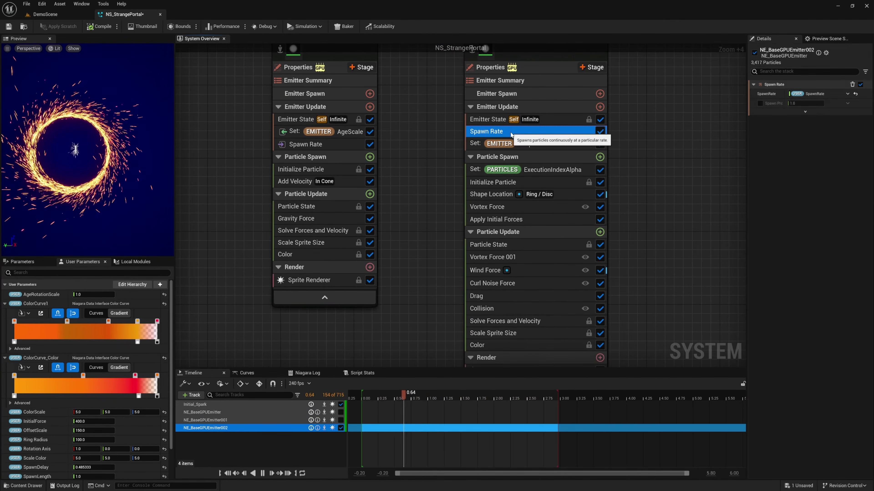
key("Delete")
Add Spawn Particles from Other Emitter with its sampling dependency to NE_BaseGPUEmitter002's Emitter Update and set its source emitter to Initial_Spark
left_click(600, 107)
type("s")
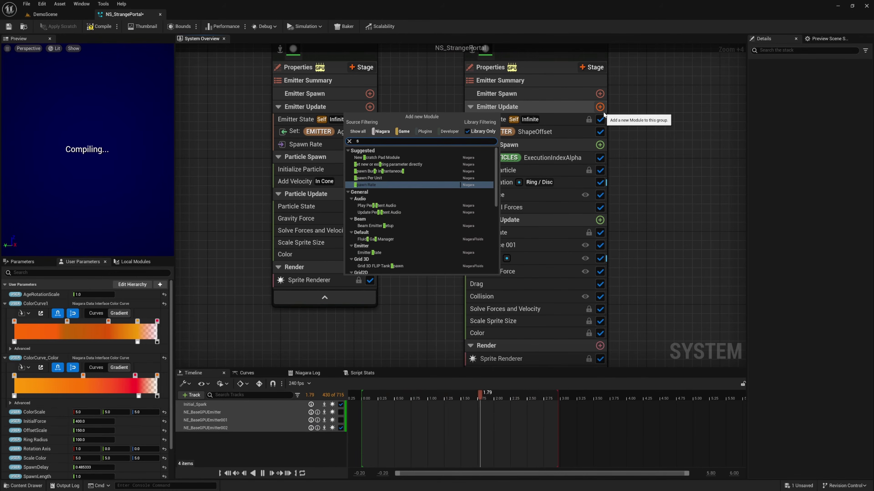
type("paw")
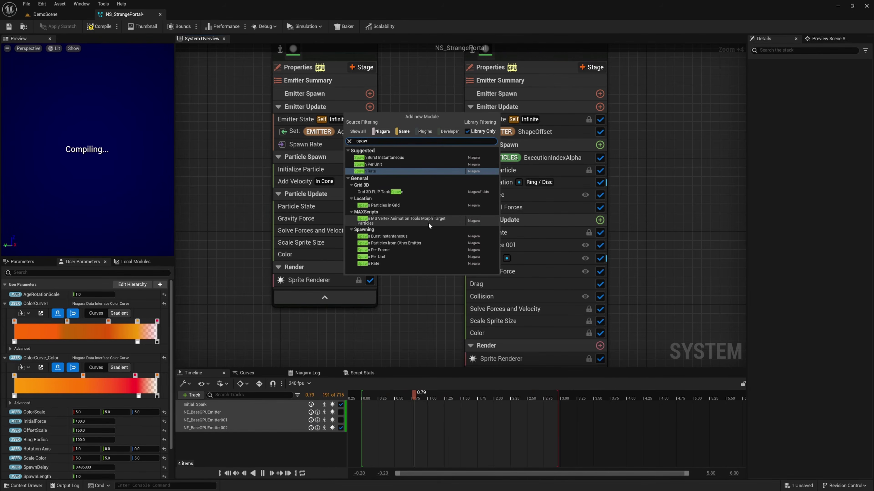
left_click(428, 243)
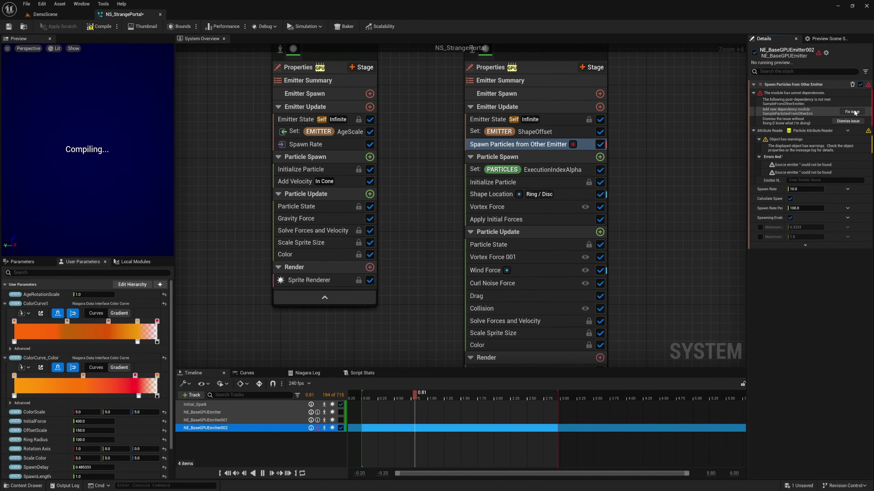
left_click(851, 112)
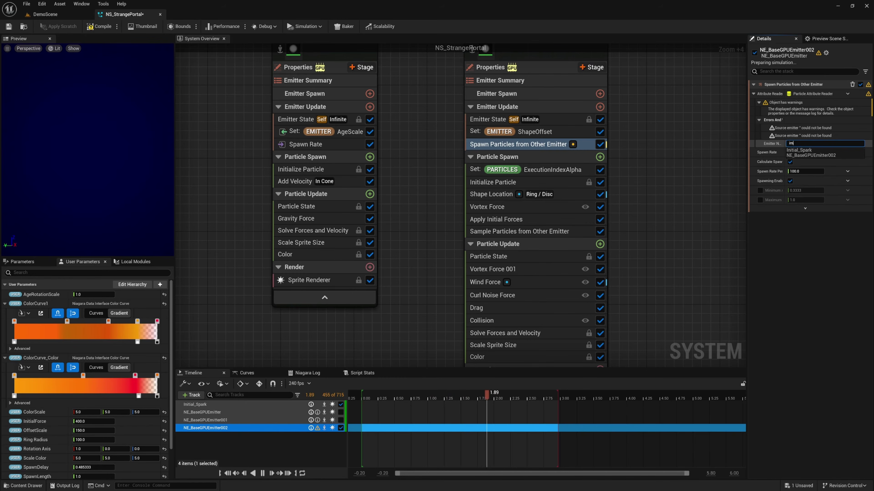
left_click(802, 152)
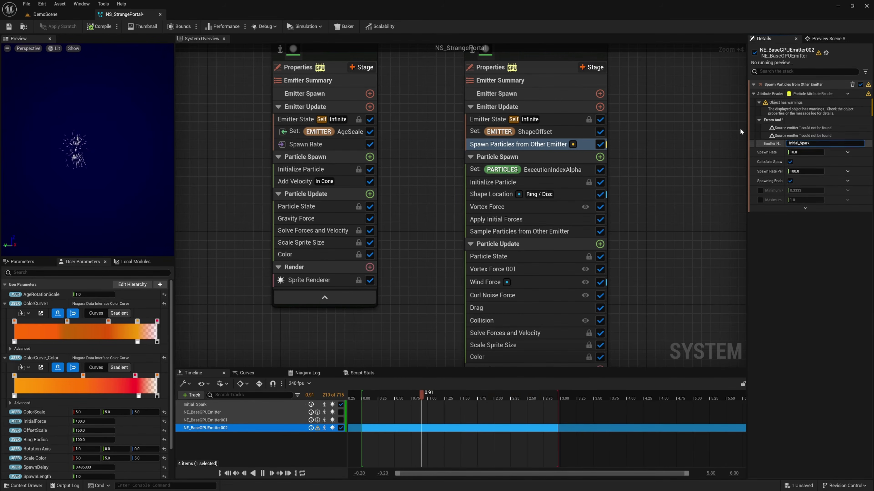
Move the Sample Particles from Other Emitter module above Shape Location in Particle Spawn
right_click_drag(411, 161, 369, 210)
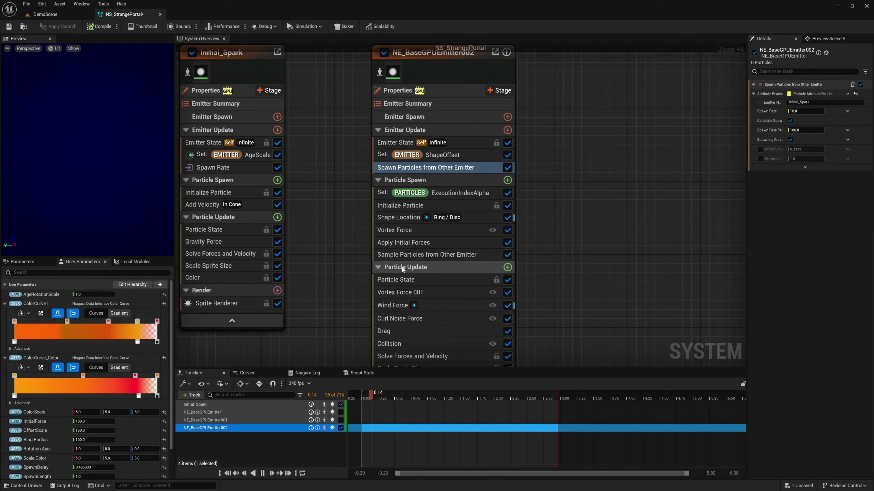
left_click(401, 255)
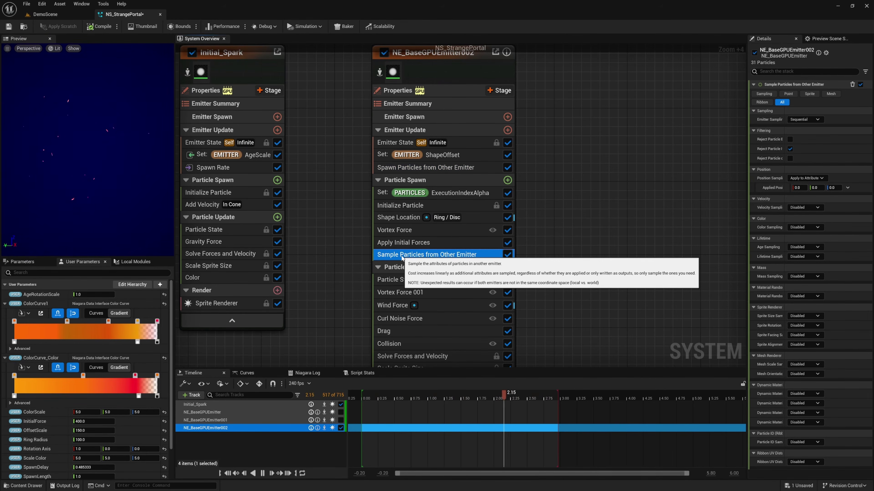
left_click_drag(401, 258, 408, 218)
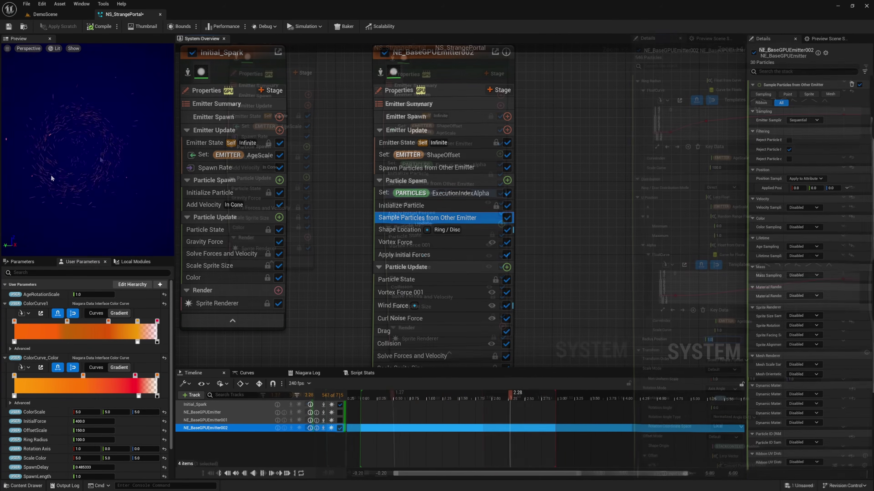
Drive Shape Location's Radius Position with a Float from Curve that rises smoothly over the emitter's AgeScale
left_click(842, 345)
type("curve")
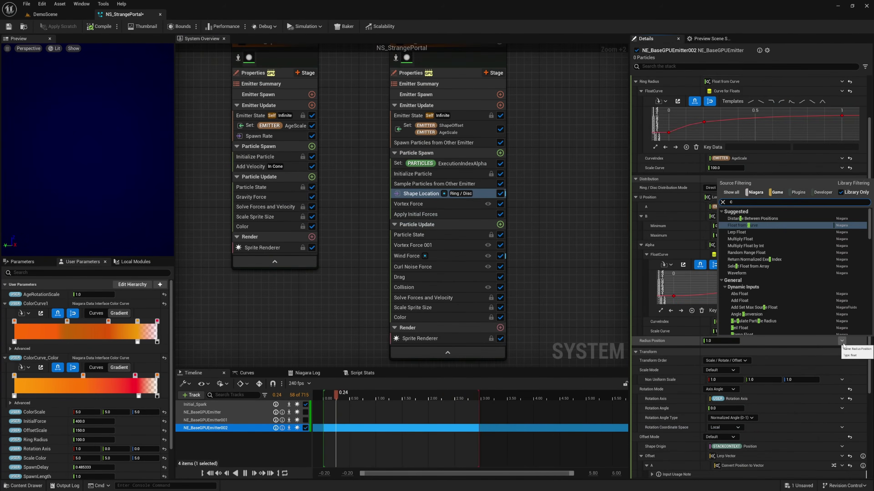
key("Return")
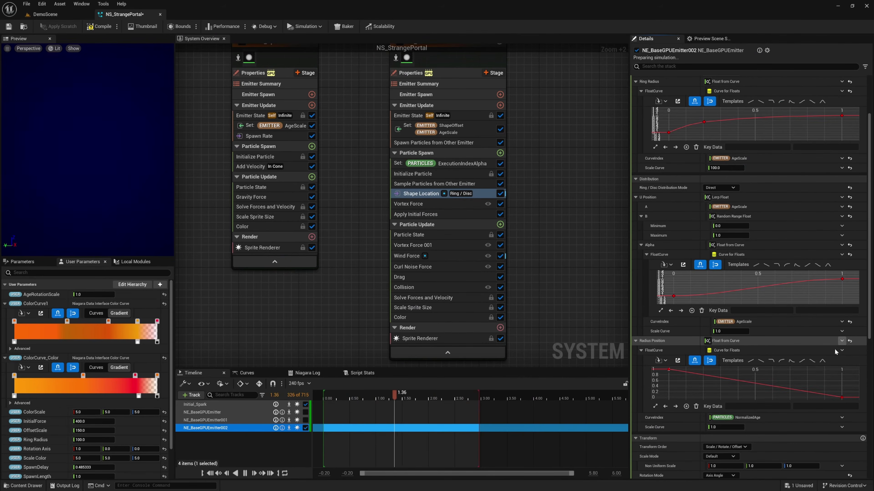
scroll(825, 345, "down", 5)
Set Shape Location's Rotation Angle to a Float from Curve using the fast-rising ease-out template
left_click(841, 342)
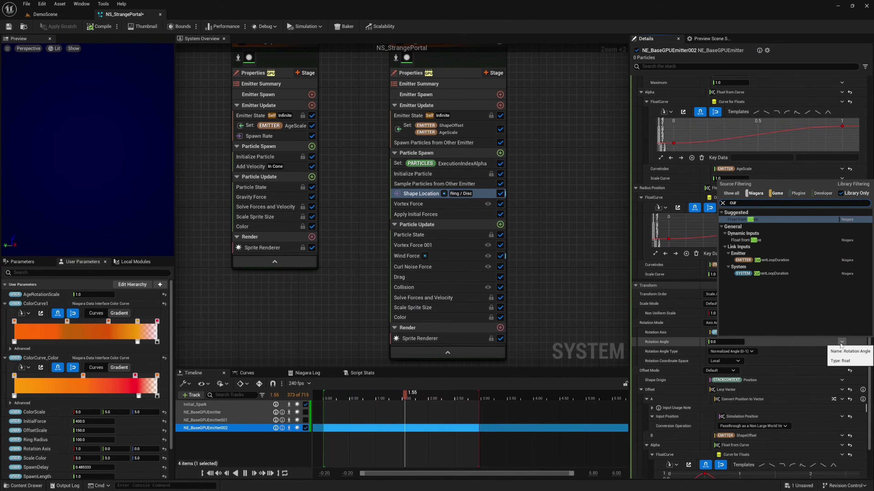
left_click(770, 226)
left_click(787, 362)
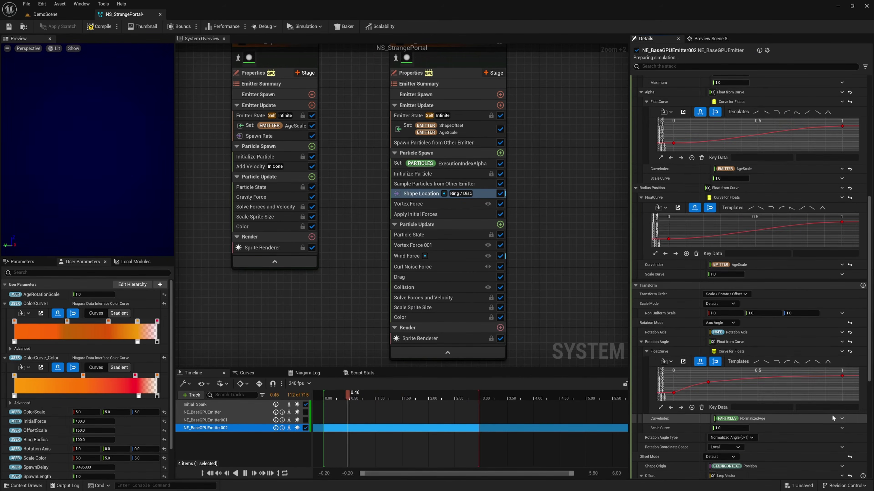
Link the Rotation Angle curve's CurveIndex to the emitter's AgeScale and its Scale Curve to the user parameter AgeRotationScale
left_click(841, 418)
type("ages")
left_click(758, 303)
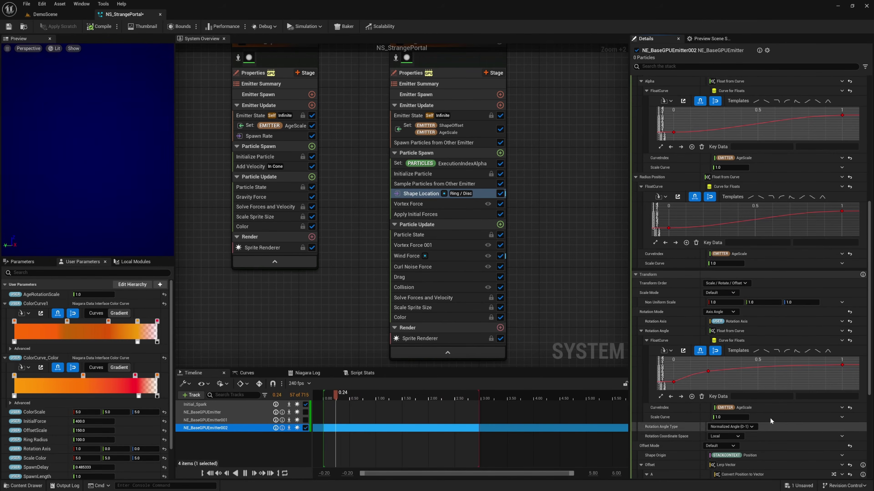
left_click(770, 418)
left_click(759, 295)
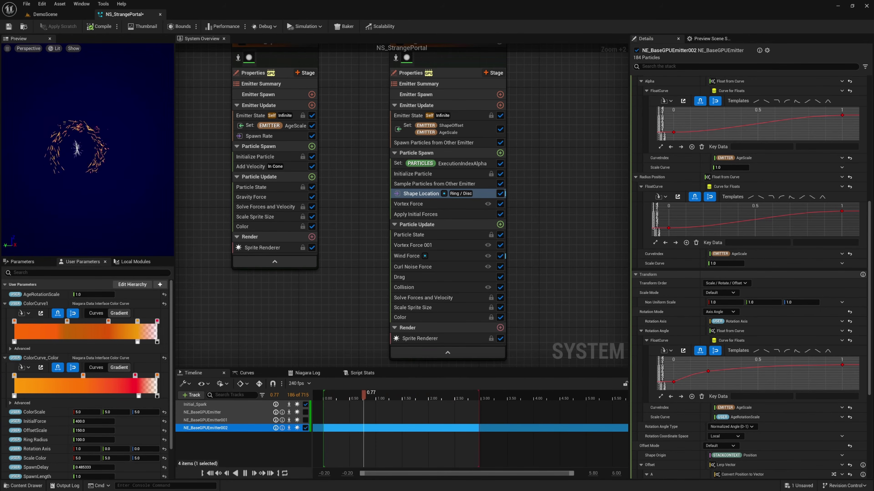
Set Shape Location's Apply To Particle Position option to Output
scroll(641, 125, "up", 5)
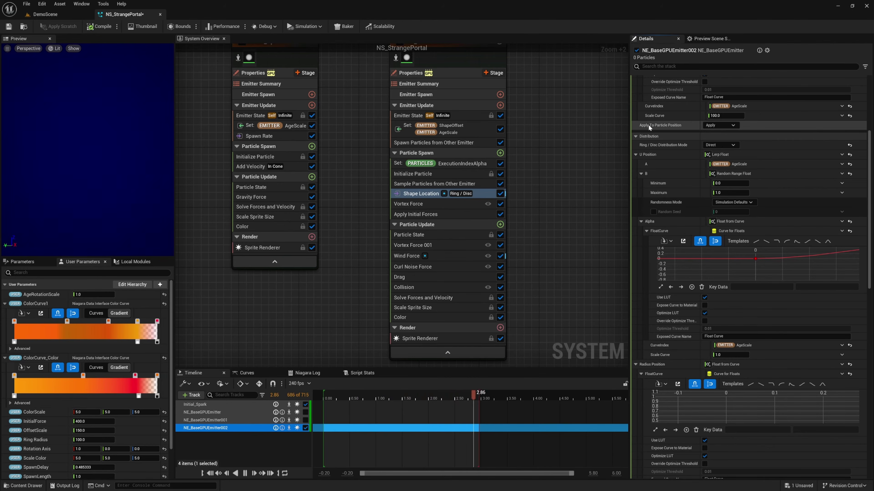
left_click(720, 126)
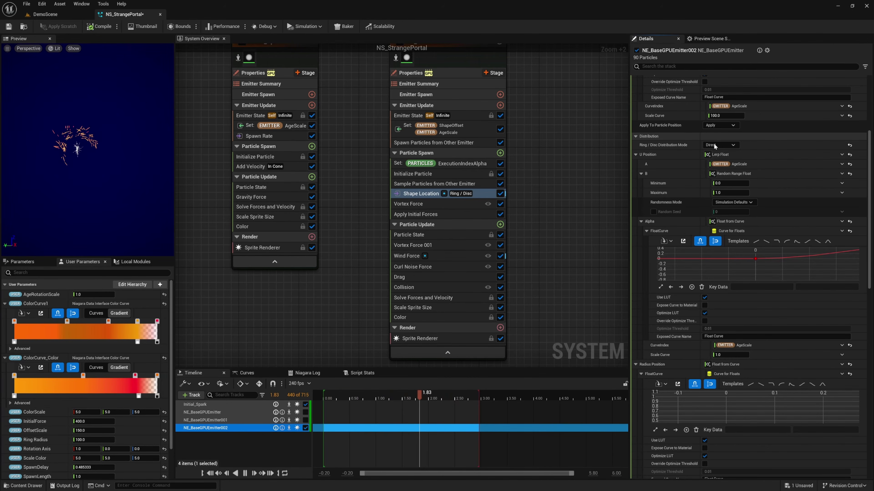
left_click(713, 143)
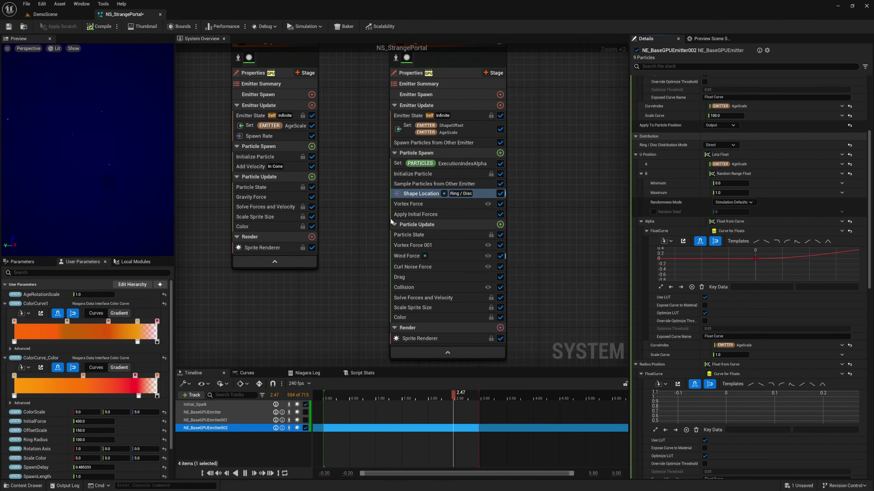
Add a module that sets parameters directly to Particle Spawn and place it just below Shape Location
left_click(500, 153)
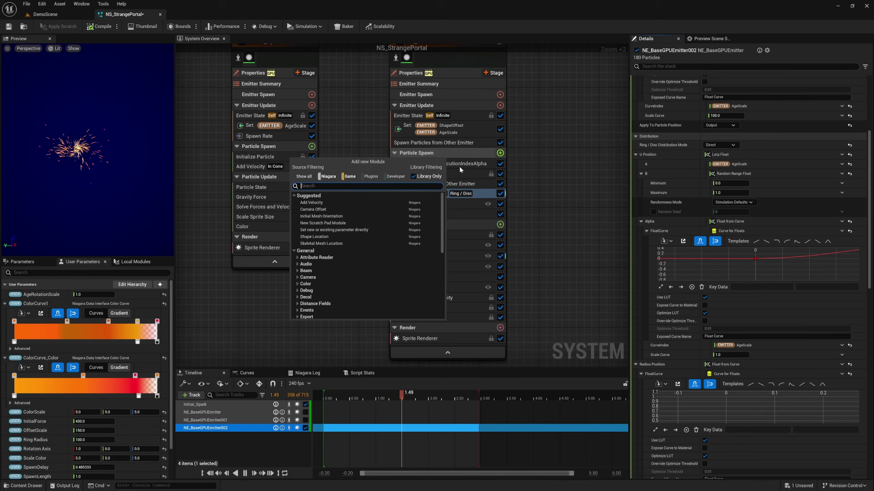
scroll(304, 324, "down", 4)
scroll(320, 316, "down", 10)
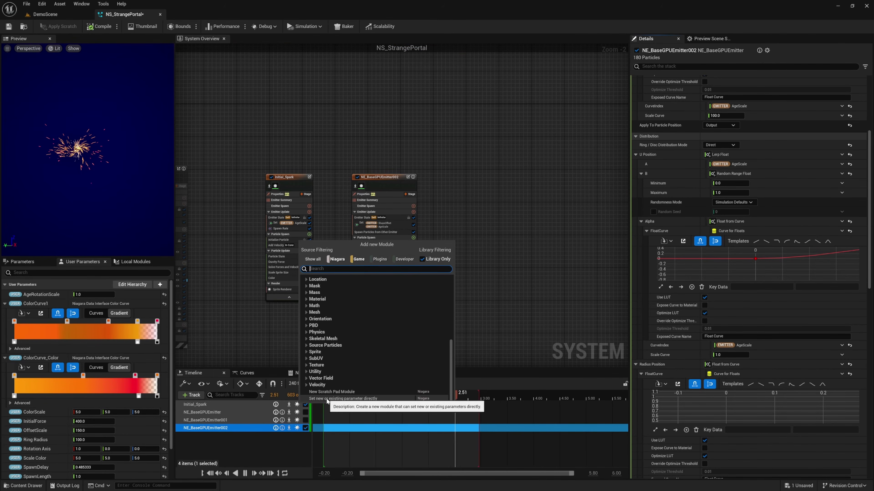
left_click(326, 400)
scroll(374, 281, "up", 2)
left_click_drag(348, 282, 356, 262)
Add the Particles Position parameter to the new Set Parameters module
left_click(843, 79)
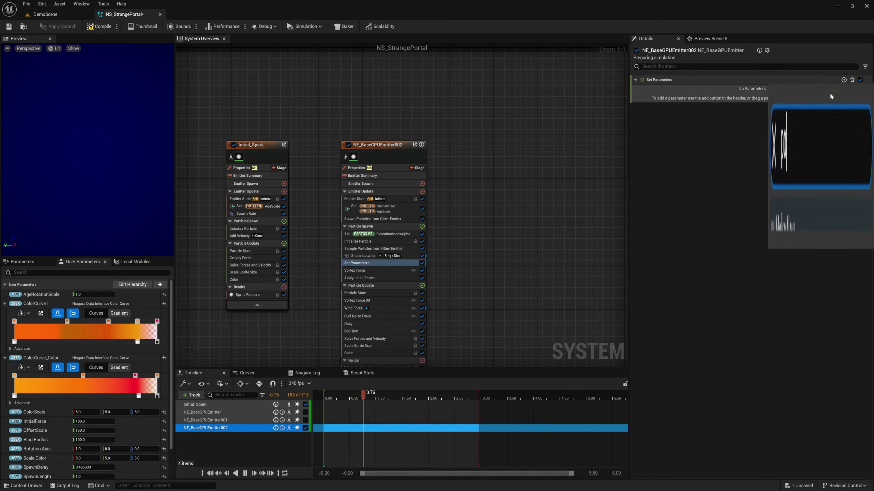
type("pos")
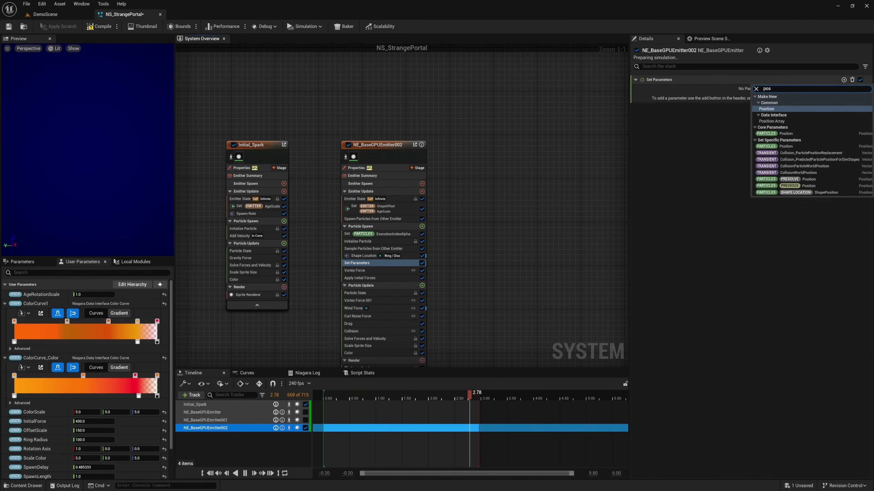
left_click(771, 109)
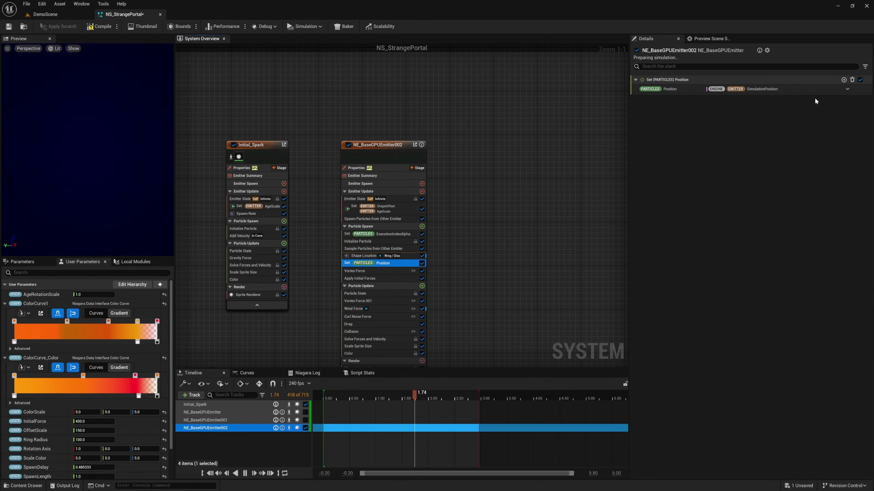
Set the particle Position to a Lerp Position and its A input to Convert Vector to Position
left_click(846, 89)
type("lerp")
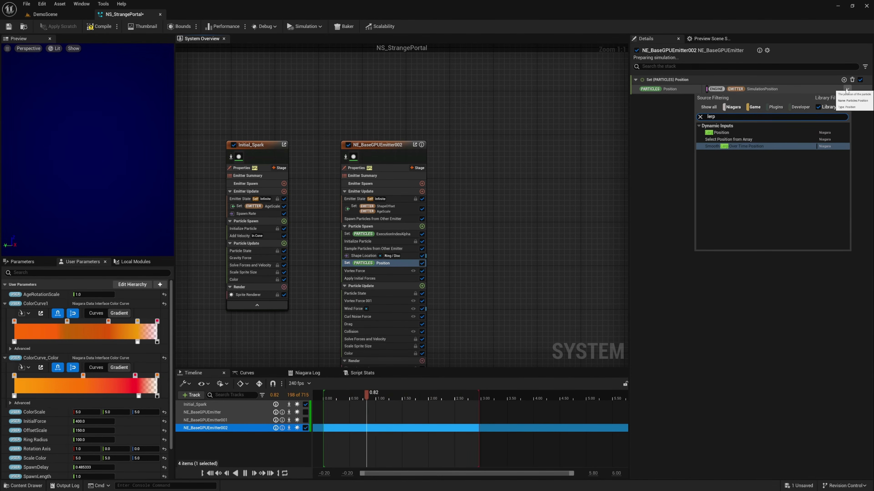
key("Return")
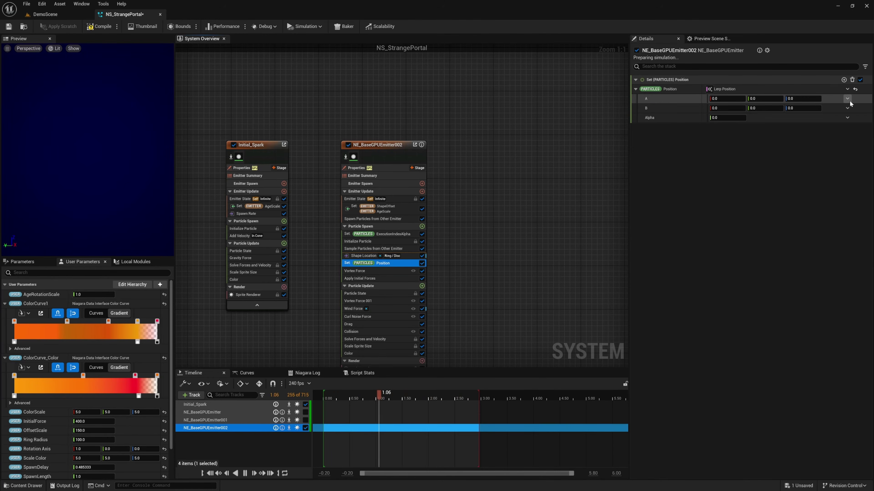
left_click(847, 99)
type("posit")
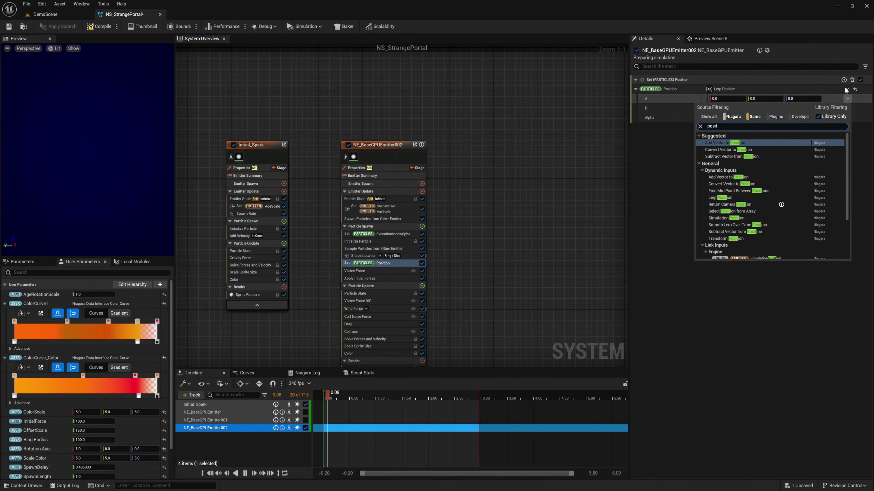
left_click(723, 150)
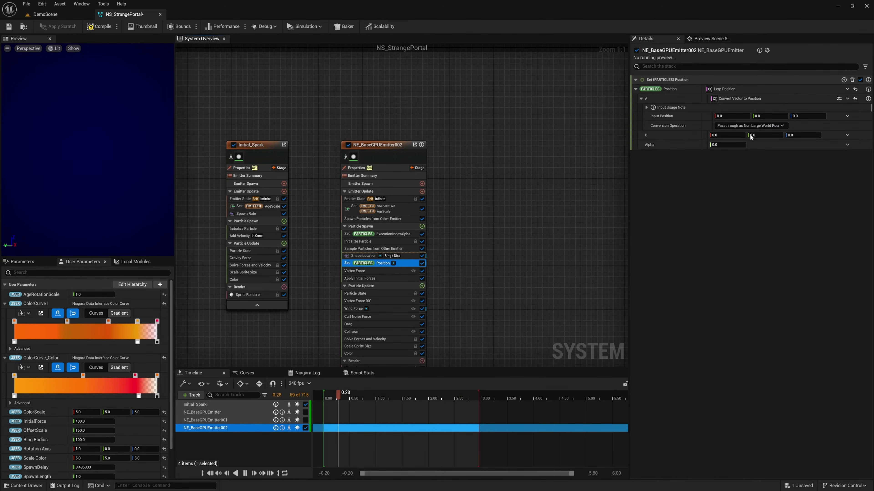
Change the Position Sampling mode of the Sample Particles from Other Emitter module
left_click(344, 251)
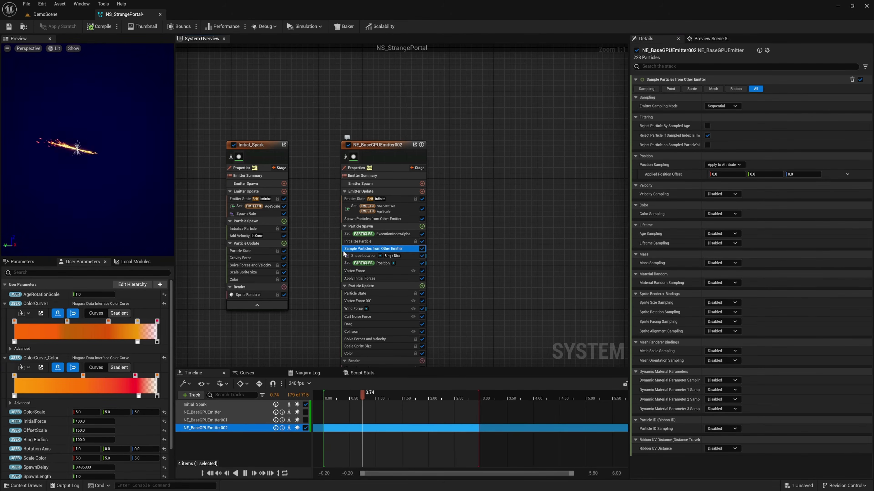
left_click(722, 164)
left_click(652, 167)
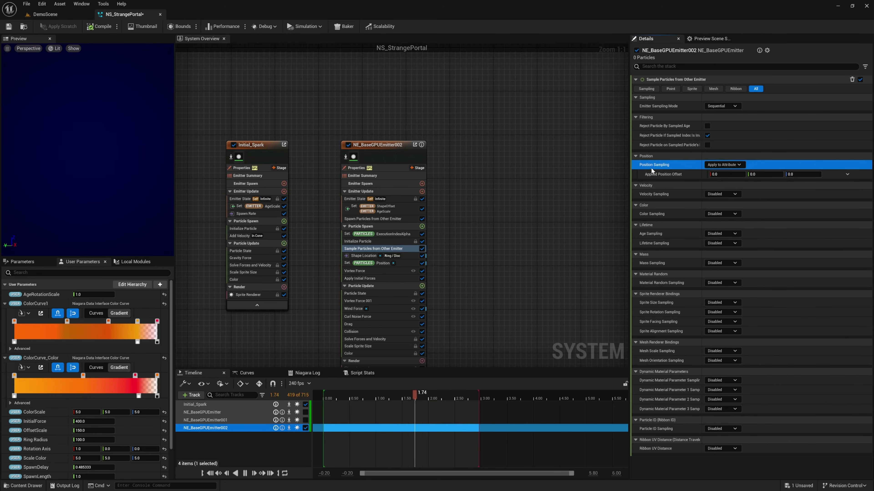
left_click(730, 167)
left_click(722, 191)
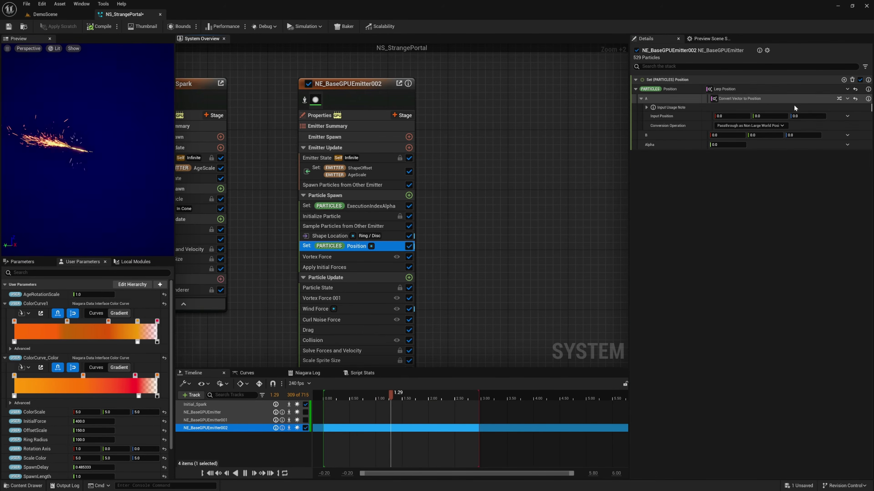
Link the Lerp's A Input Position to the other emitter's SampledPosition and its B to Shape Location's ShapePosition
left_click(847, 116)
left_click(722, 162)
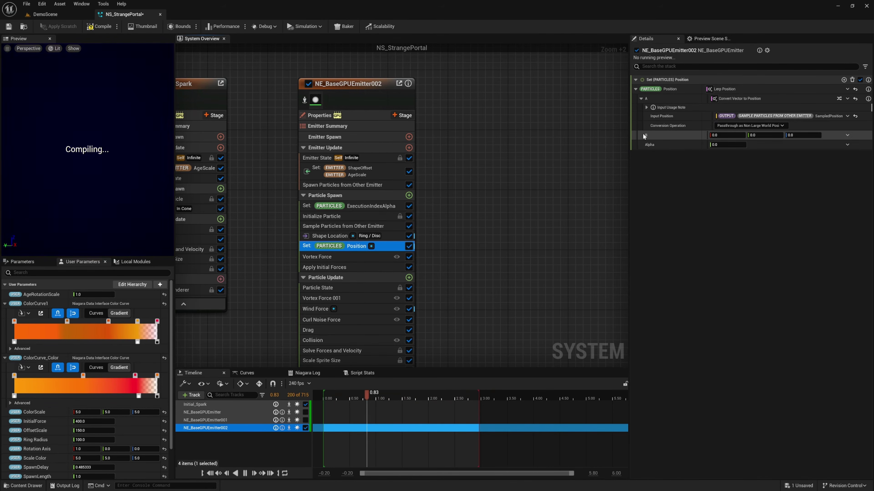
left_click(847, 135)
type("sha")
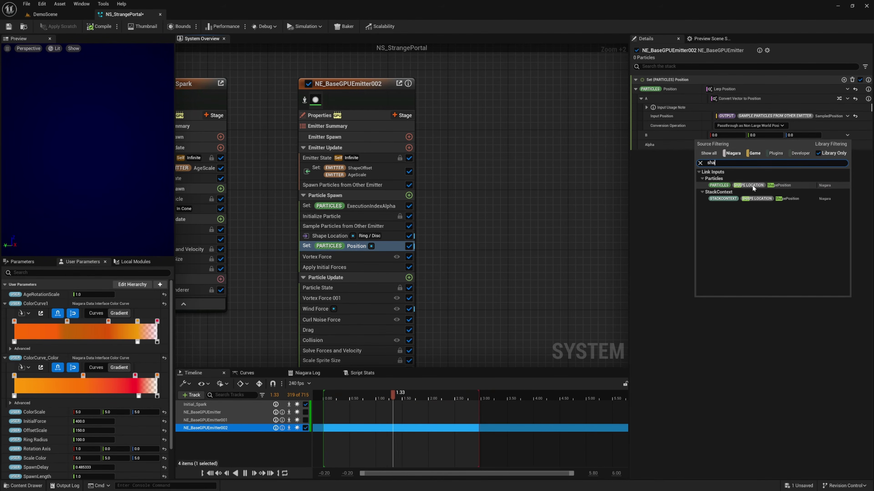
left_click(772, 186)
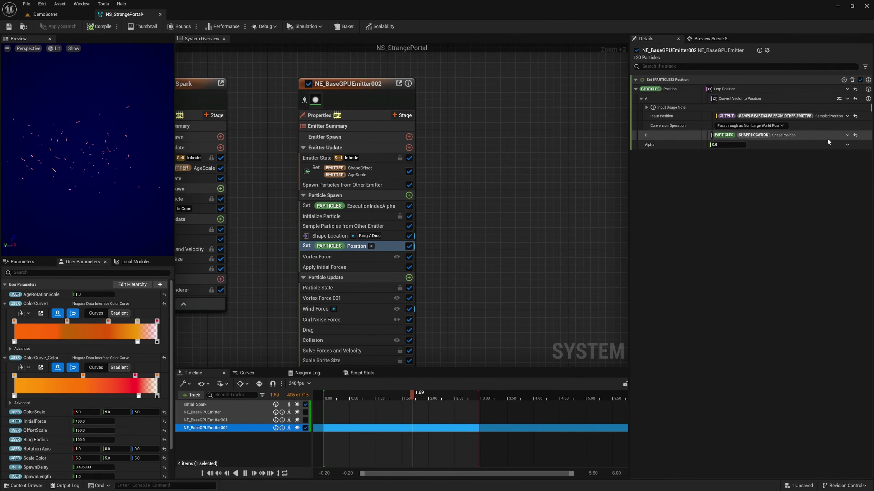
Set the Lerp Position's Alpha to a Float from Curve with the smooth S-shaped rising template
left_click(847, 145)
type("cur")
key("Return")
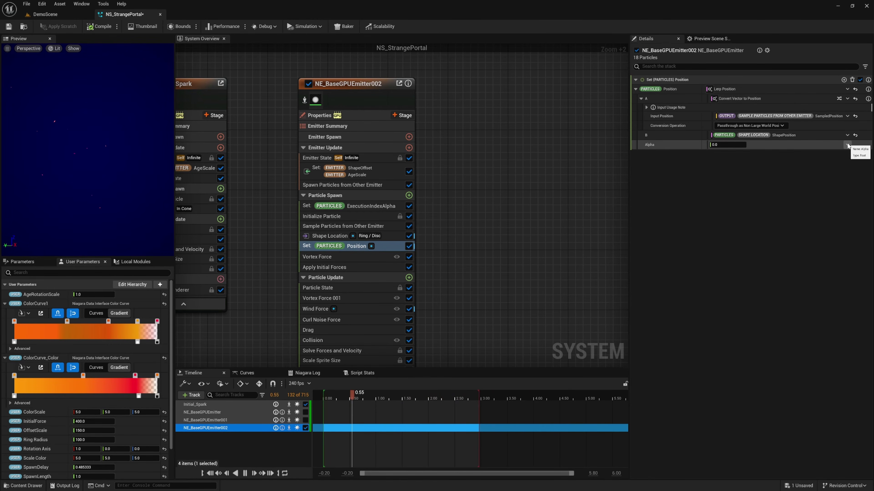
left_click(800, 164)
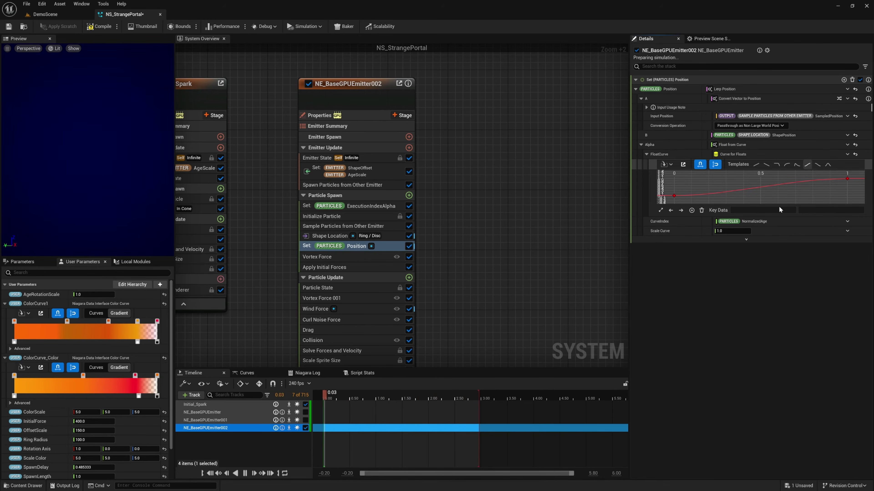
Link the CurveIndex of the Position Lerp's Alpha curve to the emitter's AgeScale
left_click(846, 222)
type("ages")
left_click(739, 270)
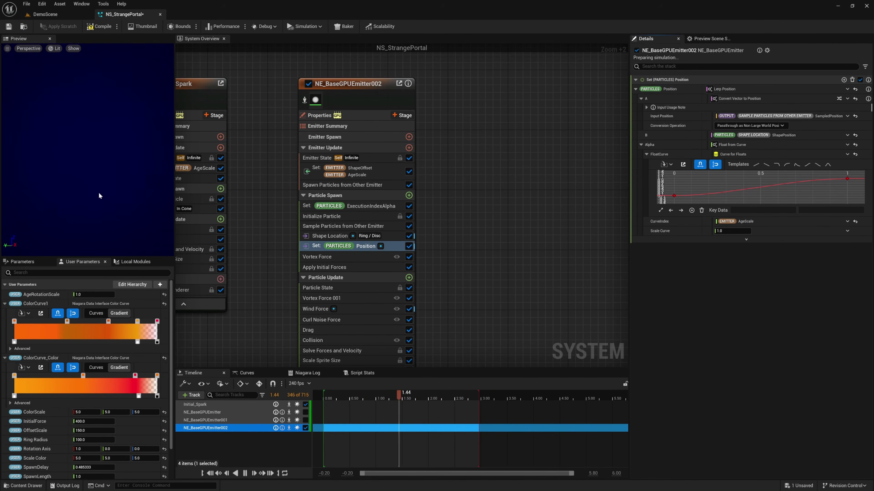
Set the Float of Scale Sprite Size's Scale Factor to a Random Range Float with minimum 1 and maximum 2
left_click(847, 98)
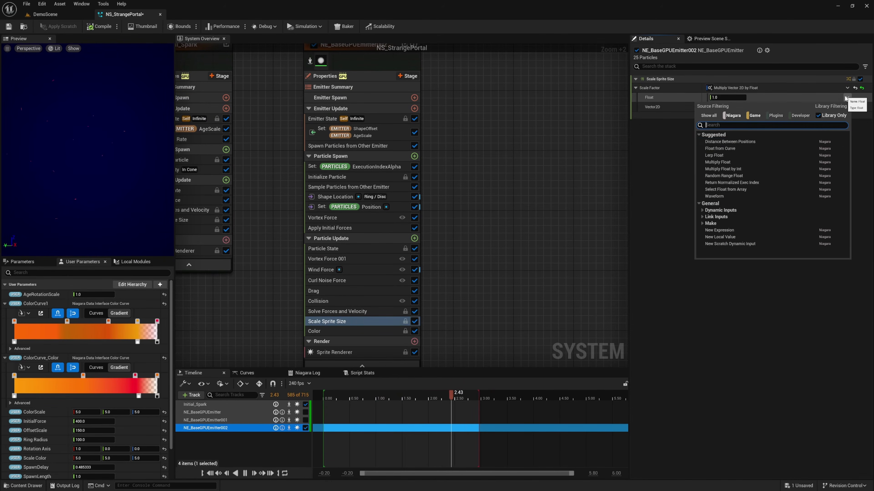
type("rand")
left_click(732, 142)
left_click(722, 107)
type("0.5")
left_click(730, 117)
type("3")
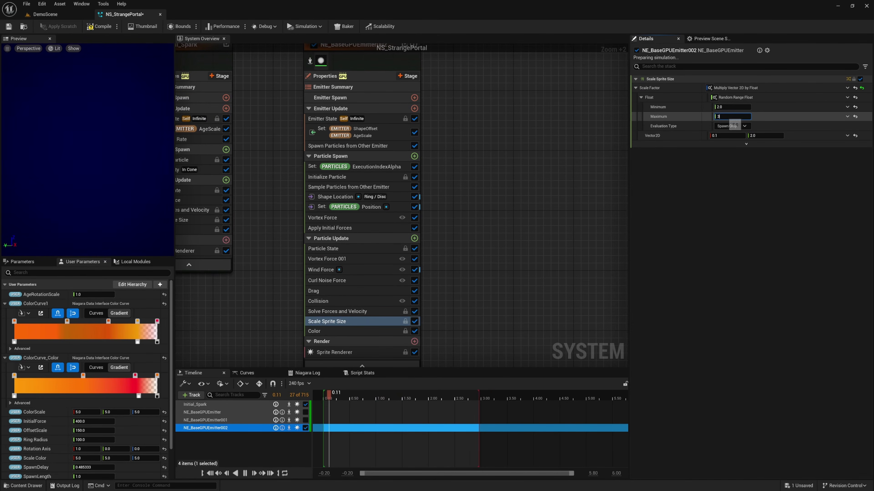
left_click(733, 107)
type("1")
left_click(719, 116)
type("2")
key("Return")
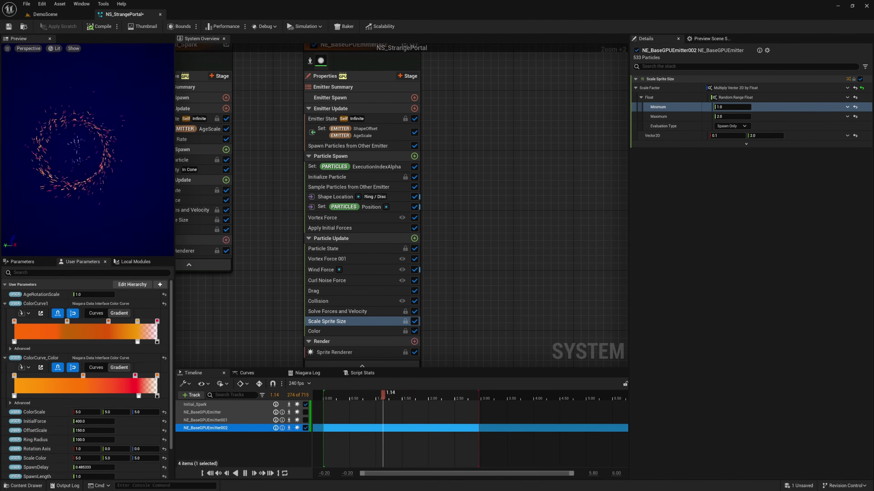
Set the Spawn Rate of the Spawn Particles from Other Emitter module to 10000
left_click(347, 146)
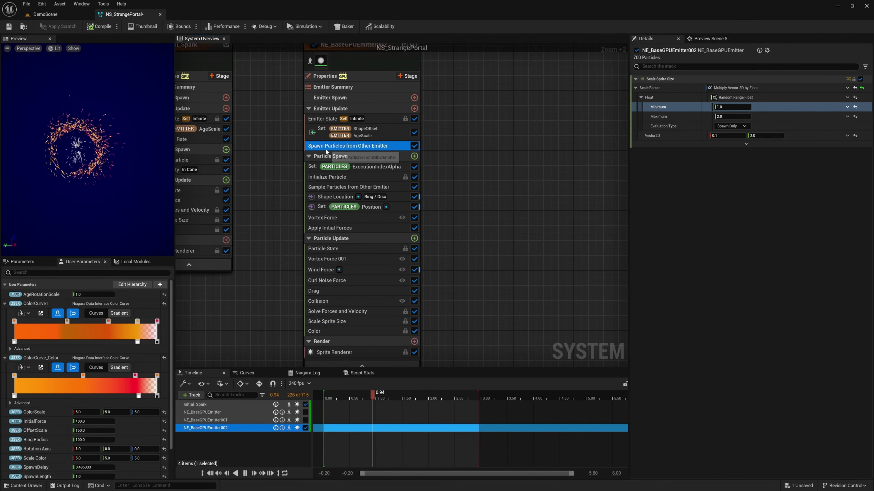
right_click_drag(473, 236, 529, 241)
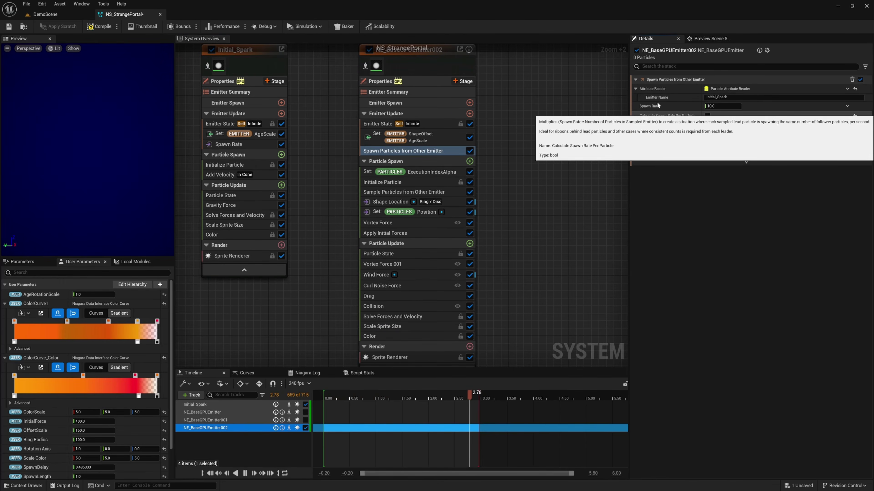
left_click(731, 106)
type("1000")
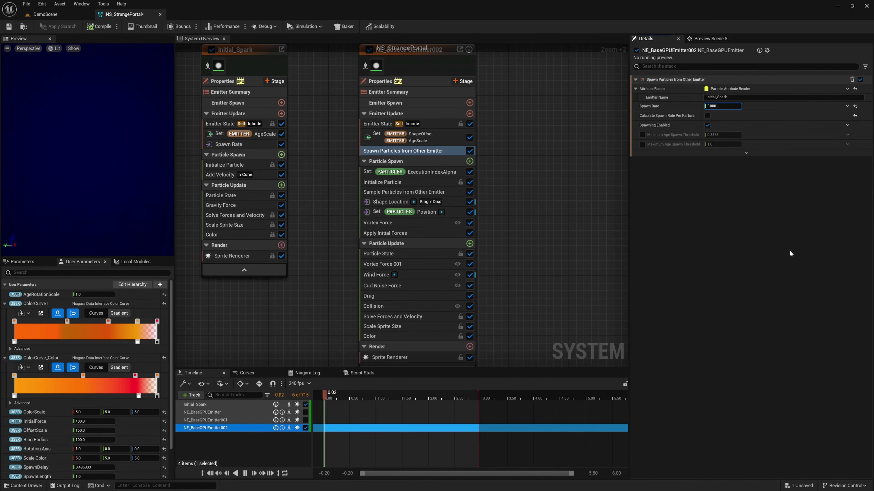
type("0")
key("Return")
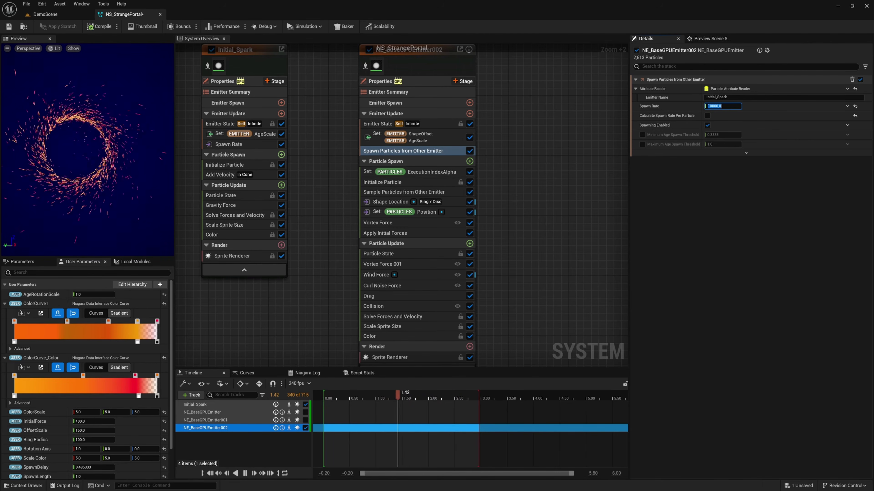
Set the Maximum of the A random range in Initialize Particle's Lifetime Lerp to 0.4
left_click(382, 182)
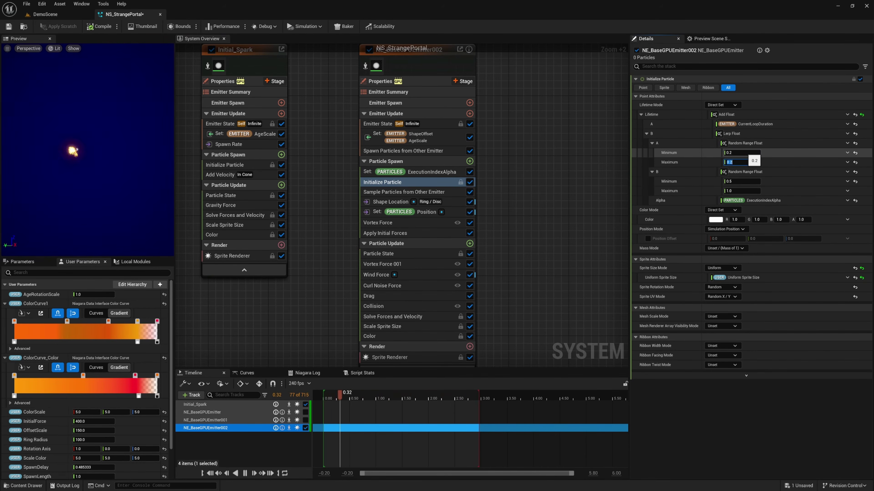
key("Return")
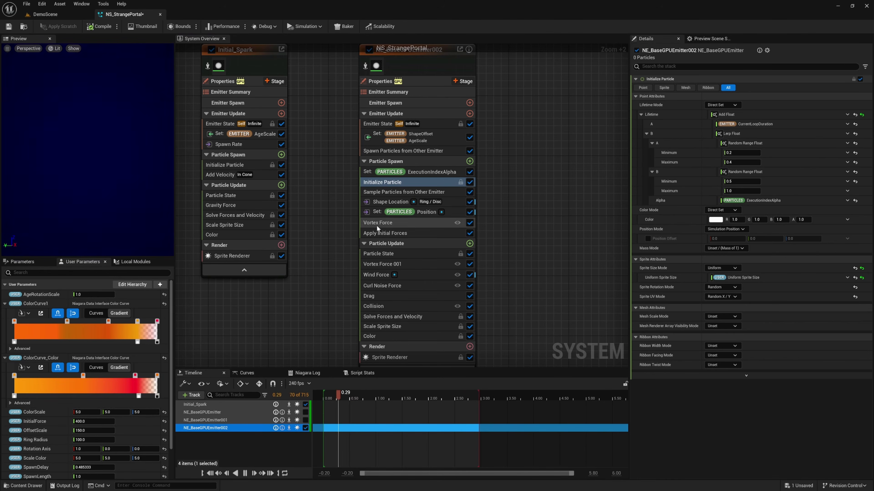
Change the Vortex Force Amount's B to a Float from Curve with the smooth rising template, indexed by the emitter's AgeScale
left_click(377, 224)
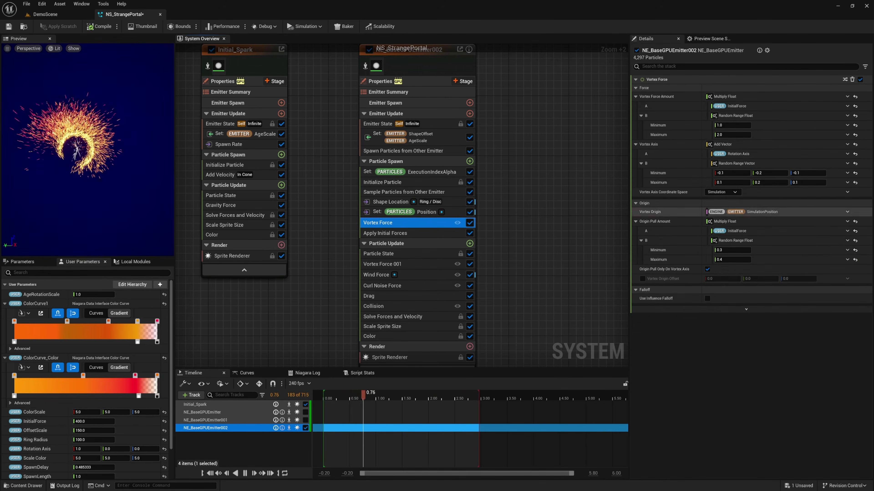
left_click(848, 115)
type("cur")
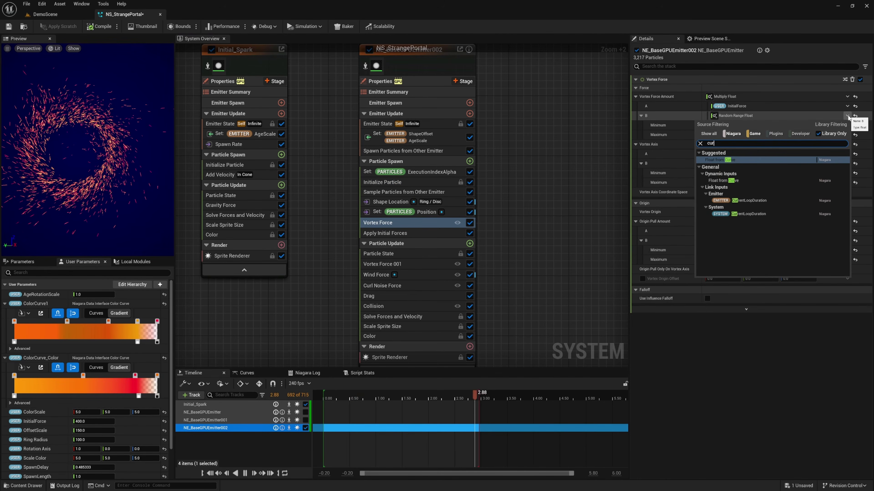
key("Return")
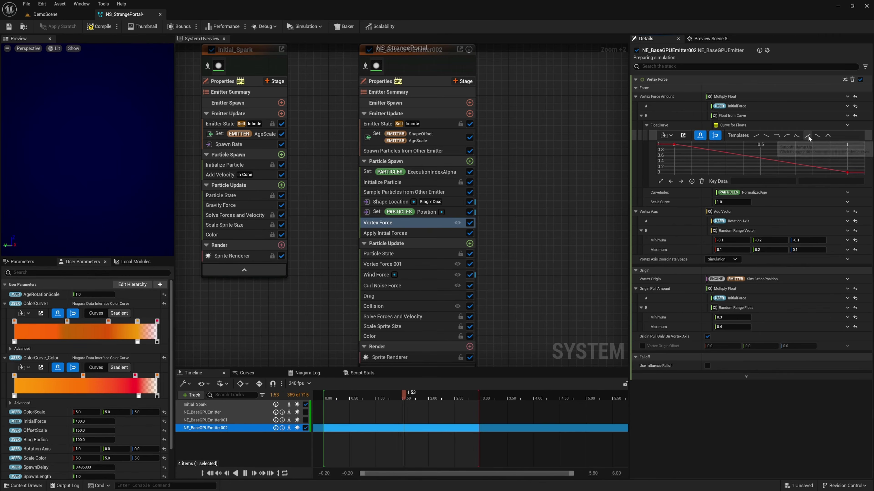
left_click(818, 136)
left_click(847, 193)
type("age")
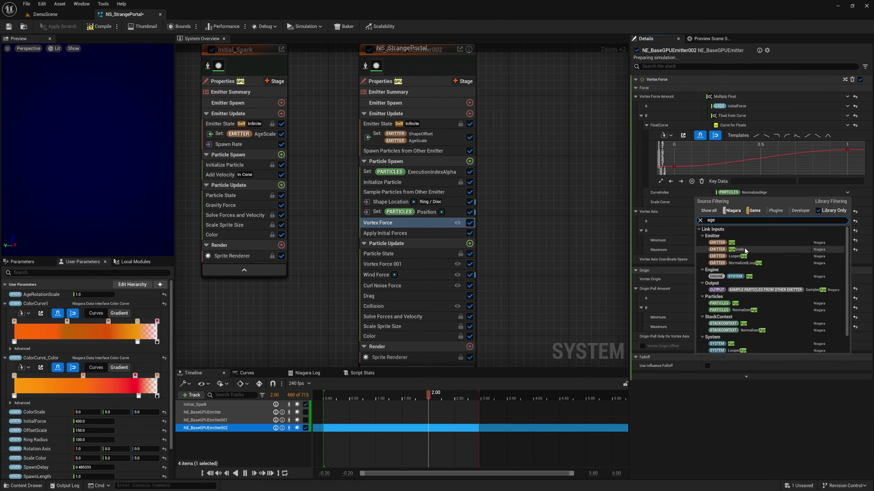
left_click(732, 243)
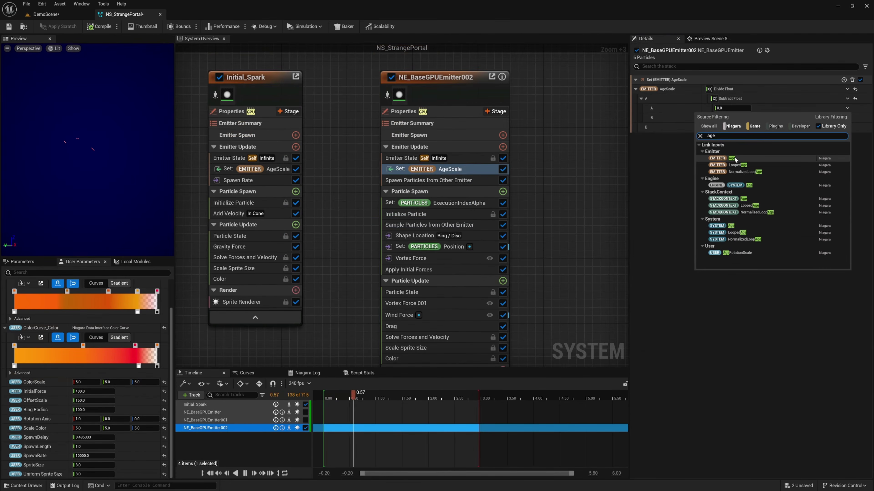
In the portal emitter's AgeScale calculation, set the Subtract Float to Emitter Age minus the user parameter SpawnDelay
left_click(735, 159)
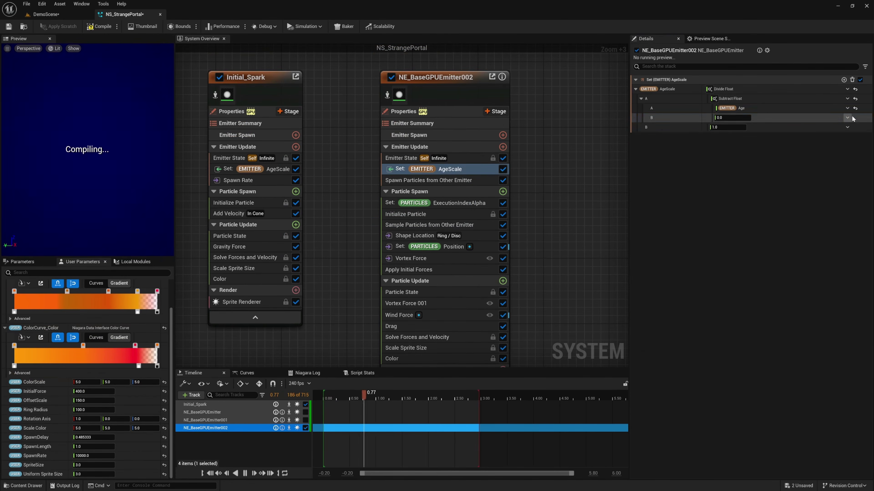
left_click(848, 117)
type("spaw")
left_click(732, 201)
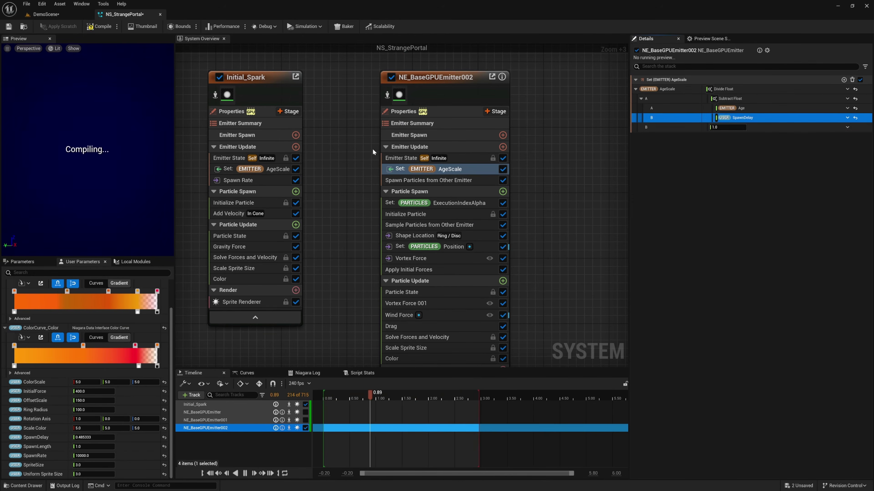
Link the AgeScale Divide Float's B input to the user parameter SpawnLength
left_click(406, 158)
left_click(470, 169)
left_click(847, 127)
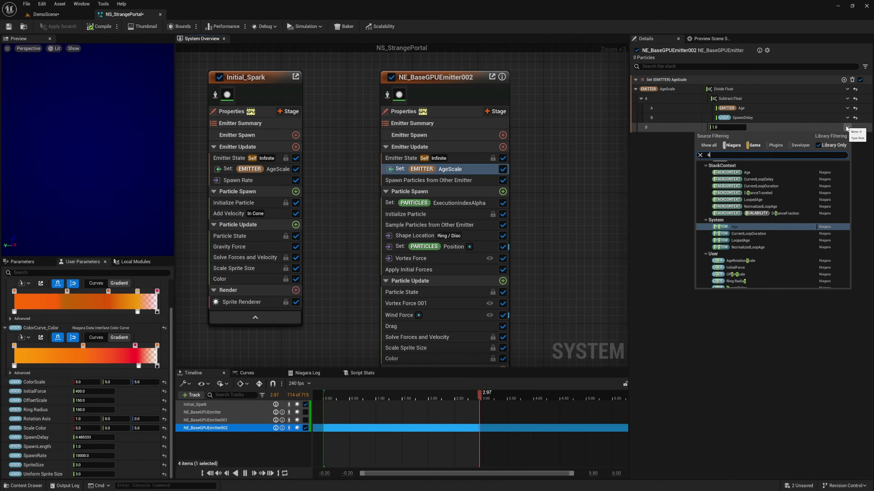
type("spaw")
left_click(729, 219)
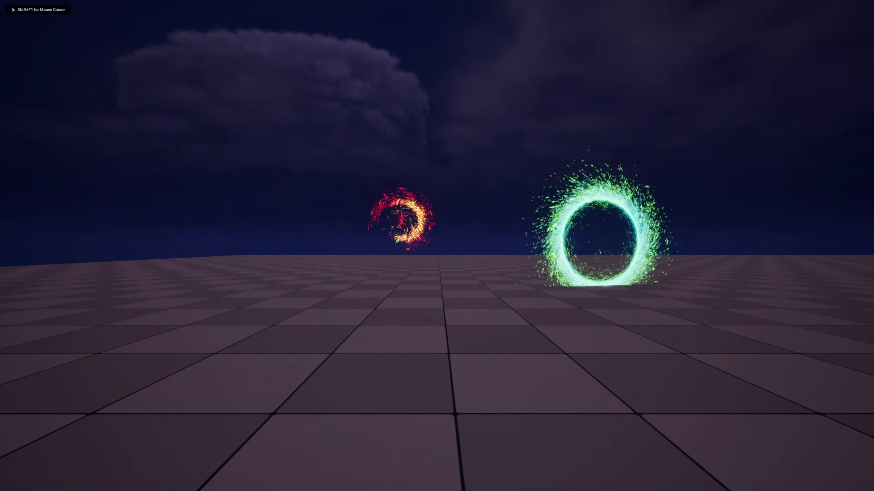
Move the viewpoint back and sideways in the running demo scene to examine both portal effects
key("s")
key("d")
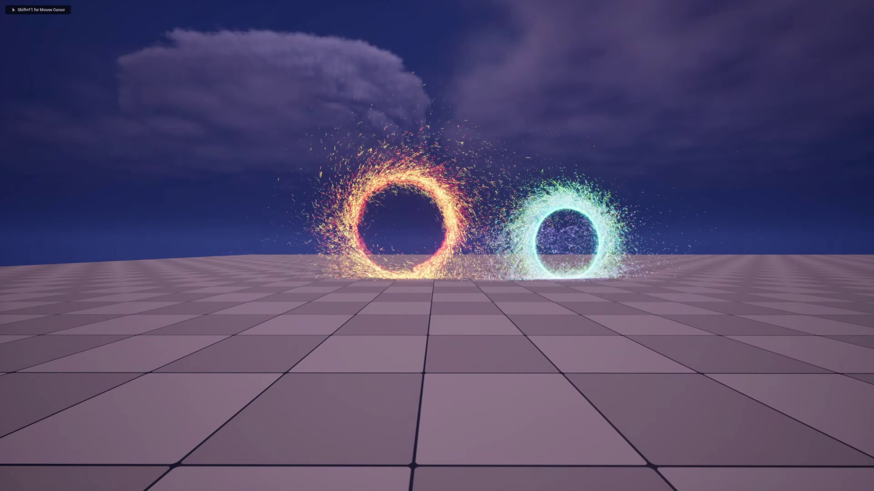